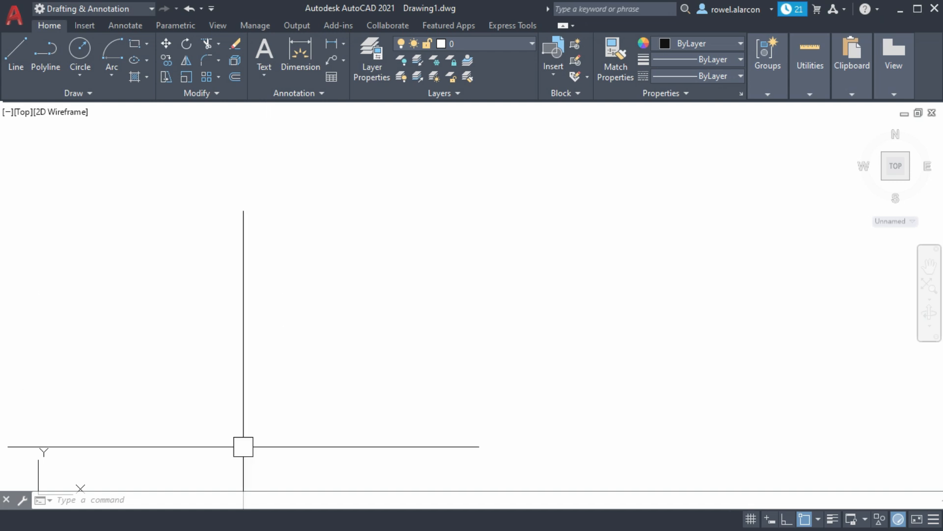
Configure the drawing units with decimal degrees for angles, length precision 0 and millimeters as the insertion scale.
click(140, 498)
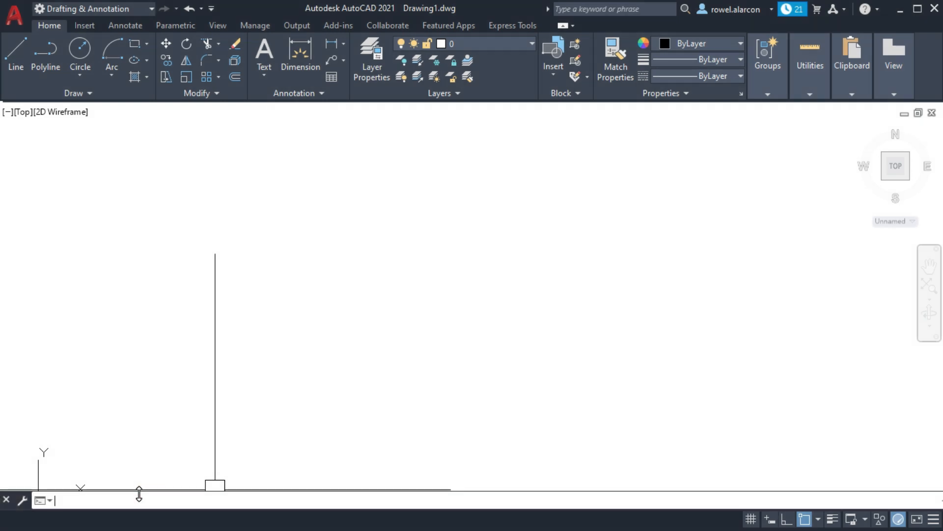
text(UNITS)
key(Return)
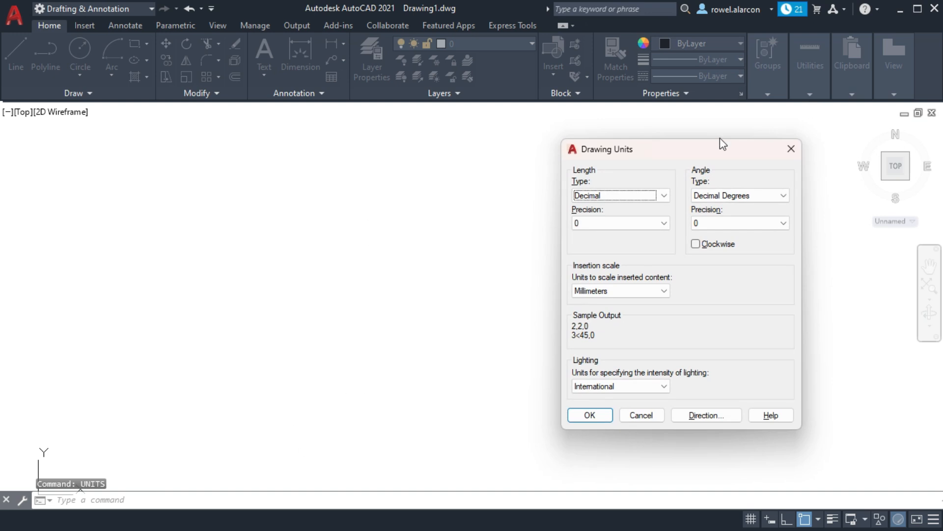
click(781, 196)
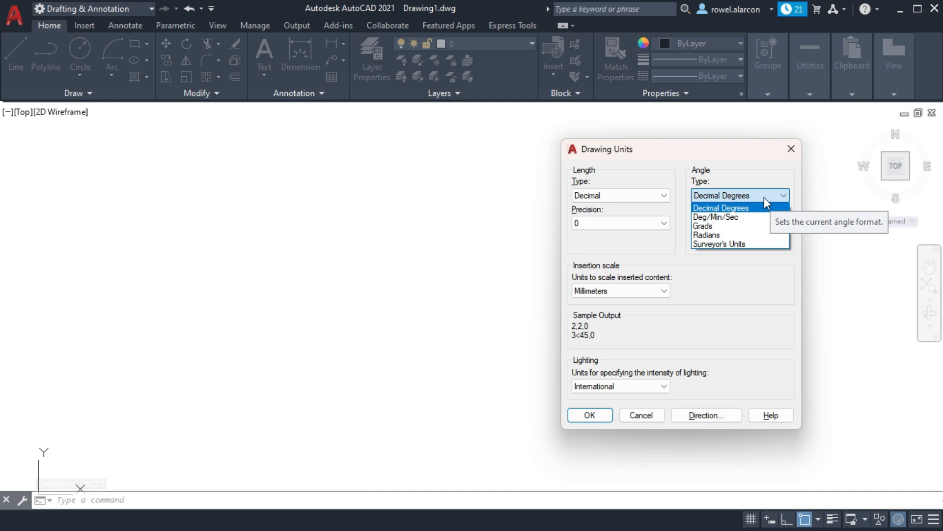
click(734, 210)
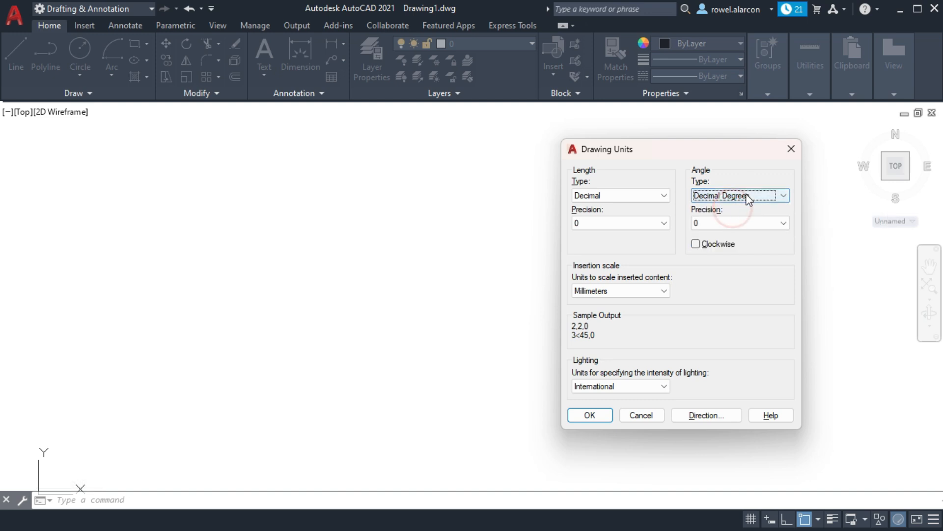
click(658, 223)
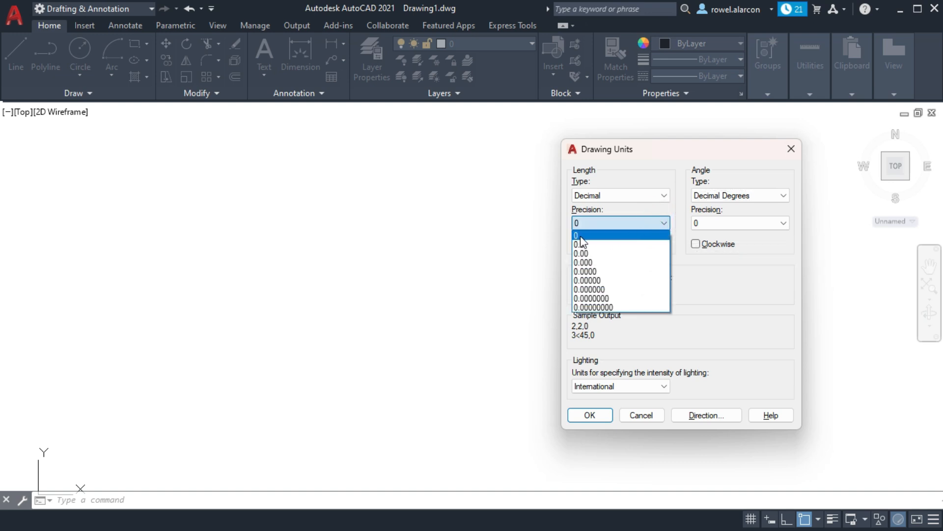
click(589, 238)
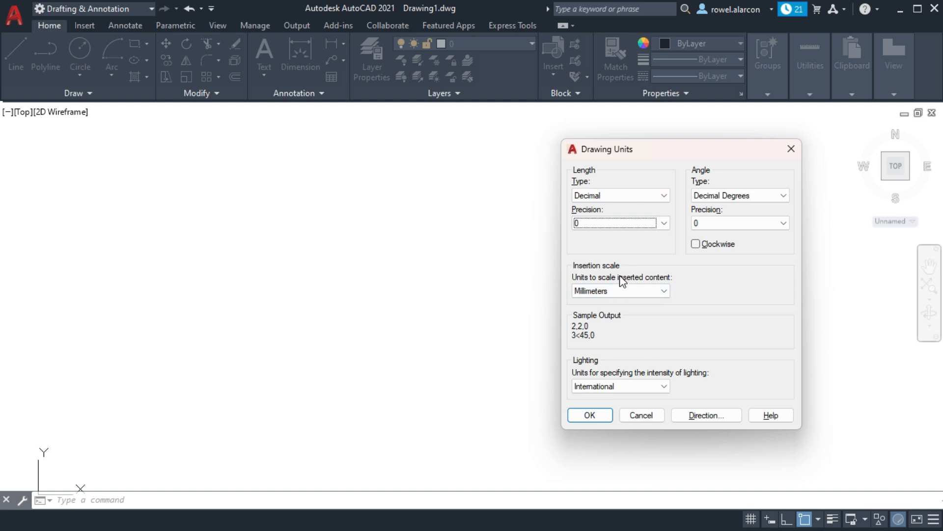
click(666, 290)
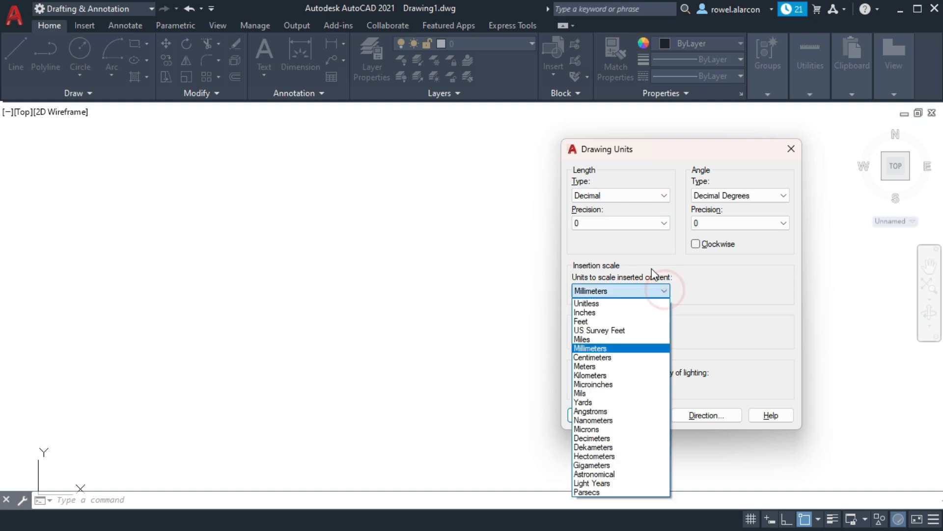
click(604, 349)
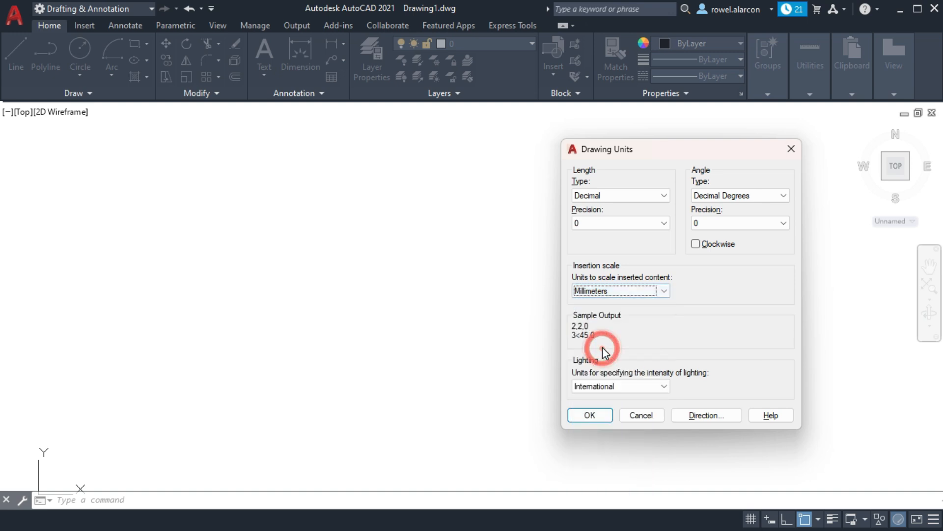
click(597, 416)
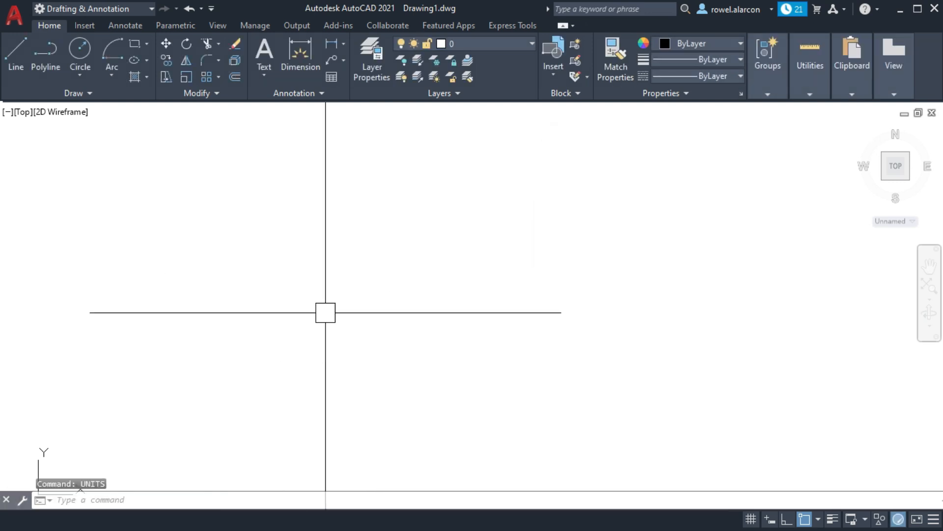
Draw a rectangle with a length of 6010 and a width of 8320 using the Dimensions option.
click(122, 497)
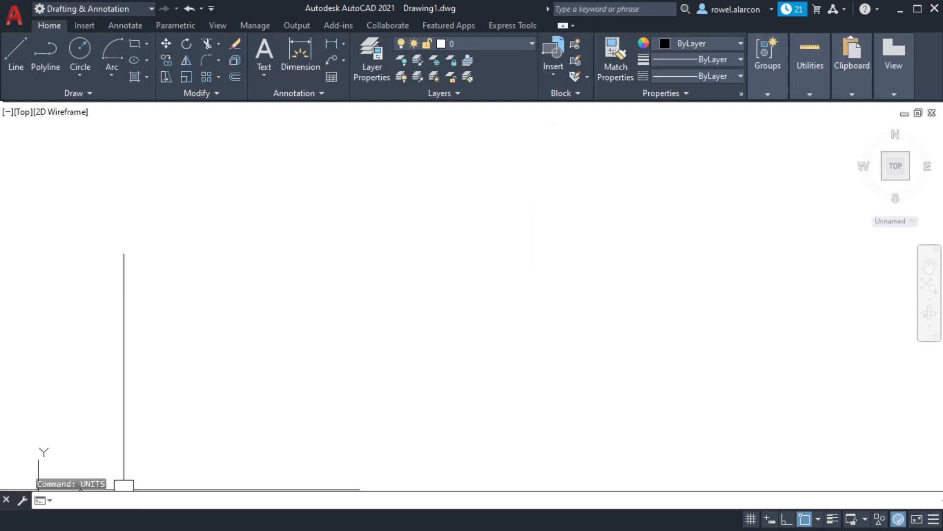
click(147, 44)
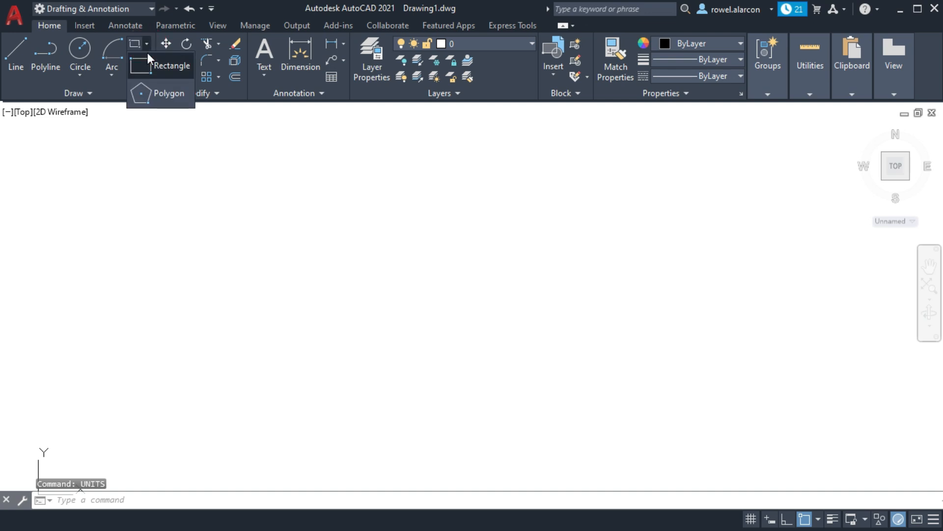
click(169, 68)
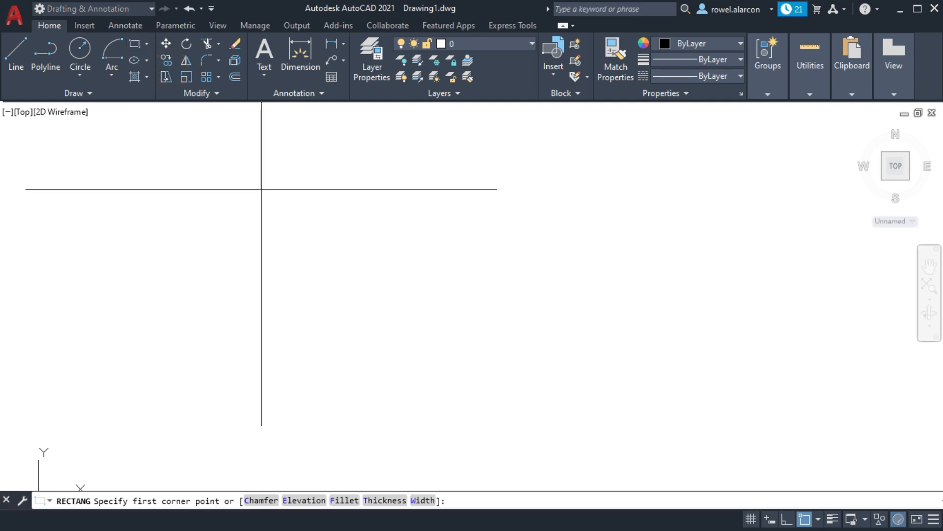
click(262, 181)
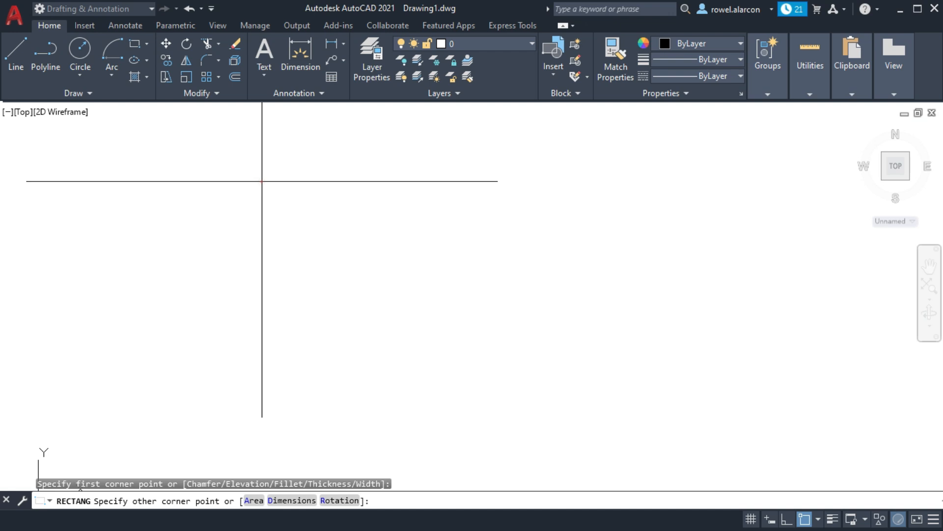
click(305, 500)
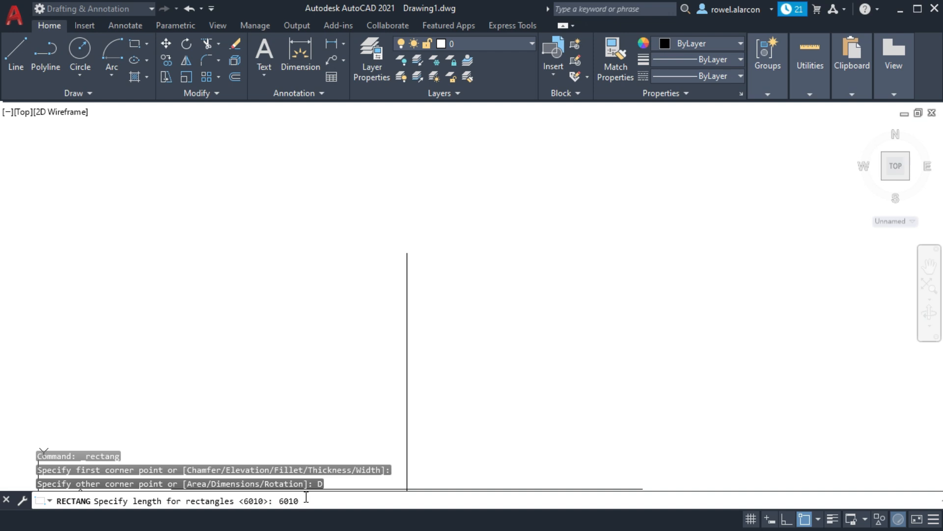
key(Return)
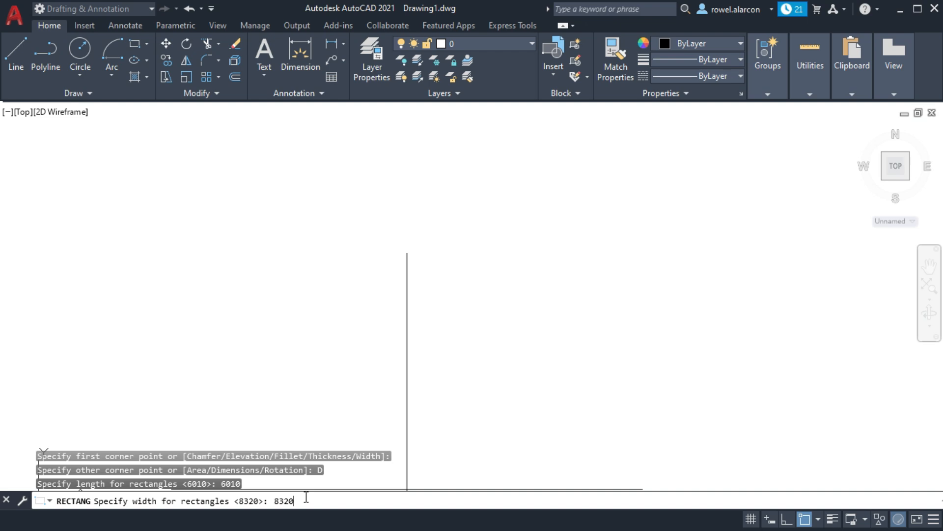
key(Return)
scroll(399, 349, up, 2)
middle_drag(416, 304, 538, 413)
middle_drag(534, 346, 546, 318)
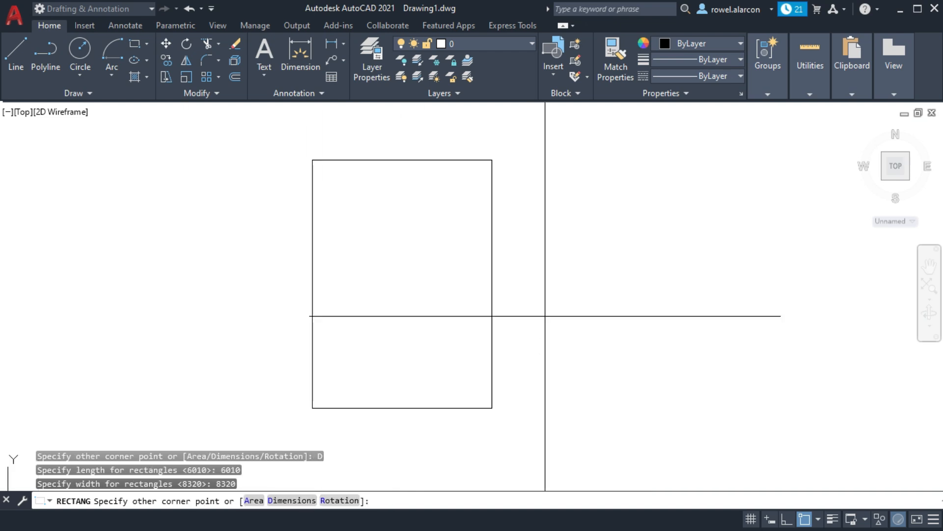
middle_drag(451, 368, 272, 369)
click(467, 303)
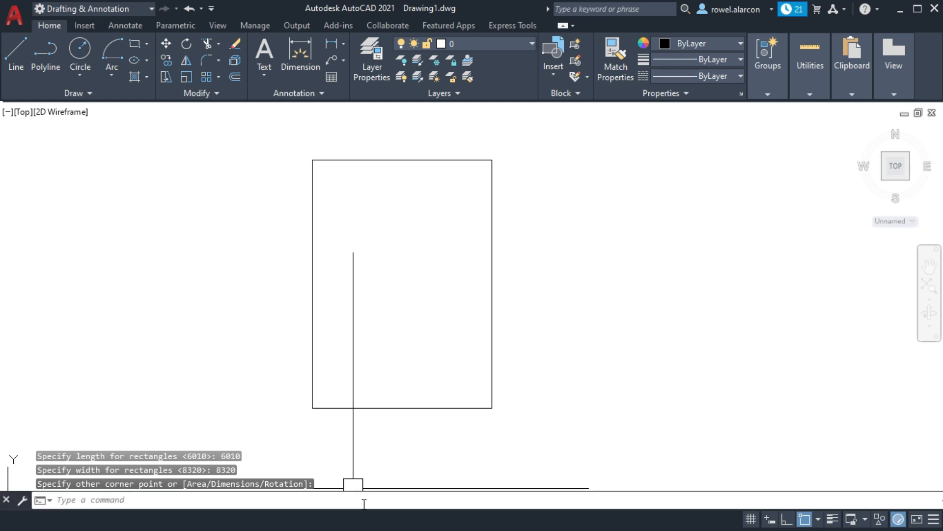
Offset the rectangle 150 to its inside.
click(164, 500)
text(o)
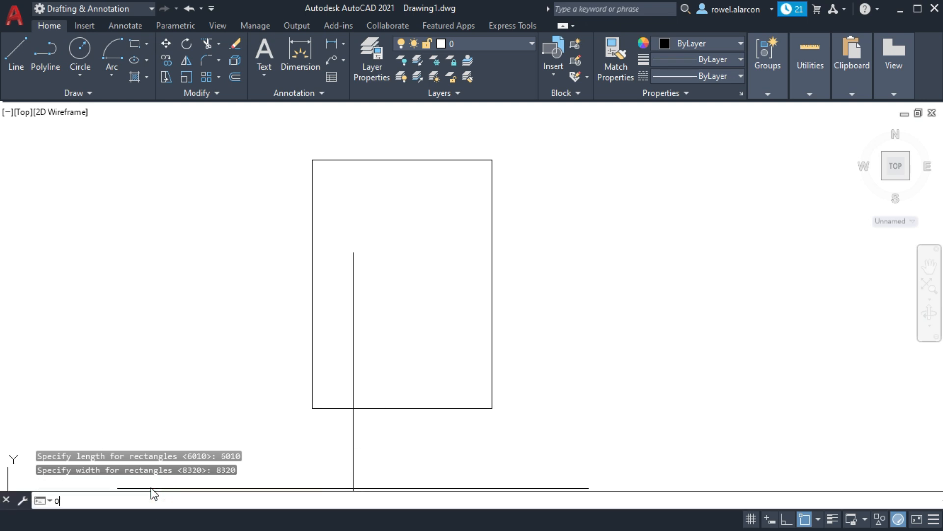
key(Return)
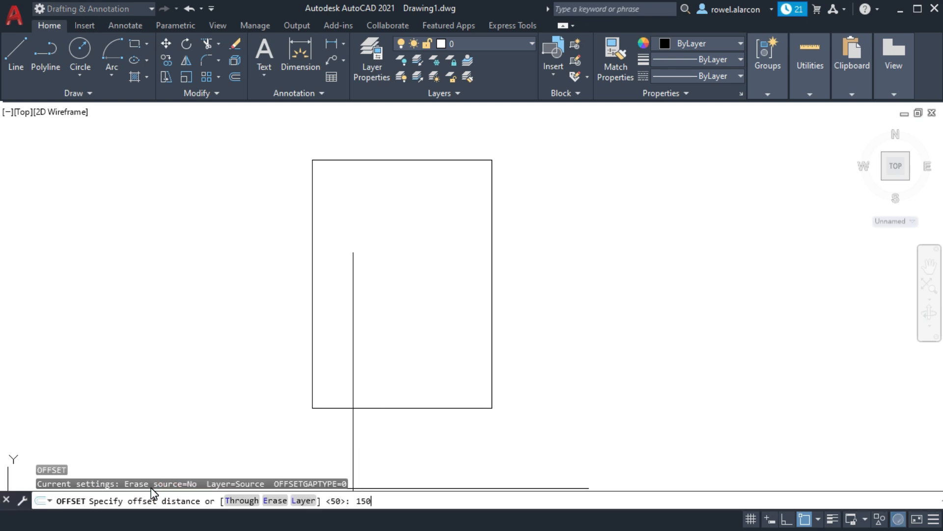
key(Return)
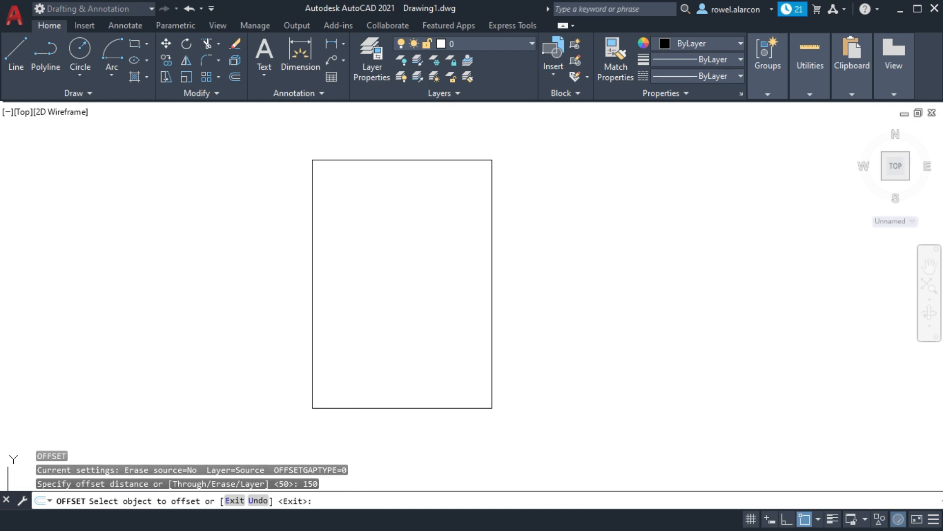
click(493, 272)
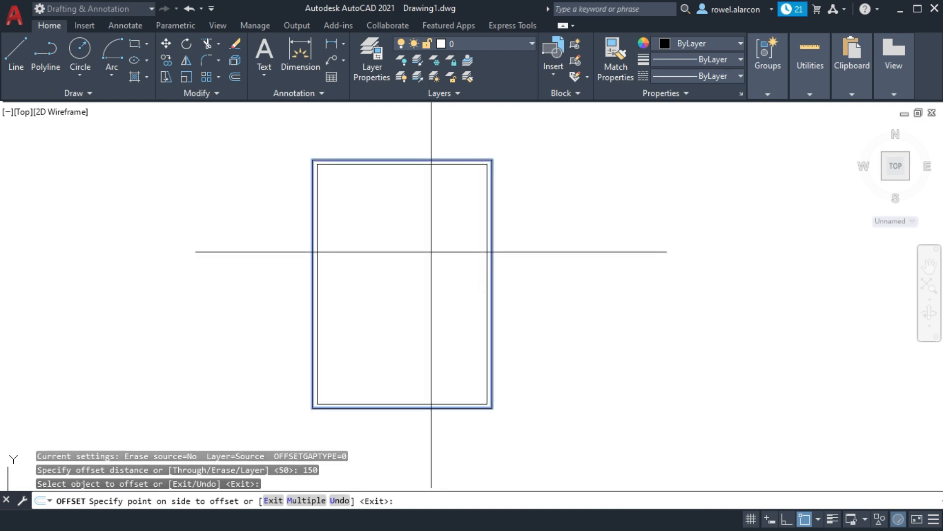
click(431, 251)
scroll(520, 241, up, 2)
middle_drag(520, 238, 562, 234)
scroll(565, 240, down, 2)
click(613, 457)
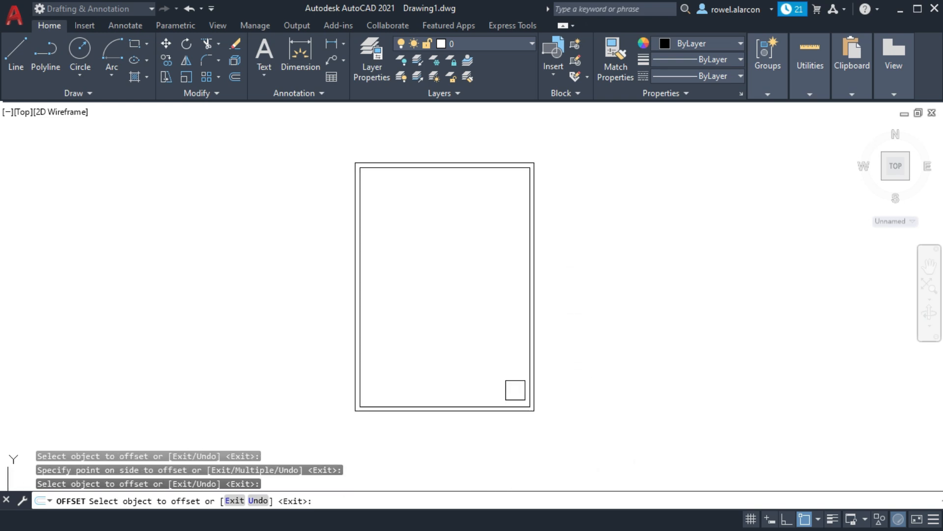
key(Escape)
key(Escape)
Explode both the outer and the inner rectangle into separate lines.
click(571, 433)
click(294, 145)
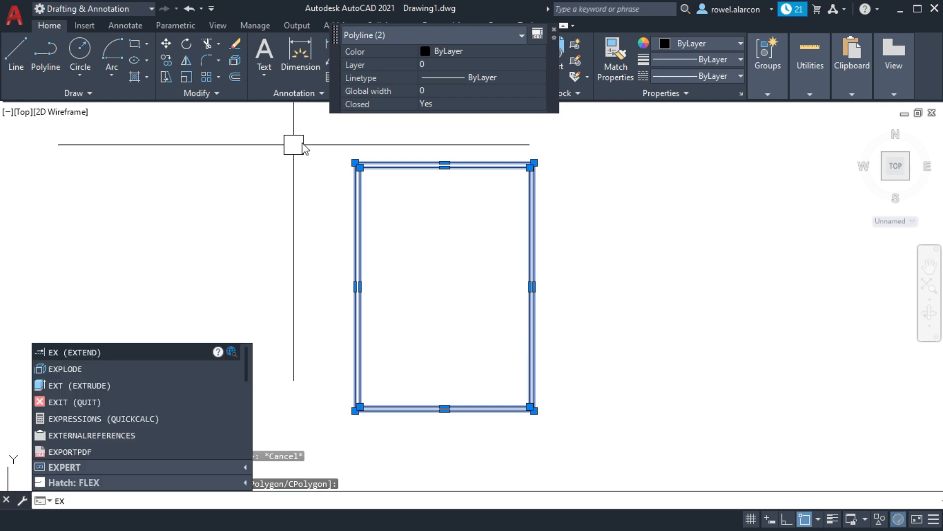
click(90, 366)
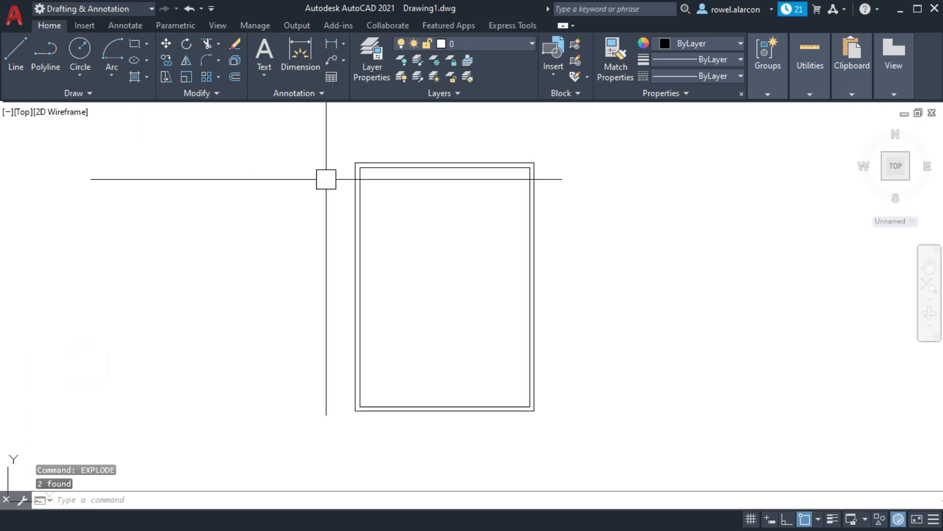
key(Escape)
key(Escape)
Check that the exploded edges are separate lines by selecting both upper edges and the outer right edge, then clear the selection.
scroll(400, 199, up, 4)
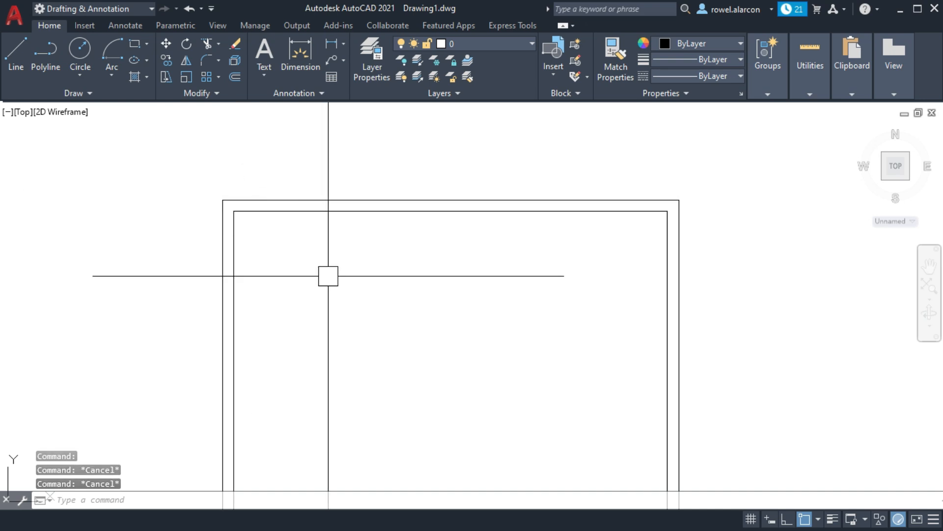
click(338, 211)
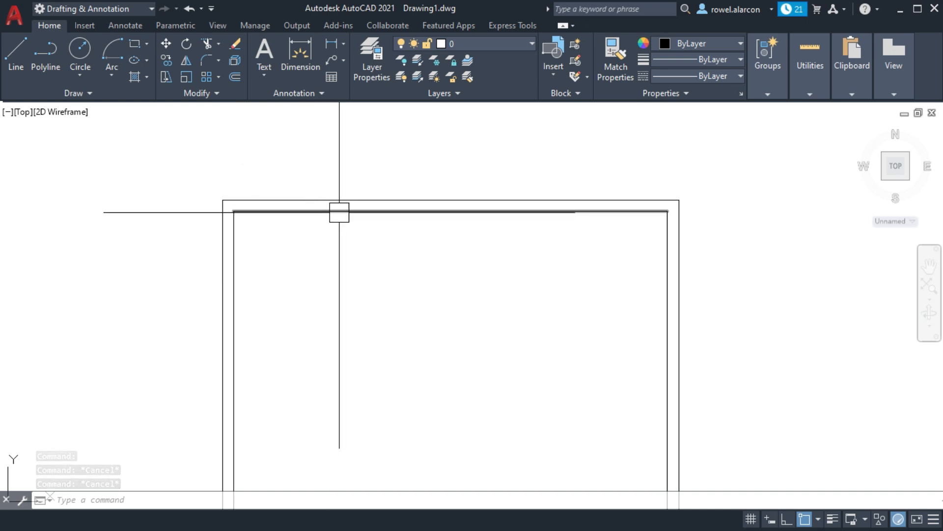
click(316, 200)
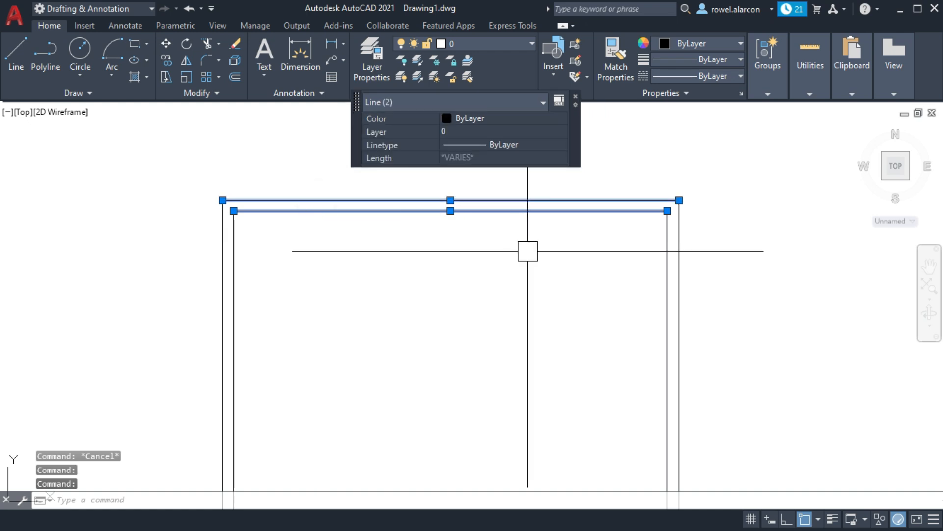
click(680, 272)
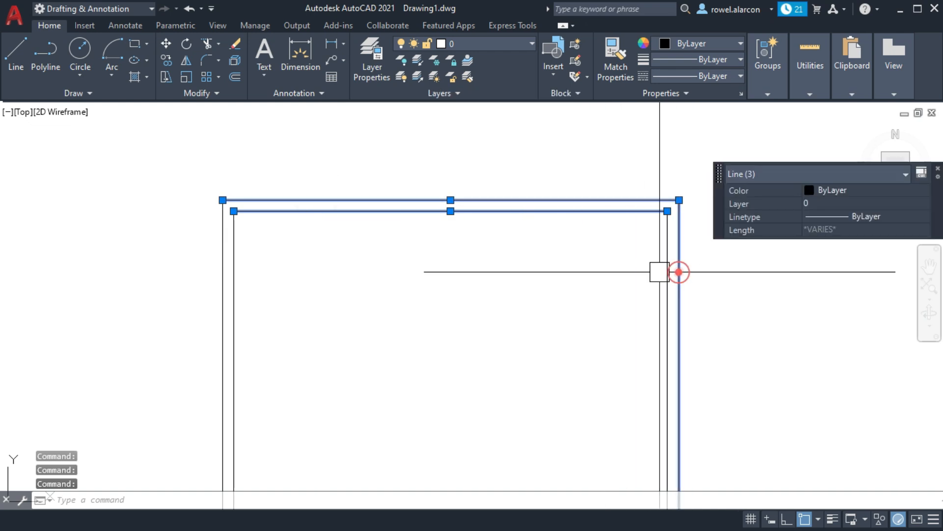
key(Escape)
key(Escape)
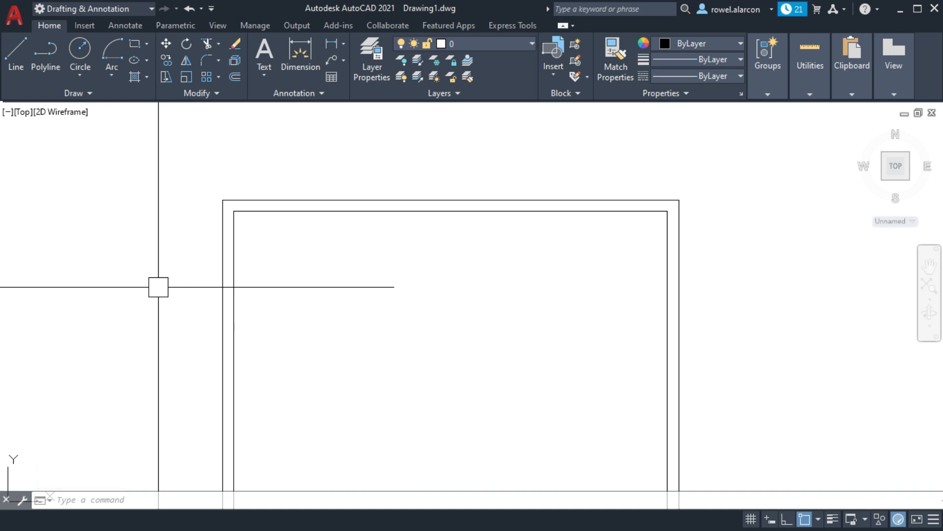
Offset the outer upper edge of the outline 3000 downward into the interior.
scroll(321, 303, down, 2)
middle_drag(386, 328, 391, 256)
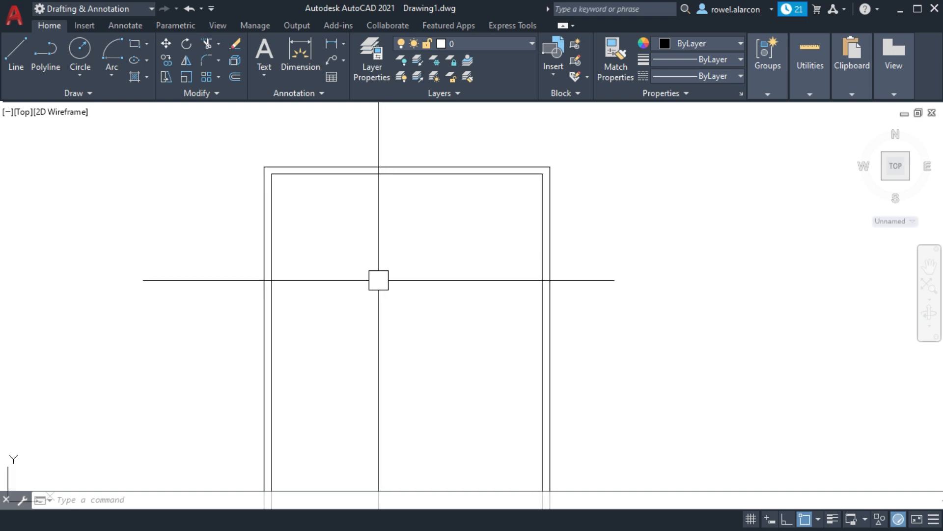
middle_drag(354, 245, 380, 265)
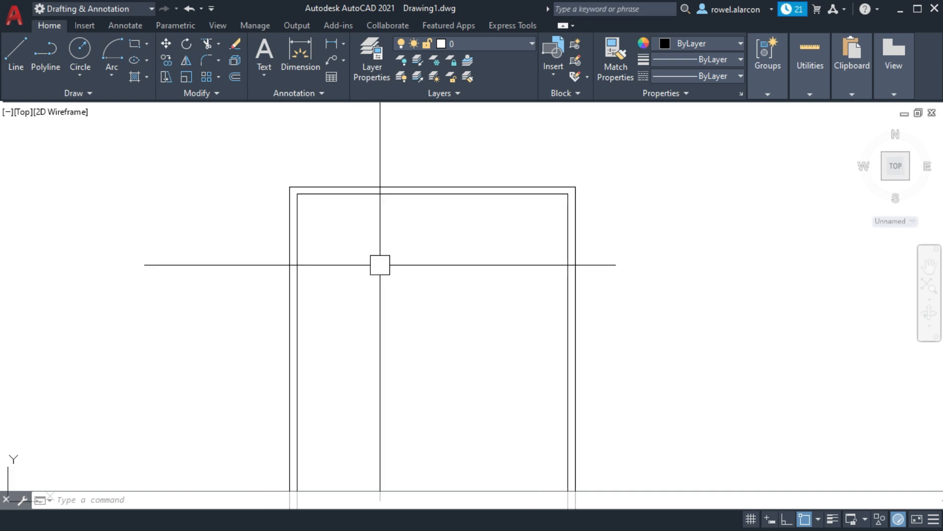
text(o)
key(Return)
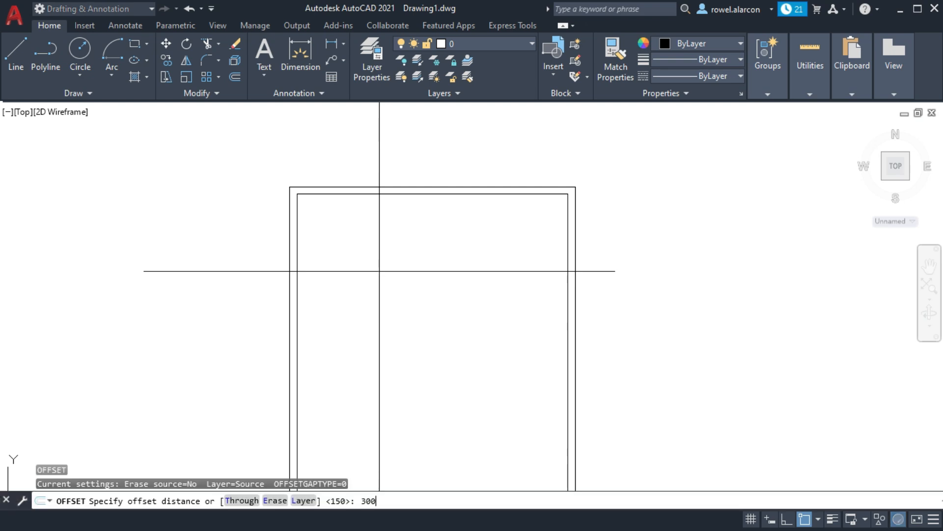
text(3000)
key(Return)
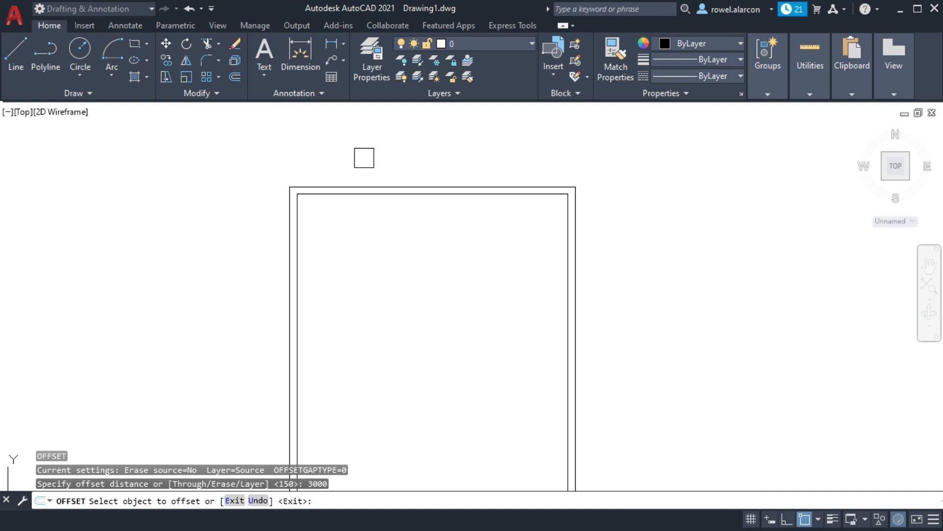
click(363, 181)
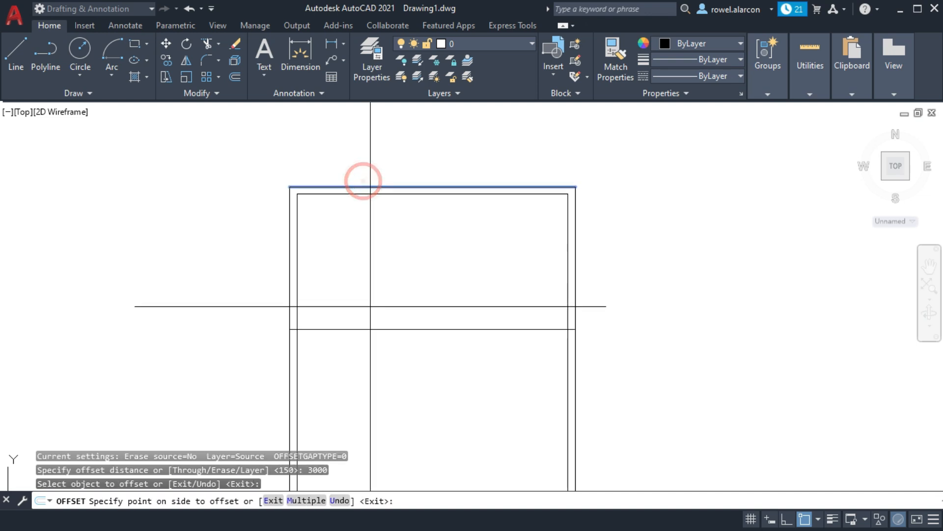
click(384, 373)
Offset the outer lower edge of the outline 3000 upward with the same Offset command.
middle_drag(657, 344, 671, 252)
middle_drag(680, 333, 687, 287)
click(452, 441)
click(435, 314)
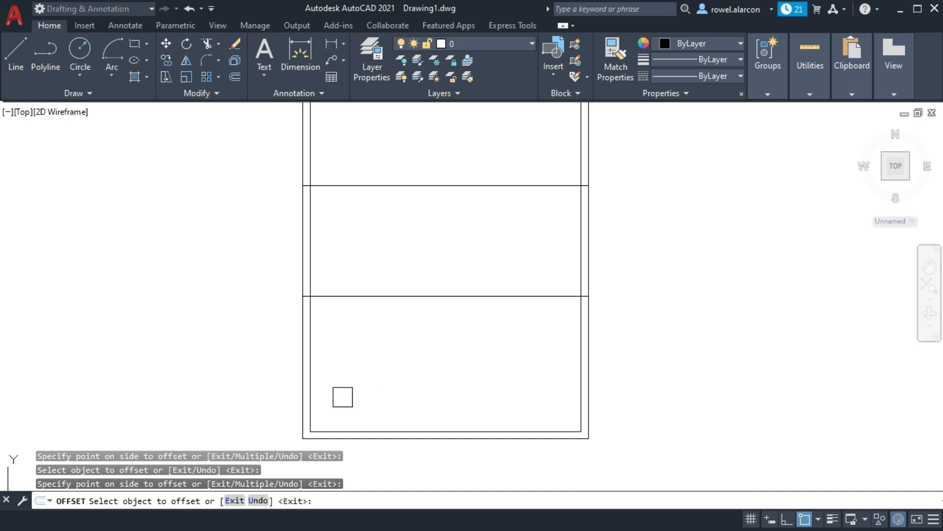
Offset the outer left edge of the outline 3000 to the right, into the interior, and leave the Offset command.
key(Return)
key(Return)
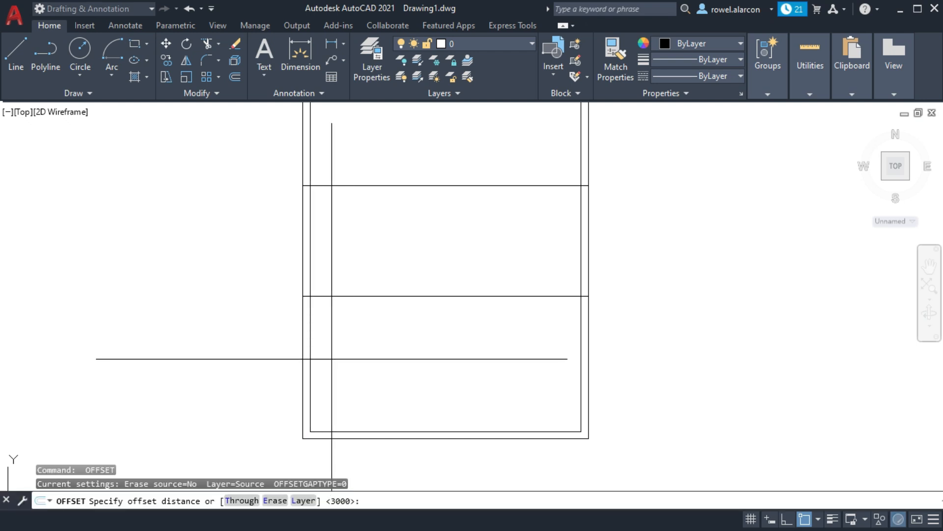
middle_drag(331, 358, 372, 333)
key(Escape)
key(Return)
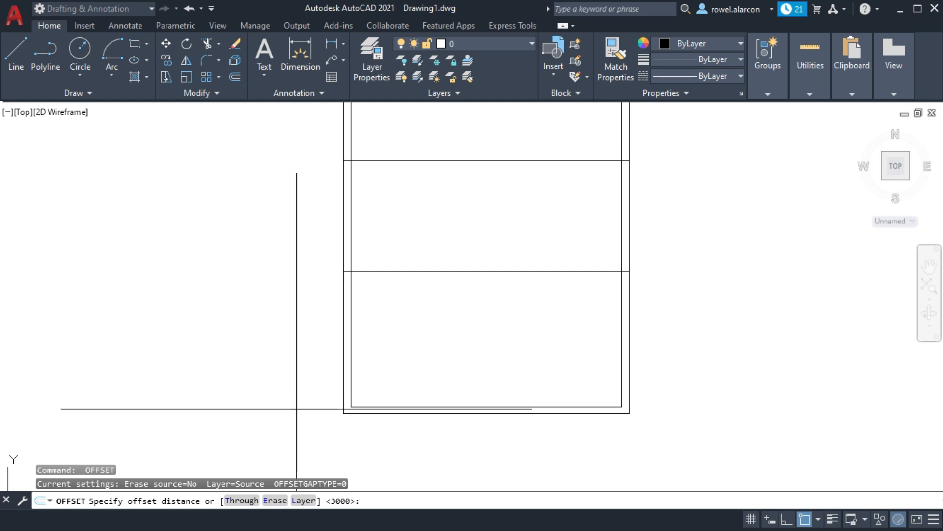
key(Return)
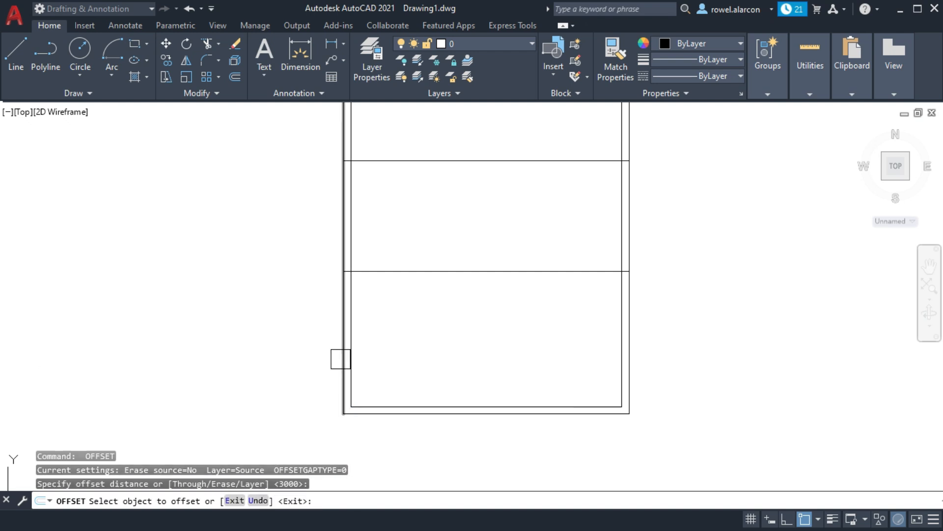
click(340, 359)
click(515, 338)
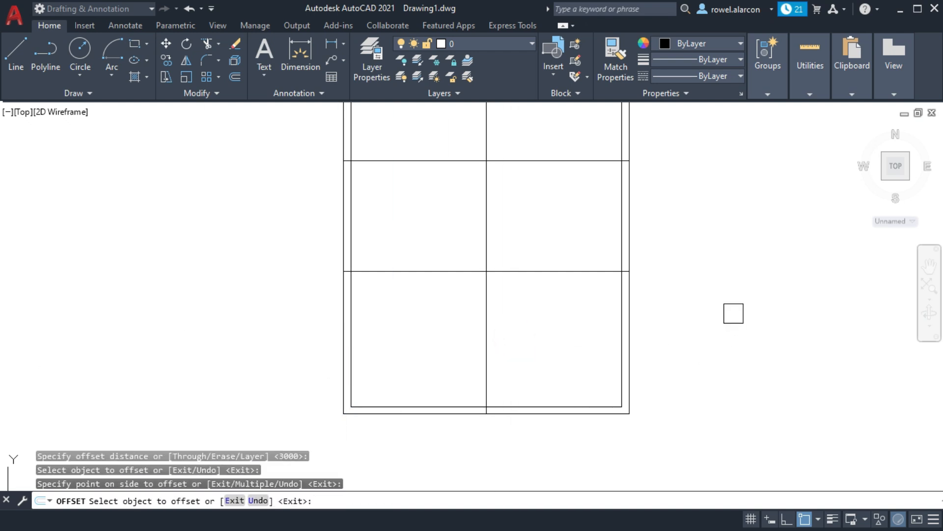
middle_drag(733, 314, 724, 360)
middle_drag(703, 317, 703, 392)
middle_drag(684, 301, 701, 325)
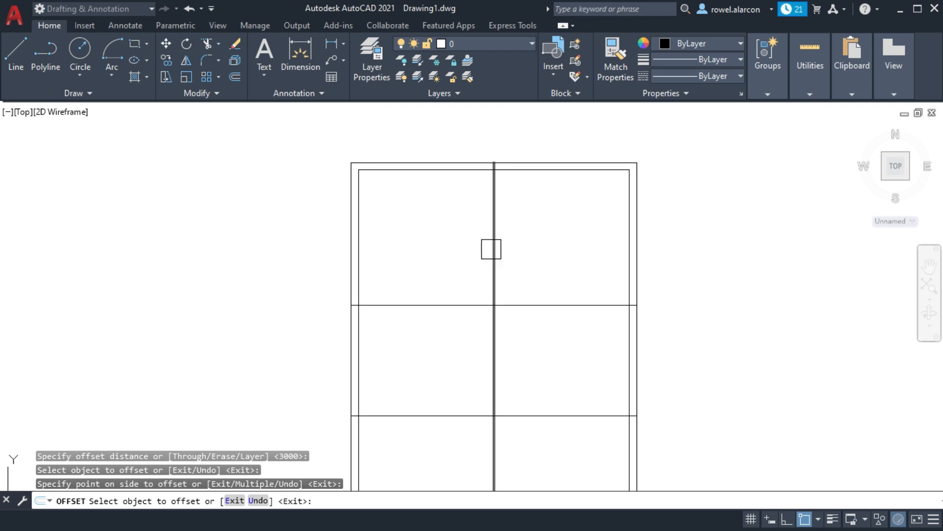
key(Escape)
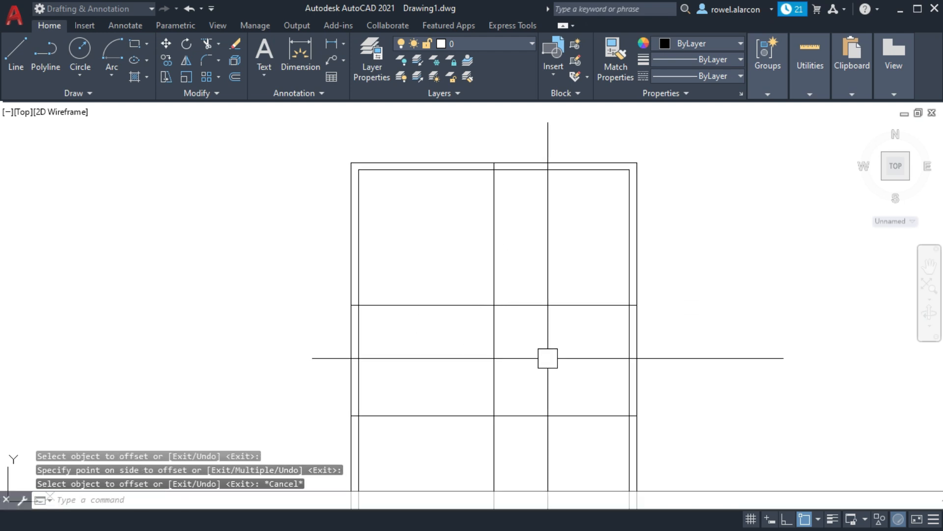
Offset the interior vertical partition line 150 to the left to give the partition its wall thickness.
text(o)
key(Return)
text(150)
key(Return)
click(493, 225)
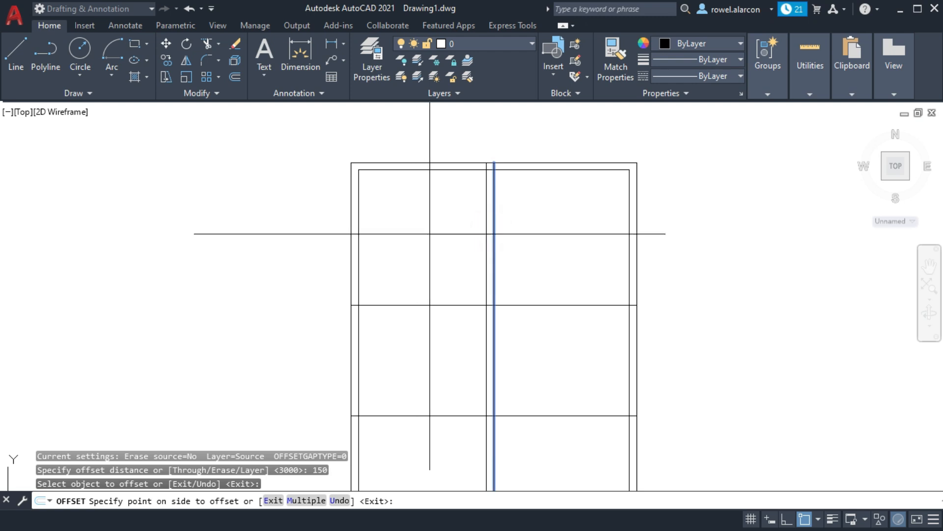
click(429, 233)
Offset the lower horizontal partition line 150 upward and the upper one 150 downward.
middle_drag(454, 307, 456, 176)
click(422, 286)
click(424, 240)
click(434, 176)
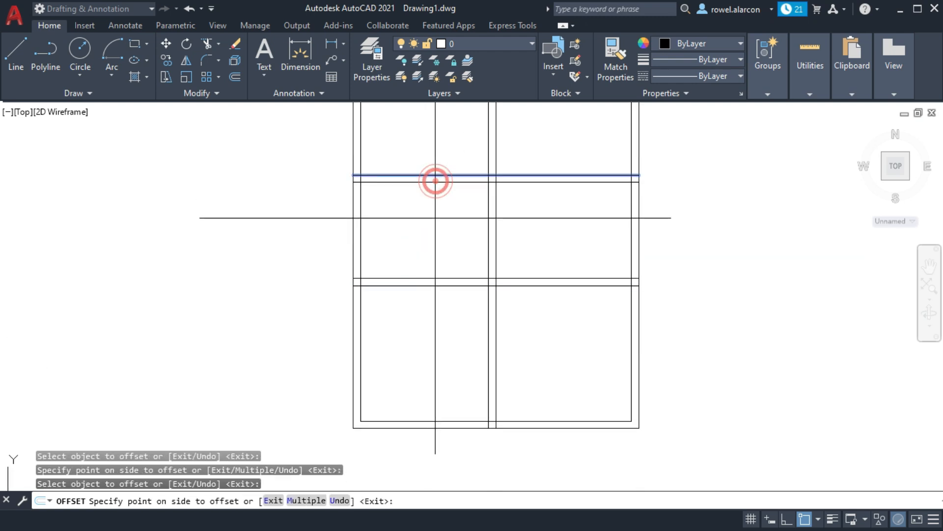
click(436, 219)
middle_drag(571, 120, 523, 254)
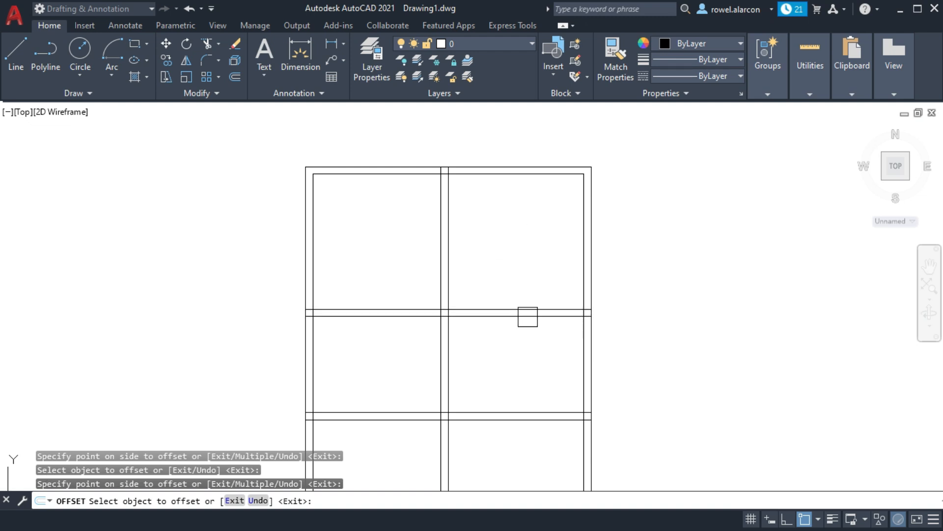
Trim both pairs of horizontal partition lines where they cross the area right of the vertical partition.
click(203, 42)
drag(511, 331, 509, 282)
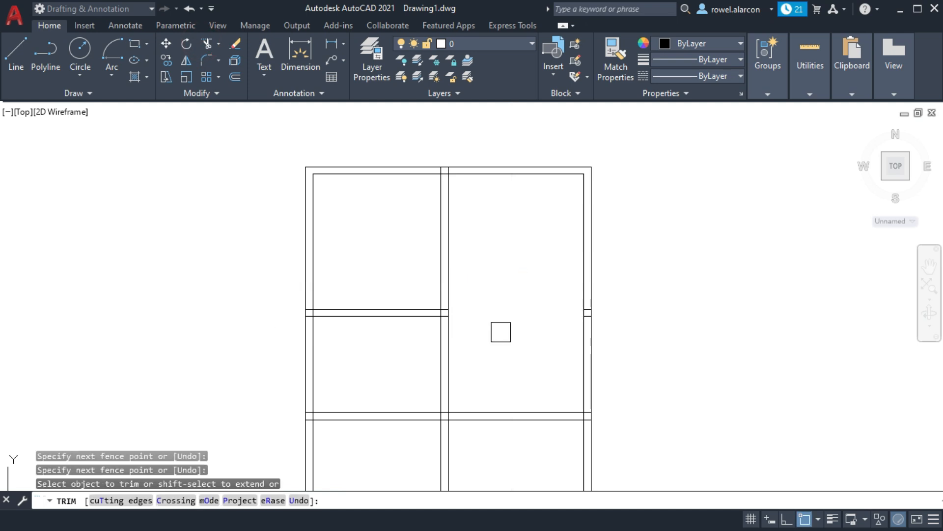
middle_drag(504, 407, 505, 324)
drag(541, 381, 551, 291)
middle_drag(672, 286, 671, 327)
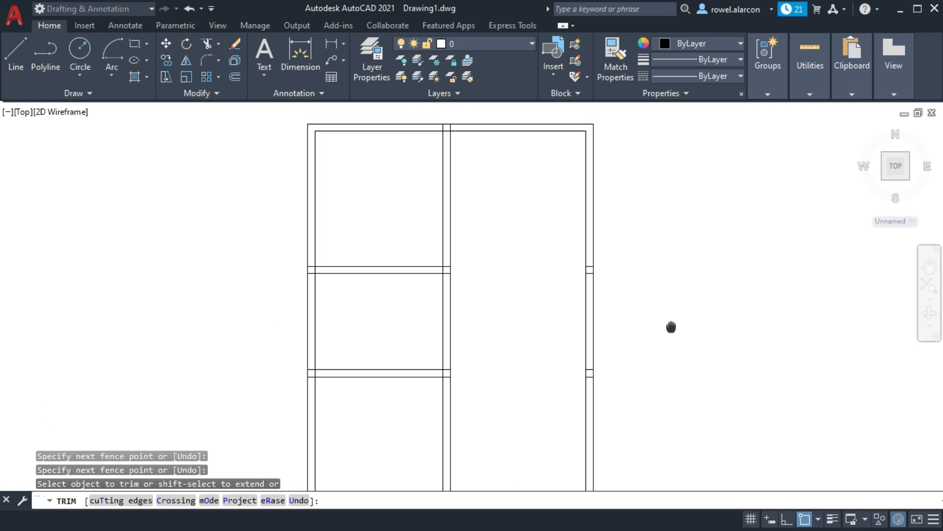
Trim the leftover horizontal line stubs inside the right outer wall at both partition levels, and leave the Trim command.
scroll(638, 290, up, 4)
scroll(527, 252, up, 6)
click(382, 145)
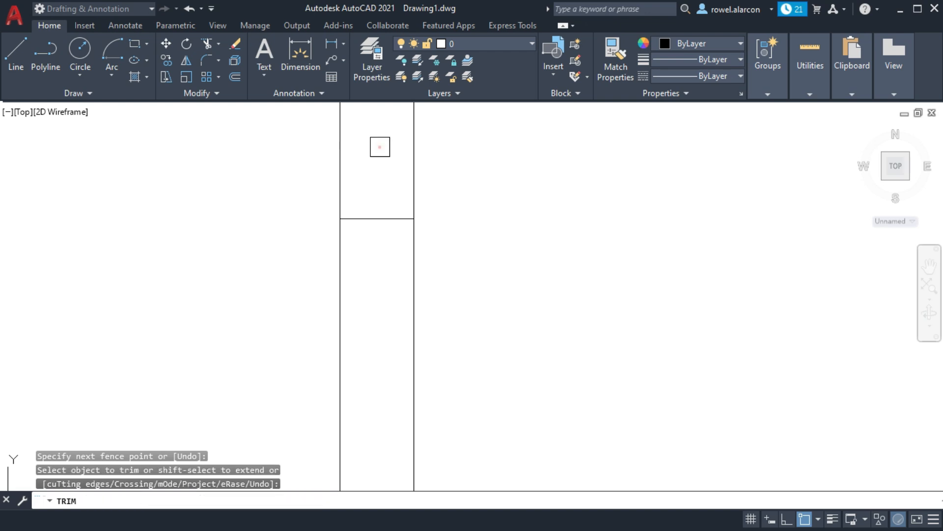
click(391, 211)
middle_drag(502, 259, 522, 202)
scroll(521, 276, down, 2)
middle_drag(538, 368, 560, 226)
scroll(580, 289, down, 2)
middle_drag(599, 369, 607, 147)
scroll(521, 293, up, 2)
click(514, 274)
click(518, 320)
middle_drag(578, 275, 674, 146)
scroll(609, 239, down, 2)
scroll(614, 245, down, 2)
middle_drag(489, 273, 585, 343)
scroll(487, 297, down, 2)
middle_drag(502, 188, 528, 267)
middle_drag(519, 150, 506, 278)
middle_drag(490, 222, 494, 286)
mouse_move(534, 263)
middle_down()
mouse_move(464, 299)
mouse_move(444, 296)
middle_up()
key(Escape)
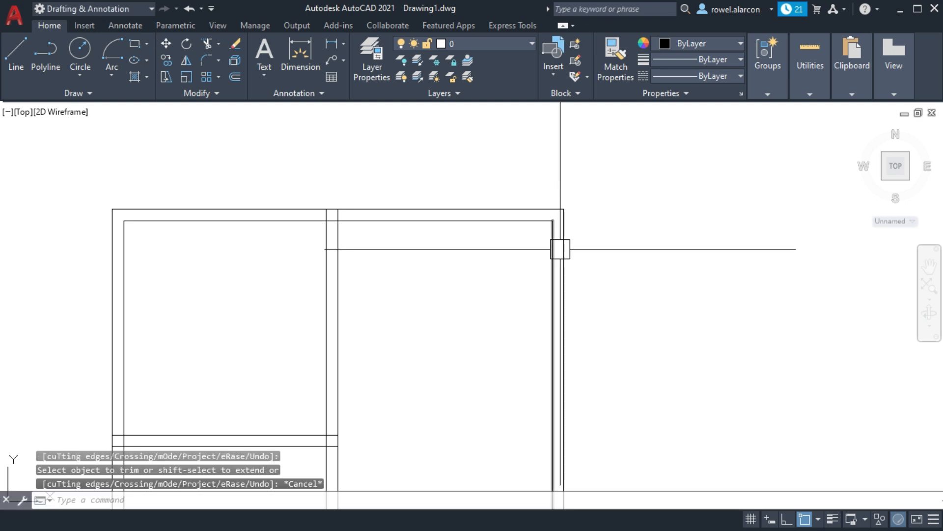
key(Escape)
key(Escape)
Offset the outer right edge of the outline 250 to the left, into the interior.
text(o)
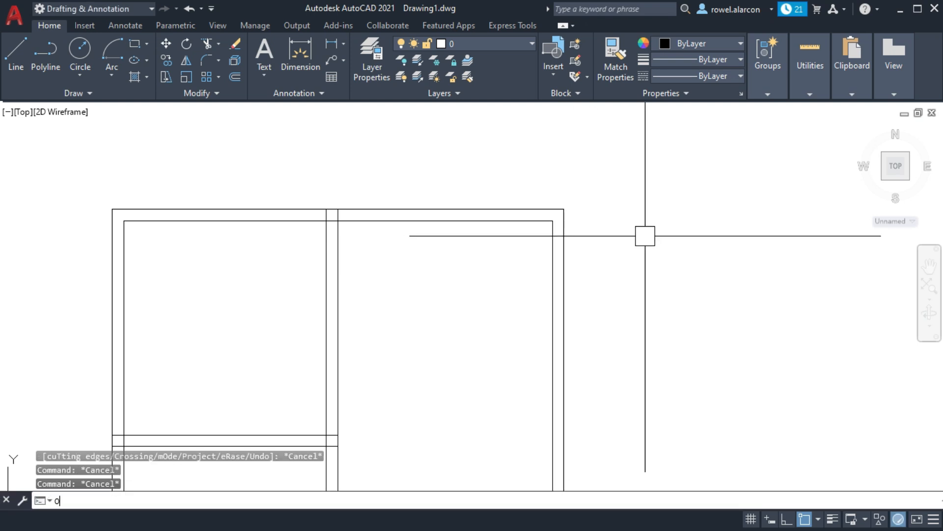
key(Return)
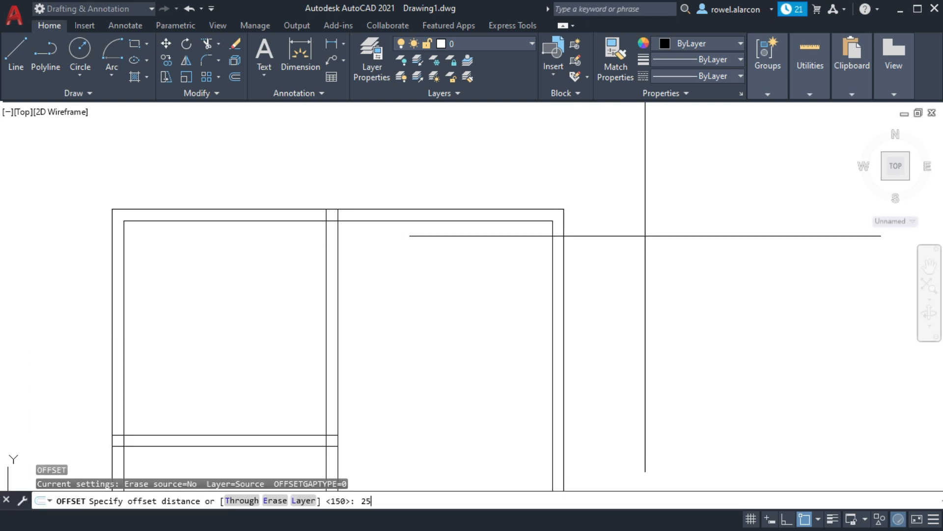
key(Return)
scroll(641, 226, up, 6)
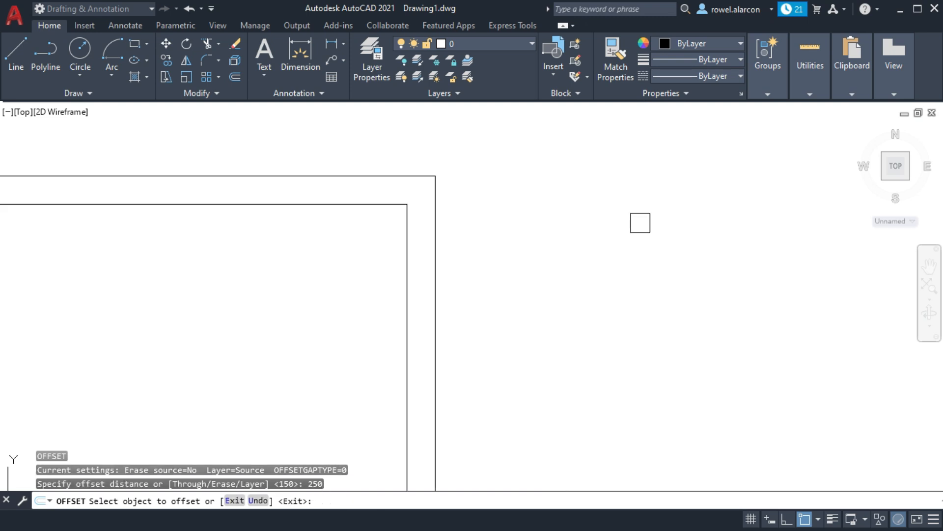
click(502, 187)
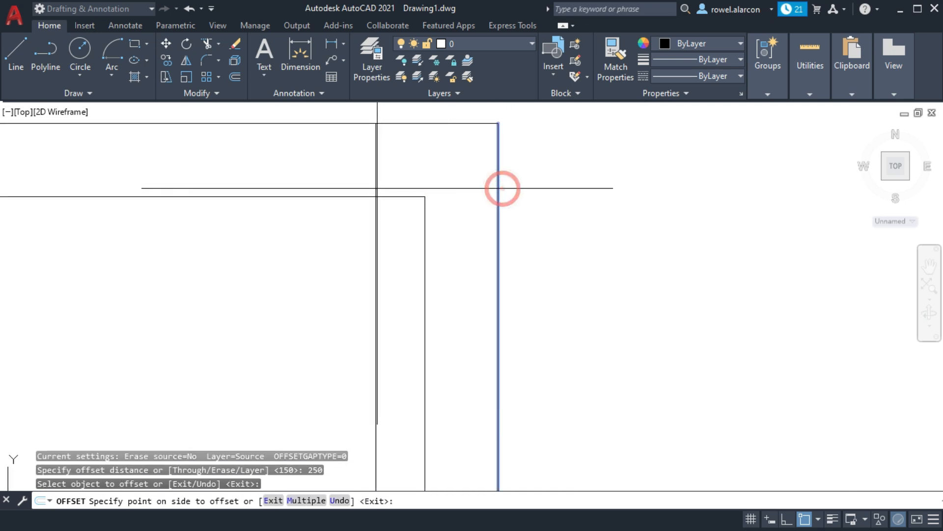
click(311, 164)
Offset the left line of the vertical partition 250 to the right with the same Offset command.
middle_drag(592, 195, 597, 196)
middle_drag(751, 311, 764, 187)
middle_drag(400, 274, 562, 175)
scroll(583, 322, down, 2)
middle_drag(588, 332, 569, 157)
middle_drag(491, 322, 546, 143)
middle_drag(549, 320, 552, 149)
scroll(561, 352, down, 2)
middle_drag(576, 390, 558, 211)
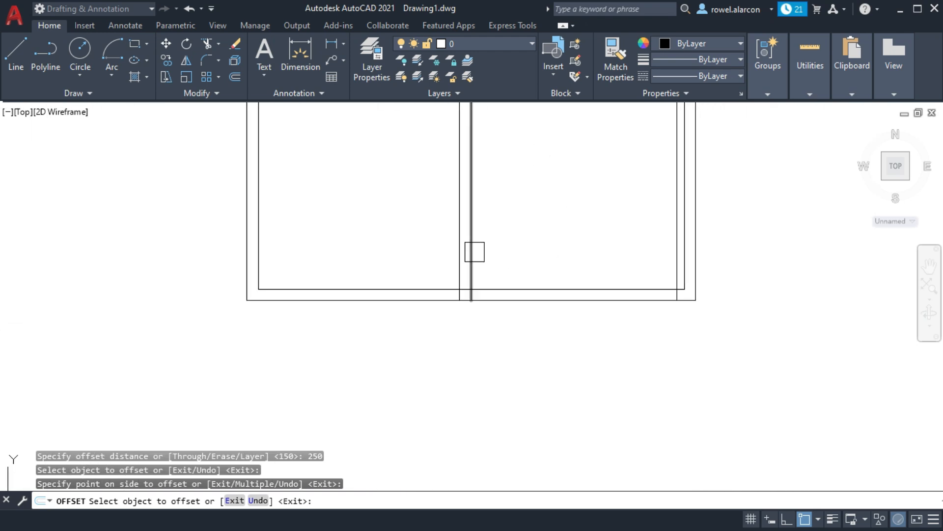
scroll(521, 253, up, 4)
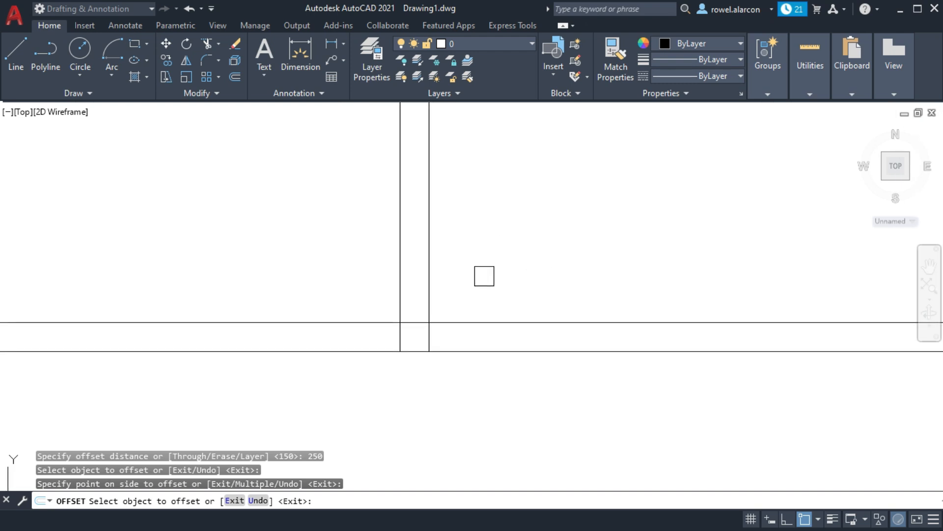
click(397, 282)
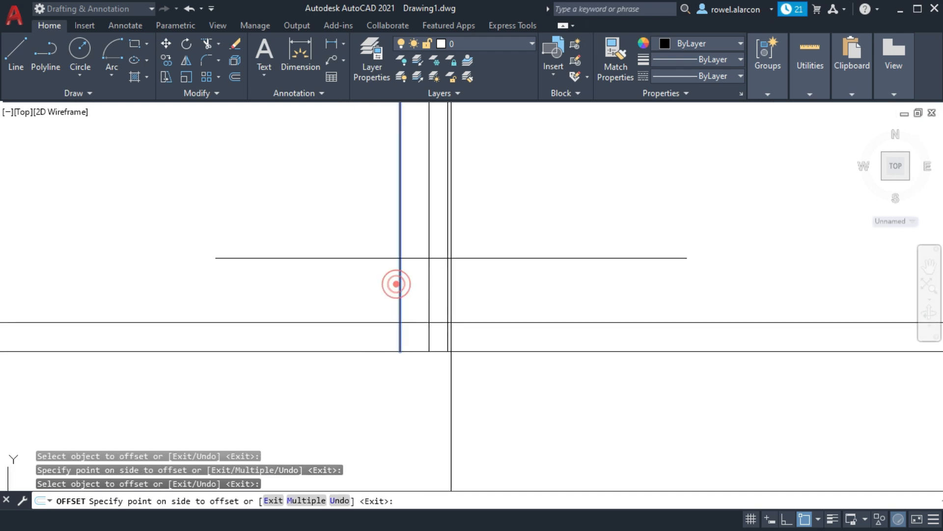
click(509, 257)
Offset the right line of the vertical partition 250 to the left, and leave the Offset command.
middle_drag(497, 217, 556, 320)
scroll(557, 177, down, 2)
middle_drag(557, 180, 570, 363)
mouse_move(589, 221)
middle_down()
mouse_move(610, 395)
mouse_move(628, 331)
mouse_move(640, 364)
middle_up()
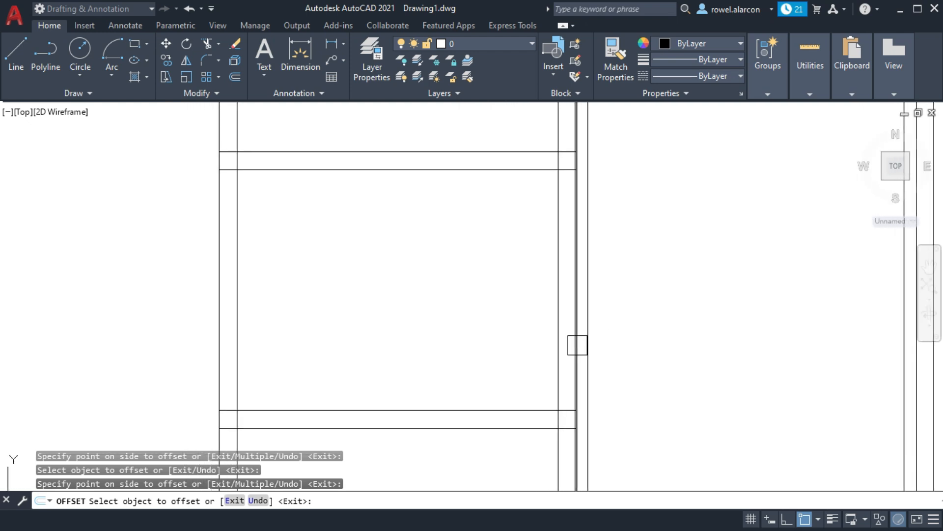
click(576, 344)
click(474, 335)
middle_drag(690, 337, 665, 365)
scroll(659, 433, down, 4)
scroll(634, 364, up, 4)
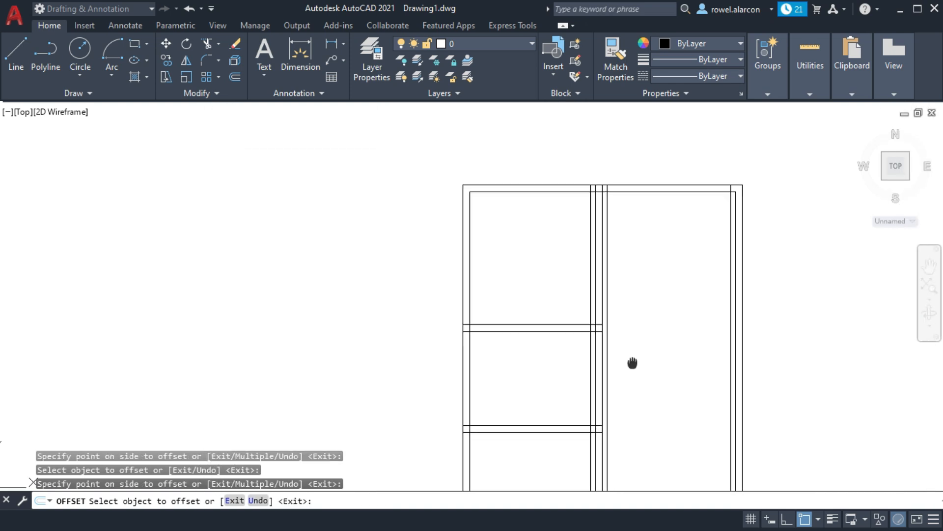
scroll(615, 344, down, 4)
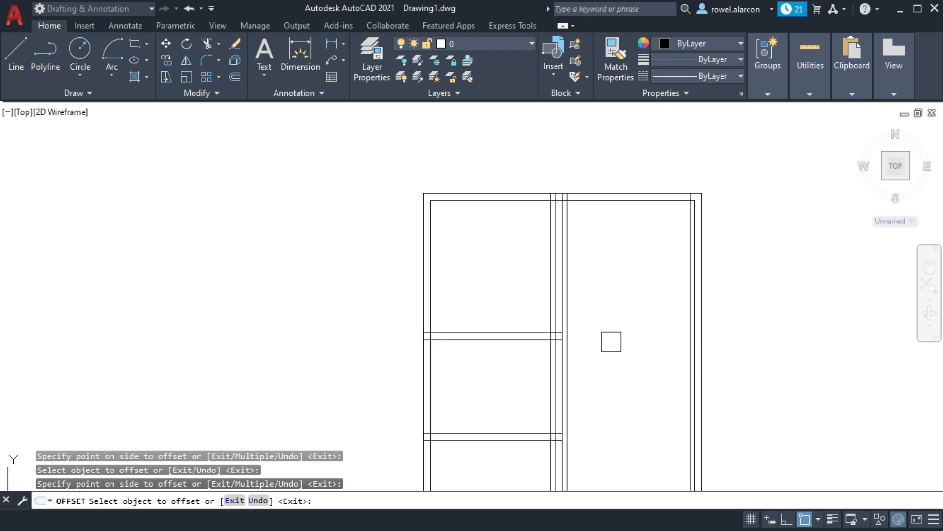
scroll(611, 334, up, 2)
text(TR)
key(Return)
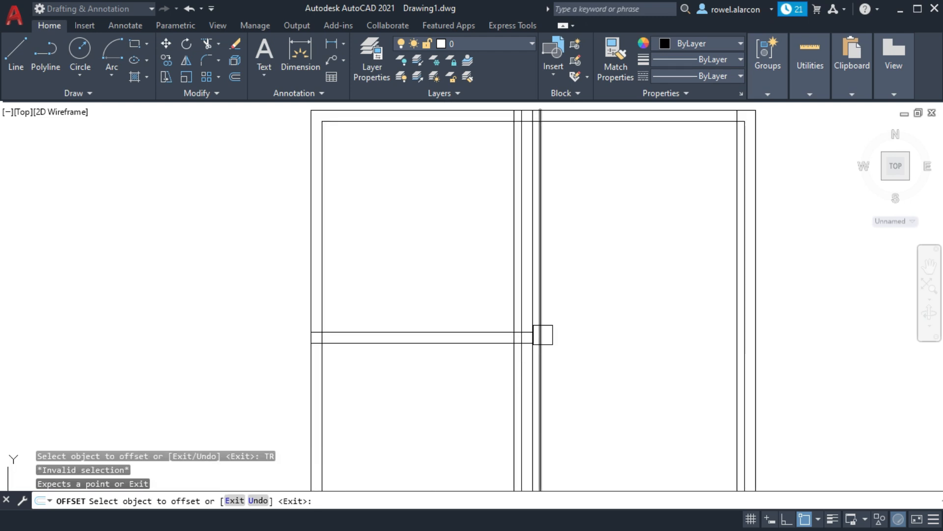
key(Escape)
key(Escape)
Trim away the 250 offset line running along the right side of the vertical partition.
text(TR)
key(Return)
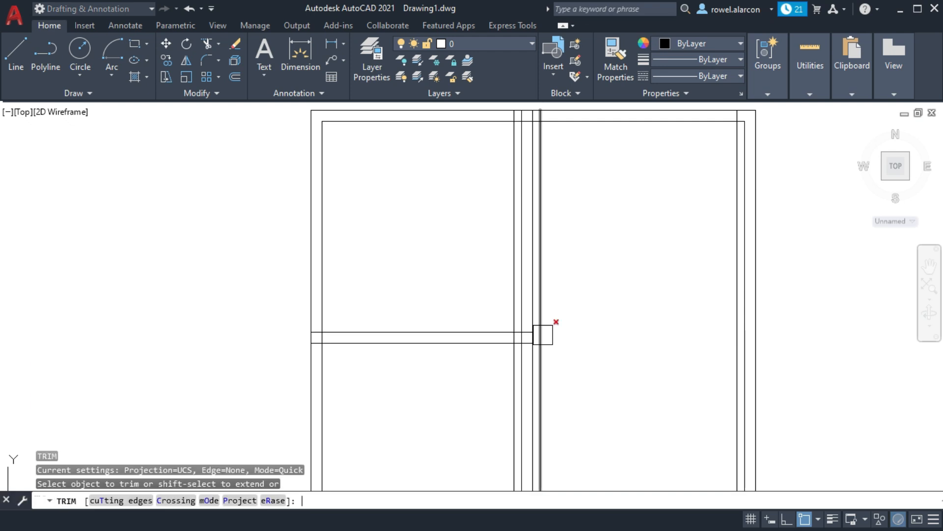
middle_drag(613, 348, 613, 331)
scroll(622, 377, up, 2)
middle_drag(622, 377, 616, 337)
scroll(612, 335, down, 4)
scroll(582, 310, up, 4)
middle_drag(581, 309, 598, 328)
scroll(598, 329, up, 1)
click(526, 323)
scroll(582, 326, up, 2)
scroll(625, 380, down, 4)
middle_drag(621, 384, 617, 224)
middle_drag(655, 352, 600, 176)
mouse_move(609, 336)
middle_down()
mouse_move(608, 251)
mouse_move(584, 313)
middle_up()
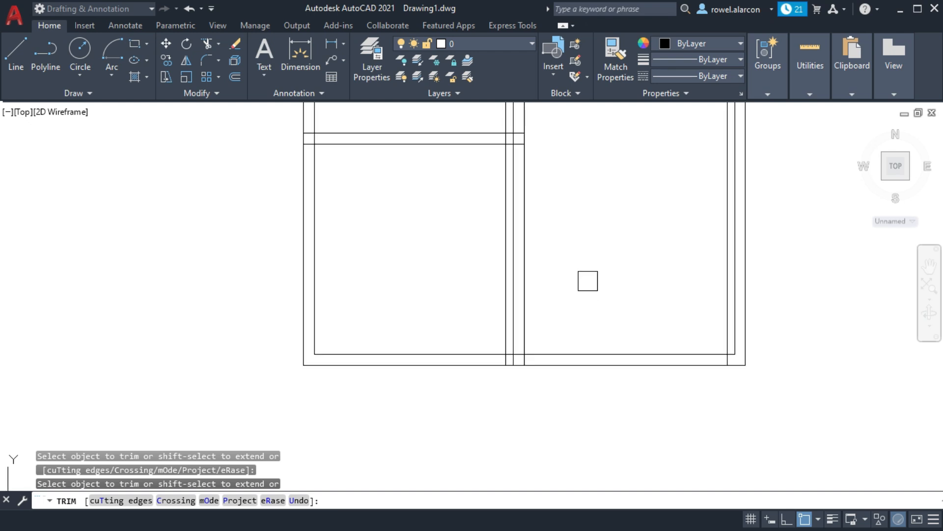
Trim the offset line left of the vertical partition inside the lower and middle rooms, keeping its short pieces within the horizontal walls.
middle_drag(576, 270, 584, 304)
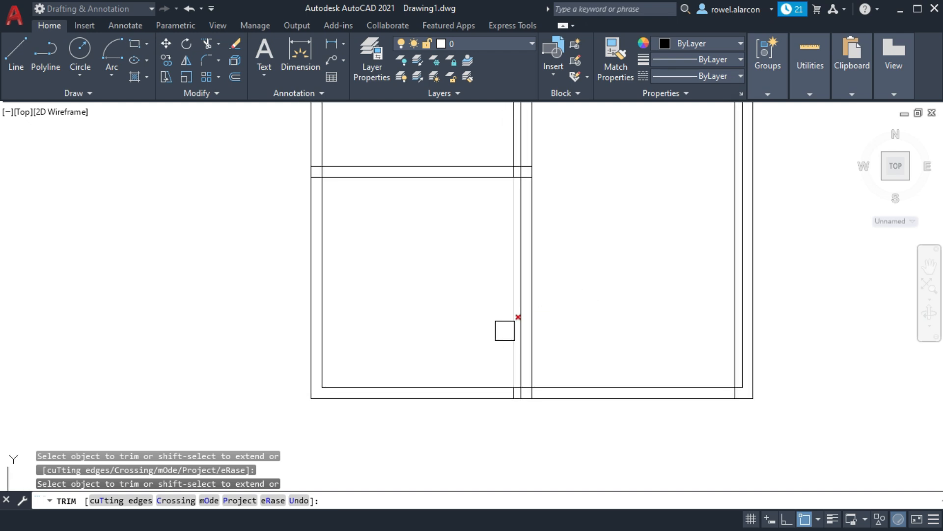
click(509, 333)
mouse_move(589, 306)
middle_down()
mouse_move(600, 292)
mouse_move(595, 344)
middle_up()
middle_drag(579, 271, 569, 362)
click(518, 296)
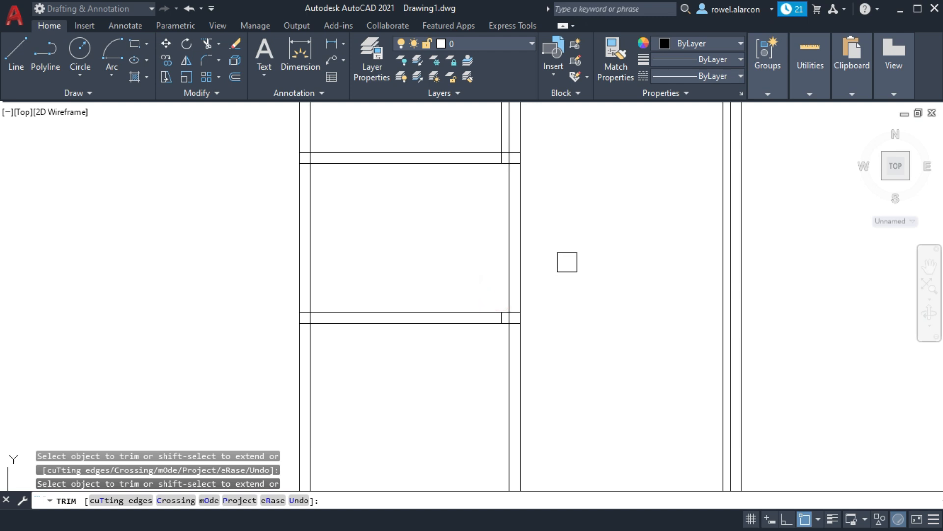
Trim the remaining offset line left of the vertical partition in the upper room, and leave the Trim command.
middle_drag(566, 262, 575, 386)
middle_drag(579, 324, 586, 370)
scroll(561, 312, up, 2)
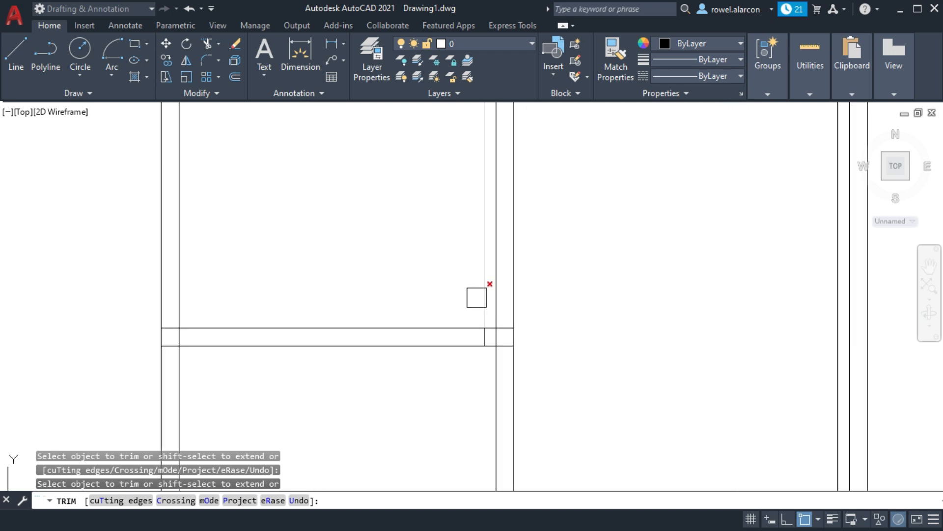
mouse_move(564, 280)
middle_down()
mouse_move(571, 323)
mouse_move(577, 280)
middle_up()
middle_drag(585, 319, 584, 255)
middle_drag(597, 340, 607, 173)
middle_drag(583, 385, 604, 244)
scroll(640, 315, down, 2)
mouse_move(640, 339)
middle_down()
mouse_move(612, 293)
mouse_move(617, 229)
middle_up()
scroll(625, 312, up, 2)
scroll(618, 297, up, 2)
middle_drag(613, 304, 634, 223)
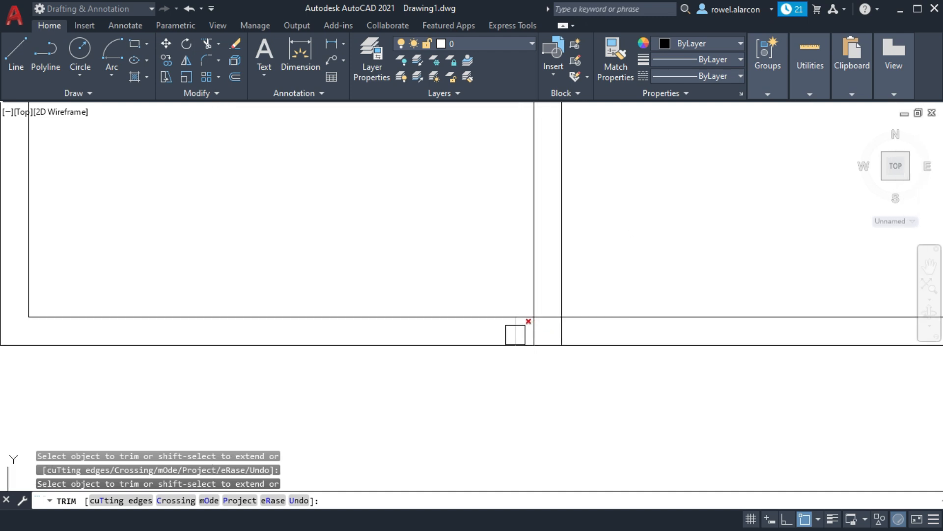
key(Escape)
key(Escape)
key(Escape)
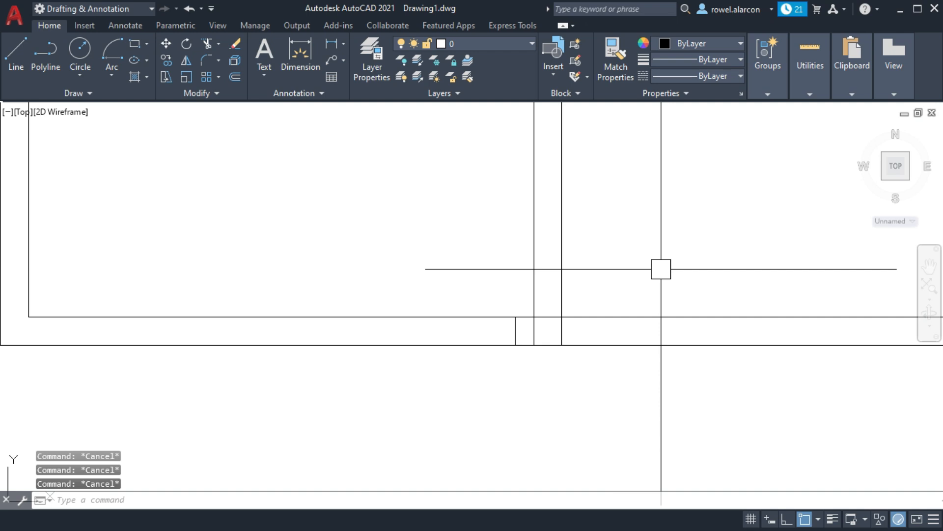
Offset the left line of the vertical partition 250 to the right again, and leave the Offset command.
text(o)
key(Return)
text(250)
key(Return)
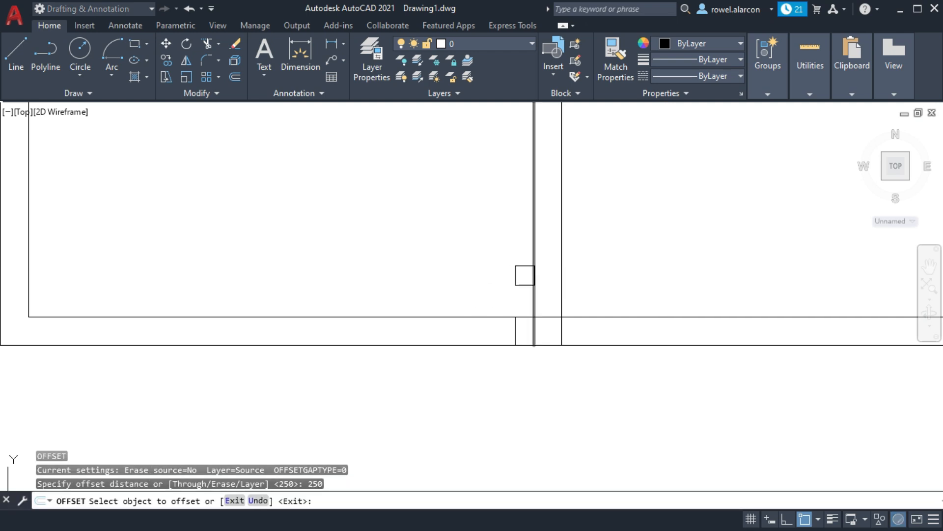
click(533, 273)
click(638, 249)
key(Escape)
key(Escape)
middle_drag(647, 251, 553, 318)
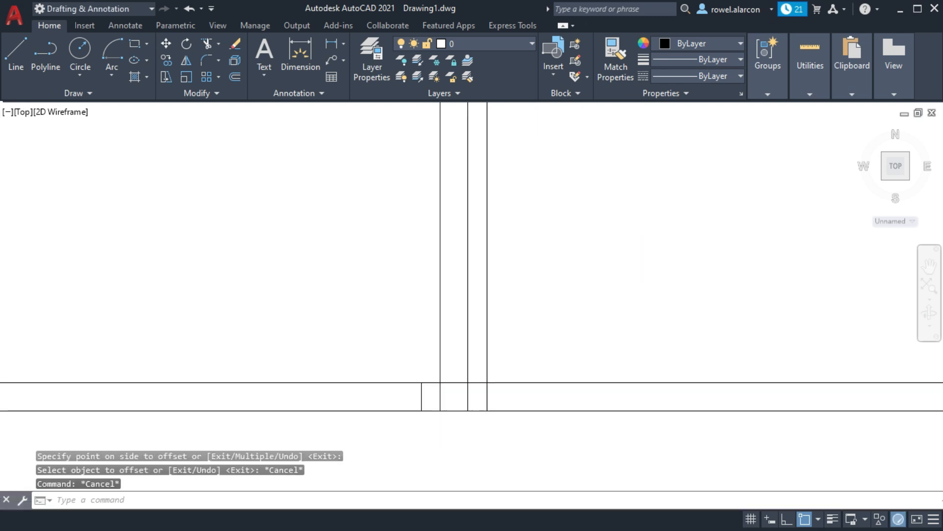
Trim the new offset line right of the vertical partition where it runs through the interior above the bottom wall.
text(tr)
key(Return)
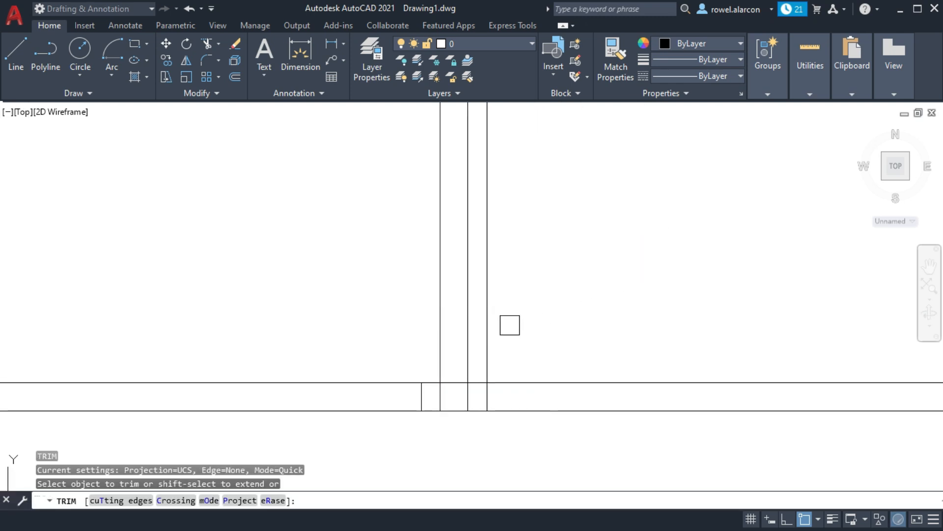
click(490, 320)
scroll(560, 231, down, 2)
middle_drag(574, 215, 516, 455)
mouse_move(522, 273)
middle_down()
mouse_move(478, 308)
mouse_move(479, 418)
middle_up()
middle_drag(458, 272, 469, 361)
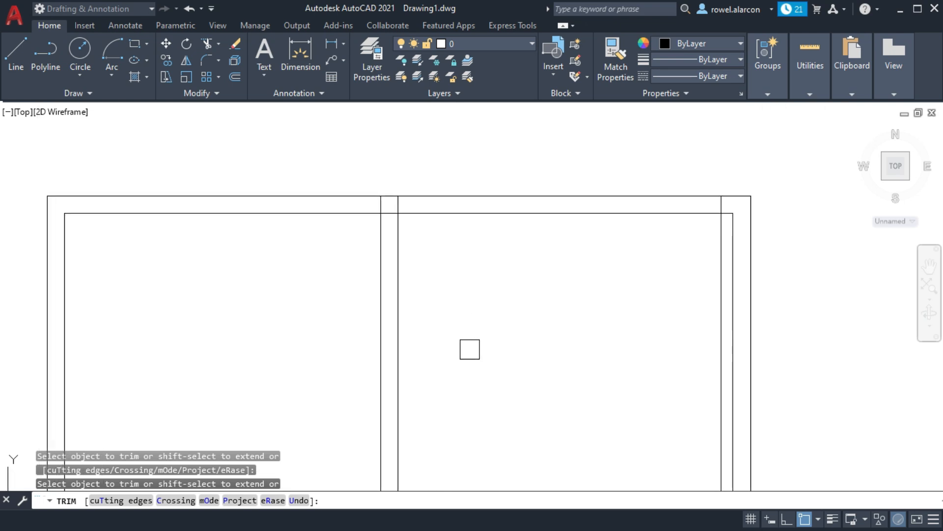
Trim the offset line beside the right wall through the upper-right room, keeping its short piece within the top wall.
middle_drag(663, 333, 525, 241)
click(576, 265)
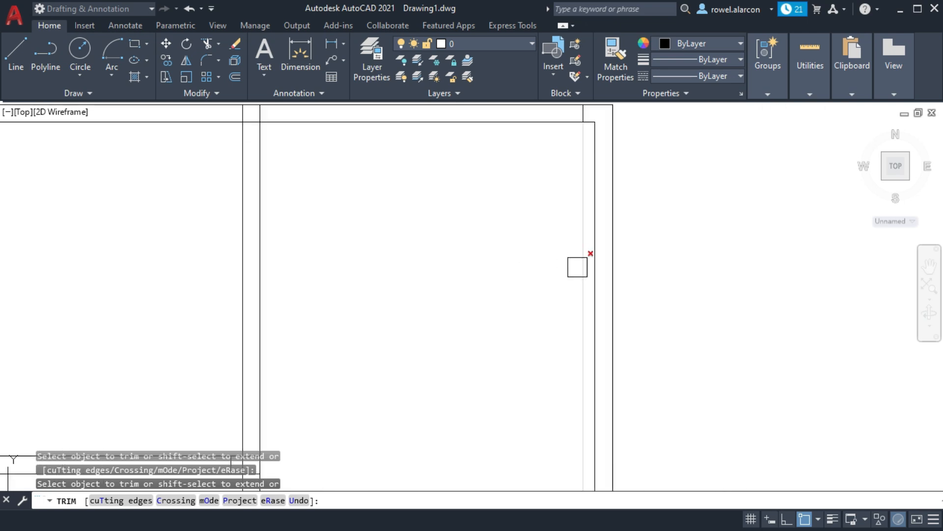
middle_drag(440, 436, 430, 259)
scroll(430, 259, down, 3)
Inspect the short offset pieces in the bottom wall and both horizontal partitions, and leave the Trim command.
middle_drag(443, 314, 472, 113)
middle_drag(470, 275, 503, 300)
scroll(453, 356, up, 4)
middle_drag(399, 242, 403, 311)
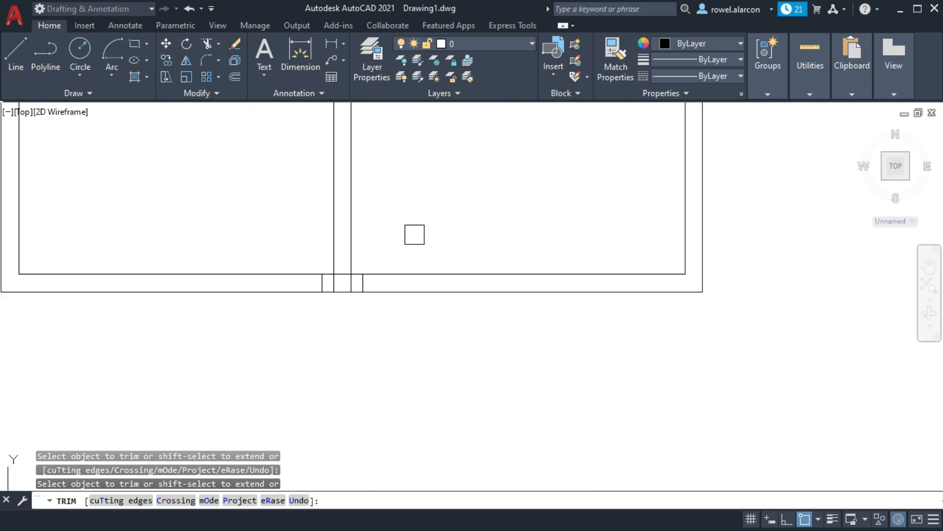
middle_drag(414, 234, 469, 287)
mouse_move(462, 237)
middle_down()
mouse_move(468, 299)
mouse_move(463, 267)
mouse_move(472, 278)
mouse_move(433, 278)
middle_up()
middle_drag(418, 234, 442, 361)
middle_drag(315, 190, 433, 280)
middle_drag(401, 184, 415, 309)
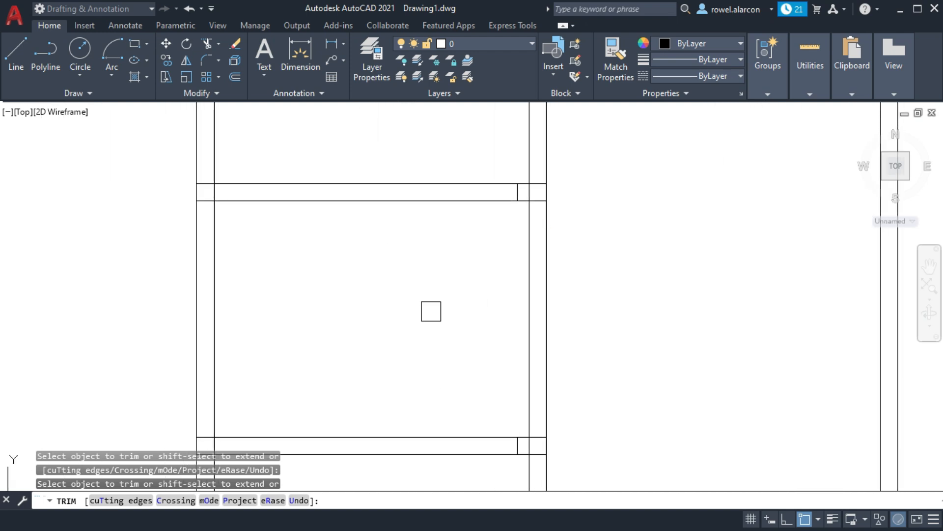
middle_drag(472, 250, 462, 306)
middle_drag(430, 353, 429, 280)
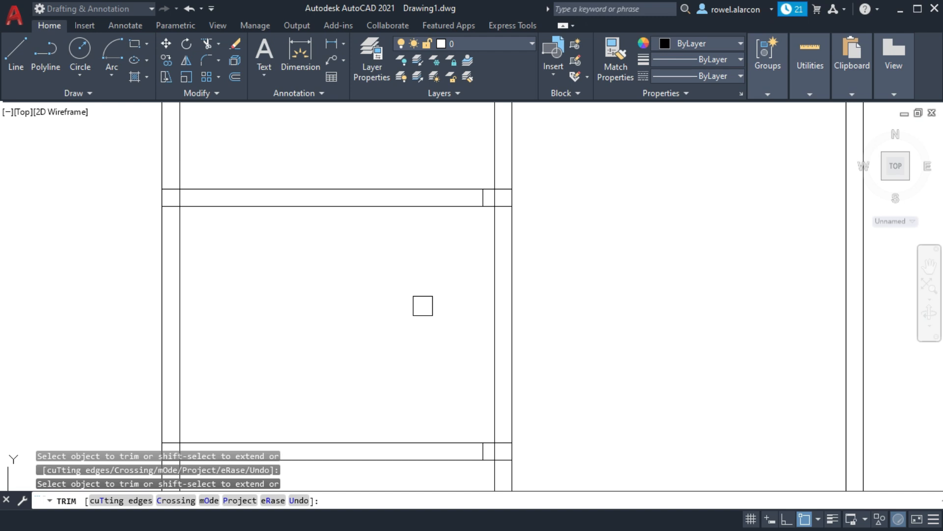
middle_drag(438, 277, 442, 309)
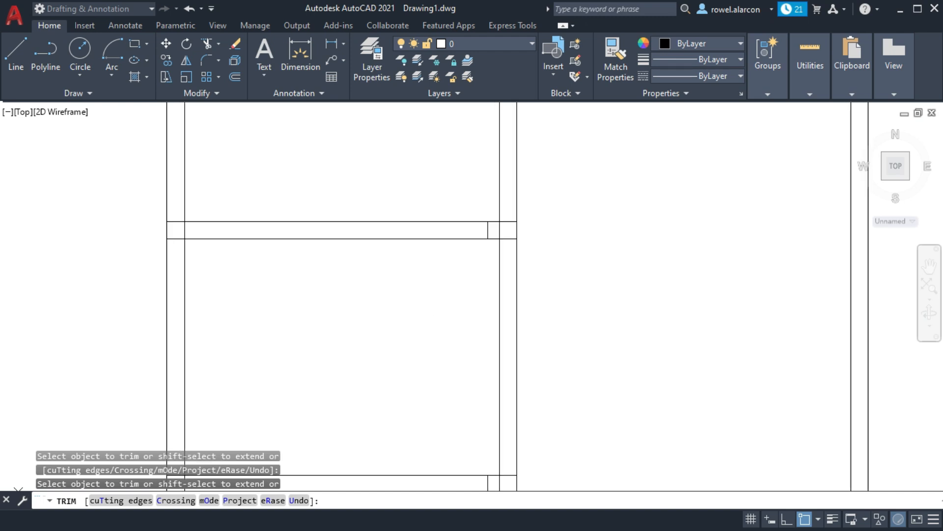
key(Escape)
key(Escape)
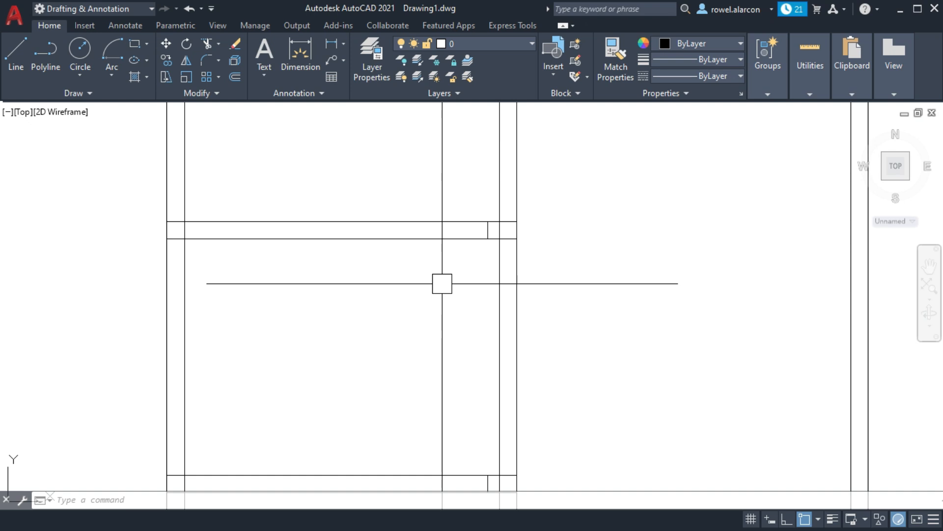
Offset the short line within the upper horizontal partition 800 to the left.
text(o)
key(Return)
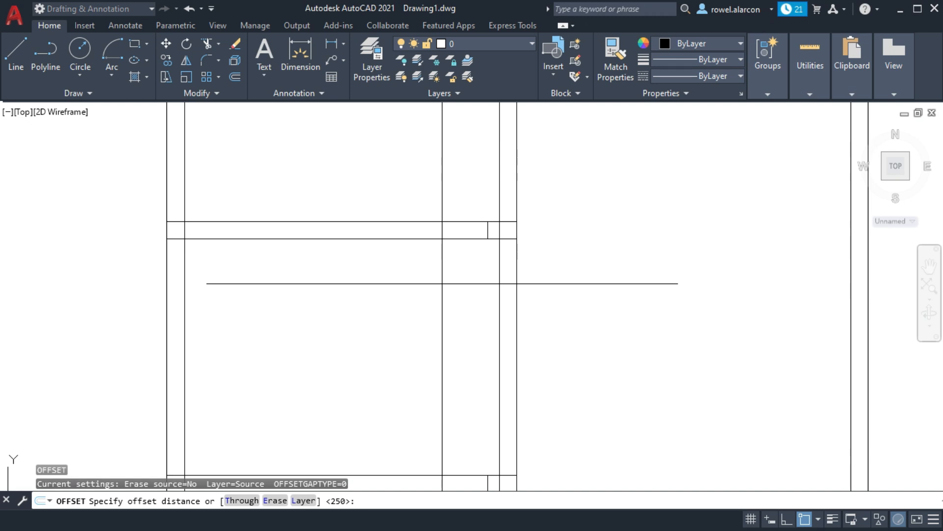
key(Return)
scroll(465, 280, up, 2)
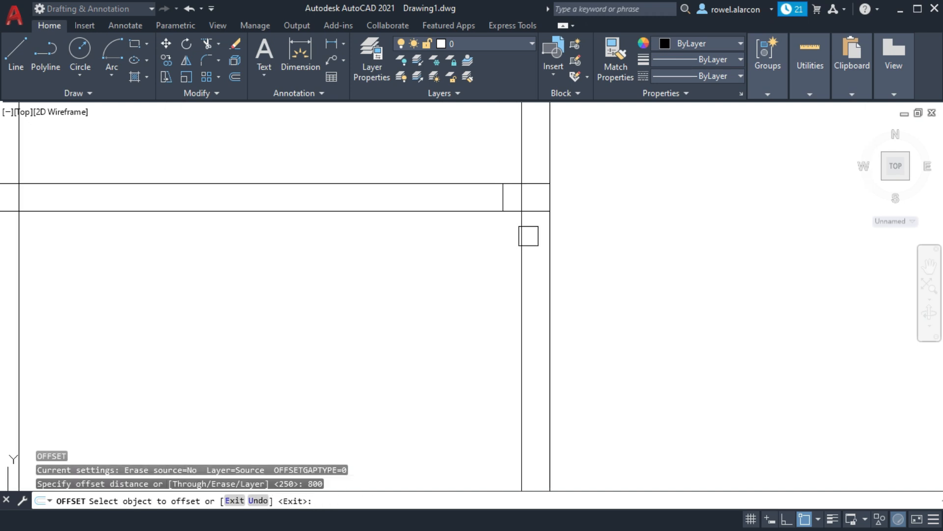
click(503, 198)
click(270, 204)
Offset the short line within the lower horizontal partition 800 to the left, and leave the Offset command.
middle_drag(403, 364, 344, 188)
middle_drag(414, 342, 401, 255)
click(432, 339)
click(264, 284)
middle_drag(609, 278, 371, 484)
scroll(478, 310, down, 2)
middle_drag(542, 275, 454, 459)
key(Escape)
key(Escape)
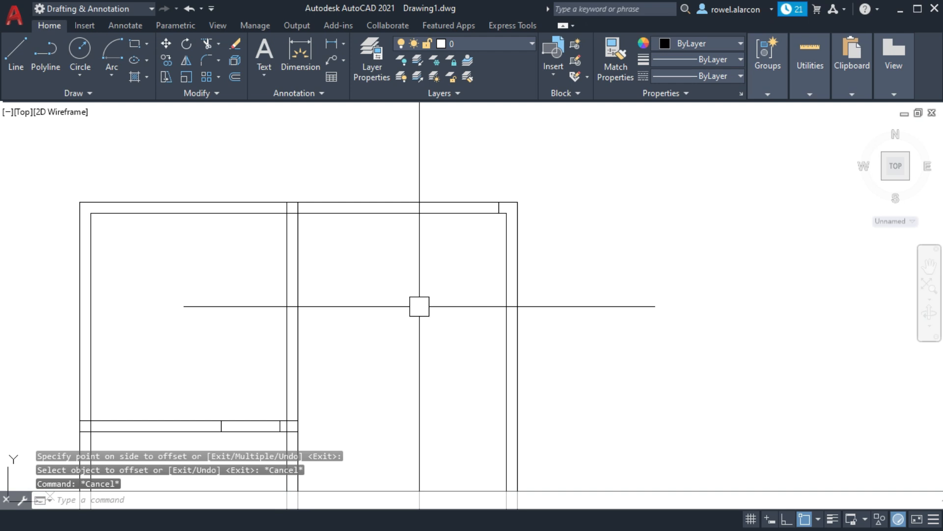
Offset the short line within the top wall near the right corner 900 to the left.
key(Return)
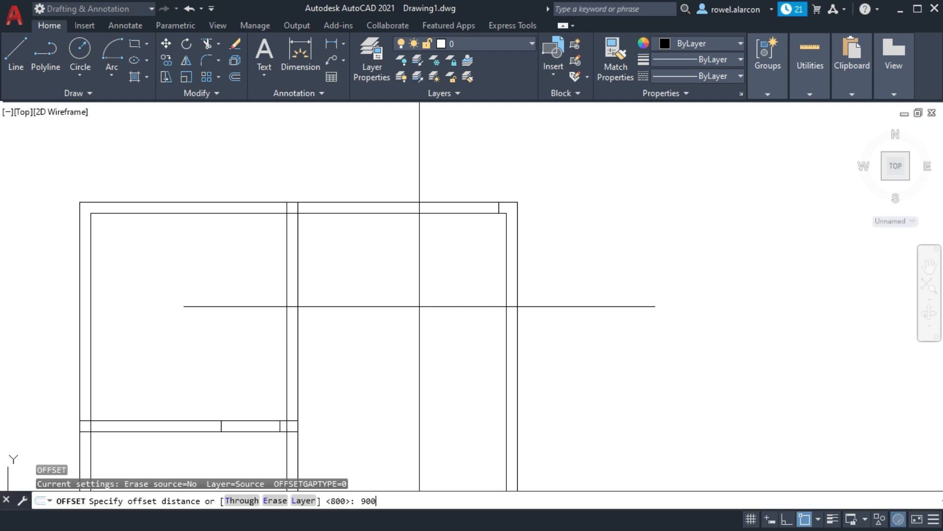
text(900)
key(Return)
scroll(670, 210, up, 5)
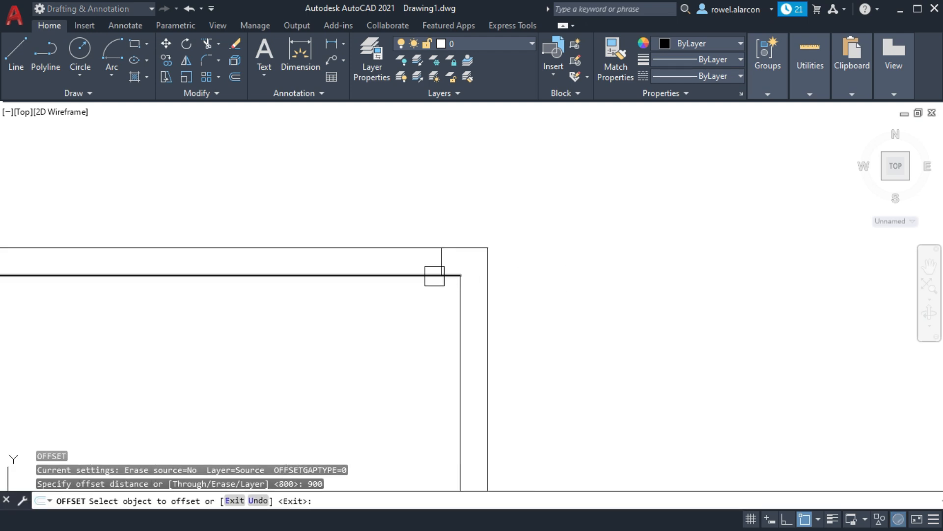
click(436, 265)
click(253, 205)
Offset the short line in the bottom wall just right of the vertical partition 900 to the right, and leave the Offset command.
middle_drag(318, 364, 513, 154)
scroll(513, 155, down, 3)
scroll(471, 280, up, 6)
middle_drag(521, 253, 531, 211)
click(451, 295)
click(621, 202)
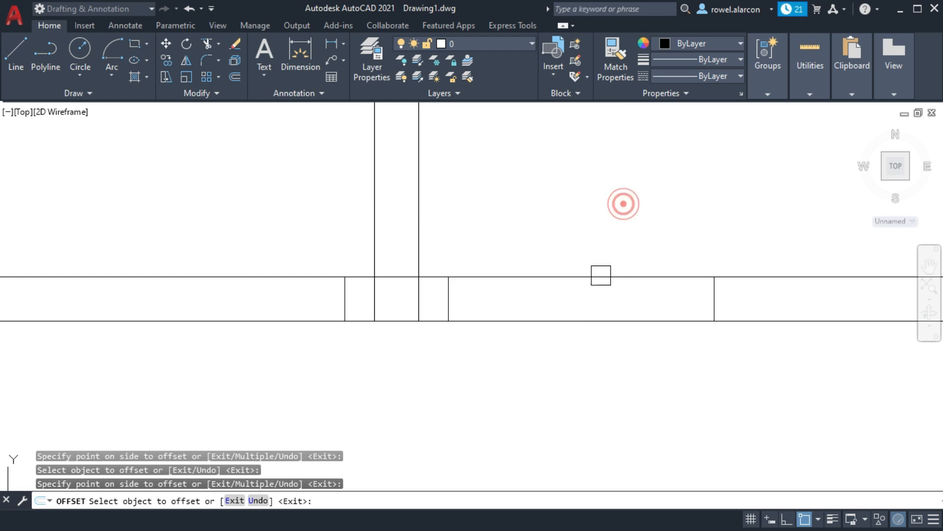
scroll(541, 384, up, 2)
key(Escape)
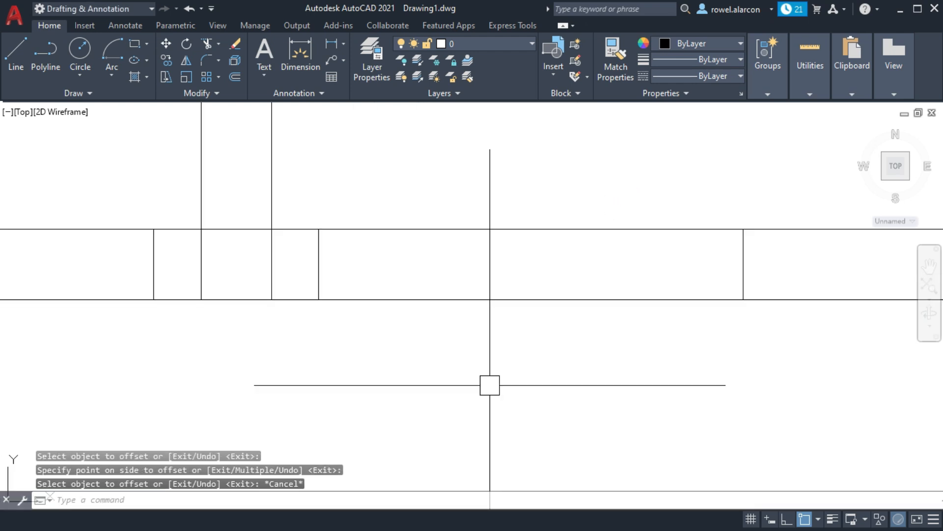
Trim the bottom wall lines between the two short lines right of the vertical partition to open a doorway.
text(tr)
key(Return)
mouse_move(557, 224)
mouse_down()
mouse_move(552, 370)
mouse_move(536, 200)
mouse_up()
scroll(537, 189, down, 1)
Trim the top wall lines between the two short lines near the right corner to open a doorway.
mouse_move(531, 222)
middle_down()
mouse_move(501, 387)
mouse_move(497, 501)
middle_up()
scroll(540, 433, down, 1)
mouse_move(616, 252)
middle_down()
mouse_move(501, 472)
mouse_move(506, 486)
middle_up()
scroll(585, 256, down, 2)
scroll(644, 203, up, 1)
scroll(508, 325, up, 2)
scroll(536, 272, up, 2)
drag(535, 273, 533, 160)
Trim the upper horizontal partition between its two short lines to open a doorway.
middle_drag(518, 304, 601, 224)
middle_drag(440, 349, 660, 294)
scroll(528, 374, down, 2)
middle_drag(129, 385, 622, 299)
drag(494, 435, 499, 364)
Trim the lower horizontal partition between its two short lines to open a doorway, and leave the Trim command.
middle_drag(483, 320, 501, 172)
middle_drag(515, 308, 514, 180)
drag(497, 435, 497, 309)
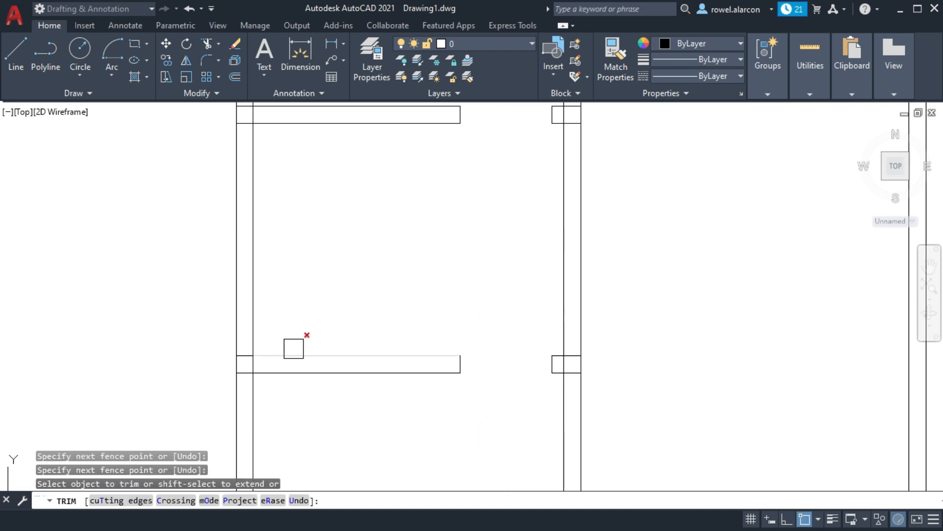
middle_drag(388, 243, 377, 291)
key(Escape)
Draw a vertical line connecting the ends of the upper and lower horizontal partitions at the left side of their doorways.
text(l)
key(Return)
click(449, 171)
click(449, 403)
key(Escape)
key(Escape)
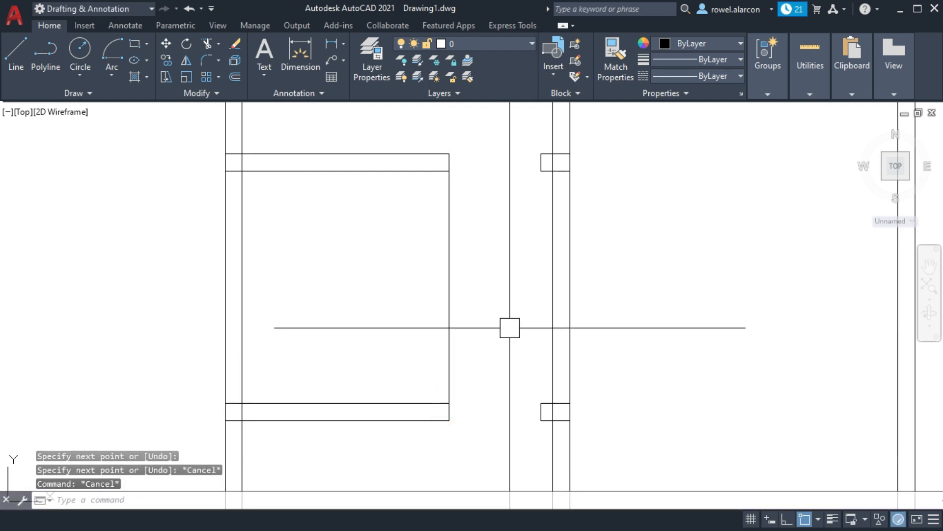
Offset the new vertical line between the horizontal partitions 150 to the left, and leave the Offset command.
text(o)
key(Return)
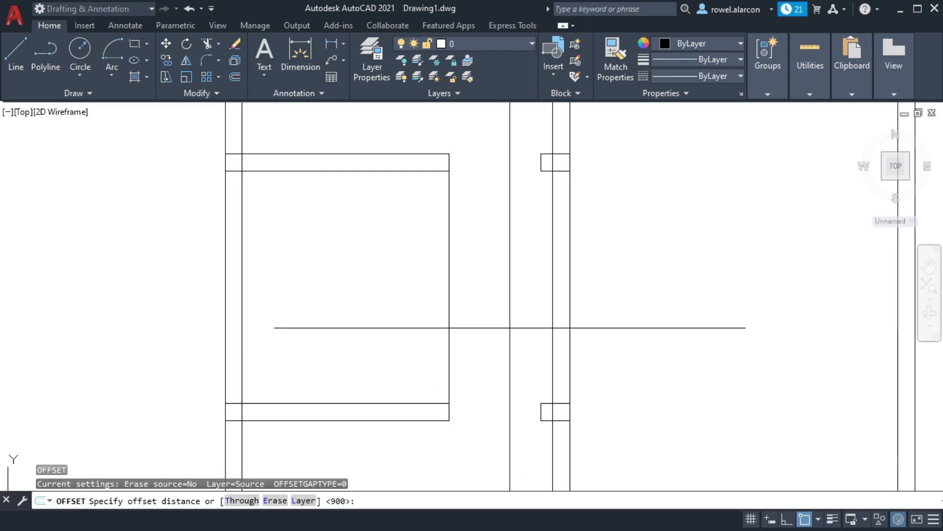
text(0)
key(Return)
click(450, 295)
click(403, 290)
key(Escape)
Offset the top line of the upper horizontal partition 250 downward, and leave the Offset command.
text(o)
key(Return)
text(15)
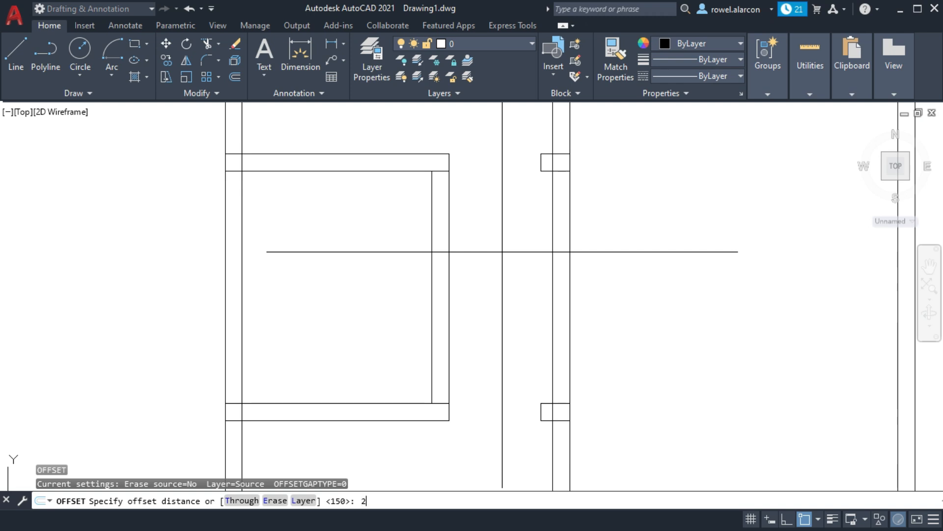
key(Return)
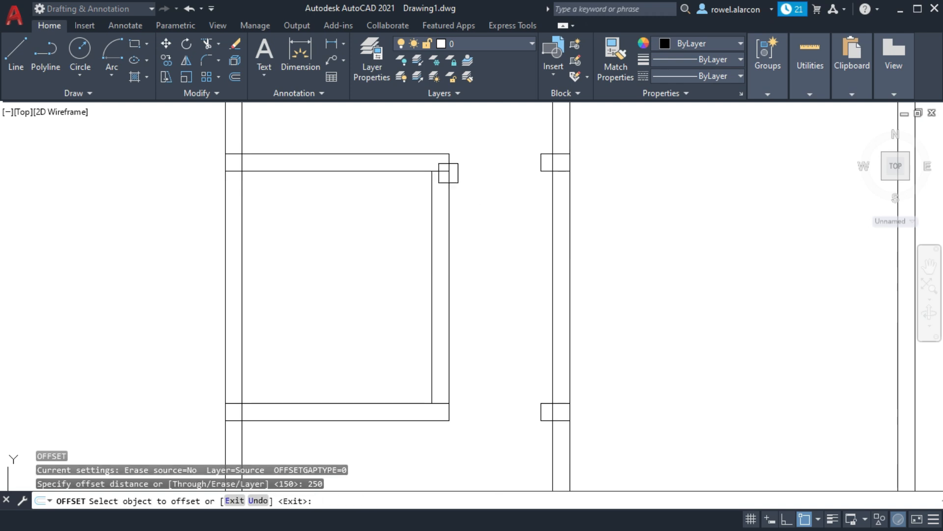
click(420, 154)
click(411, 216)
key(Escape)
key(Escape)
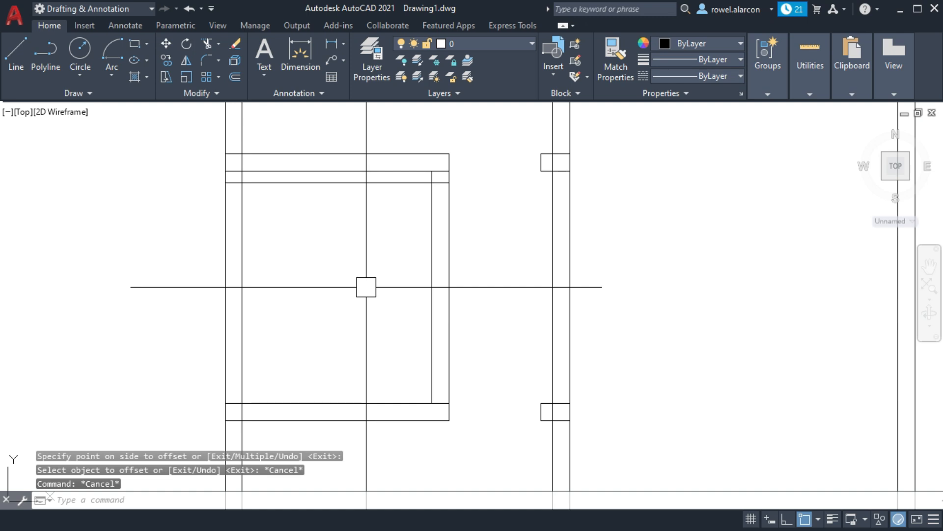
Trim the new horizontal offset line through the middle room, keeping its short piece within the new vertical partition.
text(tr)
key(Return)
scroll(362, 263, up, 2)
middle_drag(392, 243, 401, 345)
click(410, 225)
Trim the leftover piece of the horizontal offset line inside the left wall.
middle_drag(350, 267, 459, 281)
scroll(426, 276, down, 2)
scroll(427, 275, up, 2)
middle_drag(344, 238, 417, 298)
scroll(369, 290, up, 4)
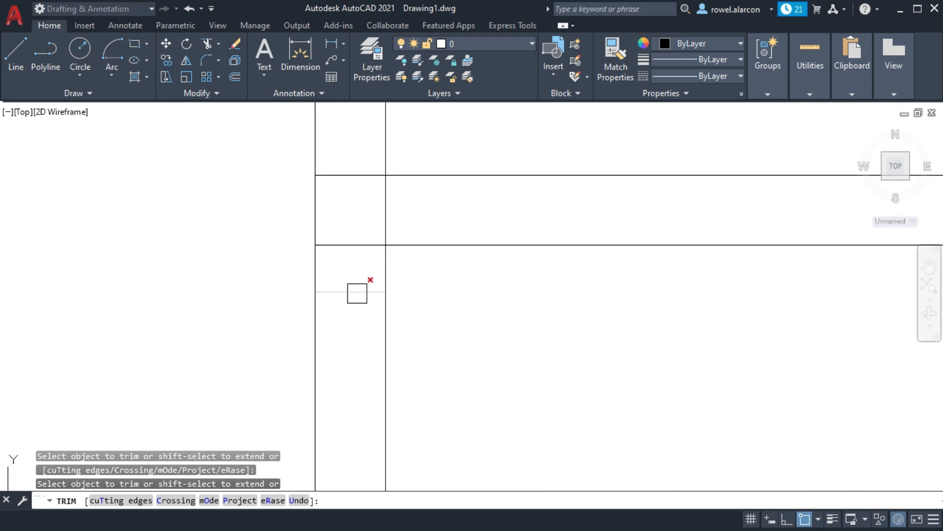
click(354, 290)
Trim the line crossing the corner between the upper horizontal partition and the new vertical partition, and leave the Trim command.
middle_drag(808, 348, 442, 317)
scroll(652, 319, down, 2)
middle_drag(513, 315, 369, 313)
click(533, 247)
key(Escape)
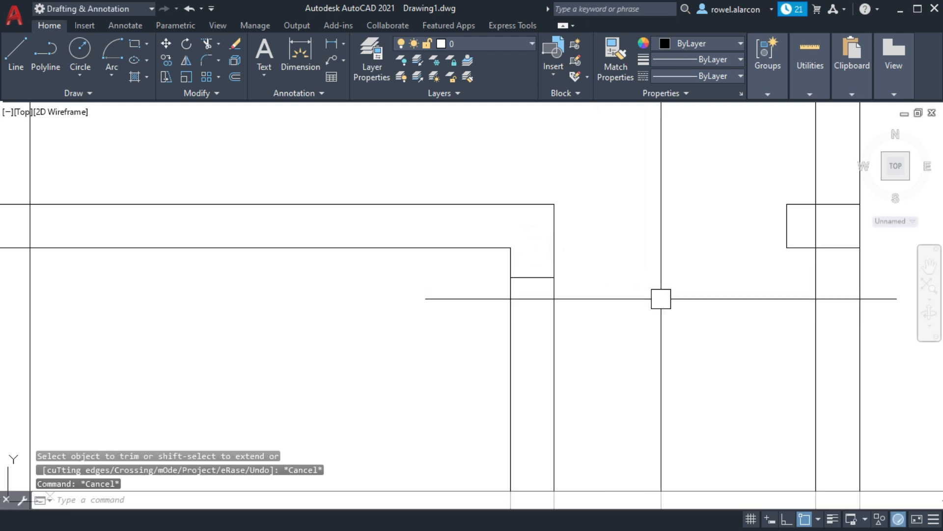
Offset the short line near the top of the new vertical partition 600 downward, and leave the Offset command.
text(o)
key(Return)
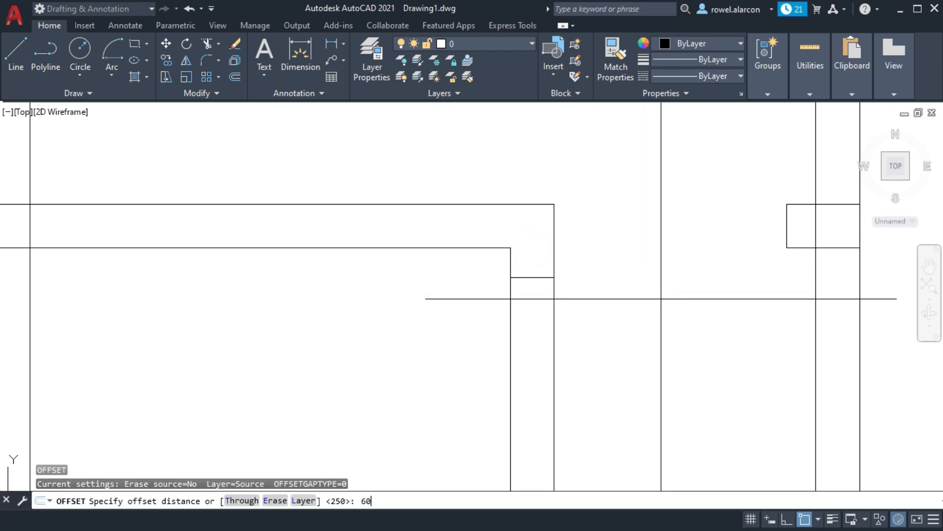
text(600)
key(Return)
scroll(661, 299, down, 5)
scroll(632, 249, up, 5)
click(506, 200)
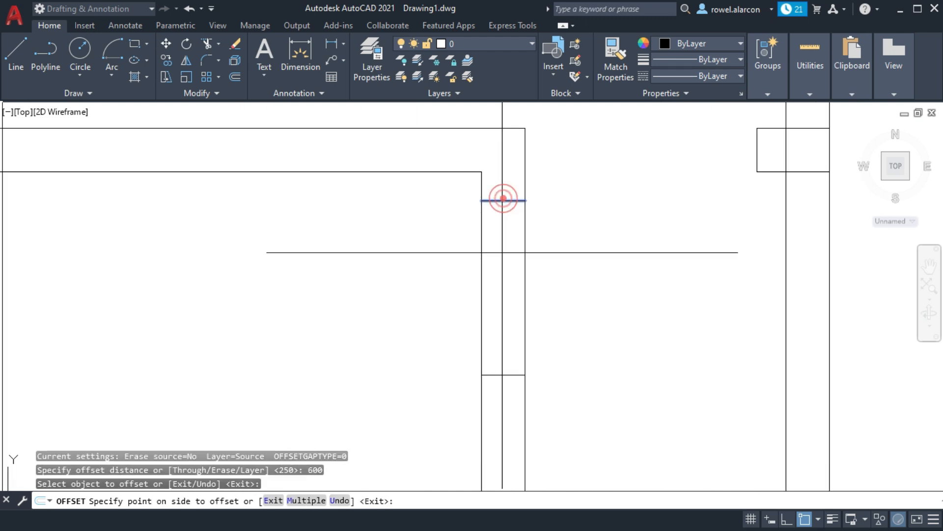
click(588, 362)
key(Escape)
key(Escape)
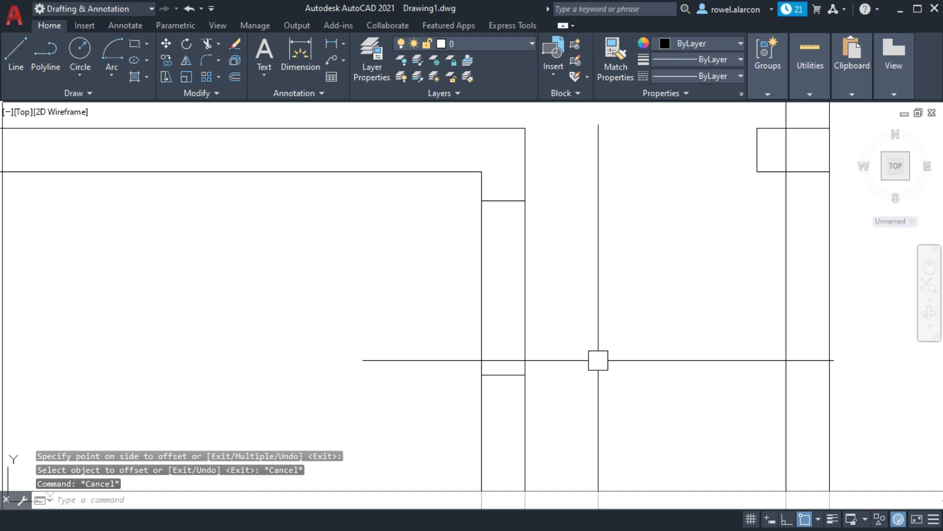
Trim both lines of the new vertical partition between its two short lines to open a doorway.
text(tr)
key(Return)
drag(591, 276, 506, 271)
click(452, 270)
click(480, 273)
click(484, 275)
scroll(647, 287, down, 5)
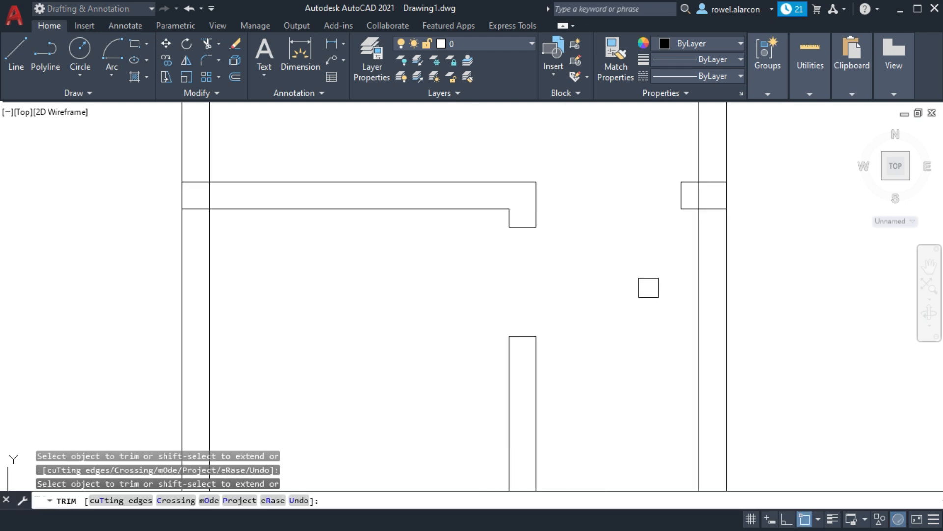
Trim the line crossing the corner between the new vertical partition and the lower horizontal partition.
scroll(539, 285, up, 5)
middle_drag(523, 296, 535, 250)
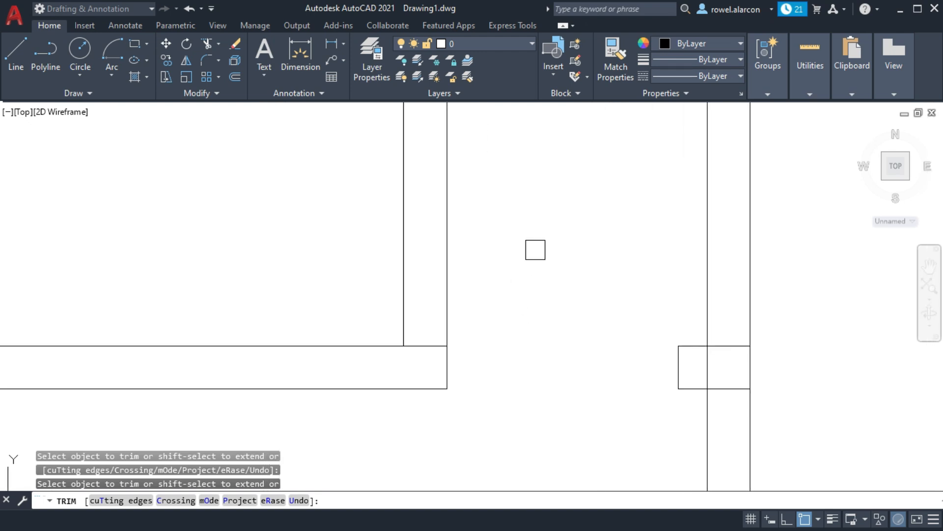
click(425, 345)
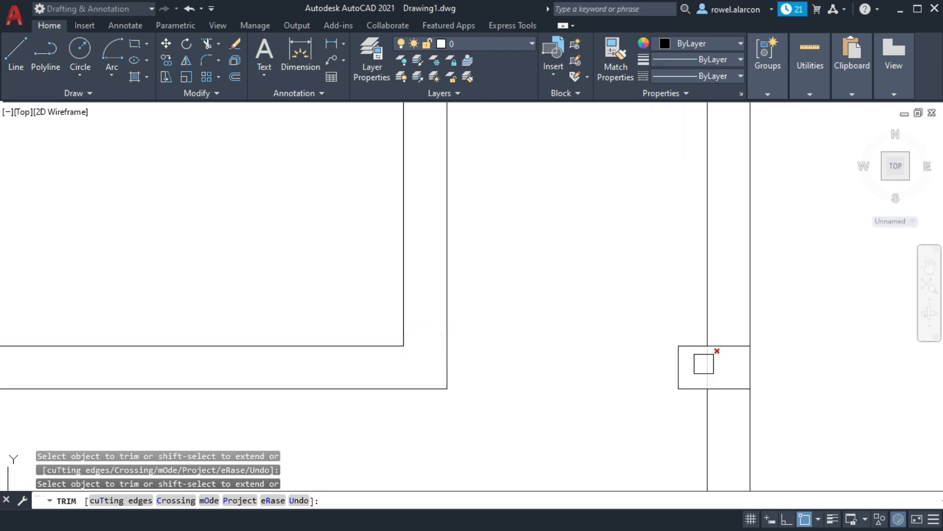
Trim the lines crossing the main vertical partition where the lower and upper horizontal partition stubs join it.
click(724, 345)
mouse_move(774, 313)
middle_down()
mouse_move(722, 395)
mouse_move(703, 407)
middle_up()
scroll(752, 316, down, 2)
middle_drag(705, 222, 624, 281)
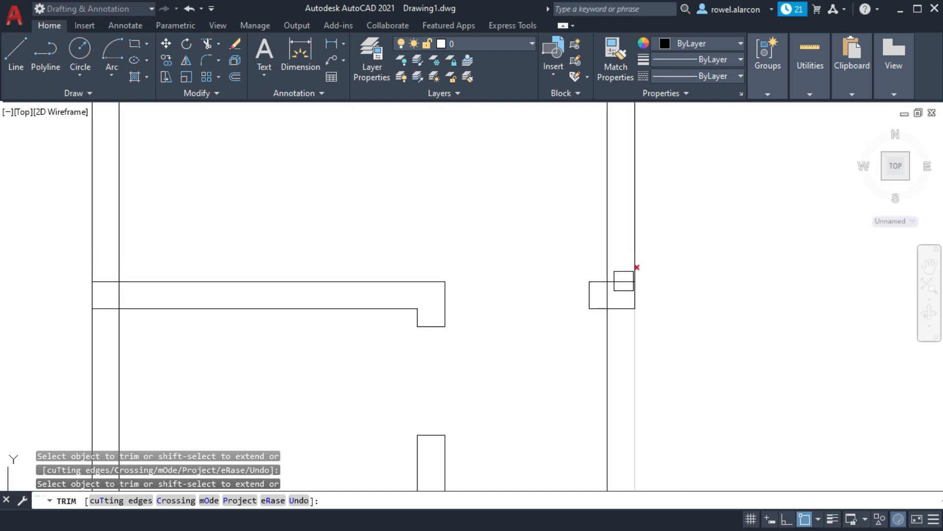
scroll(630, 288, up, 2)
click(613, 266)
click(615, 279)
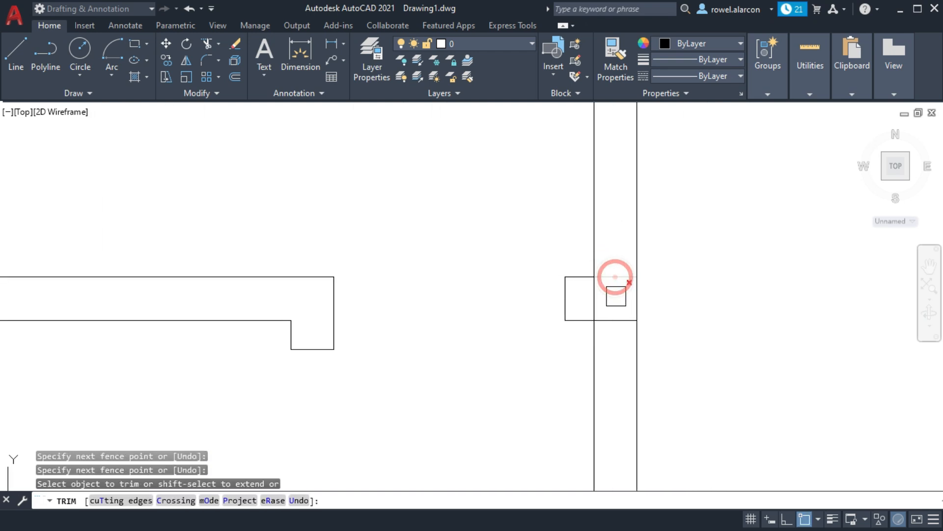
click(614, 280)
click(596, 300)
Trim the lines crossing the junction of the main vertical partition and the bottom wall.
scroll(680, 244, down, 2)
middle_drag(728, 412, 669, 183)
middle_drag(670, 354, 676, 154)
middle_drag(687, 319, 692, 172)
scroll(691, 322, down, 2)
mouse_move(710, 374)
middle_down()
mouse_move(721, 274)
mouse_move(713, 272)
middle_up()
scroll(703, 314, up, 2)
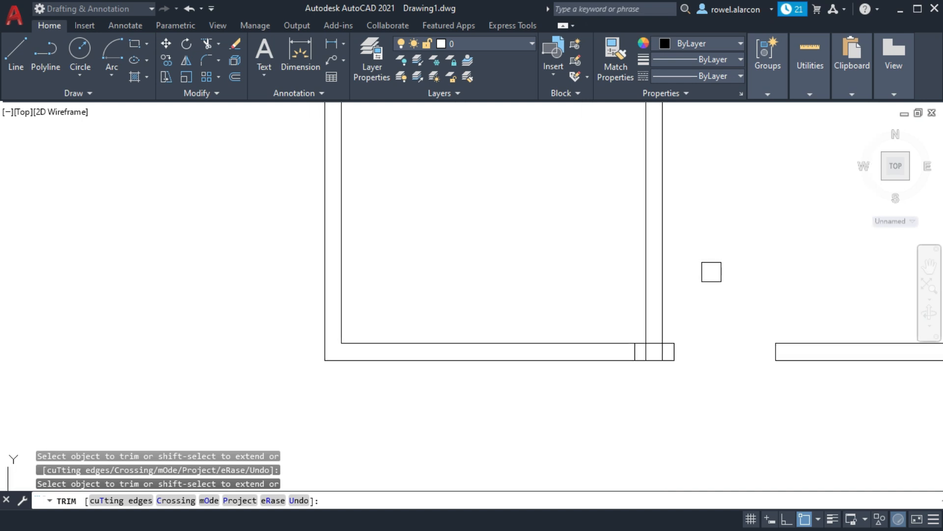
scroll(701, 306, up, 2)
middle_drag(695, 338, 717, 249)
scroll(690, 294, up, 2)
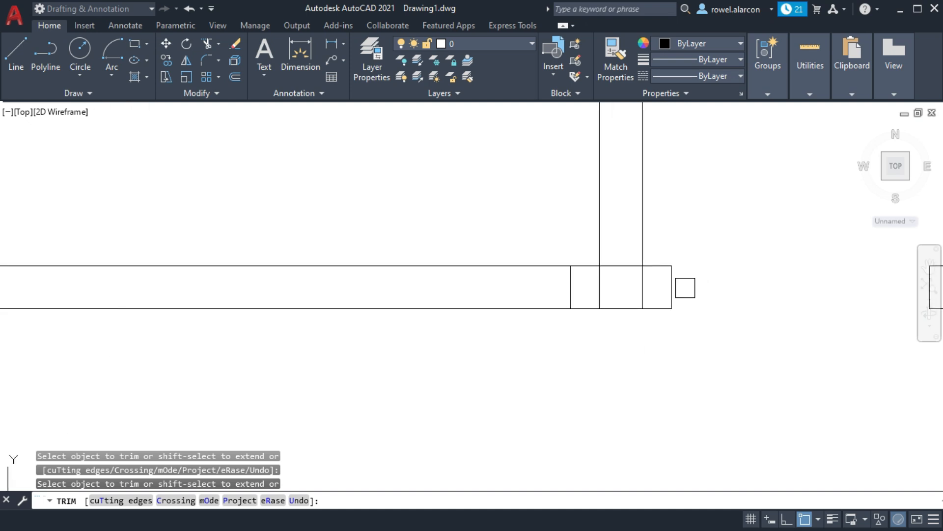
mouse_move(643, 291)
mouse_down()
mouse_move(608, 289)
mouse_move(613, 269)
mouse_up()
Trim the lines crossing the junction of the main vertical partition and the top wall.
middle_drag(701, 243, 706, 249)
scroll(745, 260, down, 1)
mouse_move(811, 361)
middle_down()
mouse_move(593, 361)
mouse_move(695, 351)
middle_up()
scroll(597, 361, down, 1)
middle_drag(490, 392, 521, 453)
scroll(487, 394, down, 2)
middle_drag(535, 279, 553, 431)
middle_drag(564, 233, 543, 481)
middle_drag(550, 346, 558, 397)
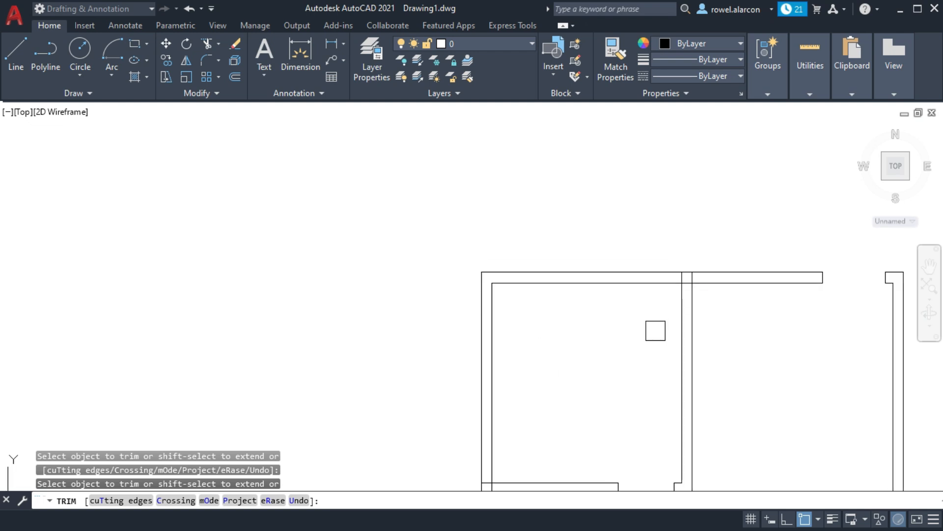
middle_drag(656, 331, 603, 387)
scroll(688, 309, up, 4)
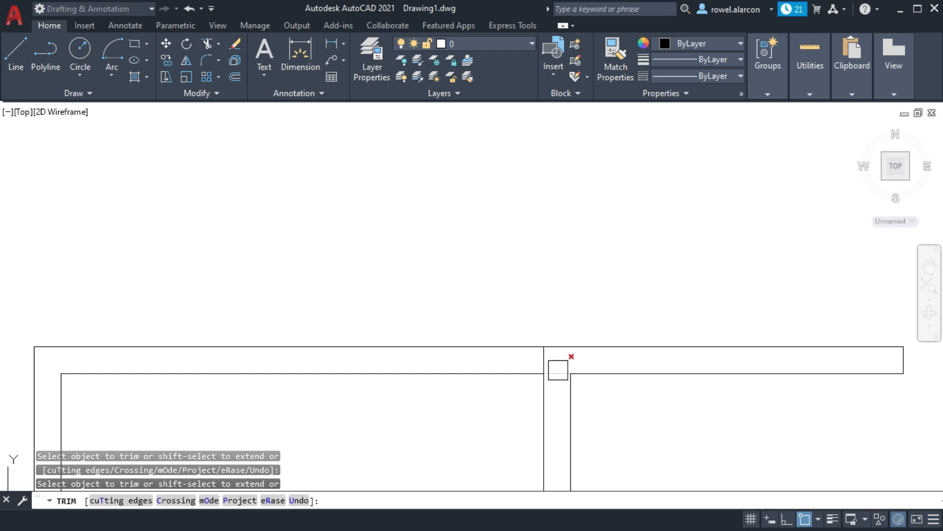
middle_drag(354, 393, 472, 342)
middle_drag(273, 419, 328, 415)
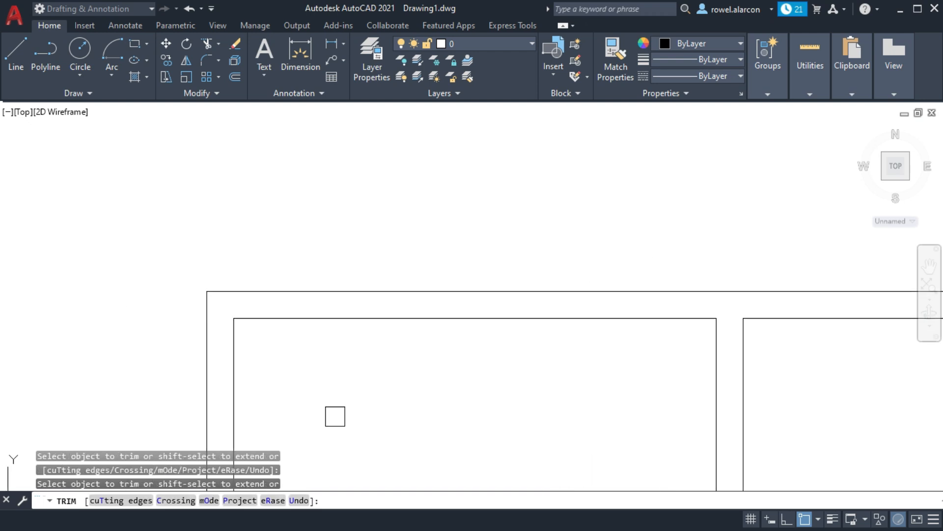
Offset the outer line of the left exterior wall 750 mm inward to mark the first edge of the top wall's window.
key(Escape)
key(Escape)
text(o)
key(Return)
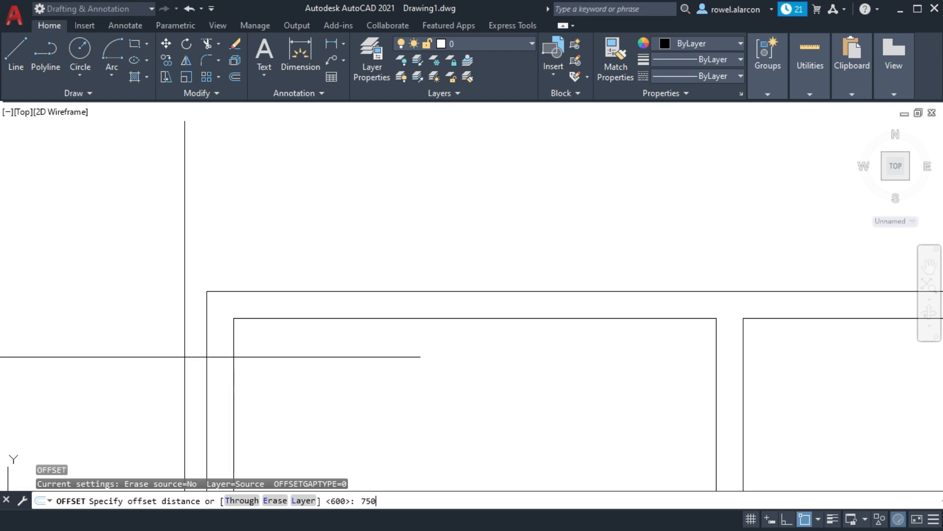
key(Return)
click(206, 378)
click(305, 369)
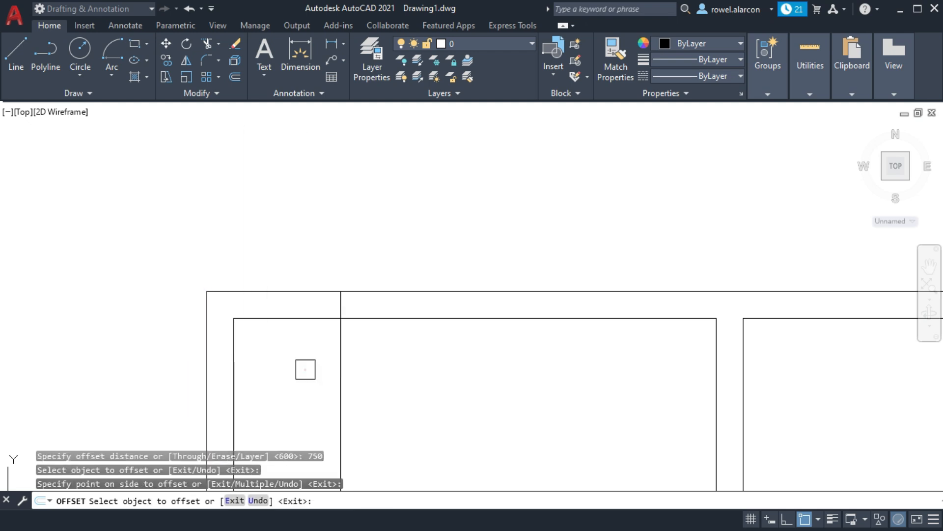
key(Escape)
Trim the offset line where it crosses the upper-left room and the small room between the horizontal partitions.
scroll(399, 376, down, 4)
mouse_move(399, 378)
middle_down()
mouse_move(453, 371)
mouse_move(431, 142)
middle_up()
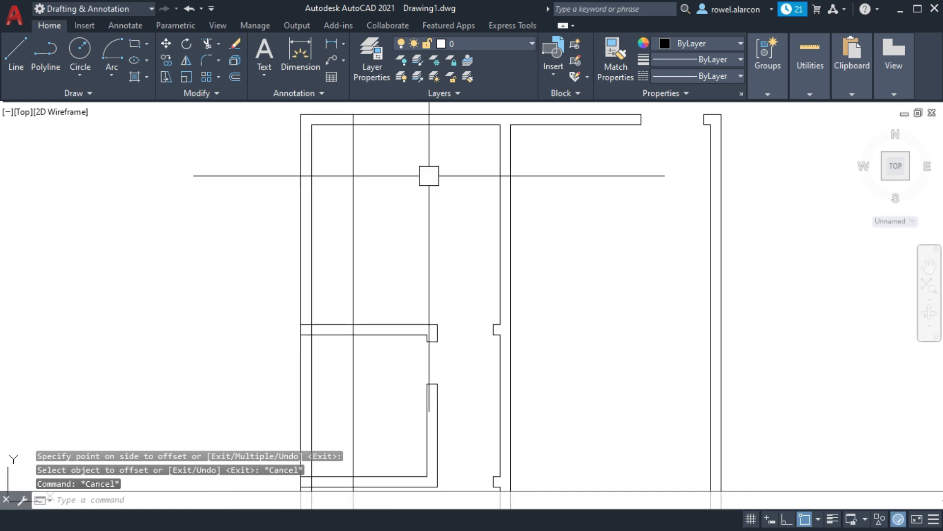
key(Escape)
key(Escape)
text(tr)
key(Return)
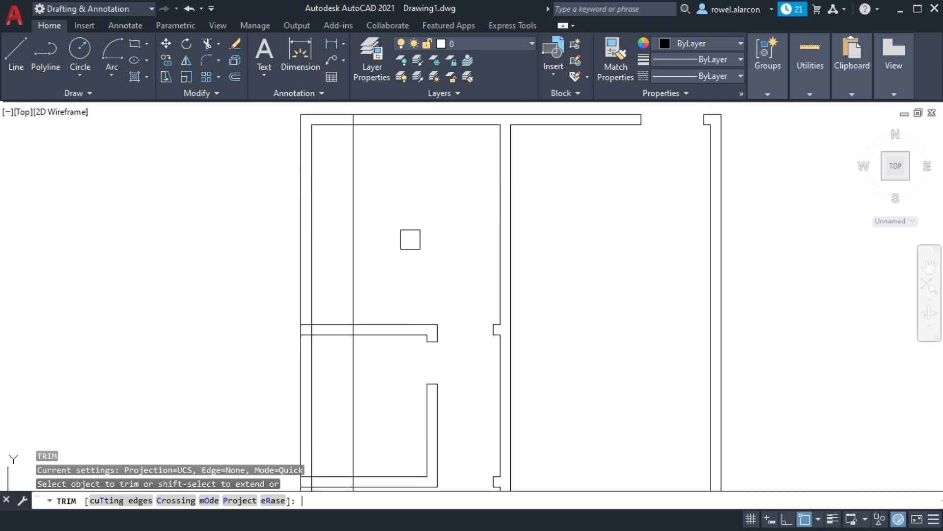
click(352, 242)
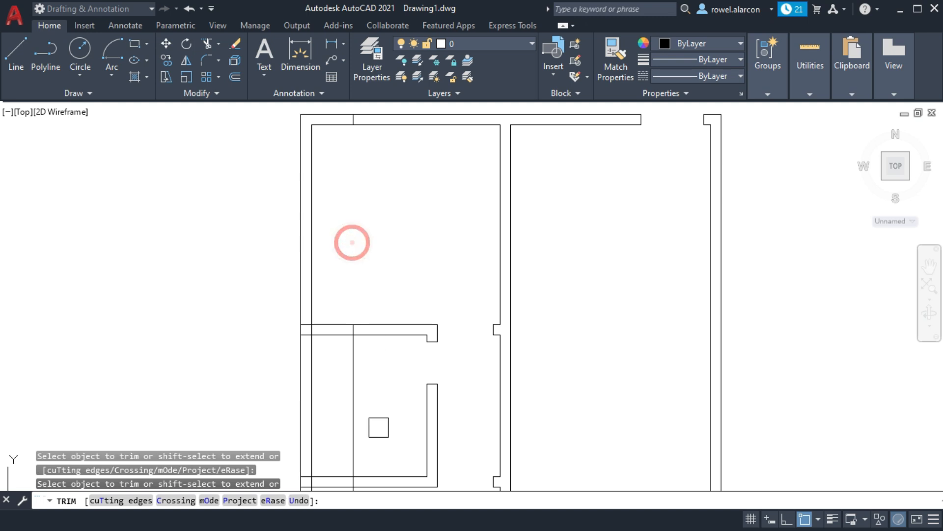
click(357, 420)
middle_drag(370, 417, 382, 311)
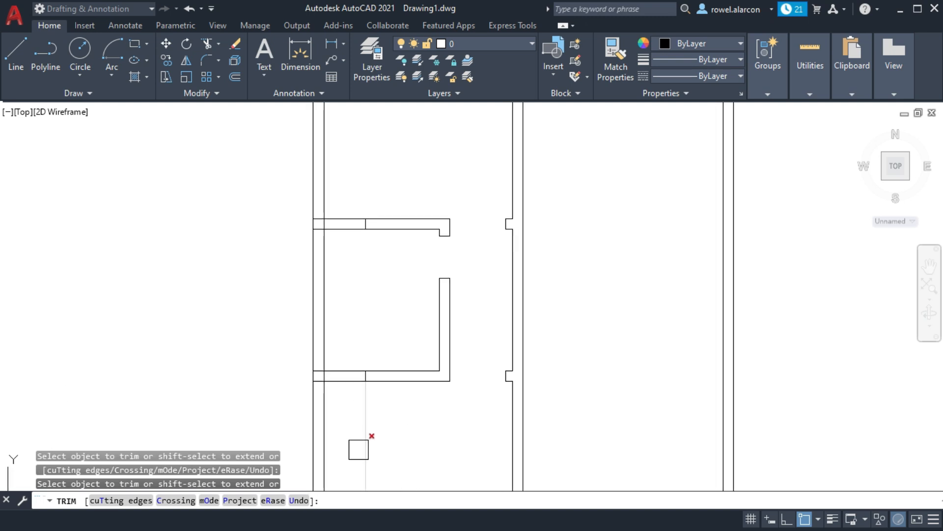
Trim the rest of the offset line below the top wall, including the short pieces inside the horizontal partitions.
middle_drag(385, 436, 420, 340)
mouse_move(424, 409)
middle_down()
mouse_move(451, 310)
mouse_move(446, 436)
middle_up()
scroll(453, 308, down, 2)
scroll(452, 347, up, 2)
scroll(453, 321, up, 3)
click(346, 439)
middle_drag(366, 317, 365, 447)
scroll(375, 298, down, 2)
middle_drag(383, 292, 391, 423)
scroll(400, 392, up, 4)
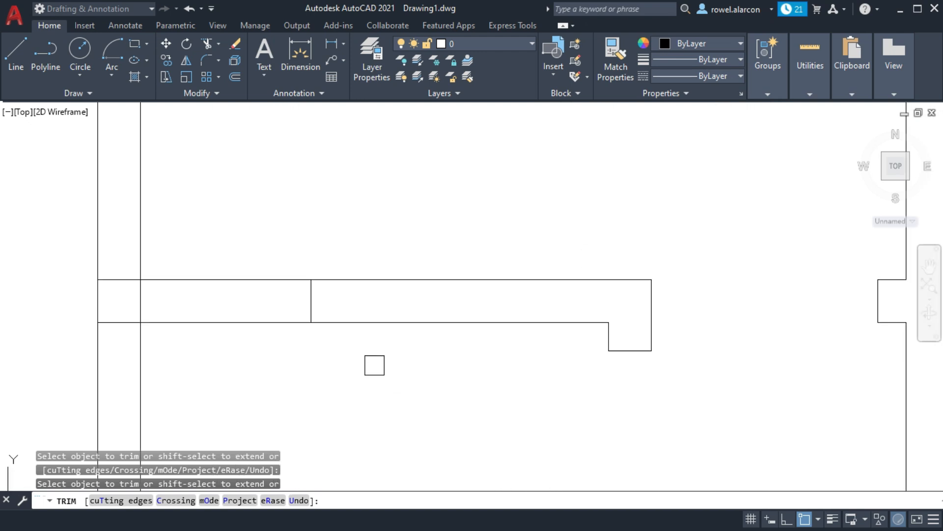
click(317, 302)
Offset the short window edge in the top wall 1500 mm to the right.
middle_drag(339, 159, 351, 255)
scroll(351, 255, down, 4)
middle_drag(344, 206, 327, 343)
key(Escape)
text(o)
key(Return)
text(1500)
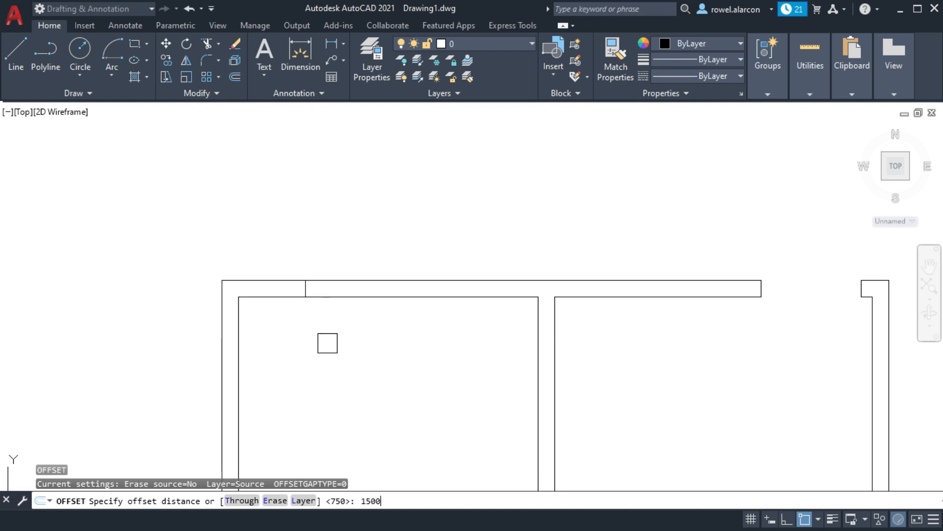
key(Return)
scroll(324, 334, up, 5)
middle_drag(318, 308, 321, 411)
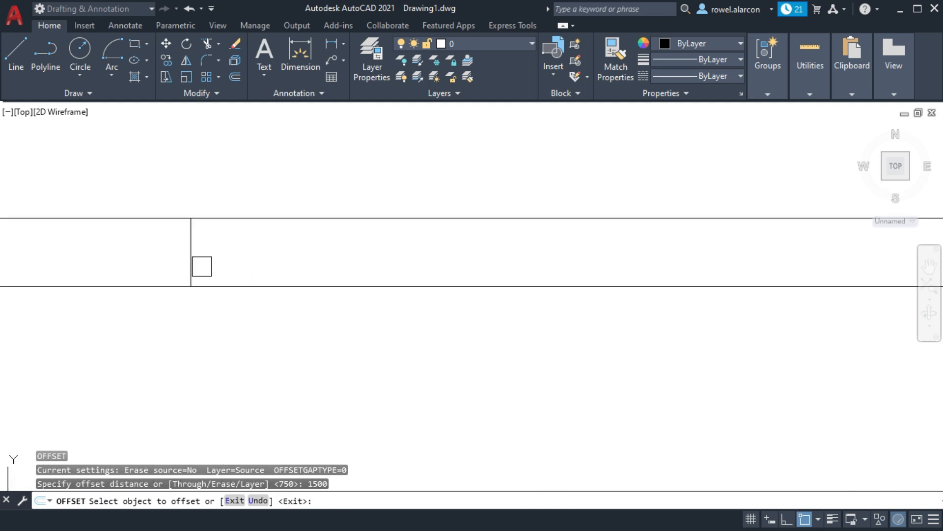
click(189, 257)
click(630, 242)
mouse_move(680, 370)
middle_down()
mouse_move(671, 383)
mouse_move(452, 396)
middle_up()
scroll(538, 388, down, 2)
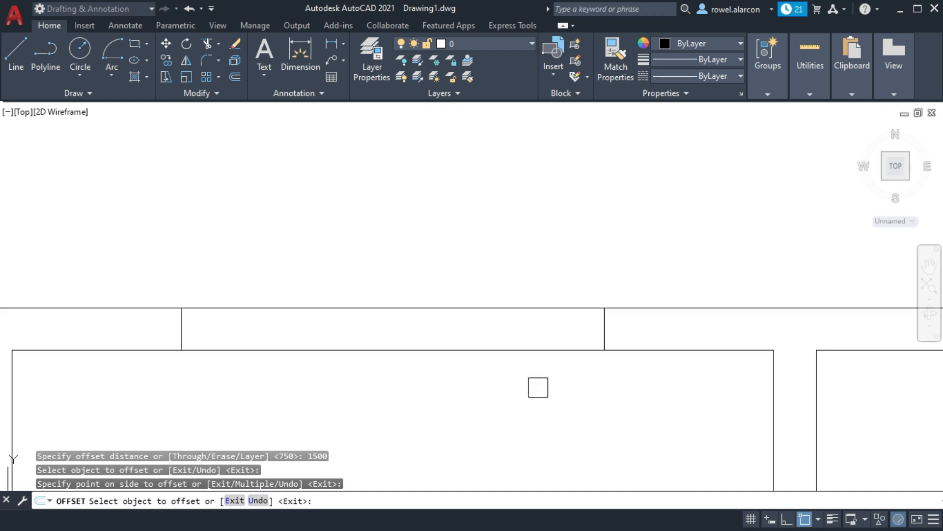
scroll(545, 402, down, 2)
key(Escape)
key(Escape)
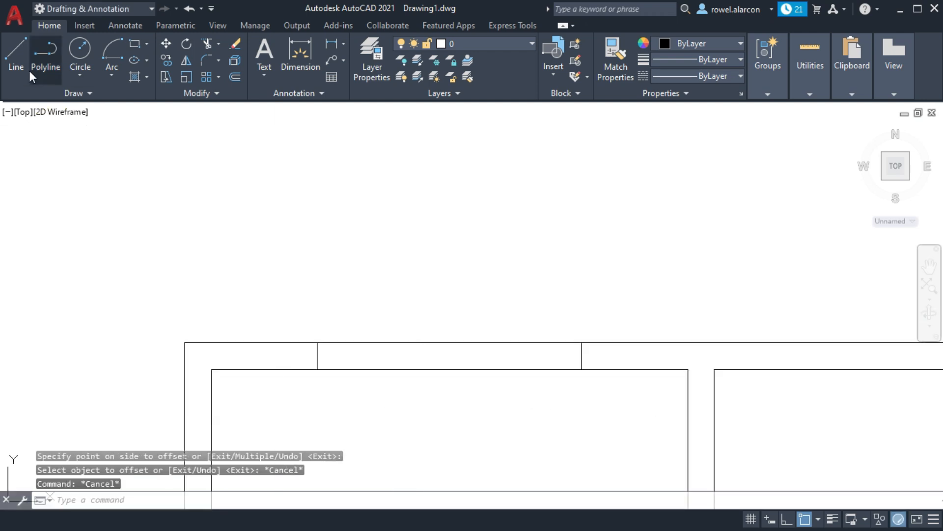
click(15, 54)
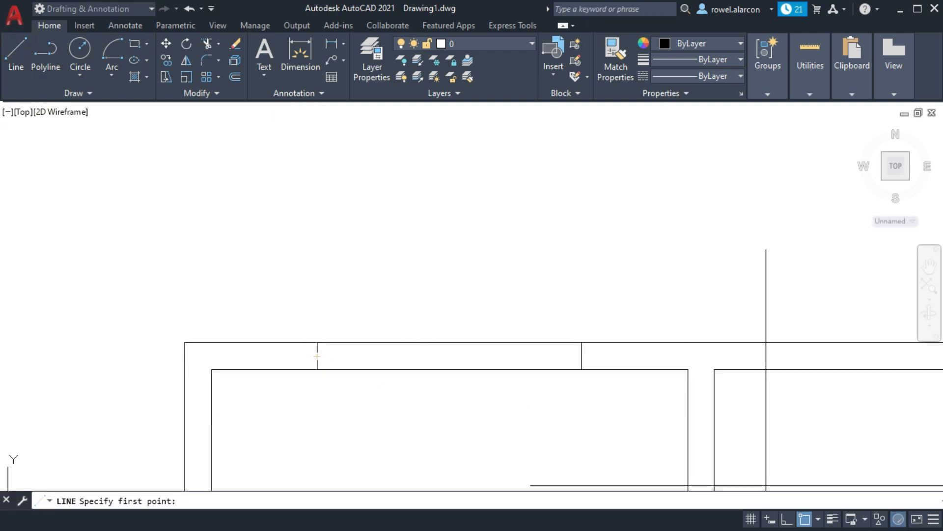
click(818, 519)
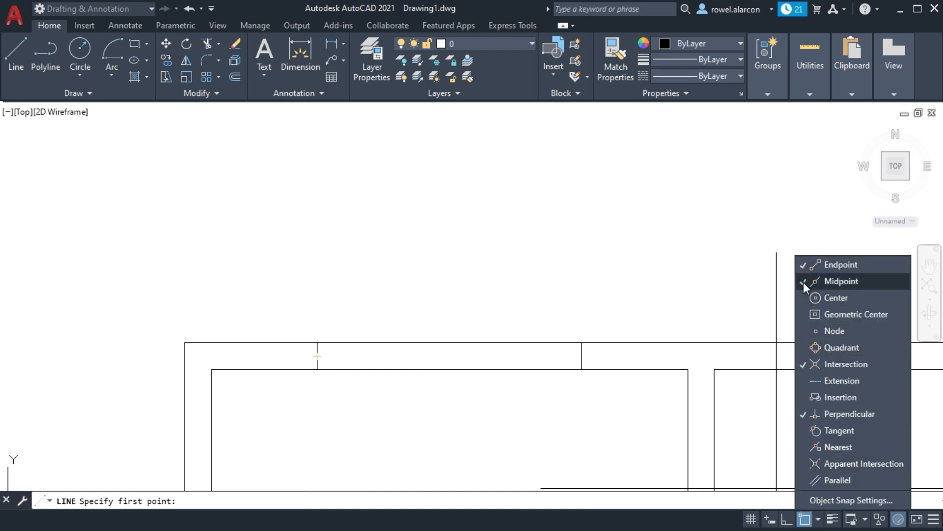
key(Escape)
key(Escape)
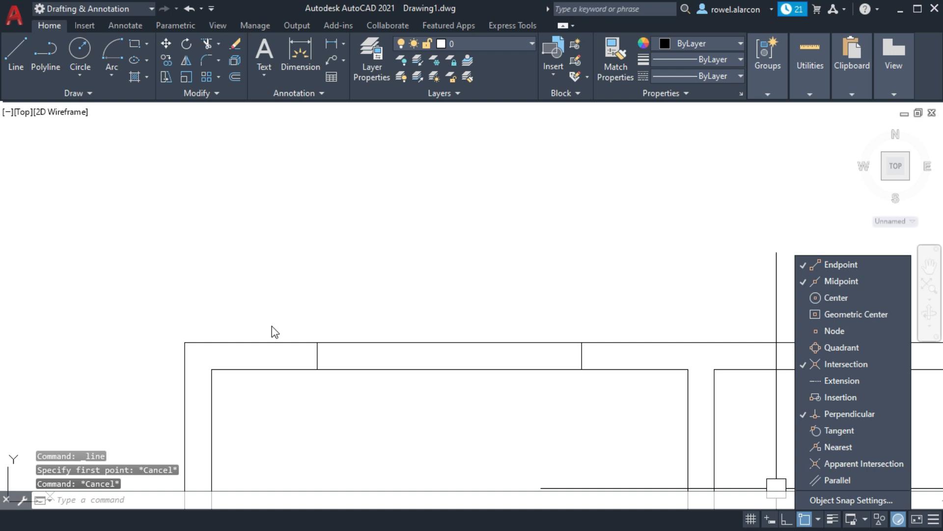
Draw a line between the midpoints of the two window edges in the top wall.
click(24, 68)
click(318, 356)
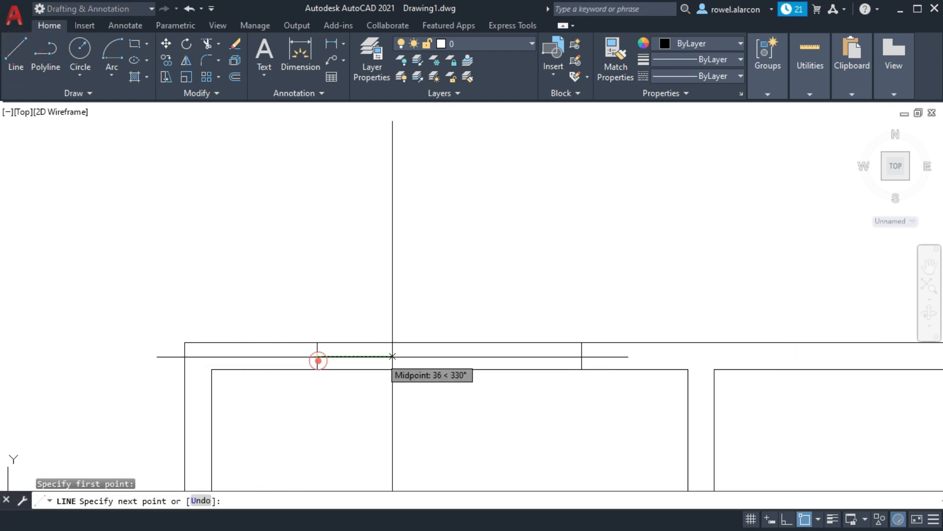
click(581, 356)
key(Escape)
key(Escape)
Offset the outer line of the left exterior wall 750 mm inward to mark the first edge of the bottom wall's window.
middle_drag(570, 300, 632, 143)
middle_drag(516, 314, 580, 249)
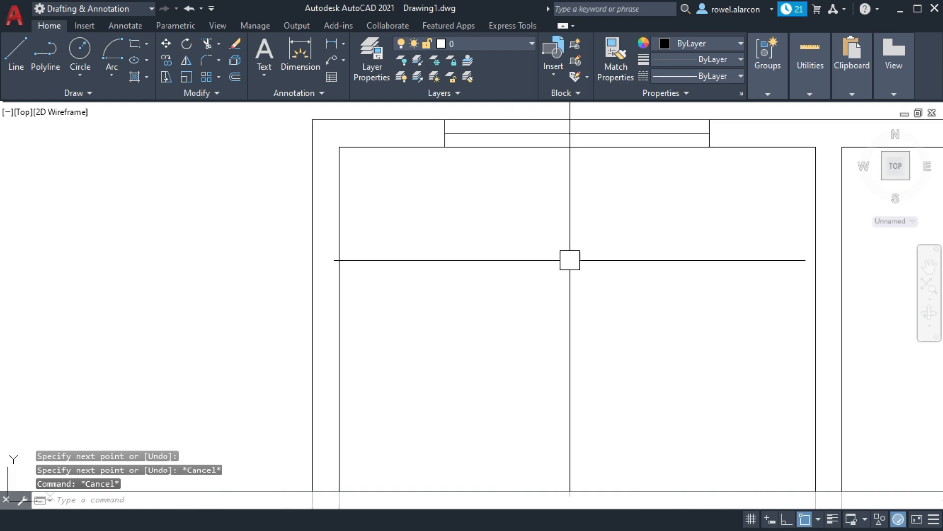
middle_drag(526, 341, 566, 189)
scroll(552, 355, down, 4)
middle_drag(539, 390, 549, 224)
middle_drag(517, 411, 524, 347)
scroll(508, 320, up, 2)
key(Escape)
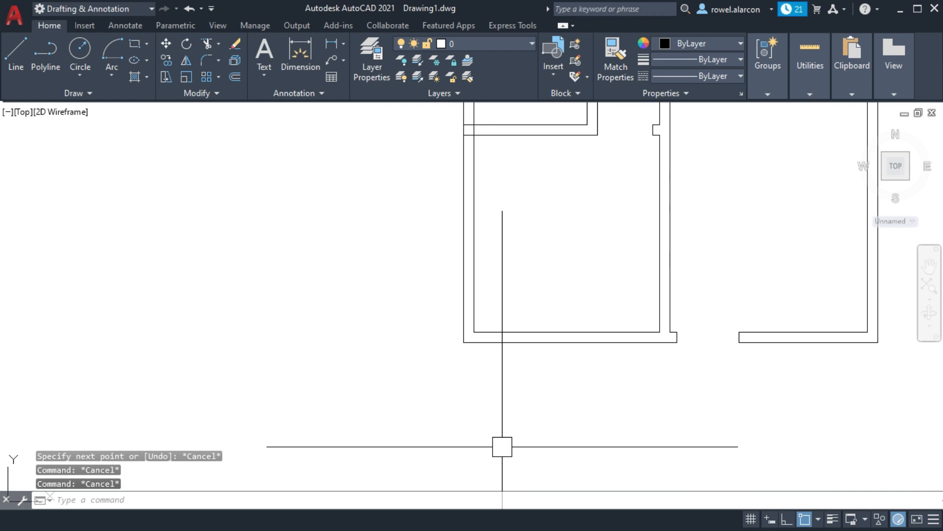
text(o)
key(Return)
text(750)
key(Return)
scroll(506, 444, up, 2)
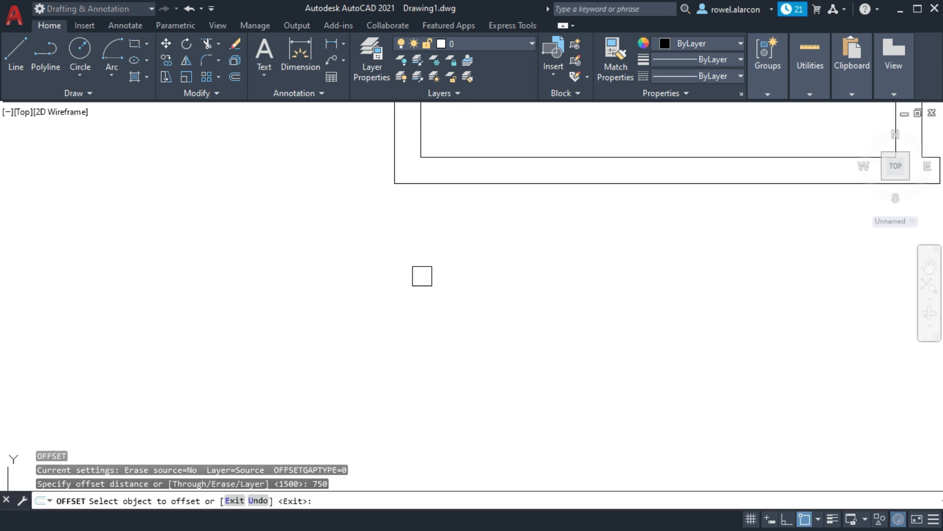
middle_drag(490, 139, 472, 359)
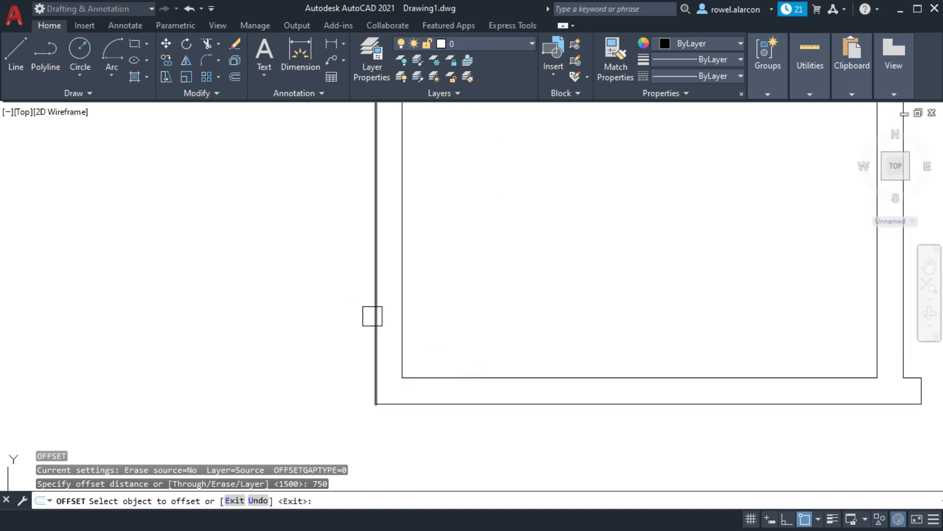
click(375, 319)
click(531, 315)
key(Escape)
key(Escape)
Try trimming the offset line below the lower horizontal partition, and undo that trim.
scroll(564, 276, down, 2)
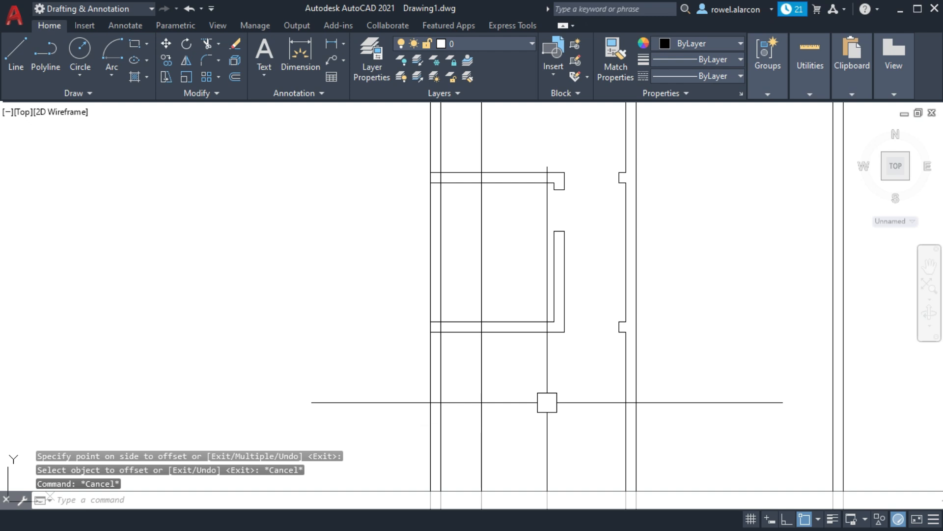
text(tr)
key(Return)
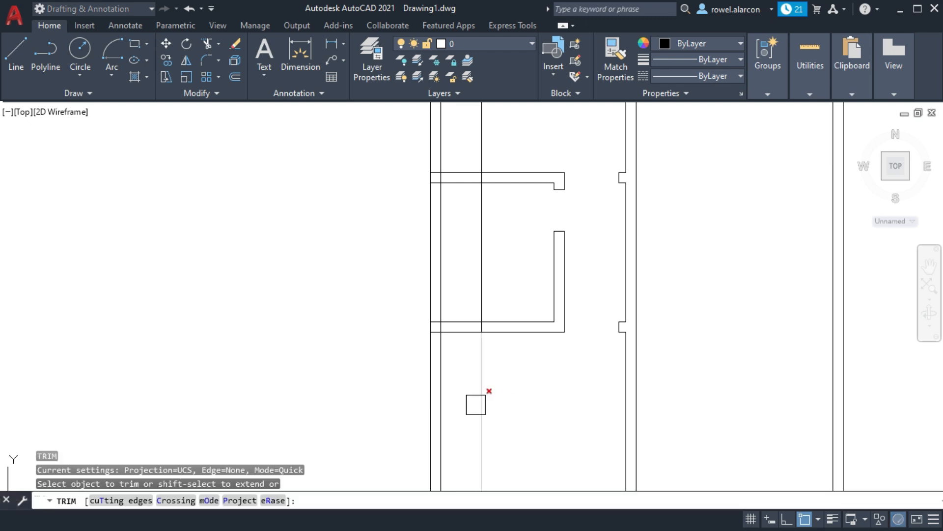
click(477, 405)
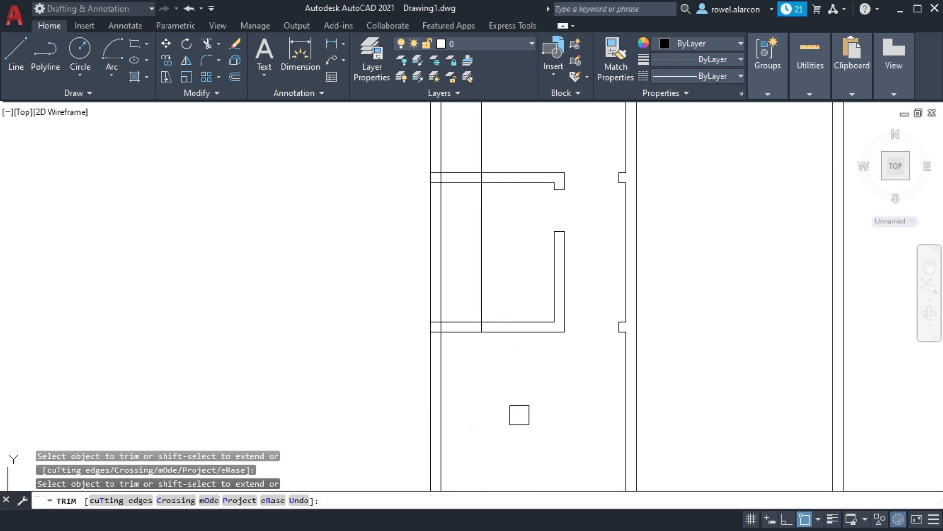
middle_drag(519, 415, 543, 311)
key(Escape)
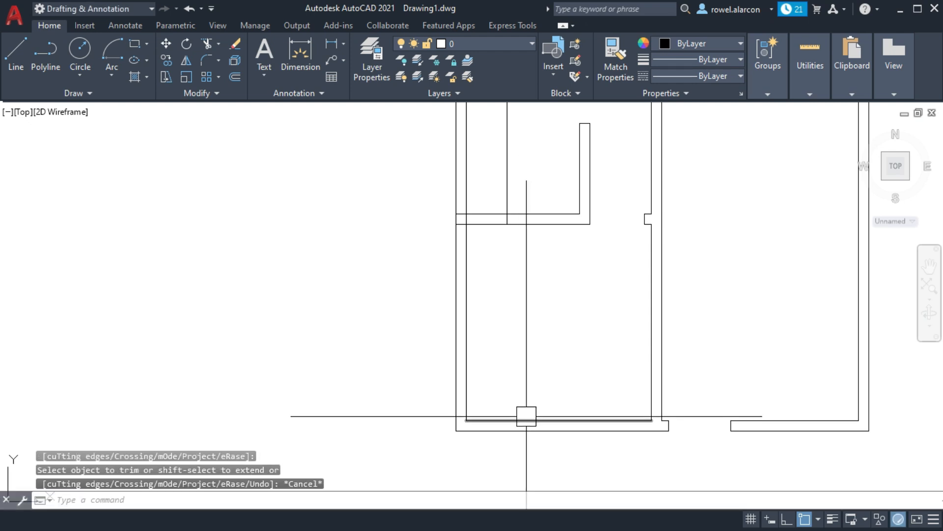
key(ctrl+z)
mouse_move(516, 415)
middle_down()
mouse_move(541, 331)
mouse_move(564, 337)
middle_up()
key(Escape)
key(Escape)
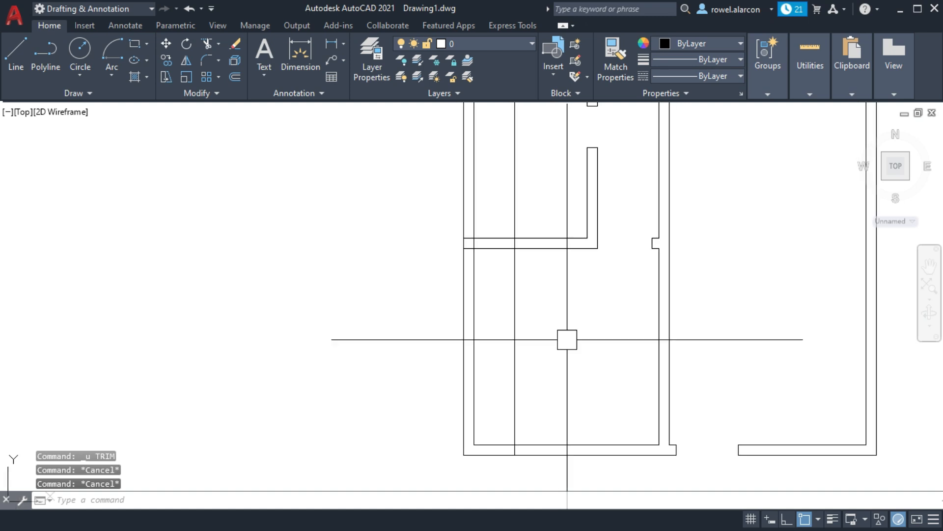
Trim the offset line where it crosses the rooms above and below the lower horizontal partition.
text(R)
key(BackSpace)
text(TR)
key(Return)
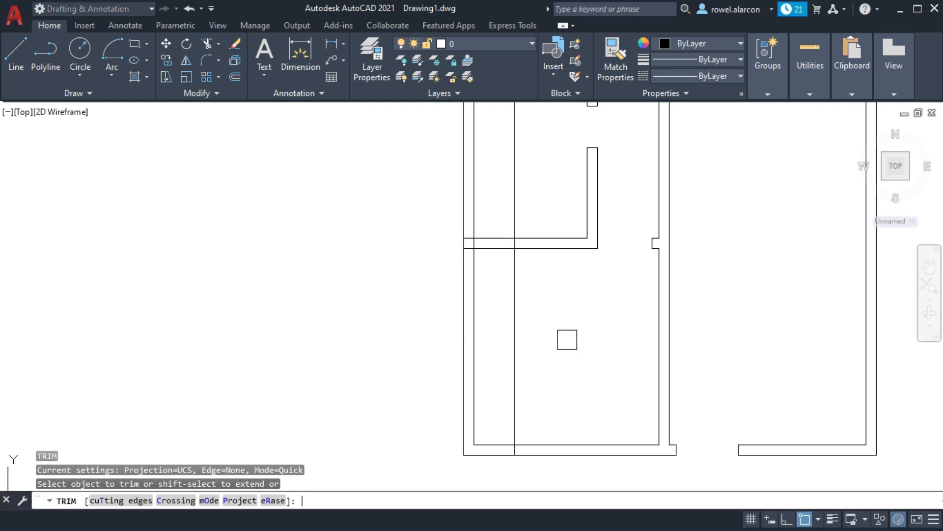
click(519, 203)
click(515, 290)
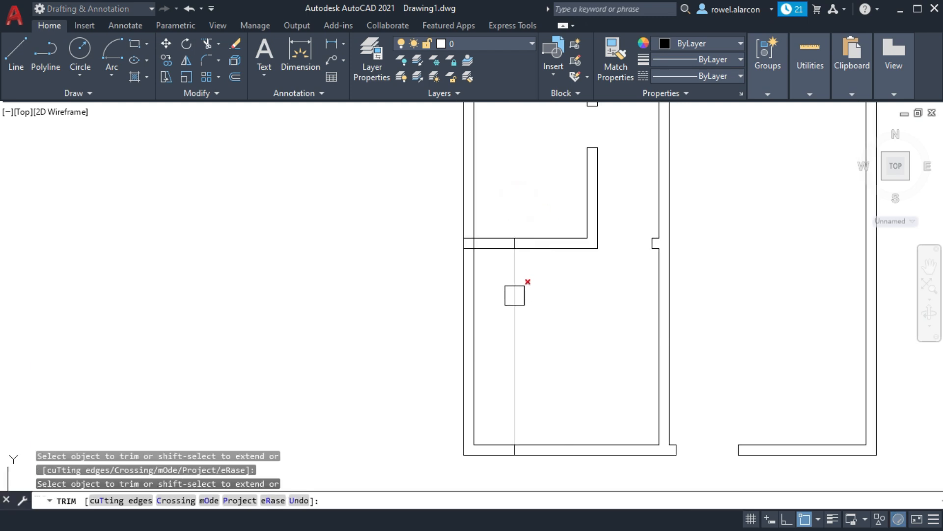
Trim the leftover pieces of the offset line inside the horizontal partitions.
scroll(543, 316, up, 3)
scroll(548, 369, up, 2)
click(434, 267)
middle_drag(454, 182, 445, 482)
scroll(458, 262, down, 2)
scroll(469, 228, down, 3)
middle_drag(472, 225, 481, 370)
scroll(477, 369, up, 4)
scroll(455, 331, up, 2)
scroll(434, 301, up, 3)
key(Escape)
key(Escape)
Offset the short window edge in the bottom wall 1500 mm to the right.
middle_drag(478, 373, 481, 236)
scroll(506, 407, down, 2)
middle_drag(539, 422, 531, 231)
scroll(520, 400, down, 1)
middle_drag(518, 408, 511, 212)
scroll(511, 211, down, 3)
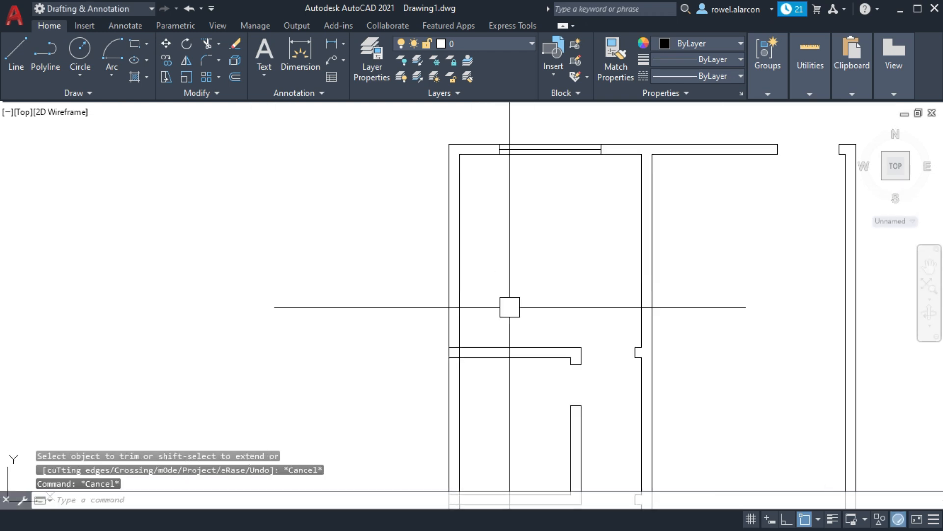
middle_drag(530, 334, 507, 114)
middle_drag(520, 417, 486, 267)
text(o)
key(Return)
text(1500)
key(Return)
scroll(485, 339, up, 8)
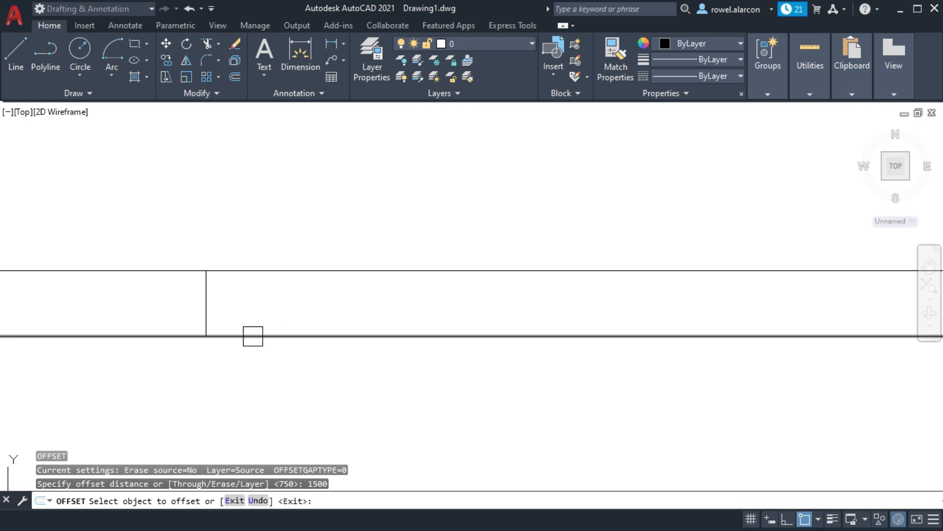
click(205, 310)
click(598, 307)
key(Escape)
key(Escape)
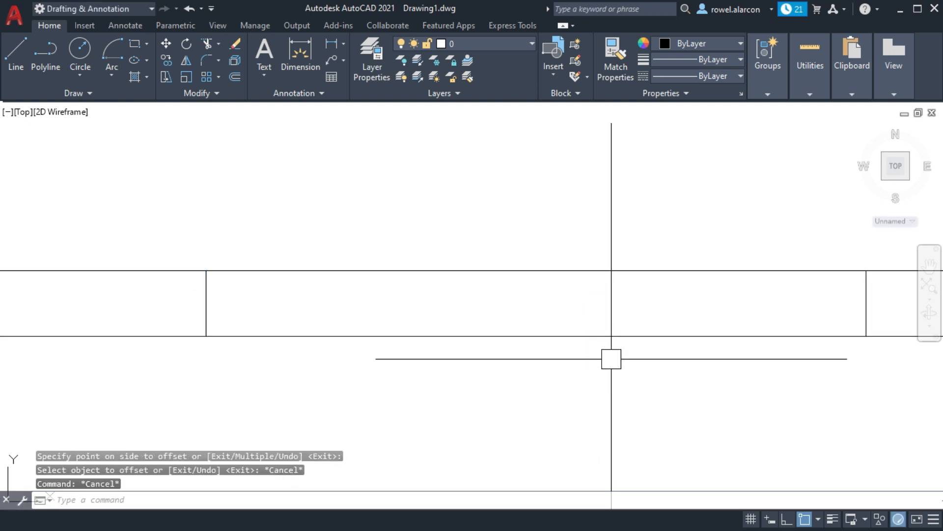
Draw a line between the midpoints of the two window edges in the bottom wall.
text(l)
key(Return)
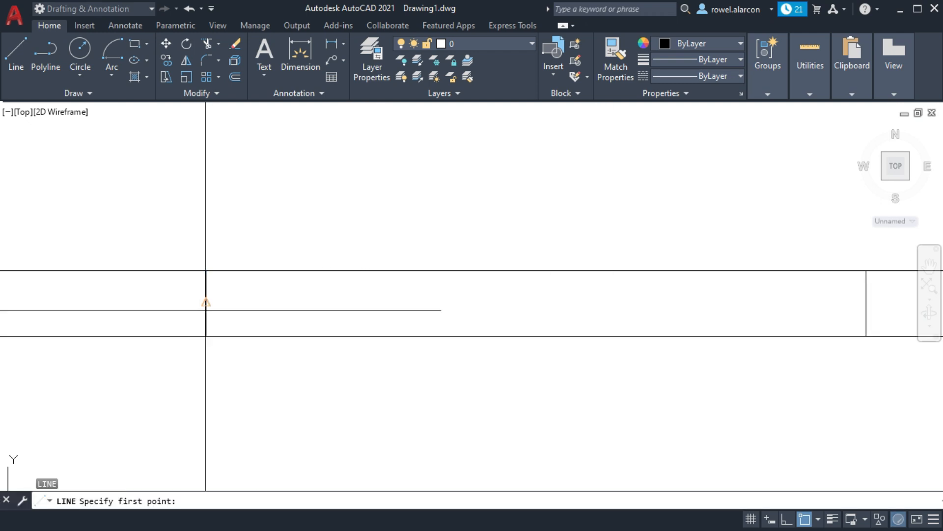
click(206, 303)
middle_drag(371, 304, 595, 306)
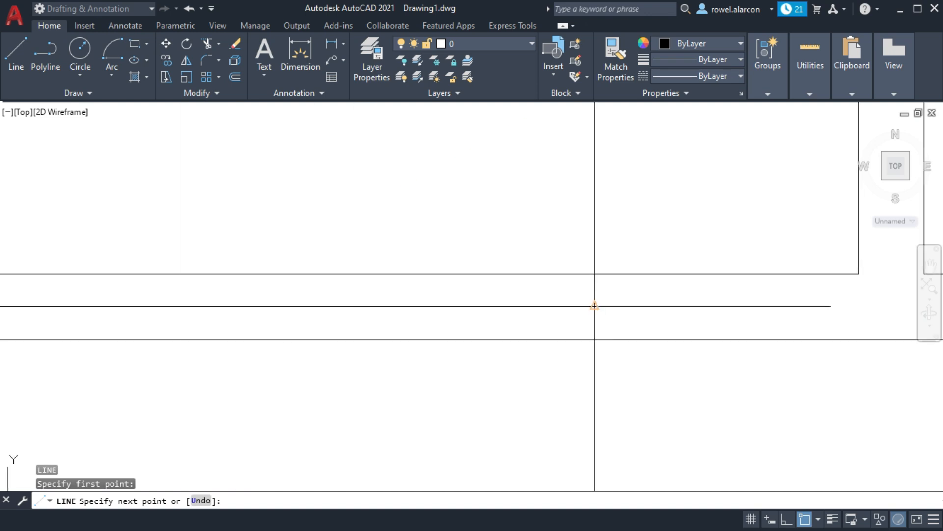
click(595, 306)
key(Escape)
key(Escape)
Offset the right jamb of the bottom wall's door opening 550 mm to the right.
middle_drag(701, 407, 513, 384)
middle_drag(694, 371, 483, 377)
scroll(585, 373, down, 2)
middle_drag(633, 379, 341, 383)
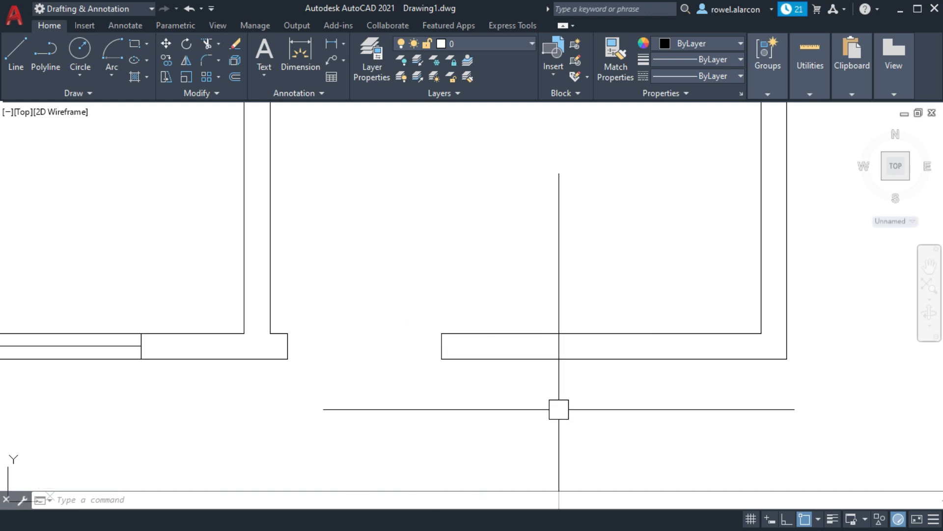
key(Escape)
text(o)
key(Return)
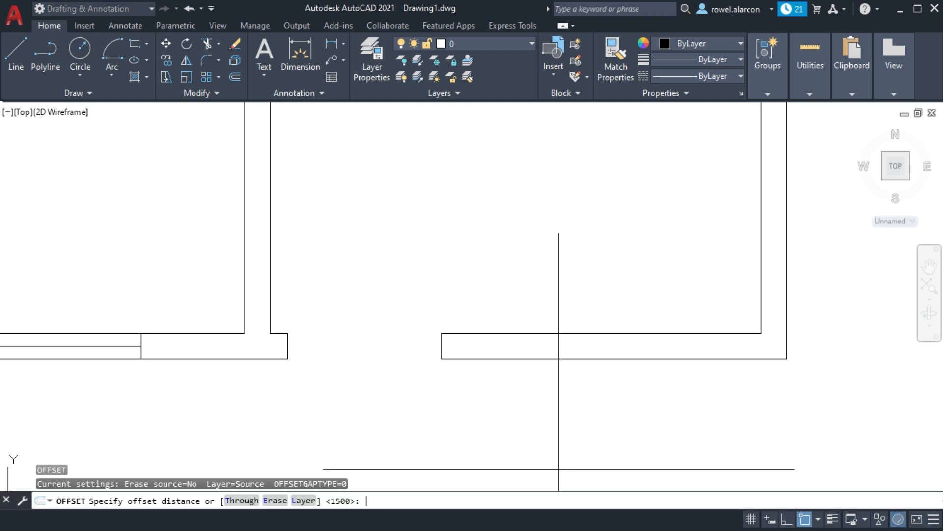
key(Return)
scroll(507, 401, up, 4)
click(339, 280)
click(593, 262)
key(Escape)
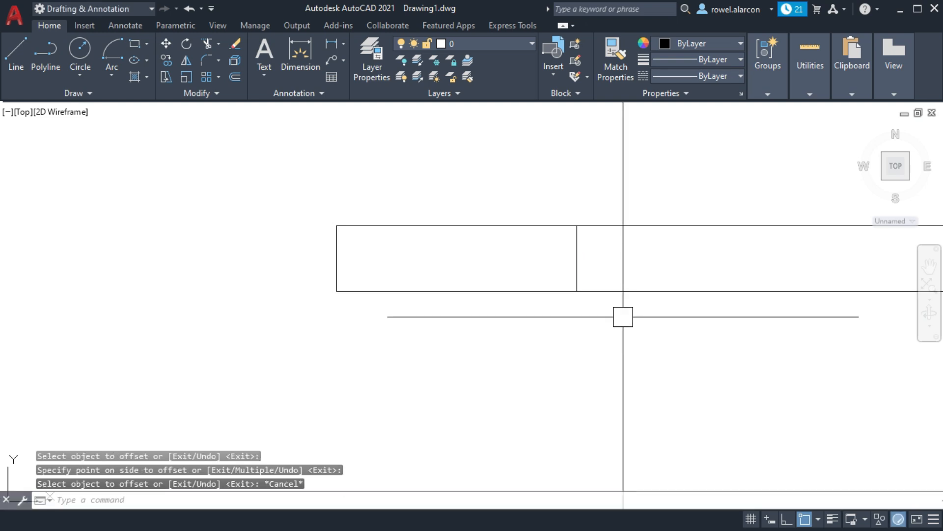
Offset the new short edge in the bottom wall's right segment 1000 mm to the right.
key(Return)
text(1000)
key(Return)
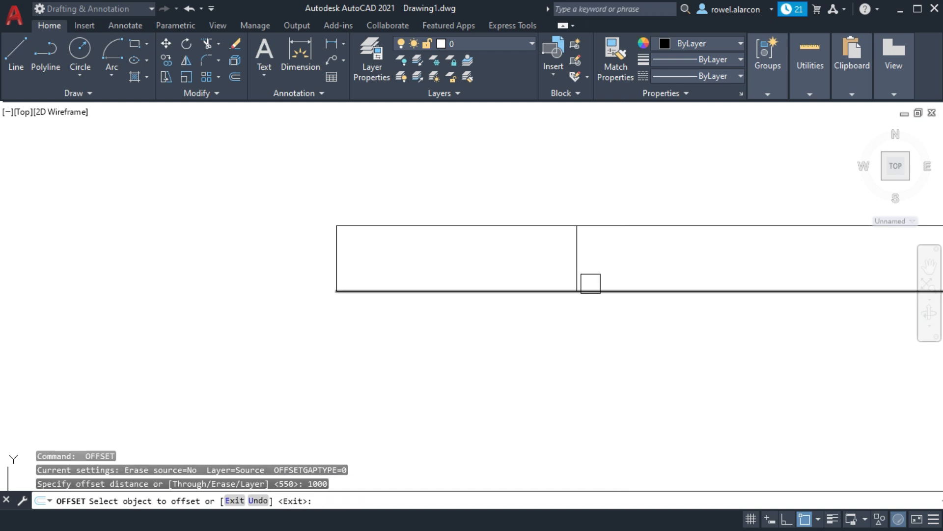
click(574, 264)
scroll(862, 274, down, 2)
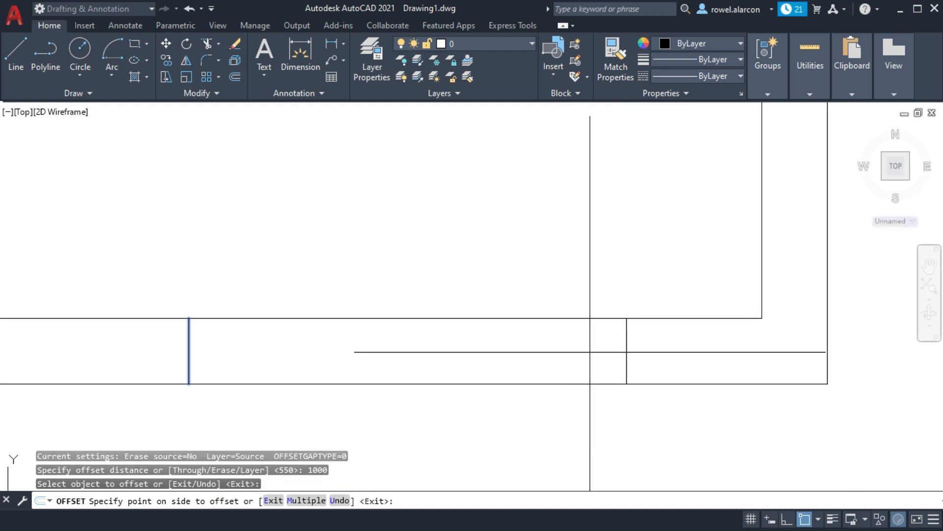
click(641, 354)
key(Escape)
Draw a line between the midpoints of the 1000 mm window's edges in the bottom wall.
text(l)
key(Return)
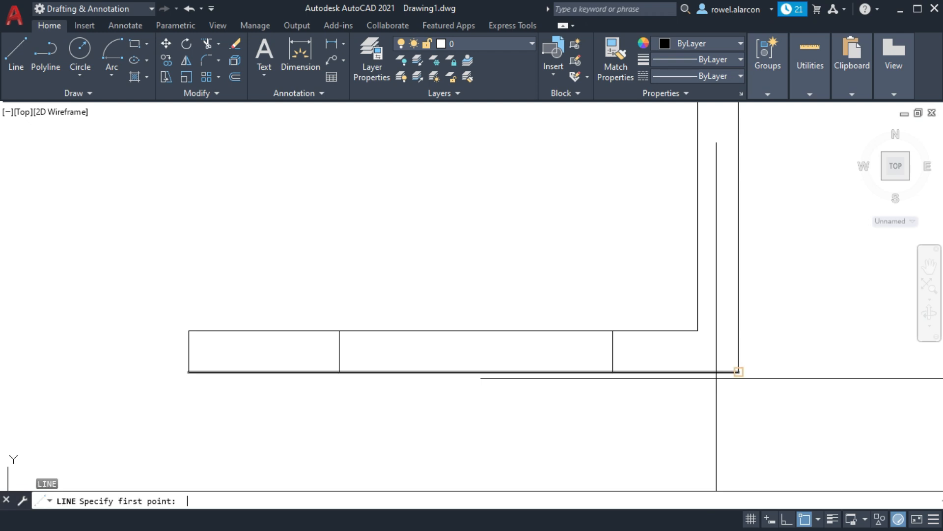
click(339, 352)
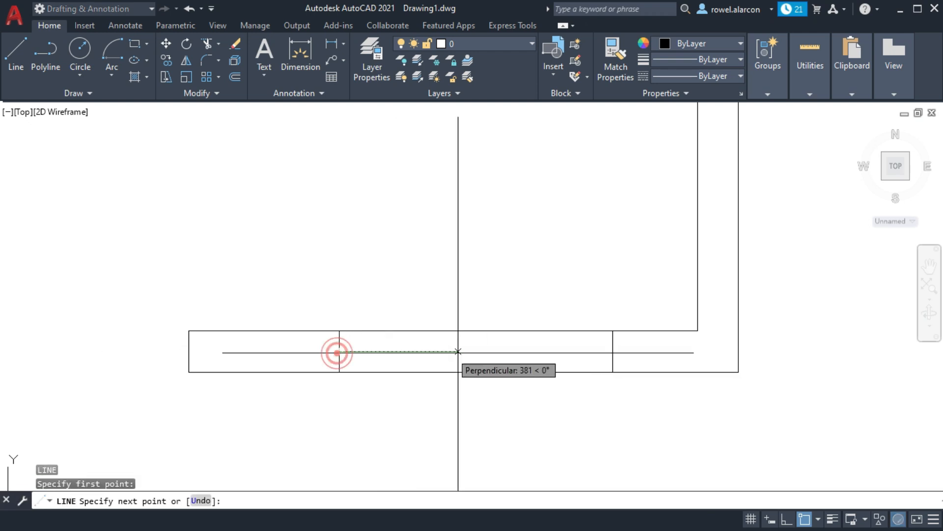
click(613, 351)
key(Escape)
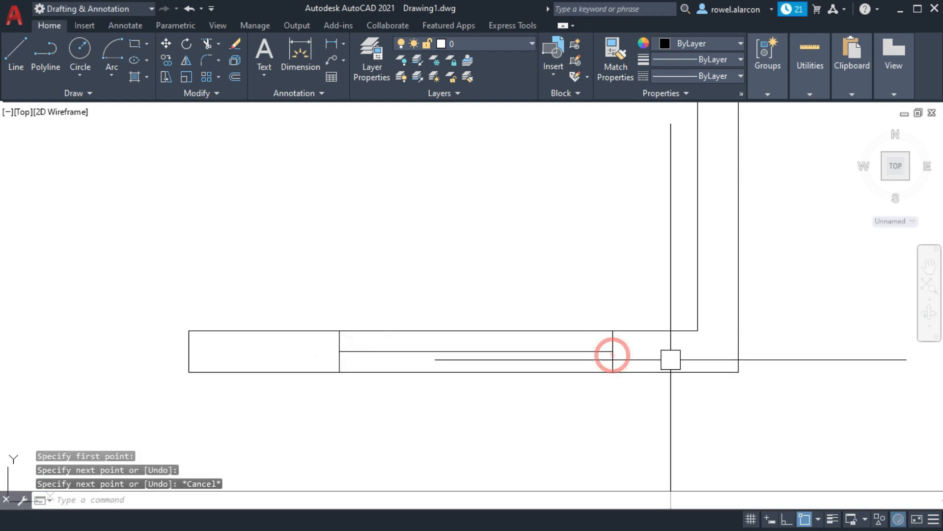
key(Escape)
Offset the outer line of the bottom wall's right segment 2150 mm upward.
middle_drag(784, 379, 671, 445)
scroll(688, 403, down, 4)
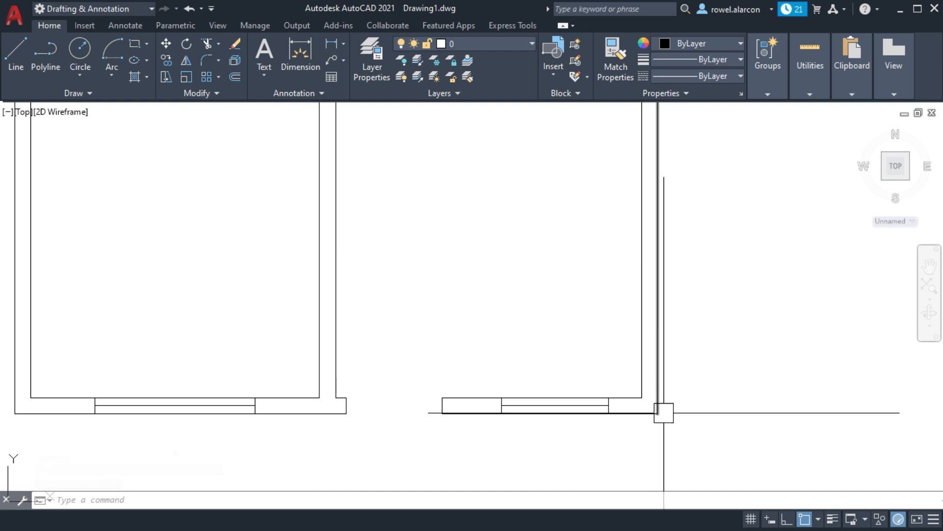
scroll(713, 417, up, 2)
middle_drag(710, 396, 632, 395)
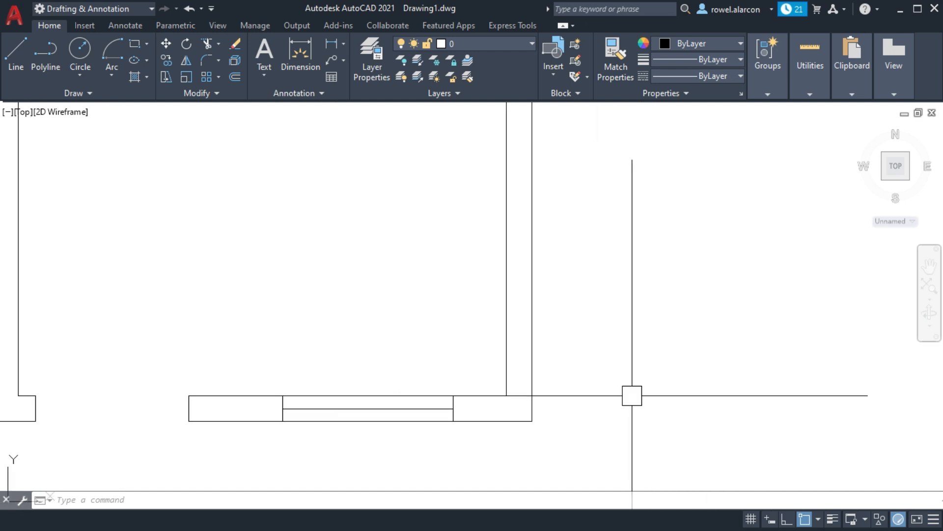
text(o)
key(Return)
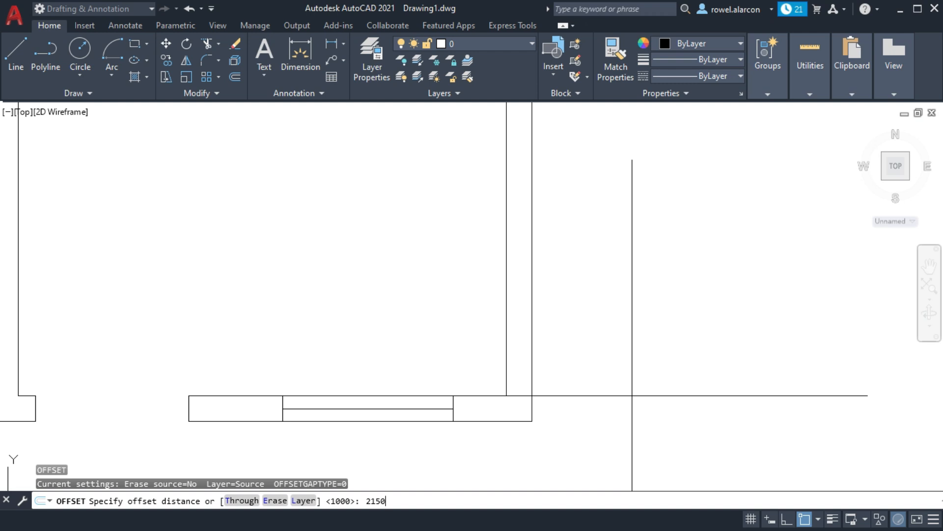
key(Return)
click(516, 422)
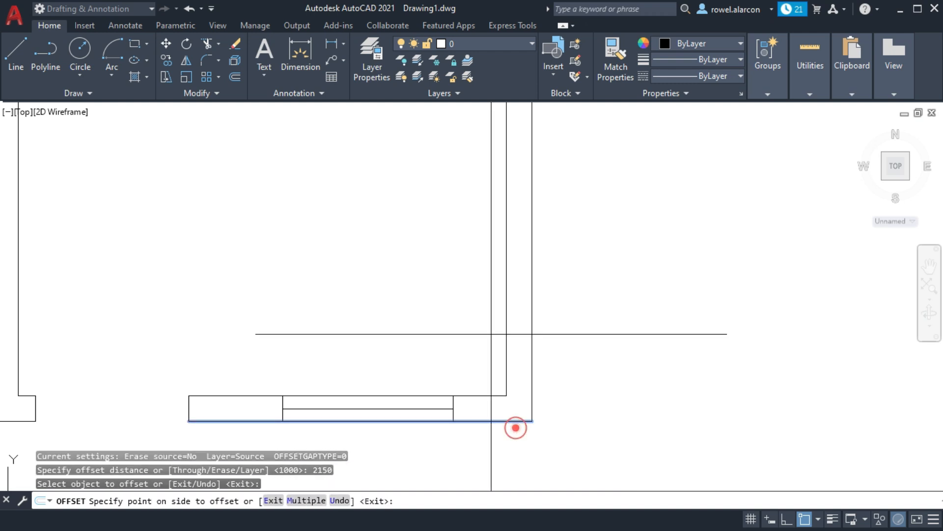
click(461, 190)
scroll(461, 191, down, 3)
mouse_move(528, 219)
middle_down()
mouse_move(528, 267)
mouse_move(550, 288)
mouse_move(544, 372)
middle_up()
scroll(531, 262, up, 1)
text(T)
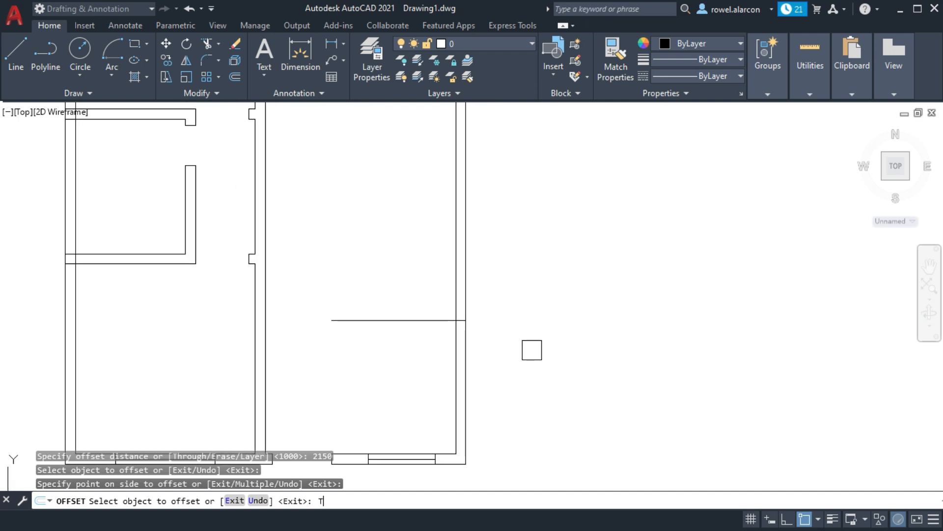
text(R)
key(Return)
click(400, 320)
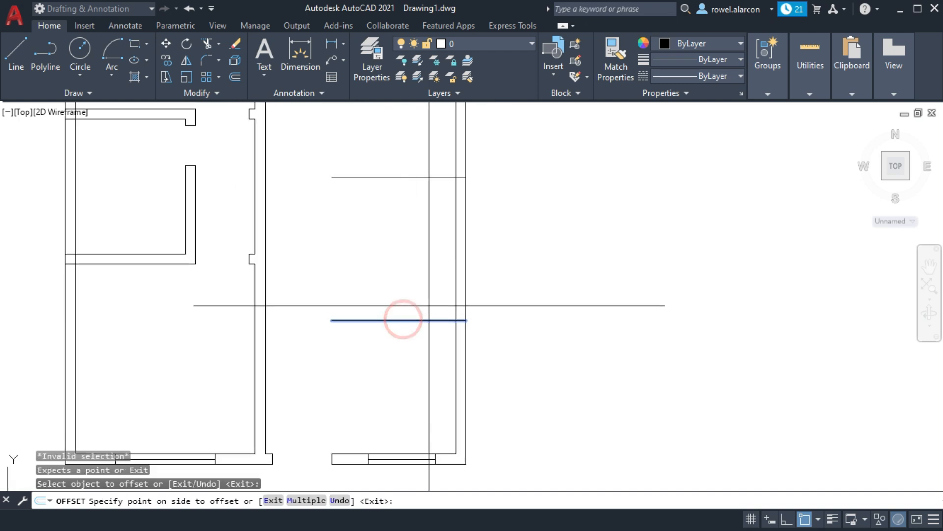
key(Escape)
Trim the offset horizontal line so only the piece inside the right wall remains.
text(TR)
key(Return)
click(400, 320)
key(Escape)
key(Escape)
Offset the short edge inside the right wall 1000 mm upward to form a window opening.
scroll(550, 305, up, 5)
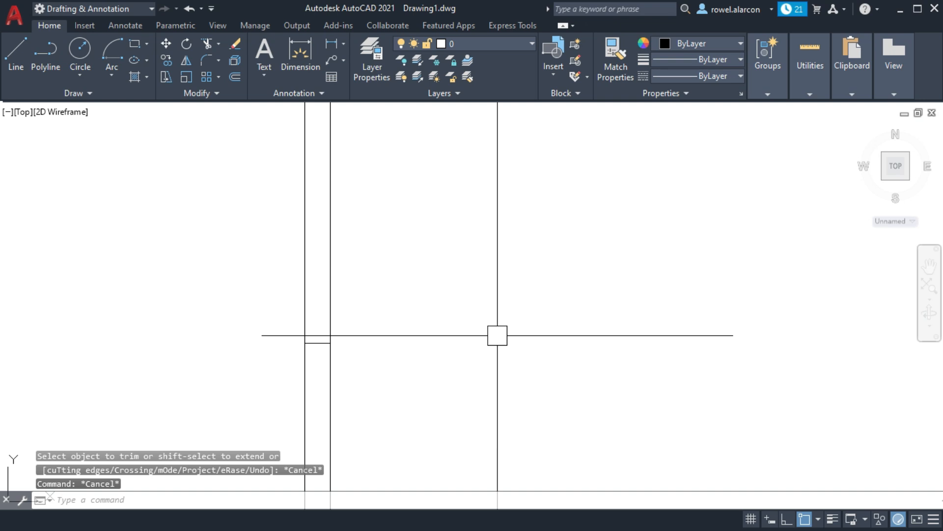
text(O)
key(Return)
scroll(498, 335, up, 3)
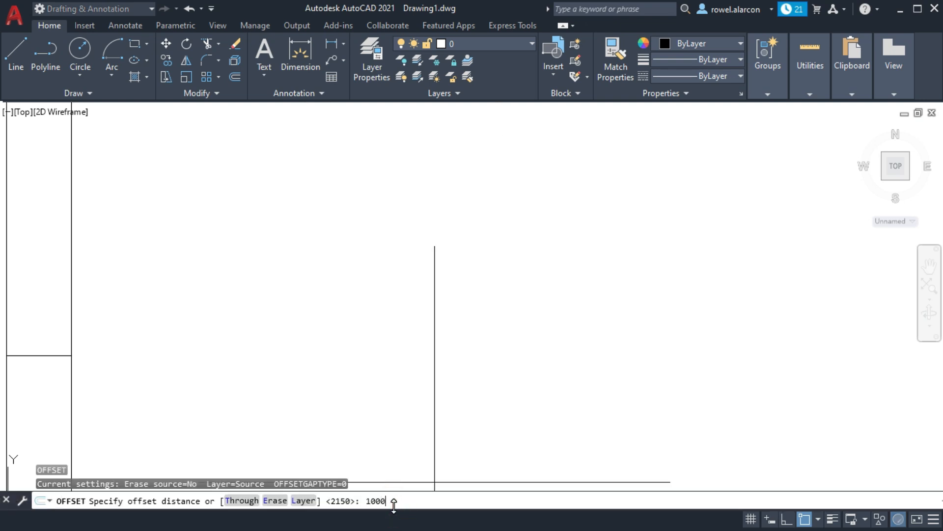
text(1000)
key(Return)
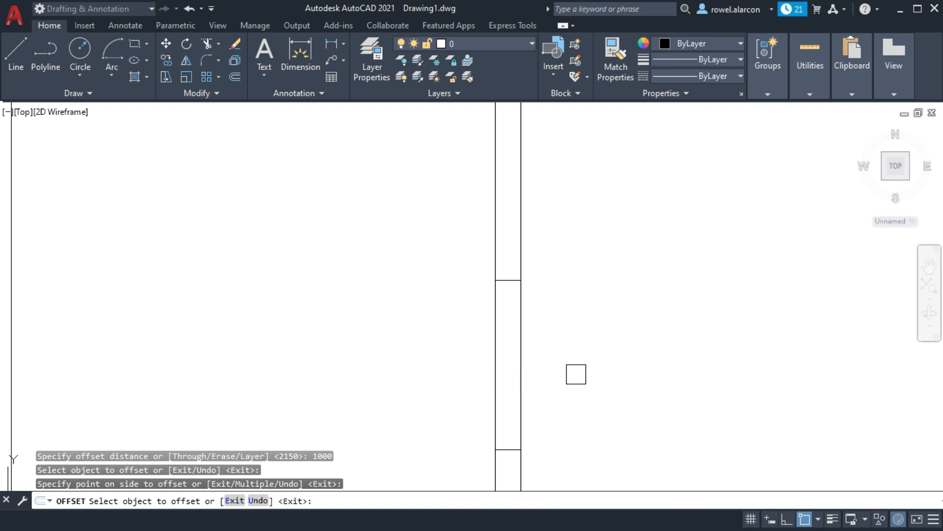
key(Return)
Offset the upper edge of the right wall's window 2520 mm upward.
key(Return)
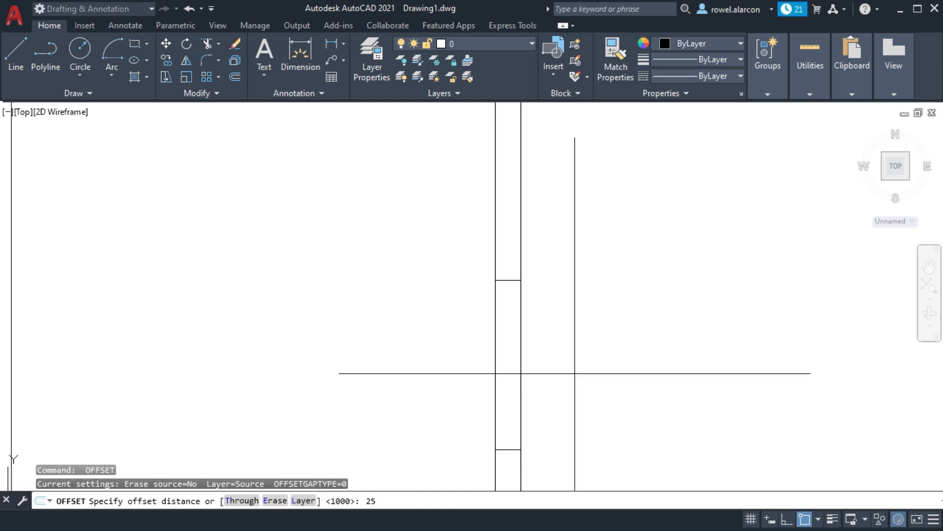
text(2520)
key(Return)
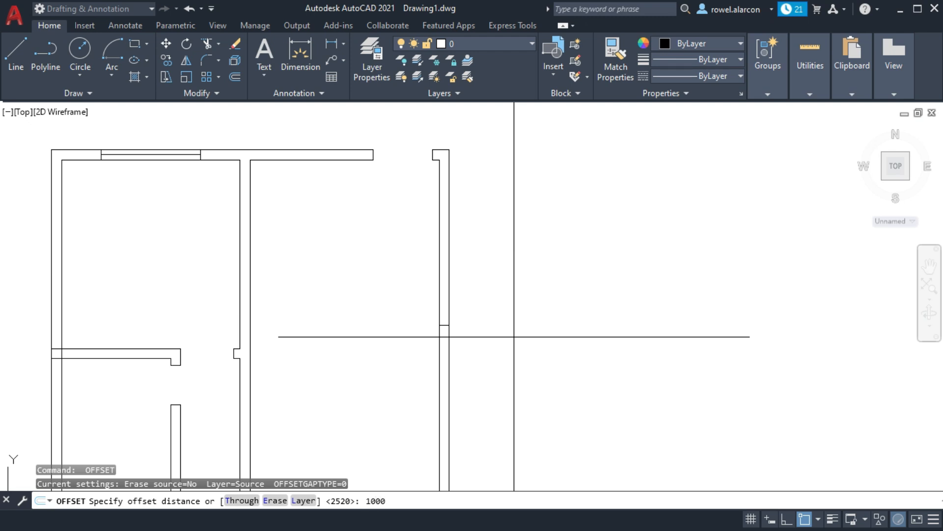
Offset the new short edge in the upper part of the right wall 1000 mm upward.
text(1000)
key(Return)
scroll(475, 325, up, 4)
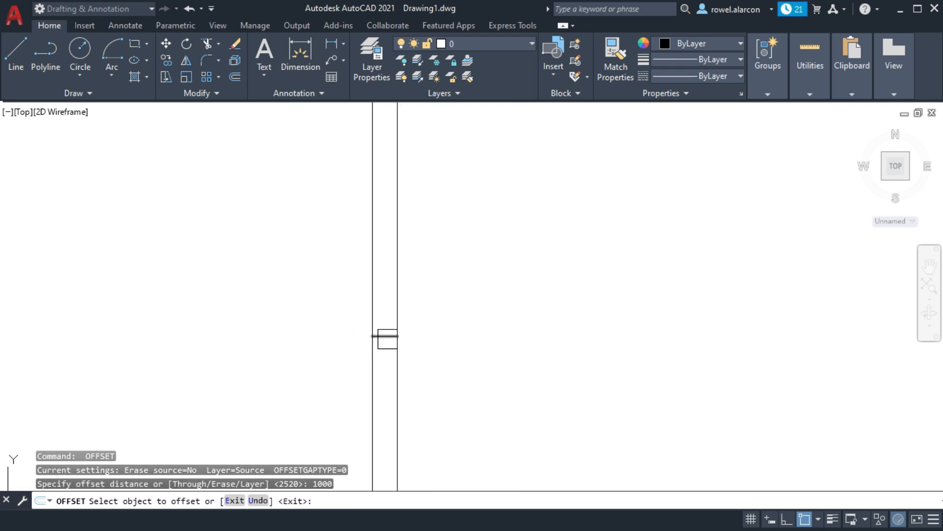
click(387, 338)
click(444, 178)
key(Escape)
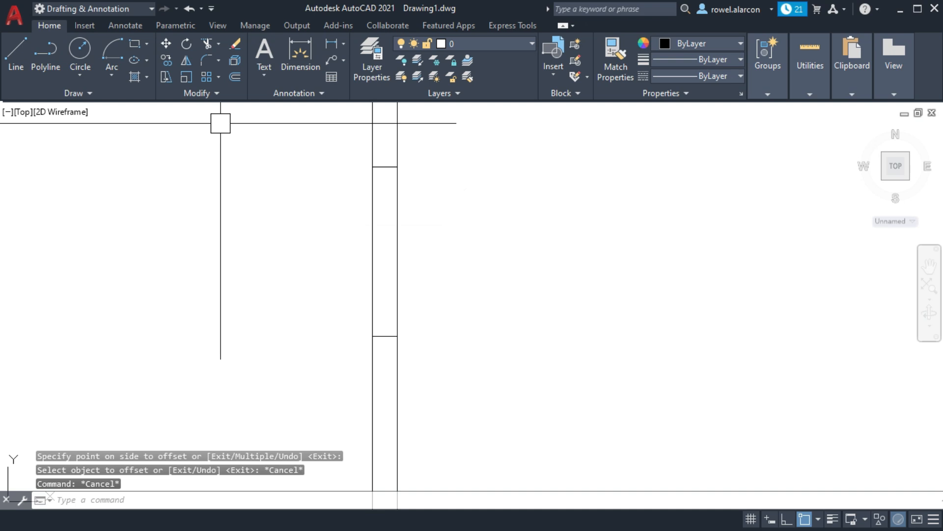
Draw a line between the midpoints of the upper window's edges in the right wall.
click(22, 57)
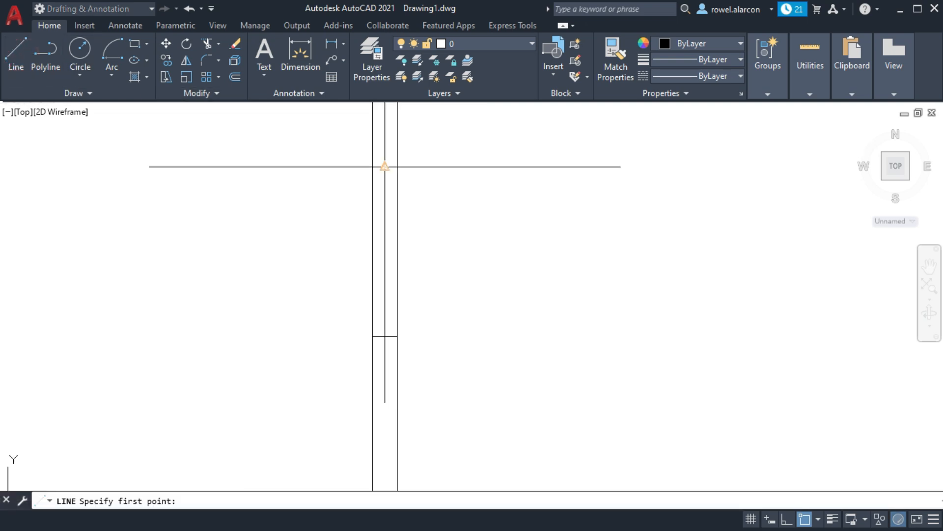
click(384, 166)
click(385, 336)
key(Escape)
Draw a line between the midpoints of the lower window's edges in the right wall.
middle_drag(484, 292, 457, 162)
scroll(505, 295, down, 4)
middle_drag(516, 375, 487, 238)
middle_drag(492, 306, 490, 304)
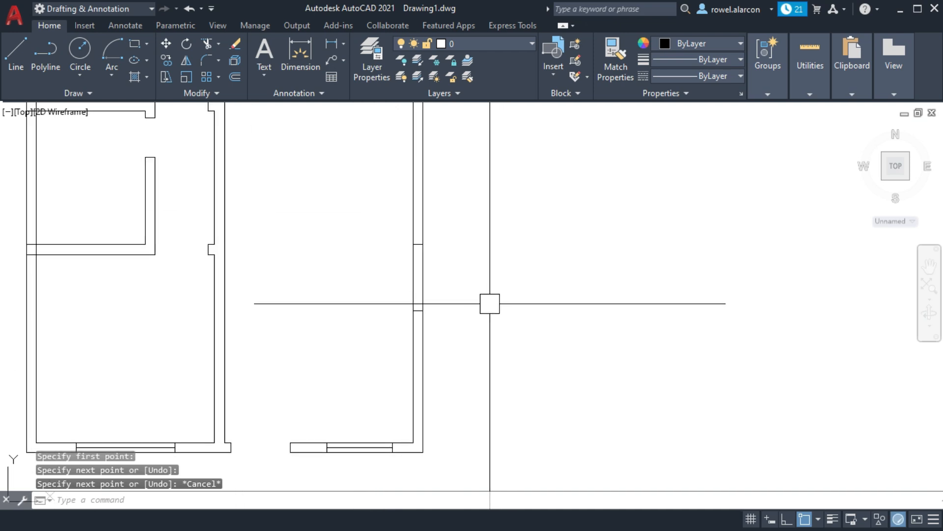
key(Return)
scroll(466, 248, up, 4)
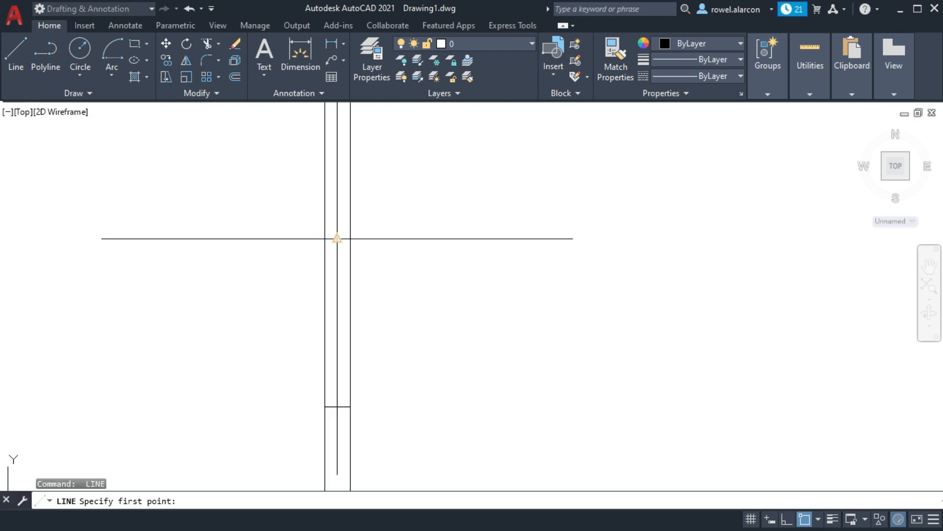
click(337, 239)
key(Escape)
Offset the lower line of the bottom horizontal partition 650 mm upward.
middle_drag(430, 326, 506, 354)
scroll(509, 352, down, 4)
middle_drag(328, 339, 547, 404)
scroll(437, 296, down, 3)
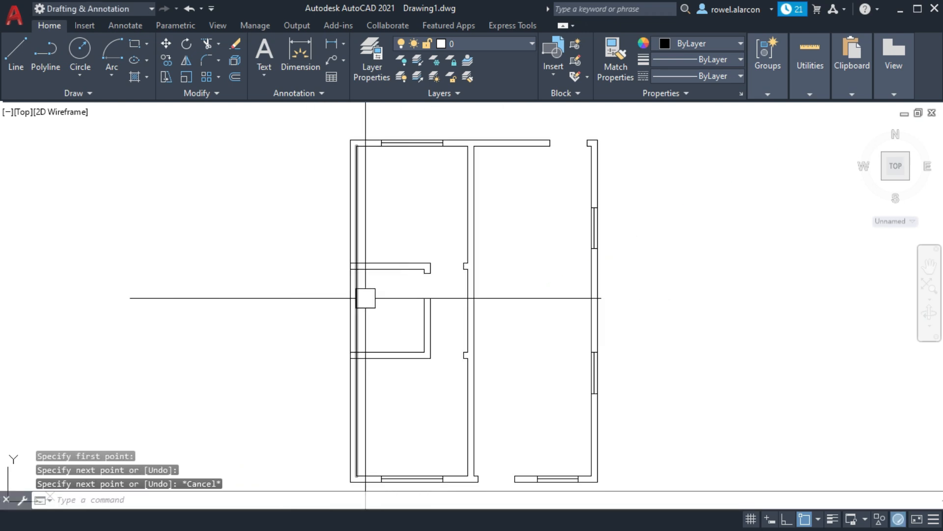
scroll(379, 357, up, 1)
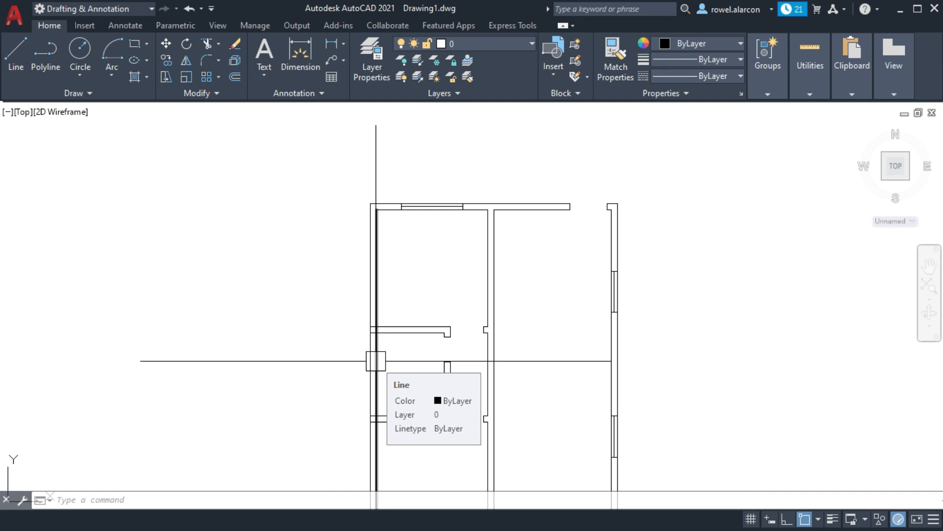
middle_drag(280, 323, 286, 245)
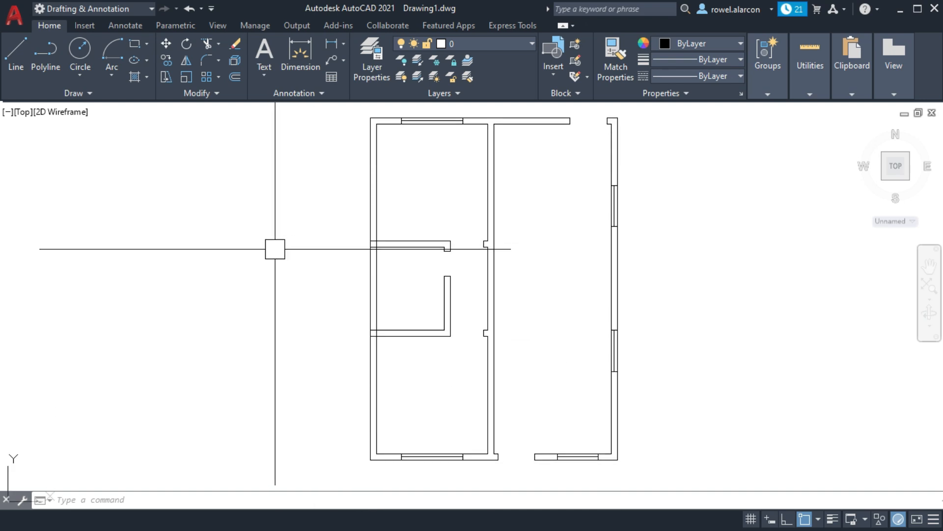
scroll(426, 358, up, 2)
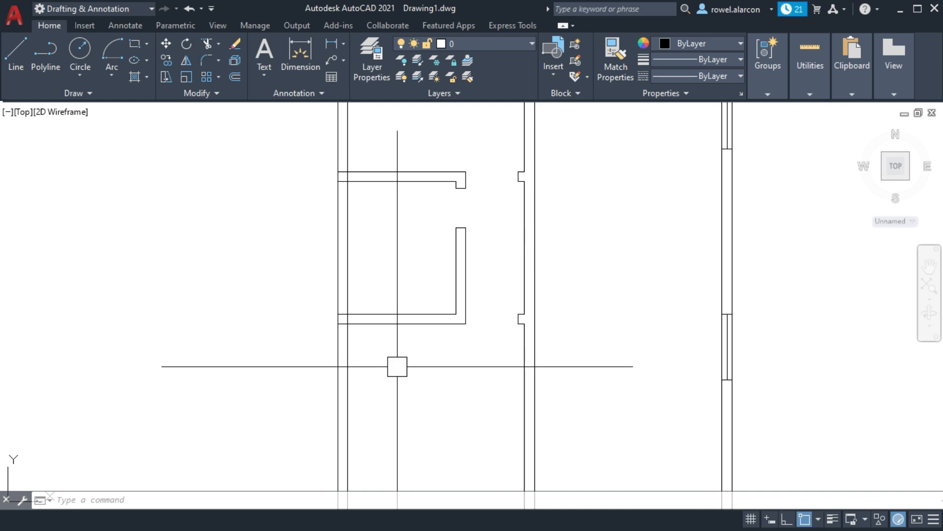
key(Escape)
key(Escape)
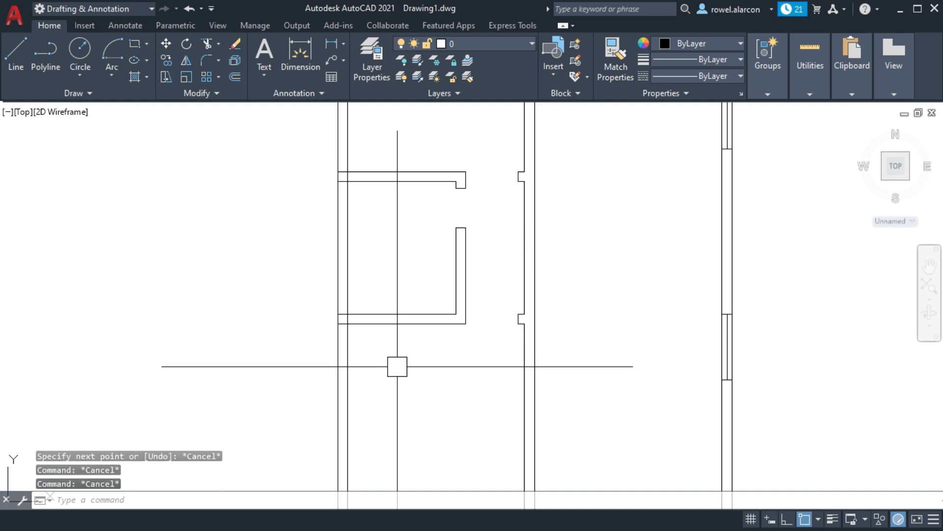
text(o)
key(Return)
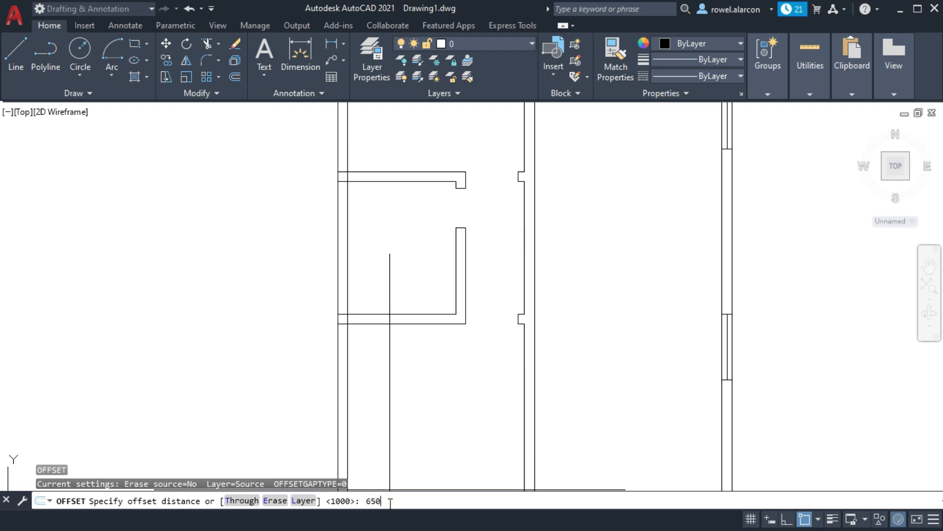
key(Return)
click(381, 325)
click(380, 247)
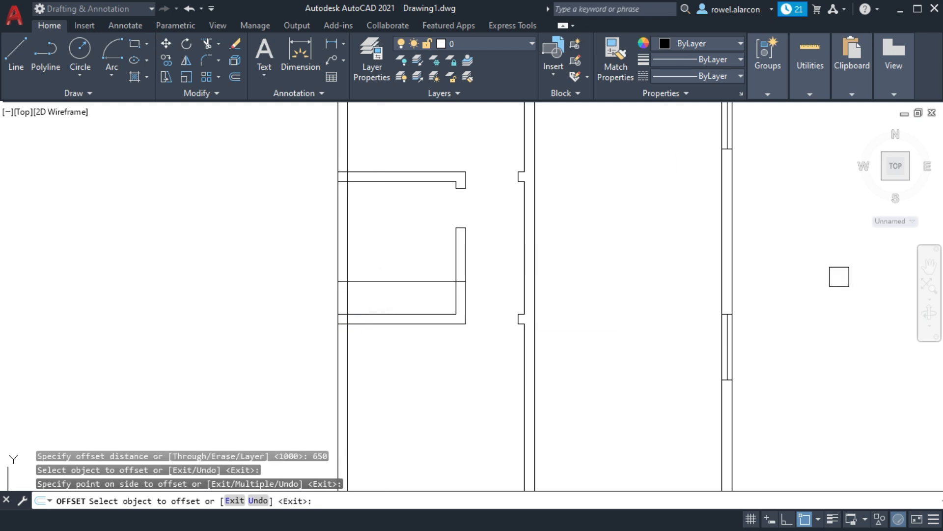
Trim the 650 mm offset line so only the piece inside the left wall remains.
key(Escape)
text(tr)
key(Return)
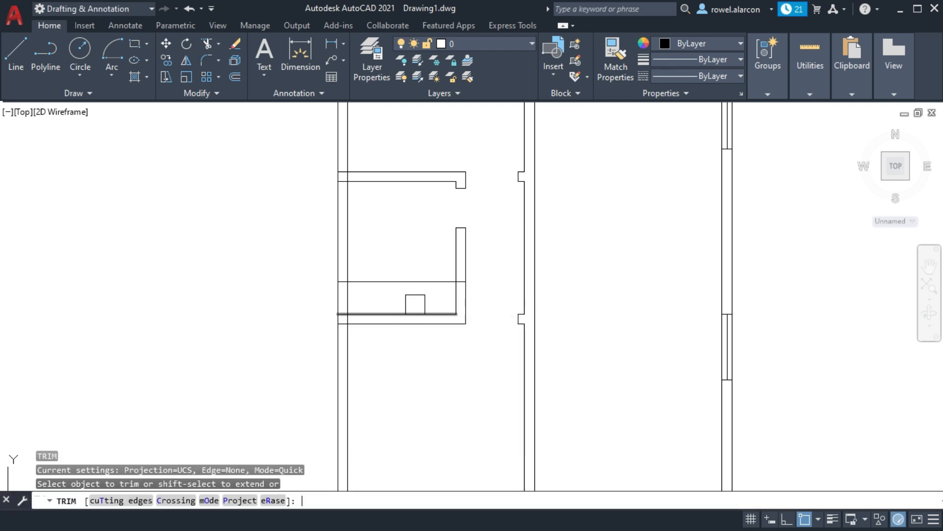
click(422, 281)
scroll(462, 278, up, 4)
scroll(456, 287, up, 4)
Trim the overlapping wall lines where the bottom horizontal partition meets the left wall.
middle_drag(500, 274, 742, 155)
scroll(304, 284, down, 4)
middle_drag(299, 286, 436, 213)
scroll(369, 286, up, 2)
middle_drag(368, 287, 466, 359)
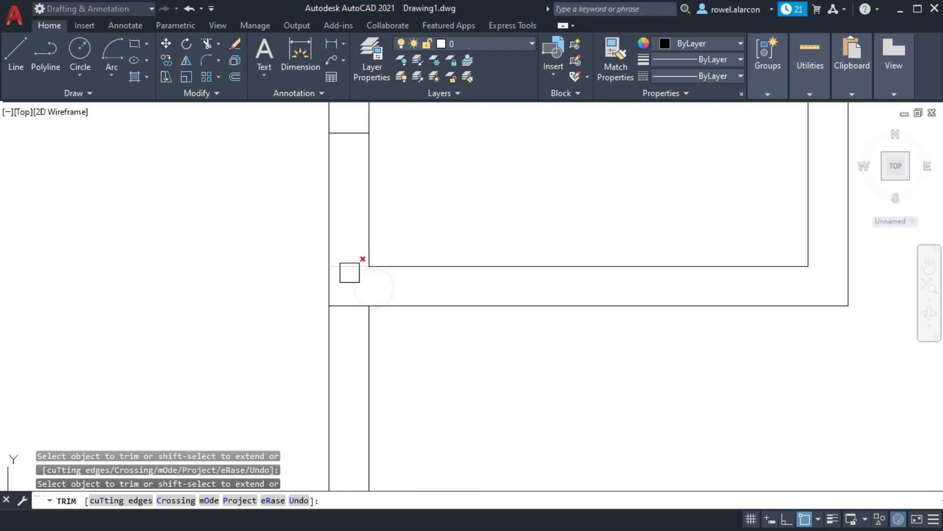
mouse_move(359, 280)
middle_down()
mouse_move(415, 333)
mouse_move(449, 336)
middle_up()
key(Escape)
key(Escape)
Offset the short edge inside the left wall 500 mm upward to form a window opening.
text(o)
key(Return)
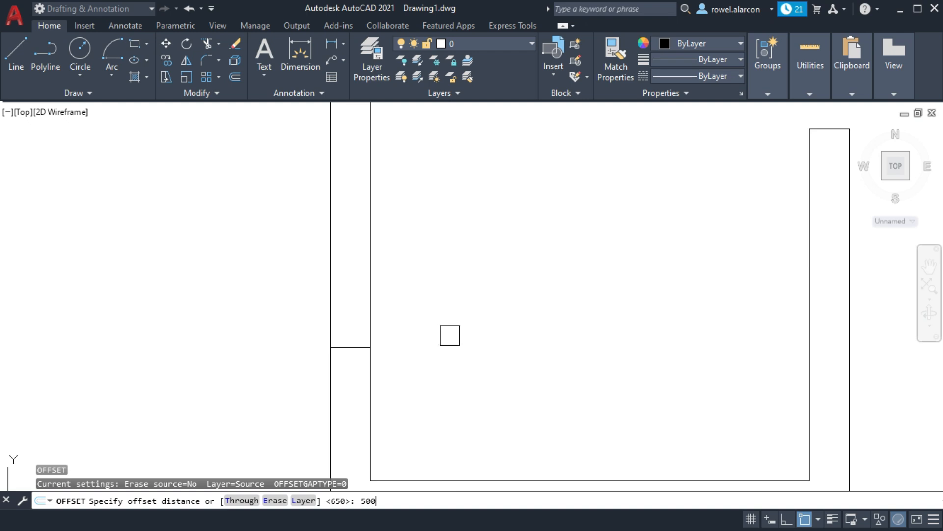
text(500)
key(Return)
scroll(409, 341, up, 5)
click(289, 354)
click(277, 208)
middle_drag(382, 193, 442, 350)
scroll(473, 316, down, 2)
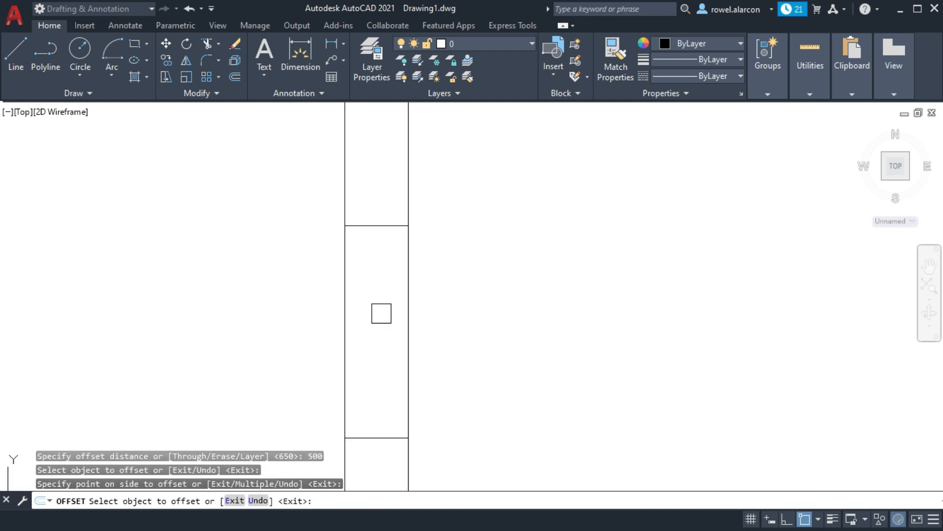
key(Escape)
key(Escape)
Draw a line between the midpoints of the 500 mm window's edges in the left wall.
click(19, 52)
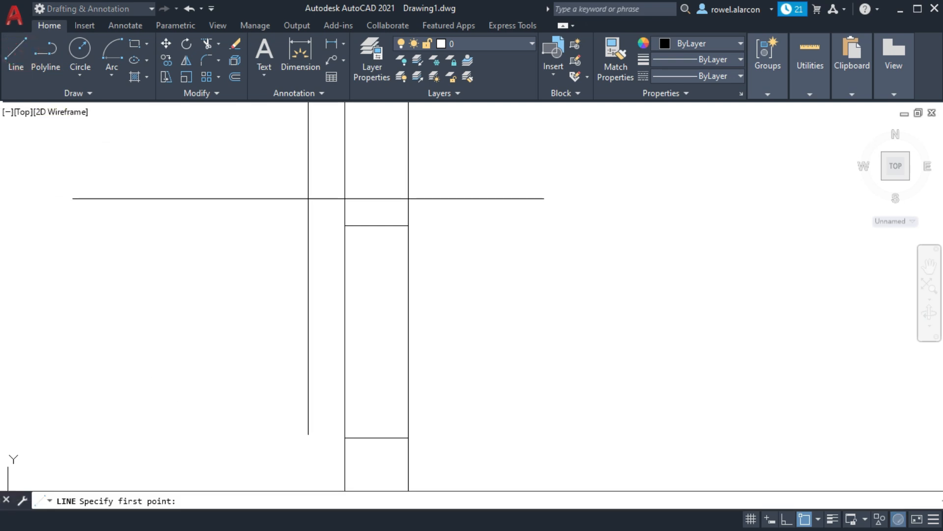
click(383, 231)
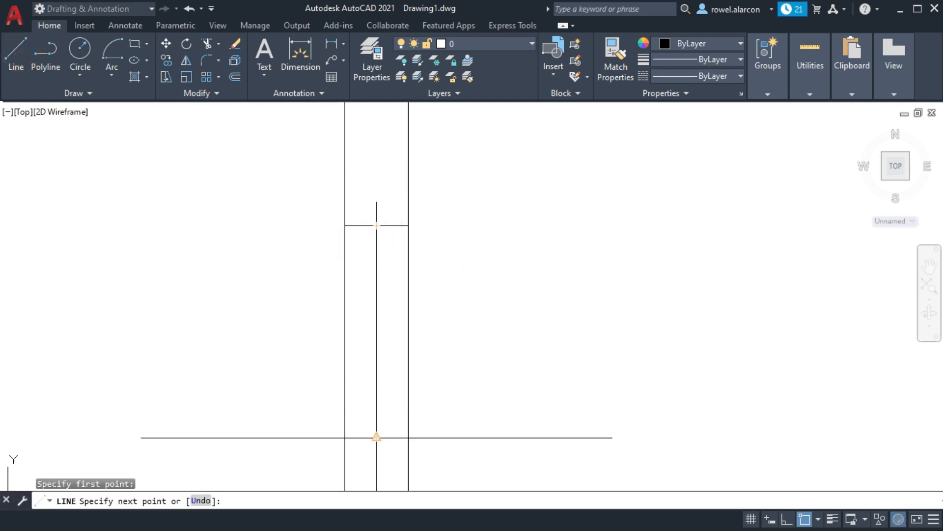
click(376, 437)
key(Escape)
scroll(475, 294, down, 6)
middle_drag(561, 301, 400, 287)
scroll(781, 304, down, 2)
mouse_move(776, 301)
middle_down()
mouse_move(488, 322)
mouse_move(542, 288)
middle_up()
scroll(629, 295, down, 2)
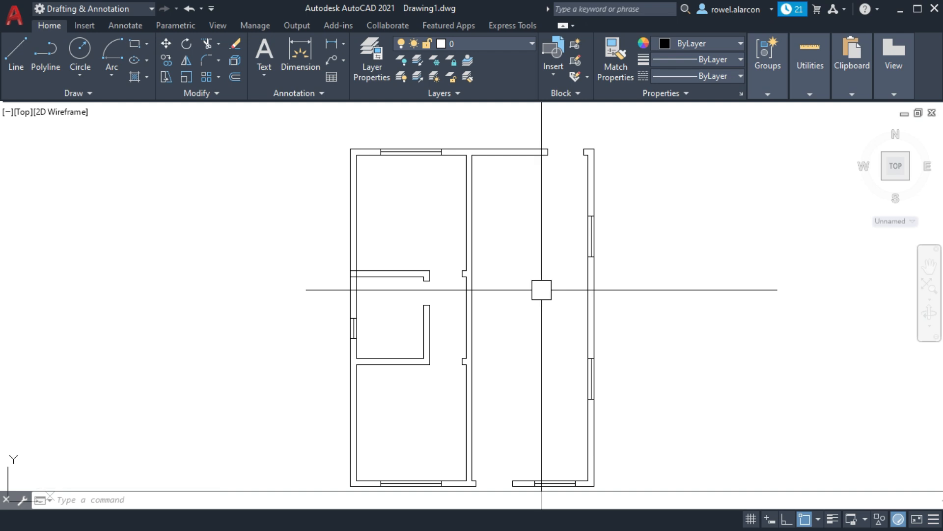
Draw an 800 mm vertical door leaf line upward from the upper corner of the upper room opening's right jamb, with Ortho on.
middle_drag(519, 271, 449, 267)
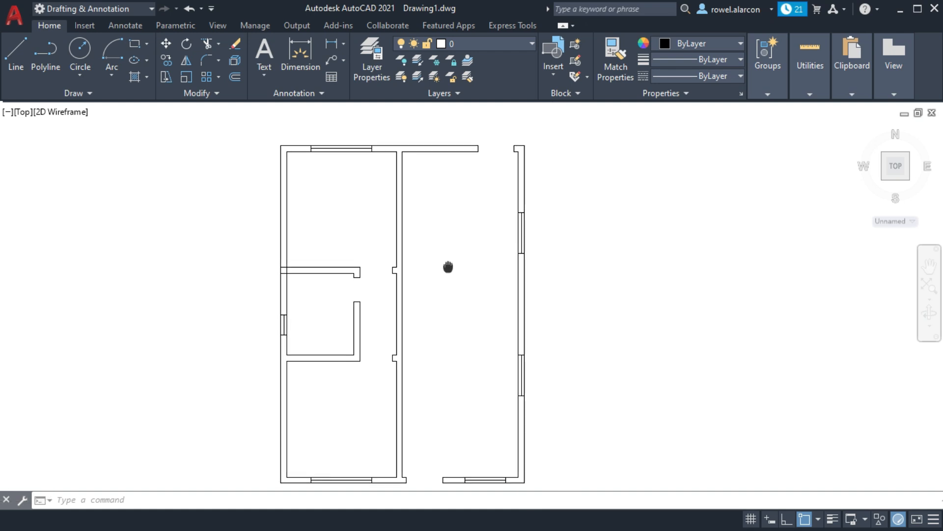
scroll(419, 365, up, 2)
scroll(435, 339, up, 2)
middle_drag(436, 342, 438, 382)
middle_drag(439, 259, 453, 357)
middle_drag(474, 288, 475, 348)
key(Escape)
key(Escape)
key(Escape)
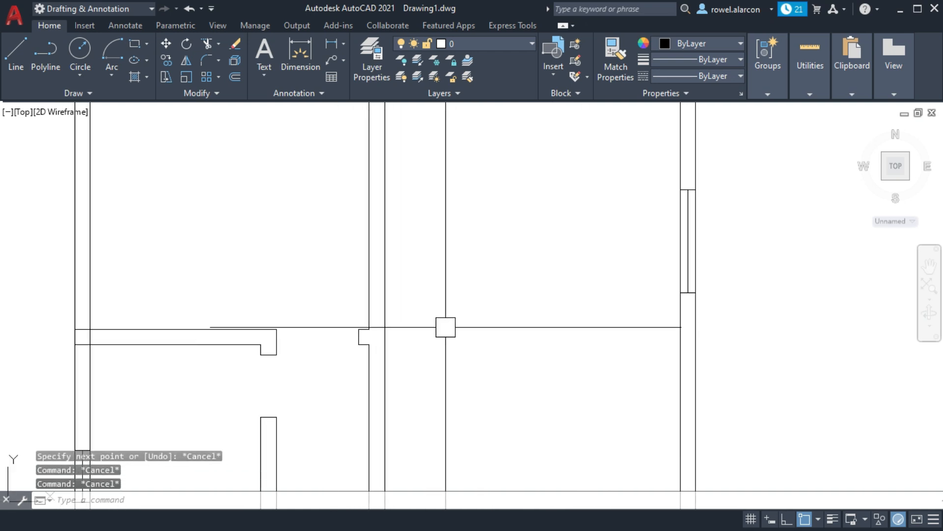
text(l)
key(Return)
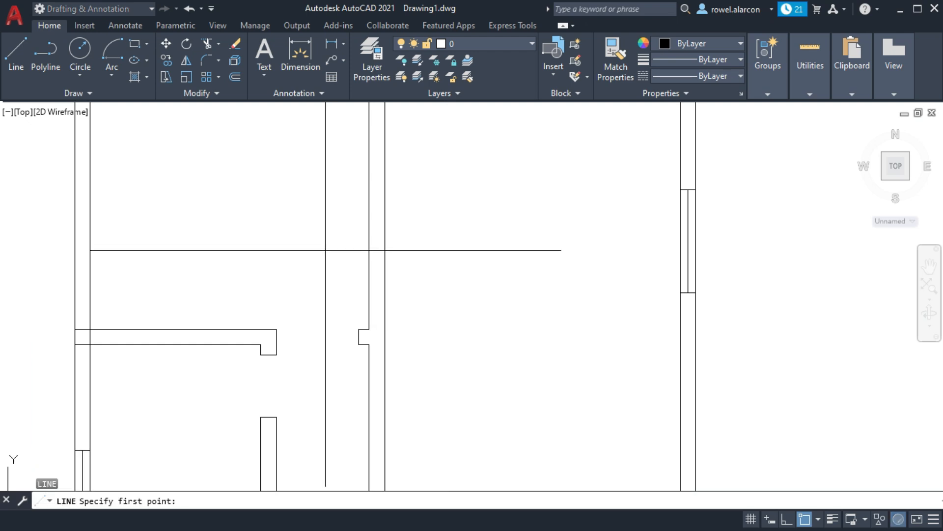
click(359, 328)
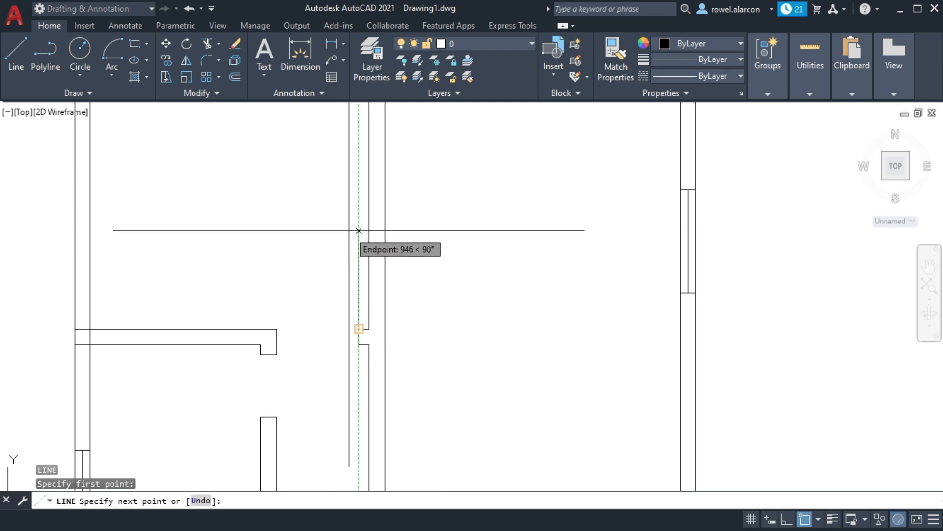
click(787, 519)
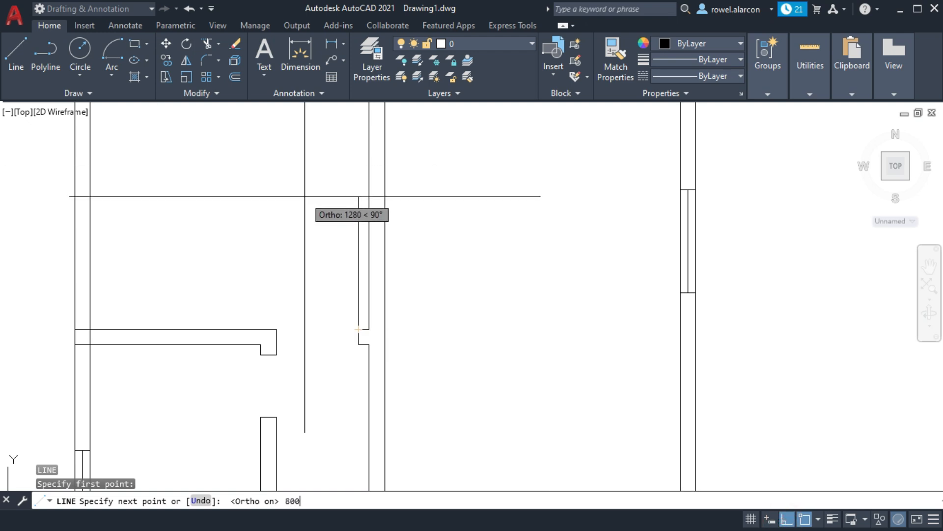
text(800)
key(Return)
key(Escape)
key(Escape)
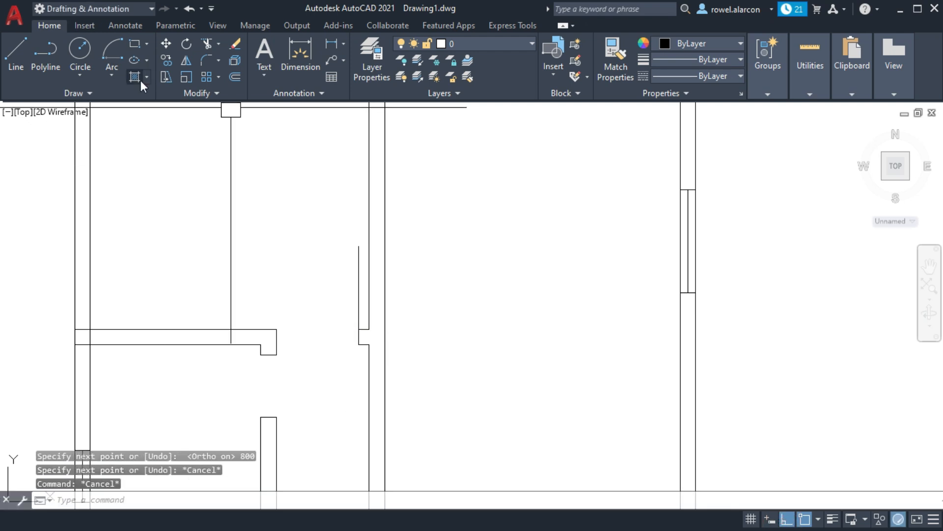
Draw the upper room door's quarter-circle swing as a Center, Start, End arc from the leaf's free end to the opposite jamb.
click(116, 72)
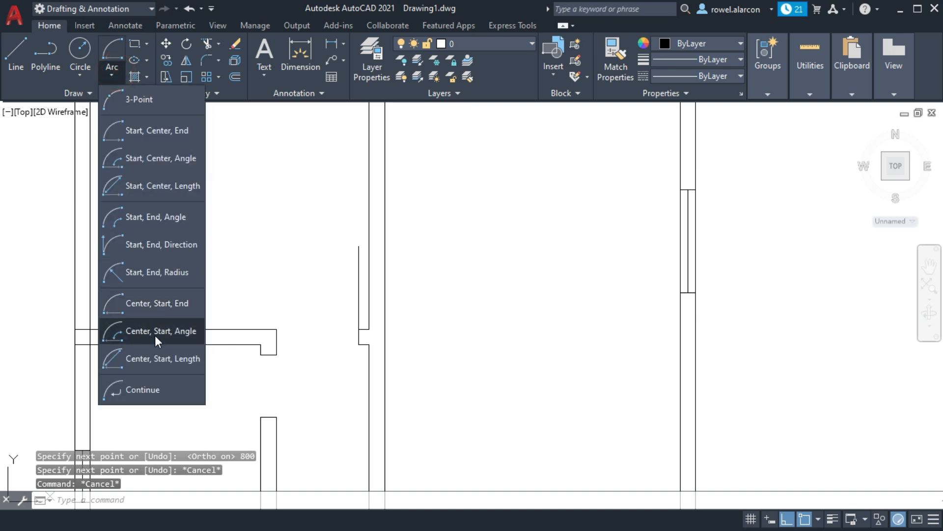
click(159, 305)
click(359, 329)
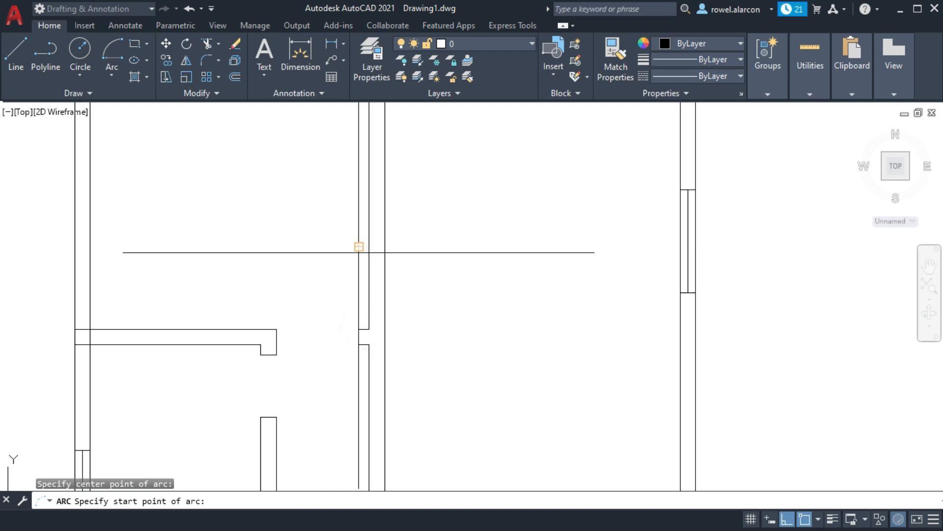
click(358, 247)
click(235, 307)
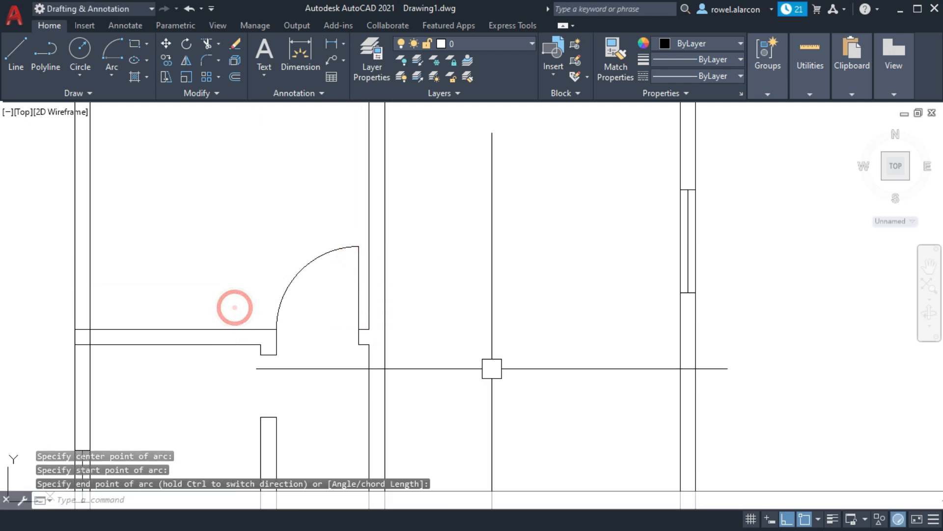
key(Escape)
key(Escape)
Mirror the upper door's leaf and swing arc downward about a horizontal line through its hinge point, keeping the original.
middle_drag(464, 331, 444, 267)
scroll(444, 268, down, 2)
click(383, 252)
click(344, 239)
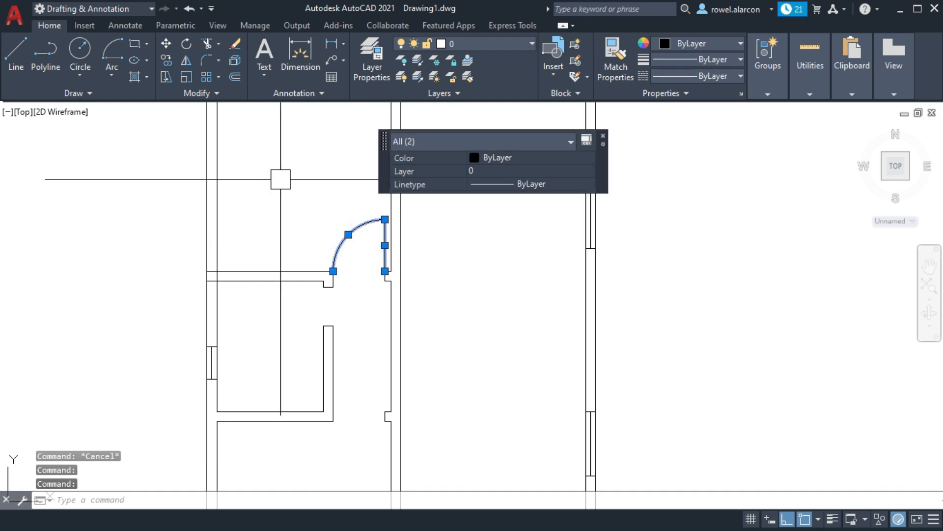
click(186, 60)
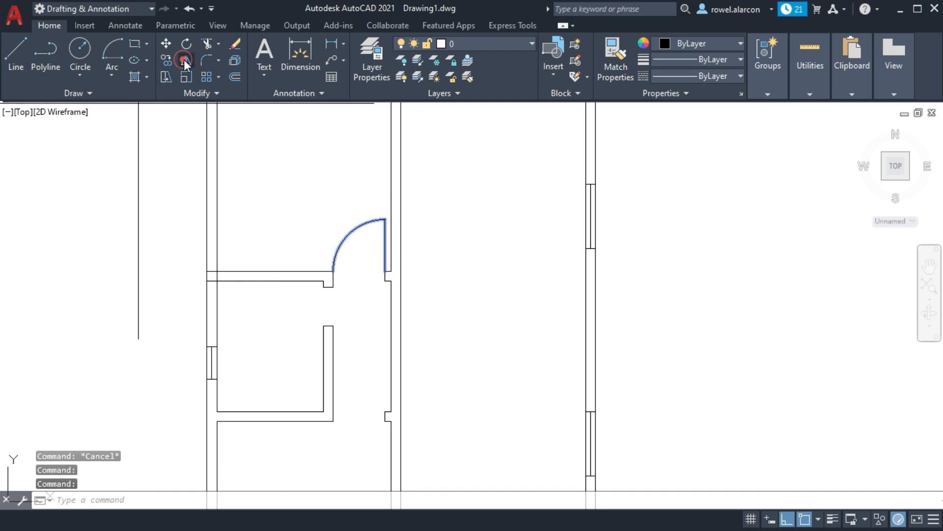
scroll(333, 268, up, 2)
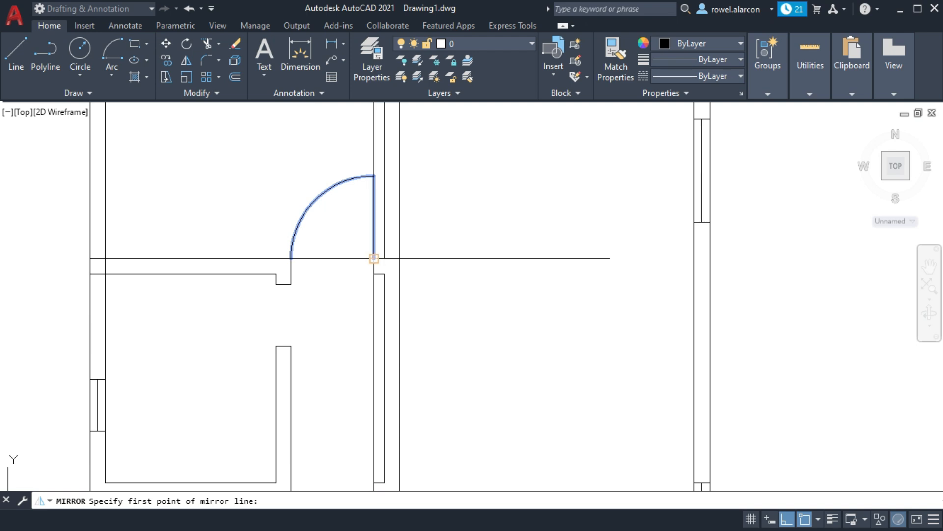
click(374, 258)
click(290, 263)
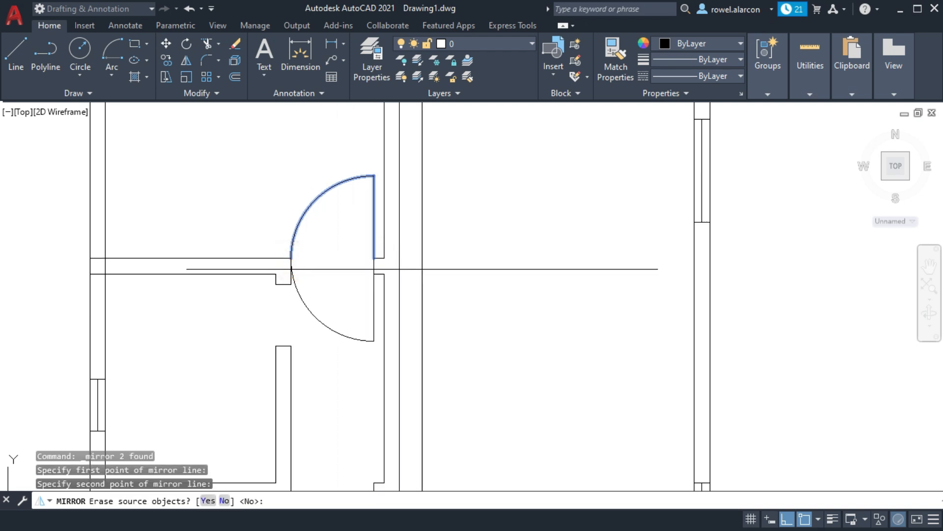
key(Return)
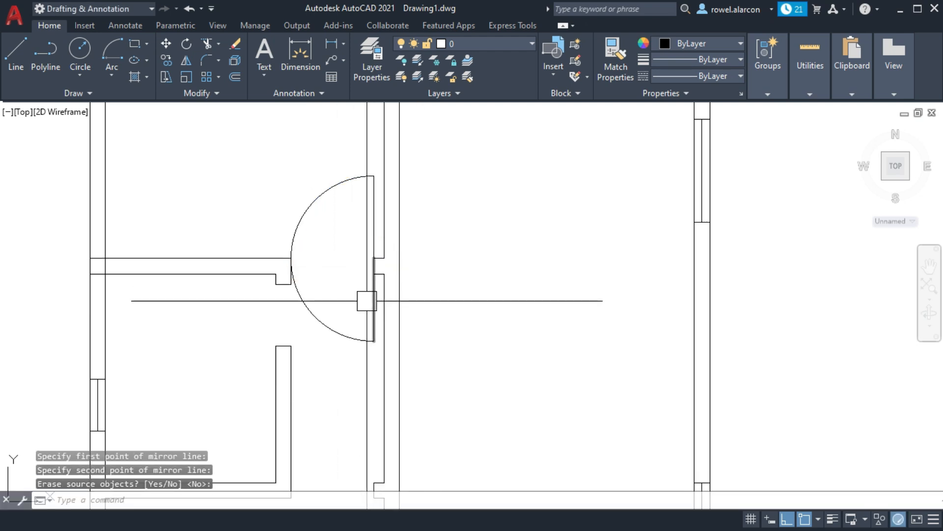
Move the mirrored door leaf and arc from its hinge point to the lower corner of the lower room opening's right jamb.
click(374, 299)
click(325, 325)
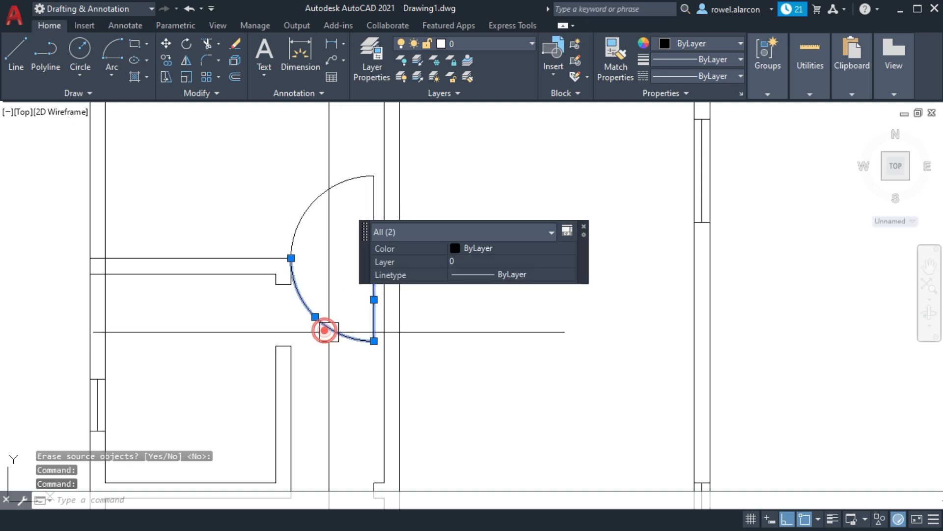
click(166, 44)
click(374, 260)
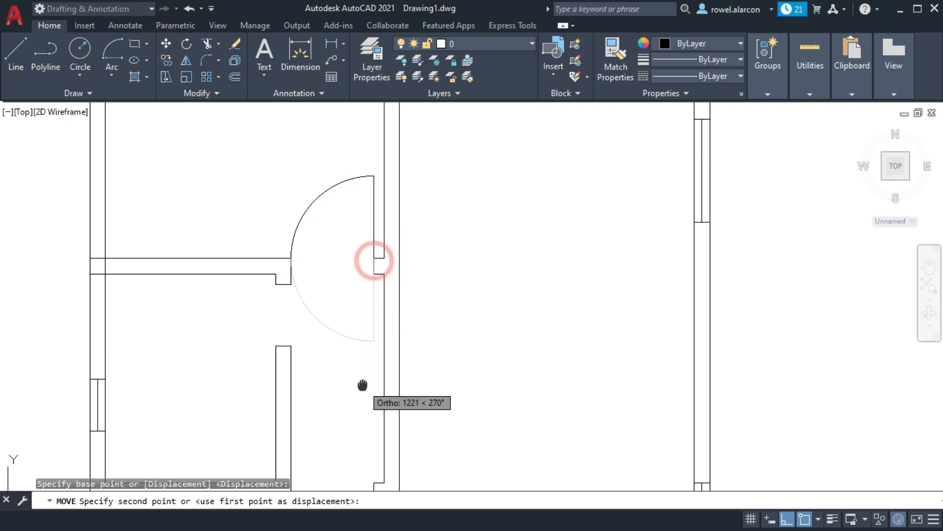
middle_drag(363, 384, 359, 254)
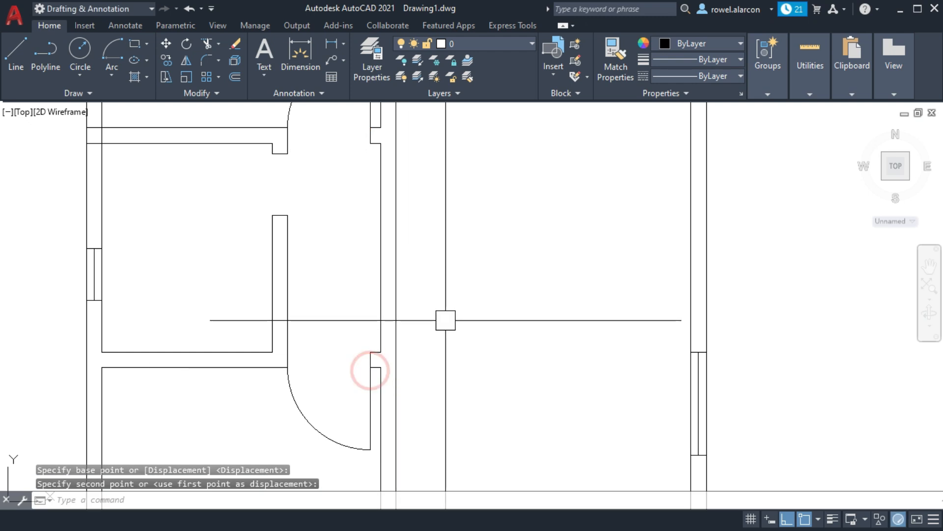
key(Escape)
key(Escape)
Offset the leaf lines of the lower and upper room doors 50 mm toward the inside of their swings.
scroll(468, 331, up, 2)
scroll(467, 333, down, 4)
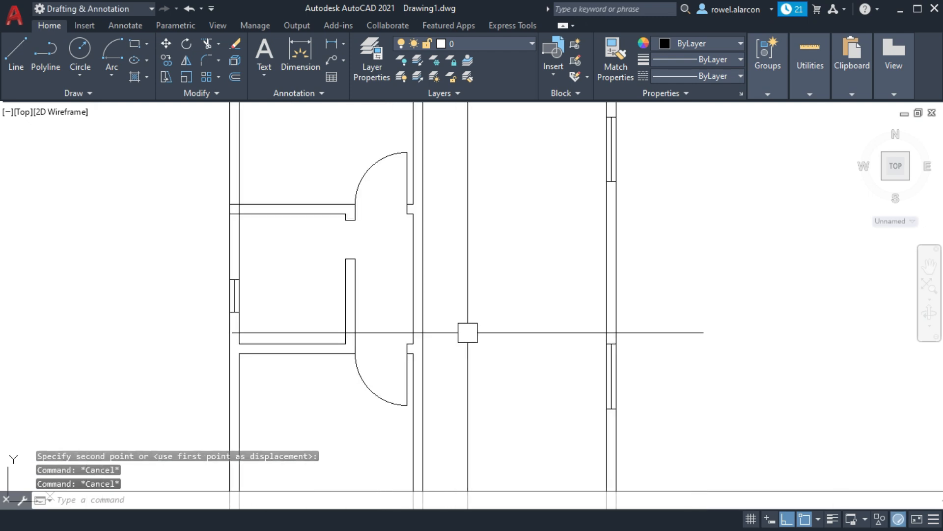
text(o)
key(Return)
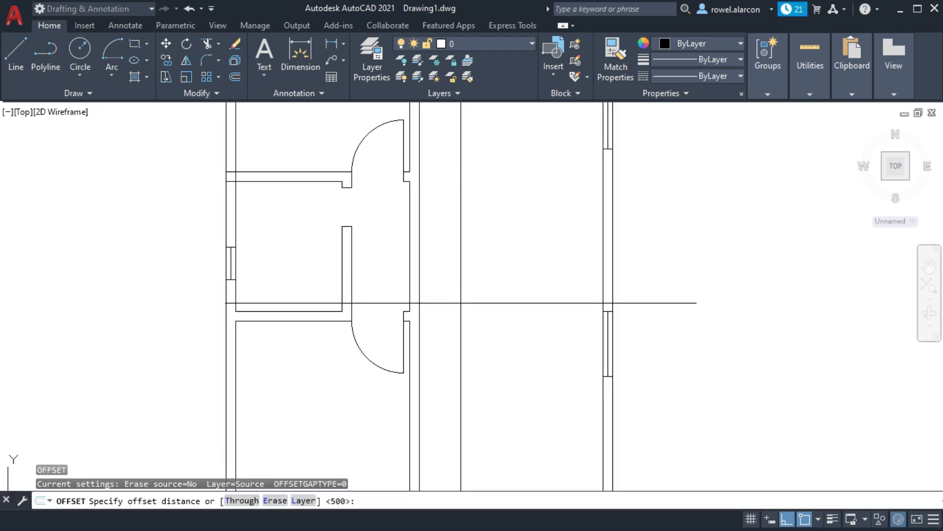
text(50)
key(Return)
scroll(413, 331, up, 5)
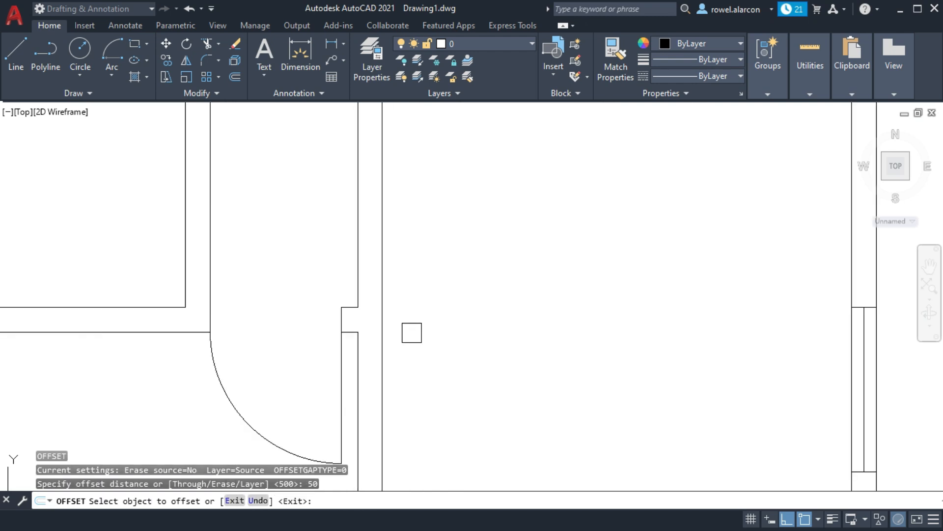
click(301, 393)
click(249, 382)
middle_drag(237, 180, 232, 293)
scroll(233, 213, down, 4)
middle_drag(241, 197, 236, 380)
scroll(251, 262, up, 4)
click(251, 221)
click(190, 185)
key(Escape)
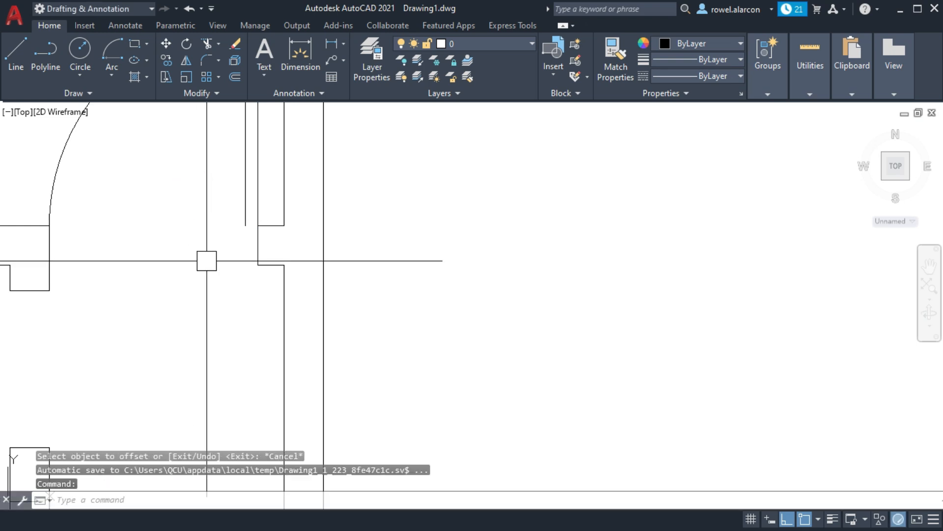
Close the hinge end of the upper door's leaf with a short line from the offset line to the jamb corner.
click(25, 56)
scroll(184, 232, up, 2)
click(278, 222)
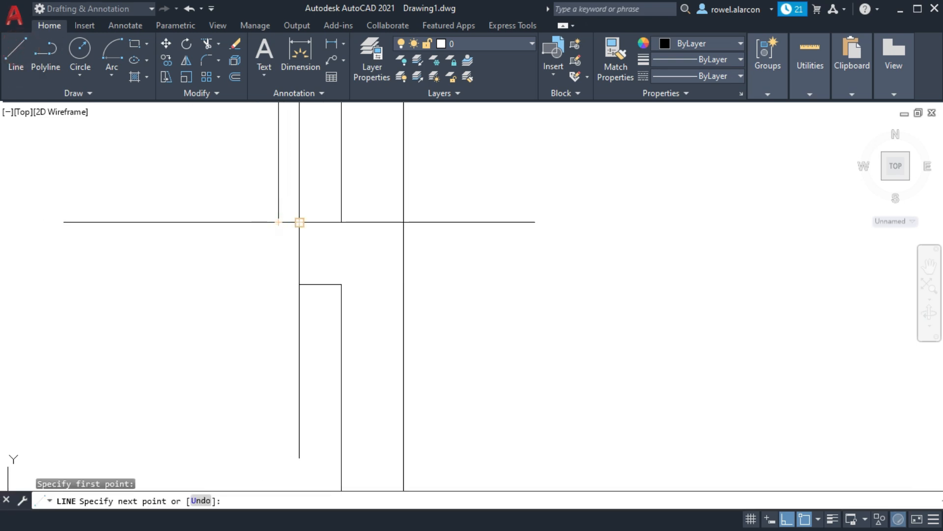
click(299, 222)
key(Escape)
Close the hinge end of the lower door's leaf with a short line from the jamb corner to the offset line.
middle_drag(258, 381, 261, 237)
scroll(261, 238, down, 6)
middle_drag(247, 269, 246, 139)
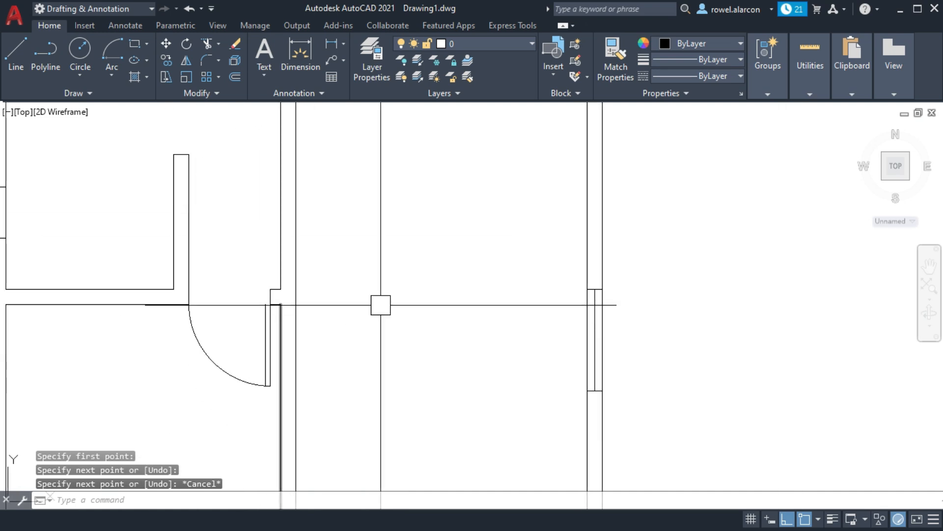
scroll(369, 326, up, 6)
middle_drag(185, 308, 461, 306)
key(space)
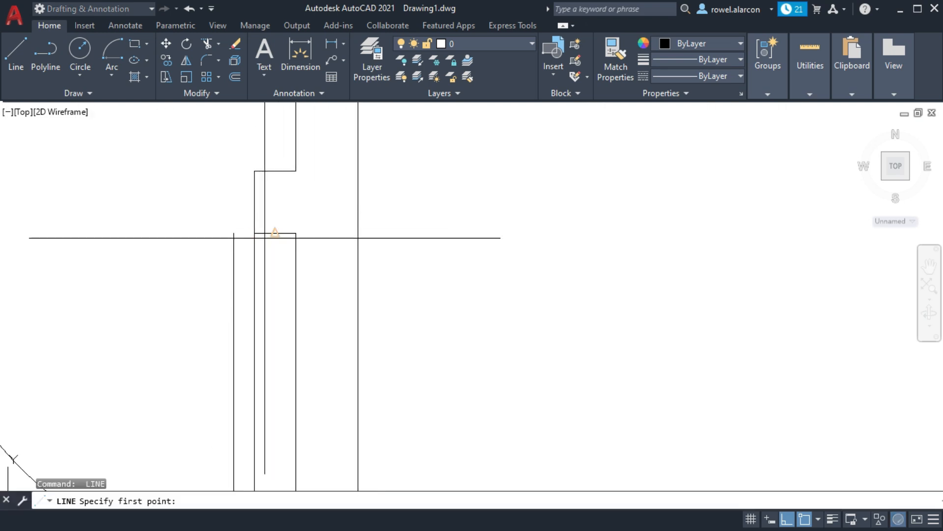
click(254, 233)
click(234, 233)
key(Escape)
key(Escape)
Draw a 600 mm horizontal door leaf line into the small middle room from the inner corner of its opening's upper jamb.
middle_drag(182, 191, 273, 371)
scroll(242, 249, down, 6)
middle_drag(232, 251, 258, 366)
middle_drag(248, 240, 261, 337)
key(Escape)
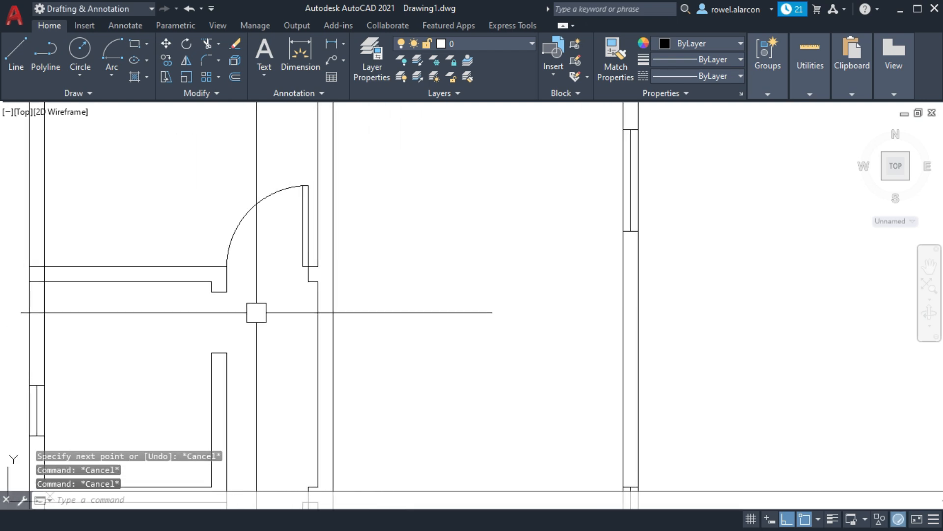
key(space)
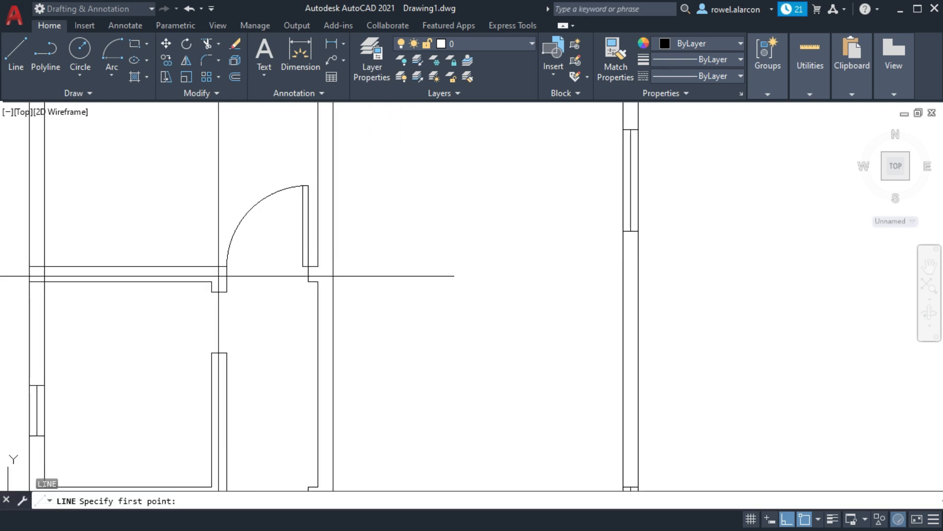
click(212, 292)
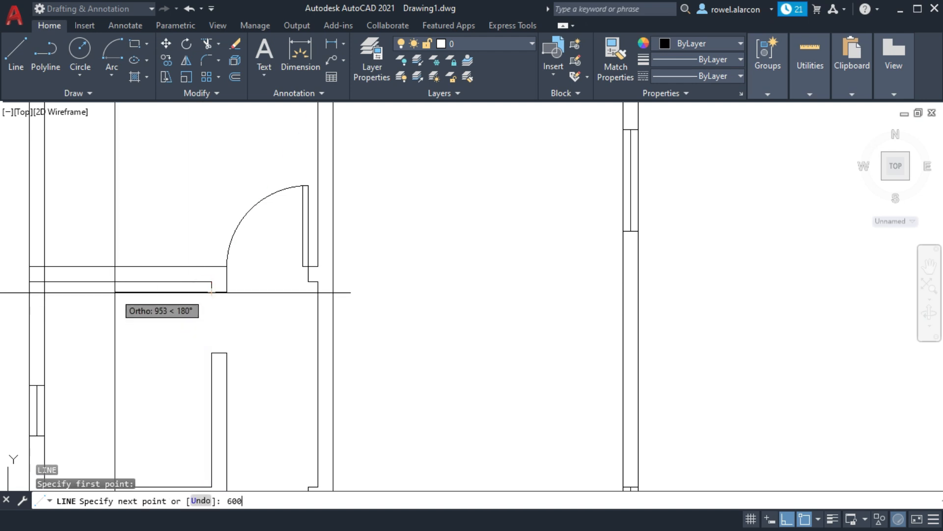
key(Return)
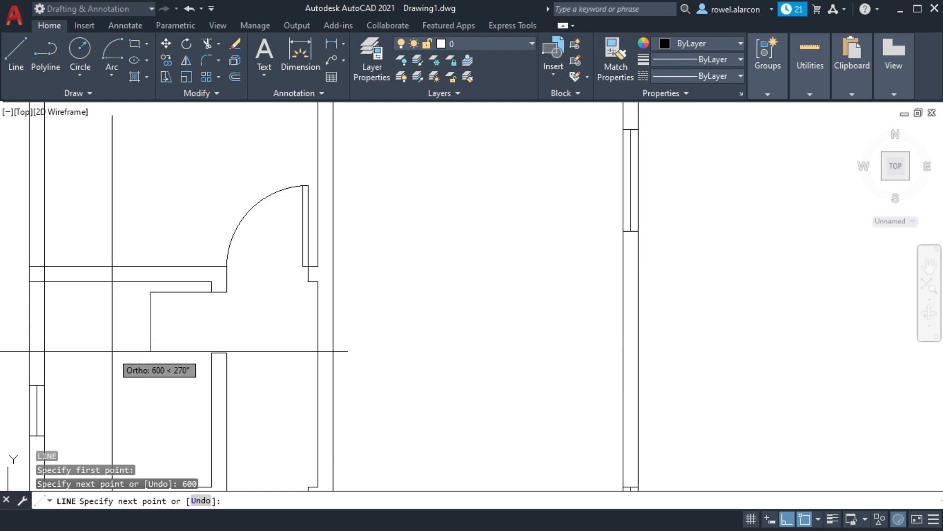
key(Escape)
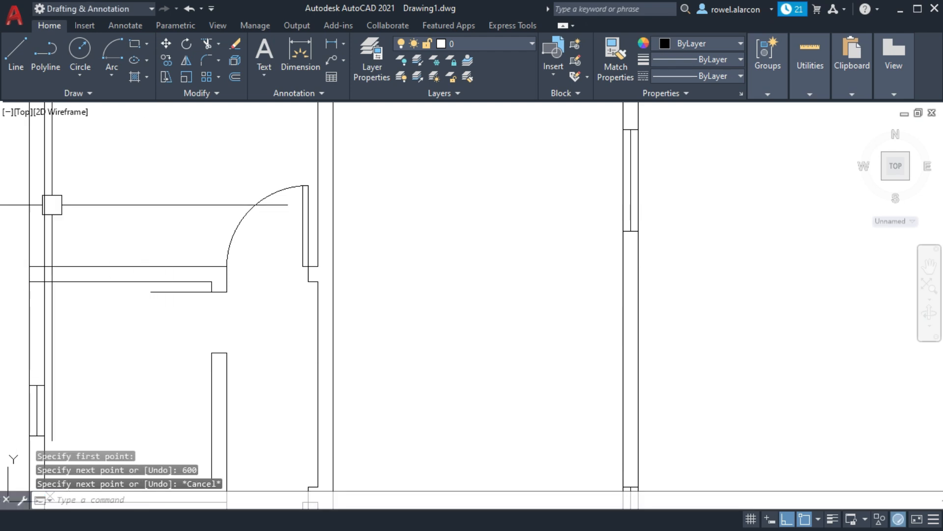
Draw the small room door's quarter-circle swing as a Center, Start, End arc from the leaf's free end down to the lower jamb.
click(111, 76)
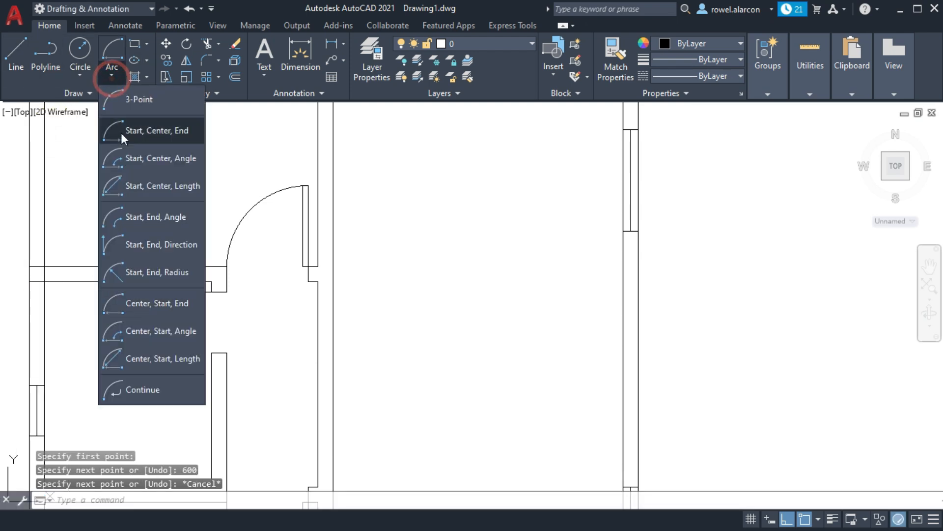
click(156, 304)
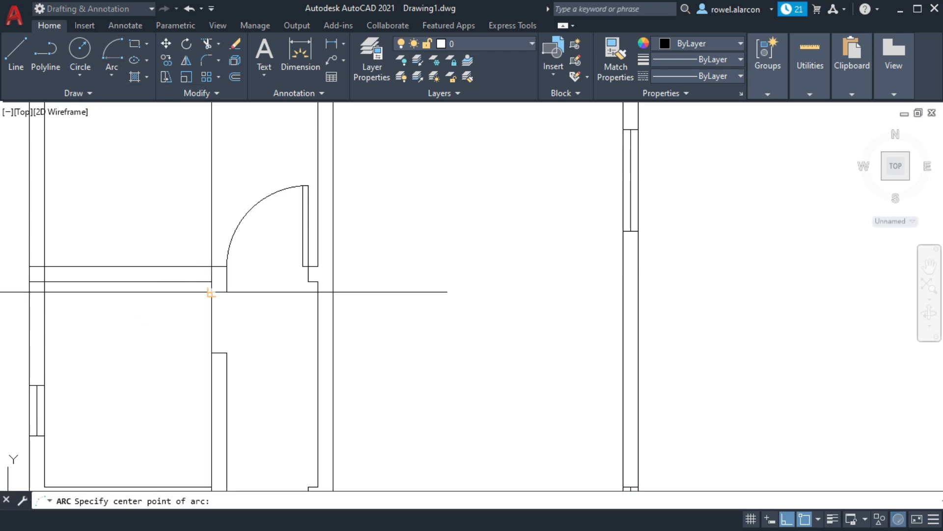
click(212, 292)
click(150, 292)
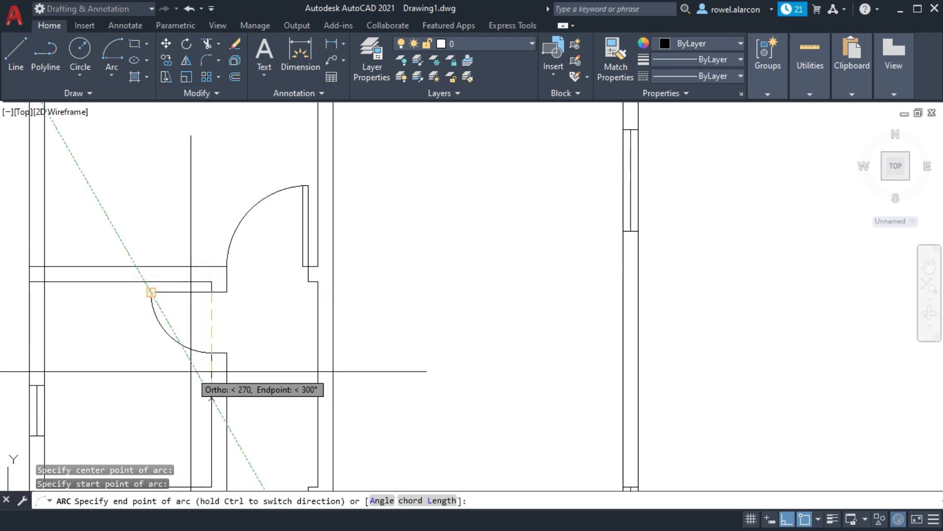
click(191, 372)
key(Escape)
Offset the small room door's 600 mm leaf line 50 mm downward to give the leaf its thickness.
text(o)
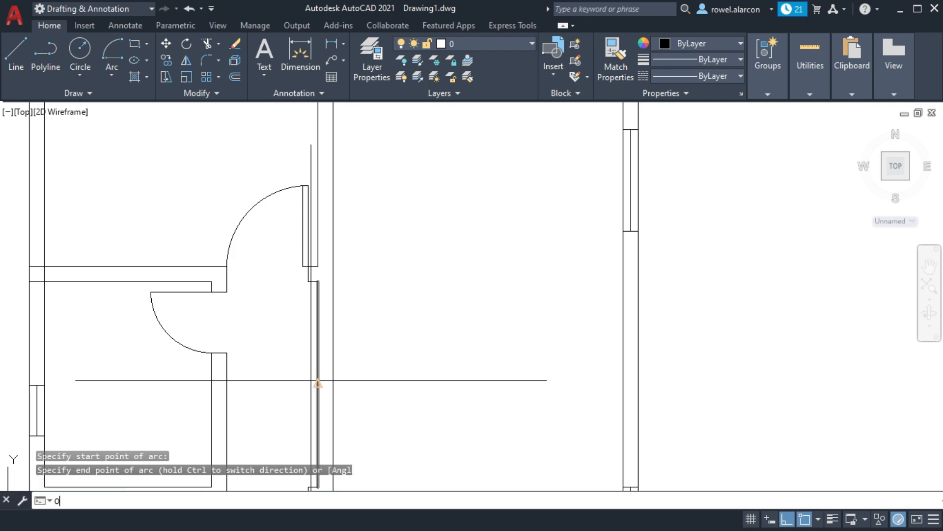
key(Return)
text(50)
key(Return)
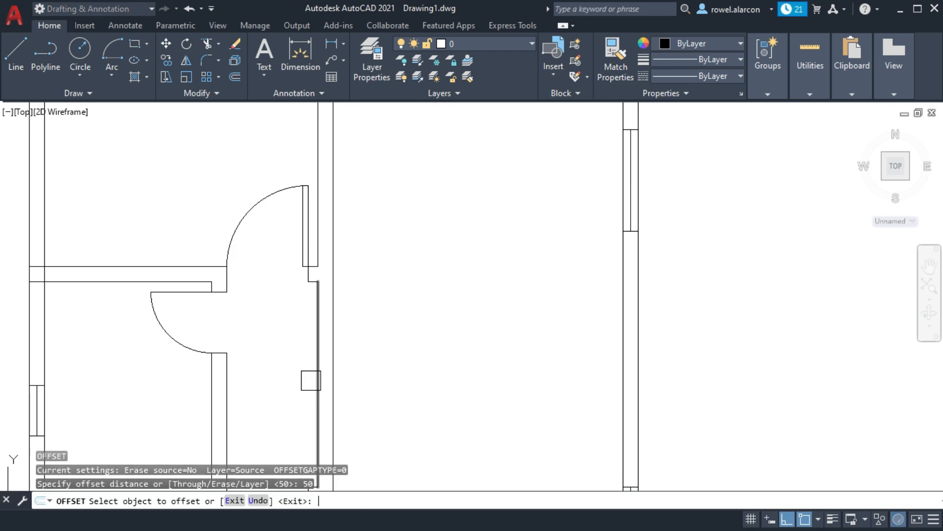
scroll(311, 381, up, 2)
click(98, 240)
click(109, 276)
key(Escape)
scroll(115, 245, up, 2)
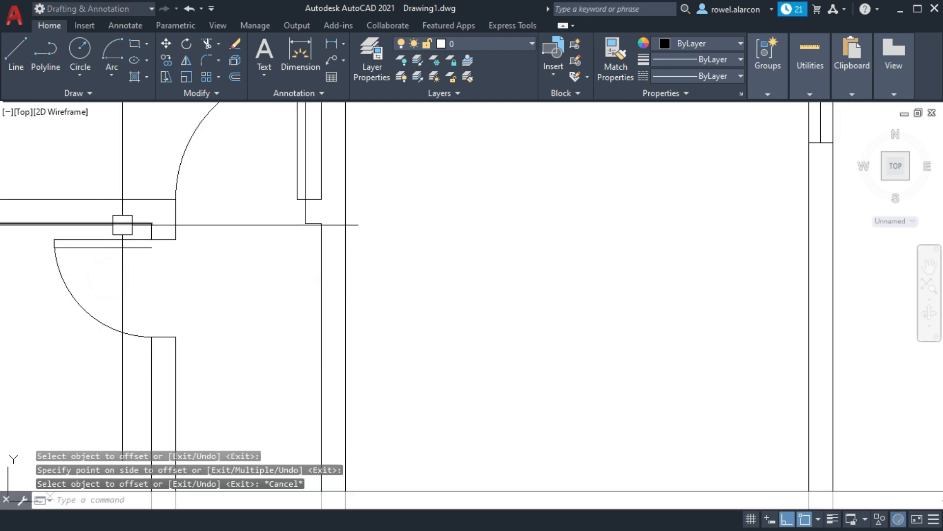
Close the hinge end of the small room door's leaf with a short line from the offset line's end to the jamb corner.
click(18, 48)
scroll(219, 284, up, 2)
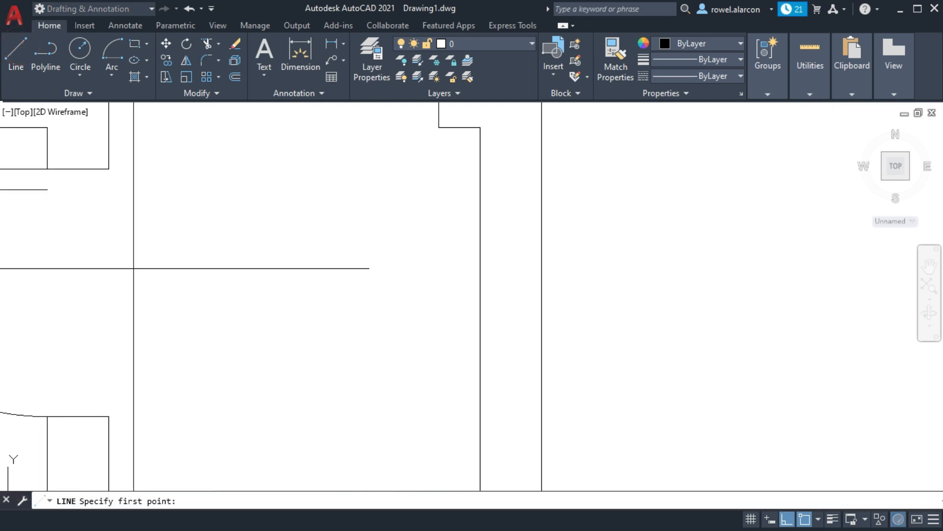
middle_drag(132, 267, 250, 294)
click(165, 216)
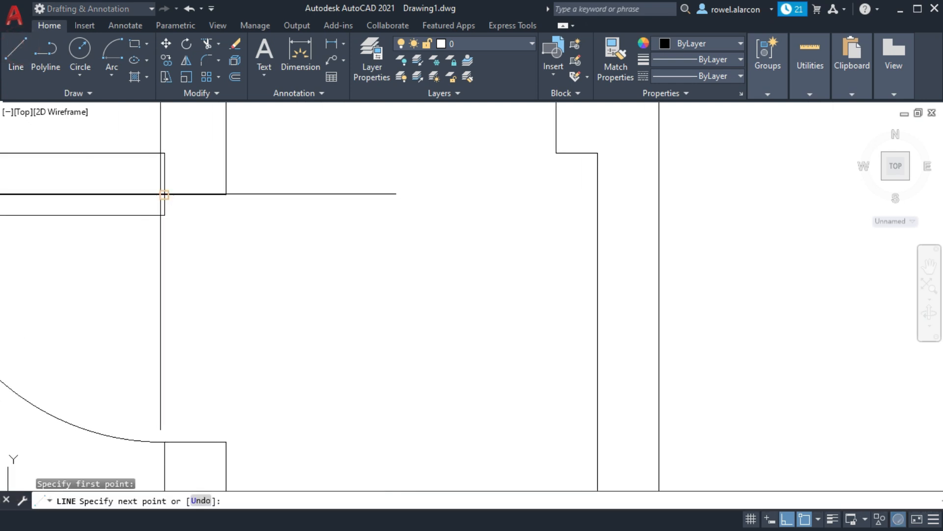
click(161, 194)
key(Escape)
Draw a quarter-circle Center, Start, End arc for the freestanding leaf line in the large room, from its upper end around to the left.
middle_drag(278, 217, 85, 261)
click(112, 76)
click(101, 308)
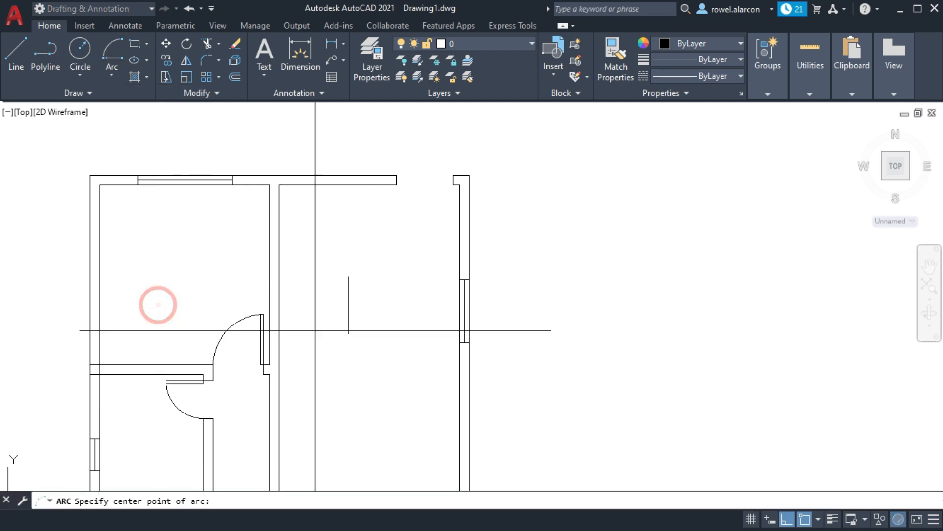
click(348, 276)
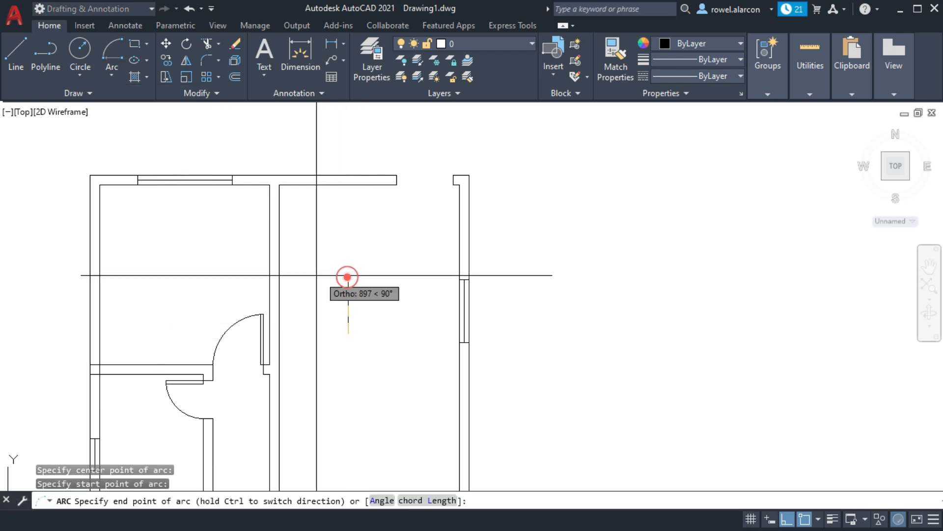
click(309, 358)
key(Escape)
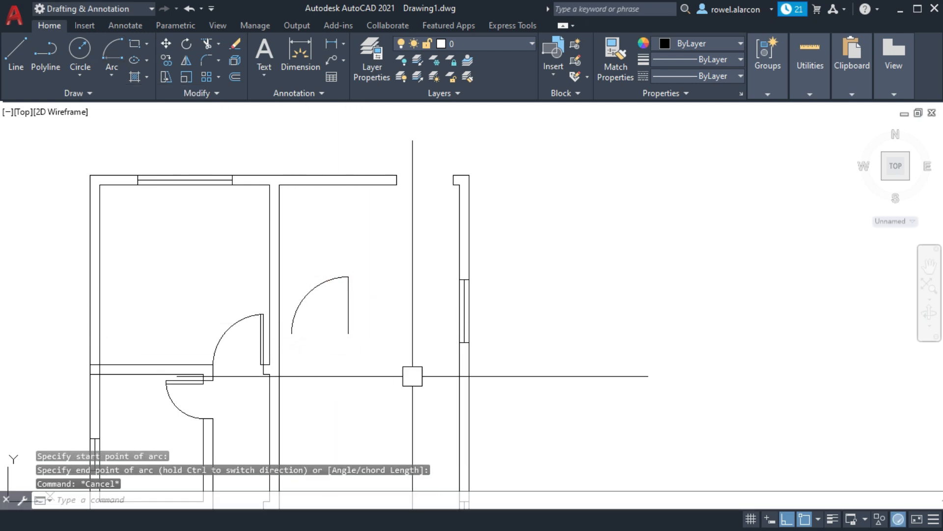
key(Escape)
Mirror the freestanding door's leaf line and arc downward about the horizontal axis through its hinge point, keeping the source objects.
click(378, 359)
click(287, 297)
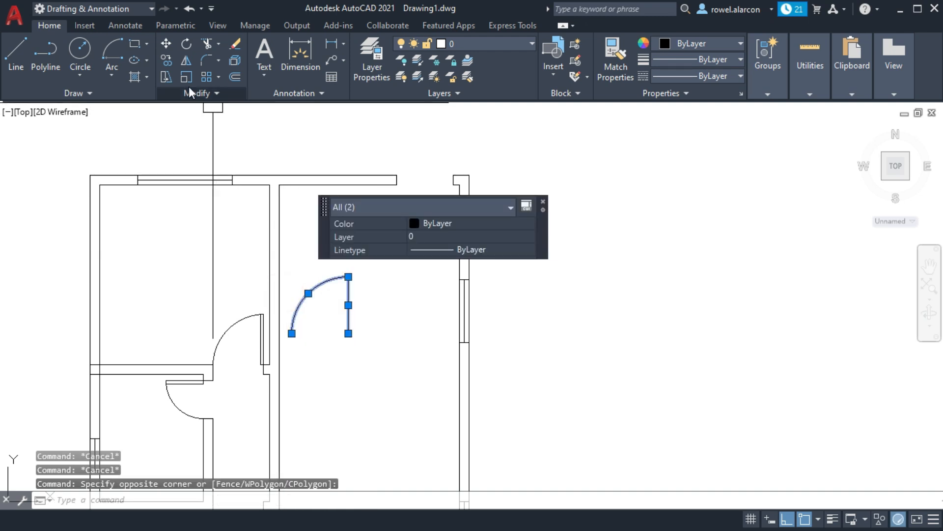
click(186, 63)
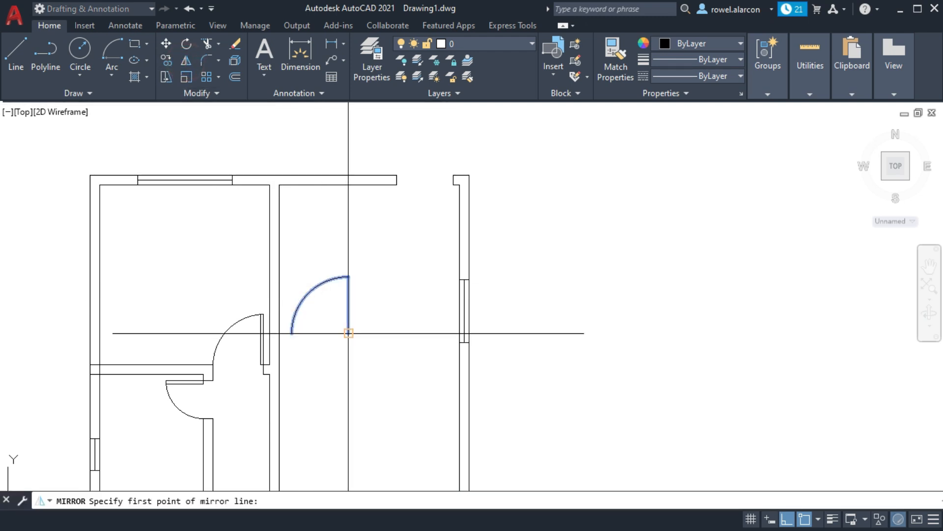
click(348, 333)
click(292, 333)
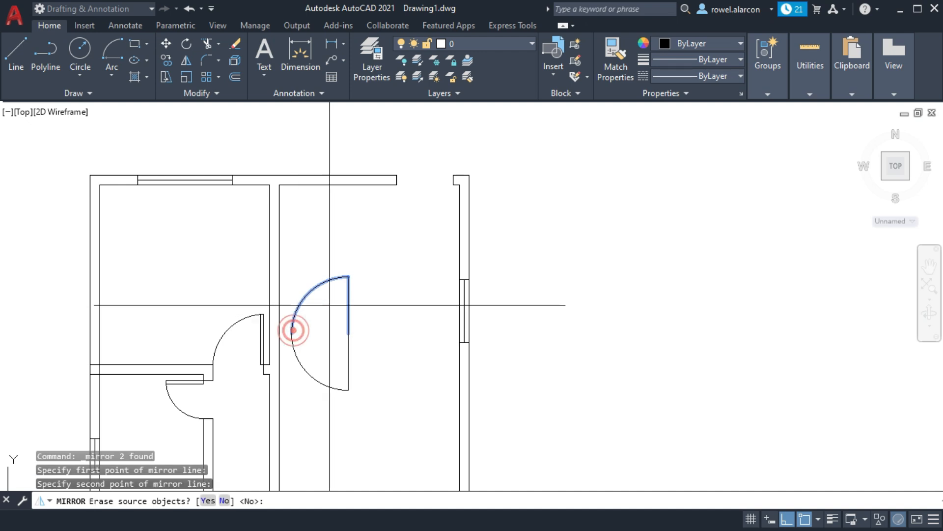
middle_drag(402, 354, 394, 343)
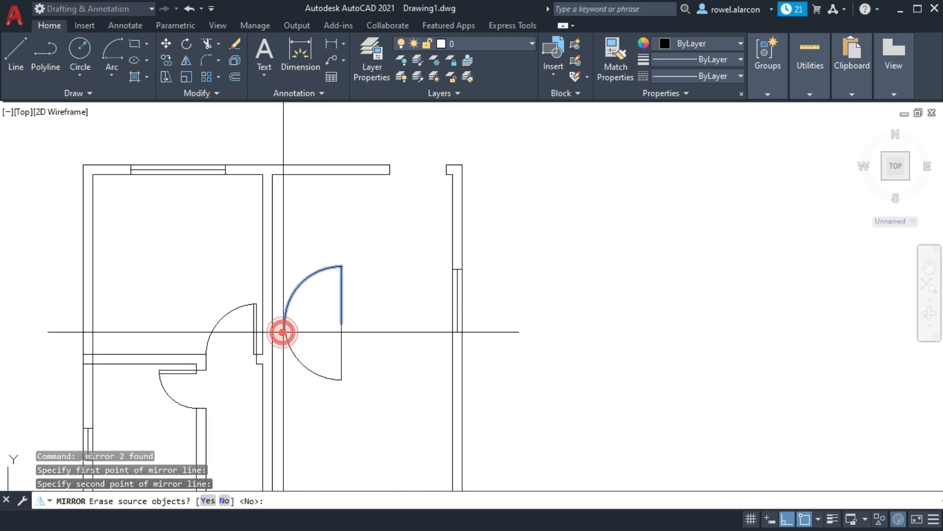
key(Return)
key(Escape)
key(Escape)
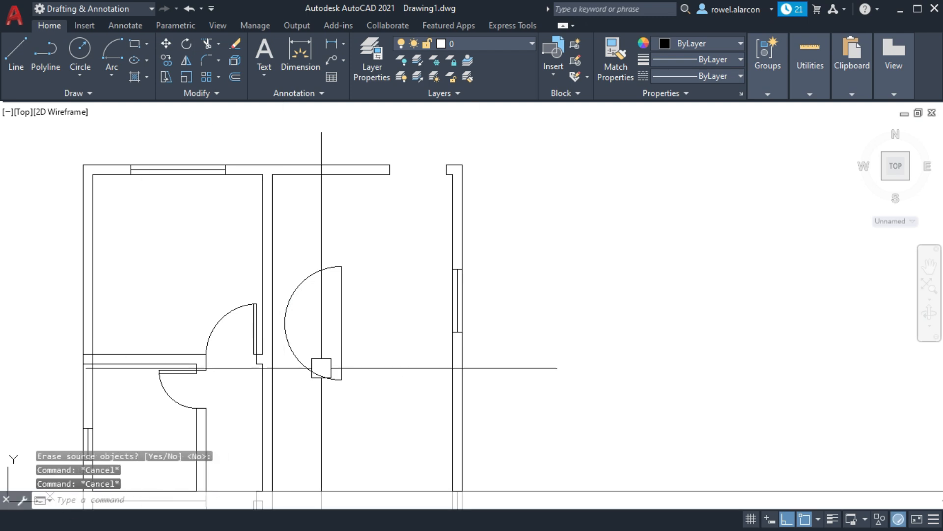
Move the mirrored lower door copy by its hinge point to the inner right jamb corner of the upper wall opening, with Ortho off.
click(342, 346)
click(310, 366)
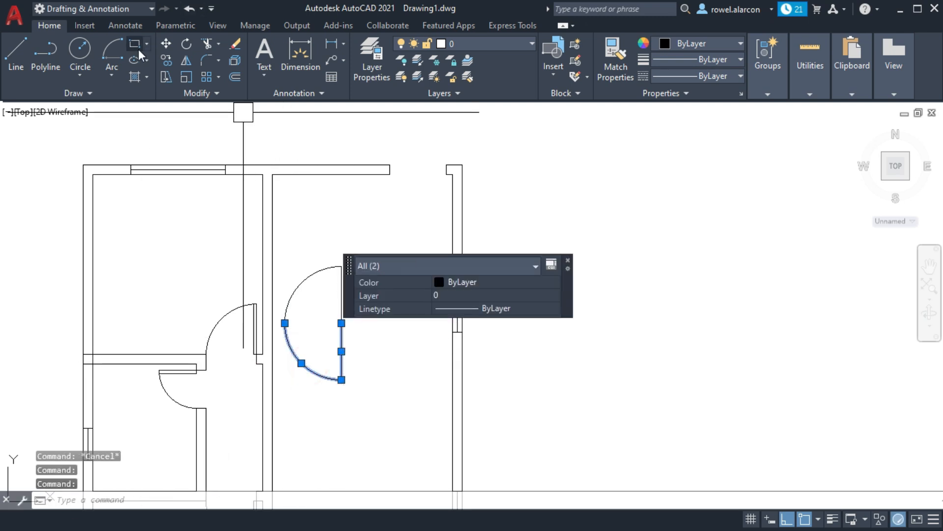
click(167, 54)
click(342, 323)
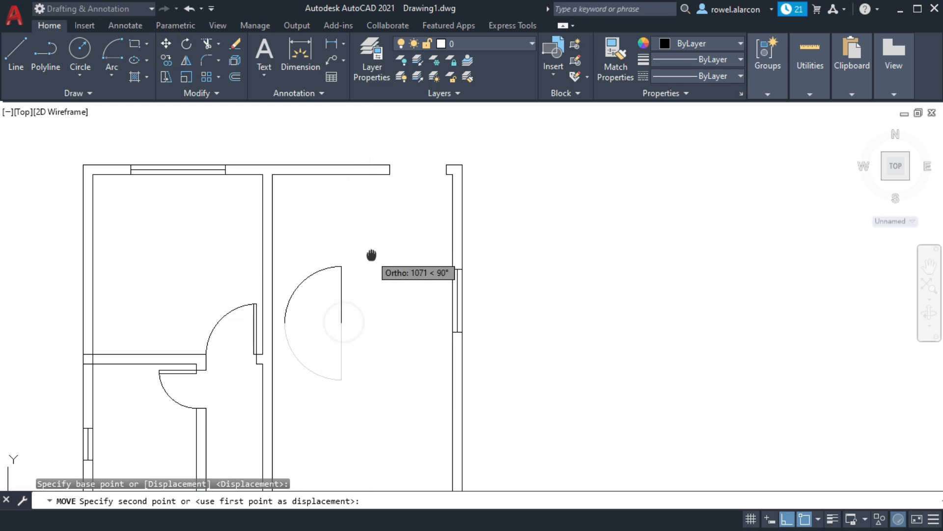
middle_drag(602, 398, 557, 464)
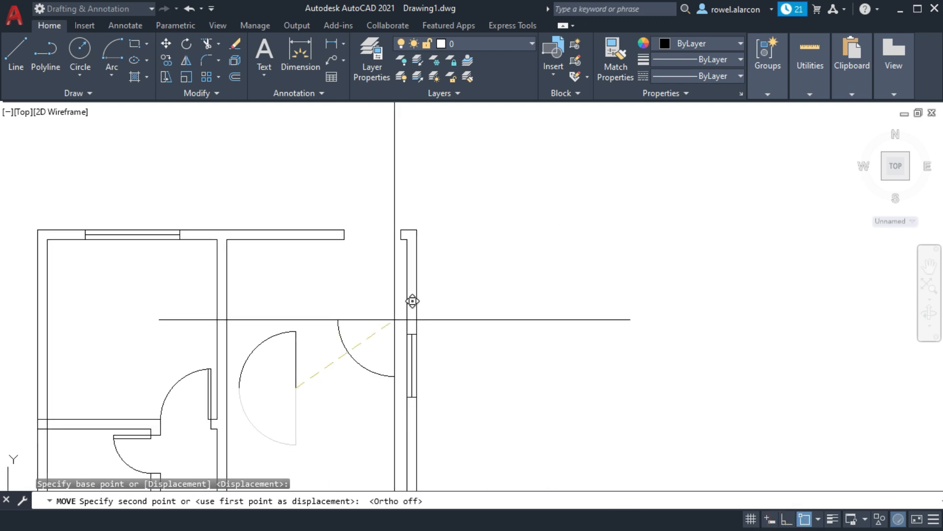
middle_drag(365, 287, 372, 341)
scroll(391, 315, up, 2)
key(Escape)
key(Escape)
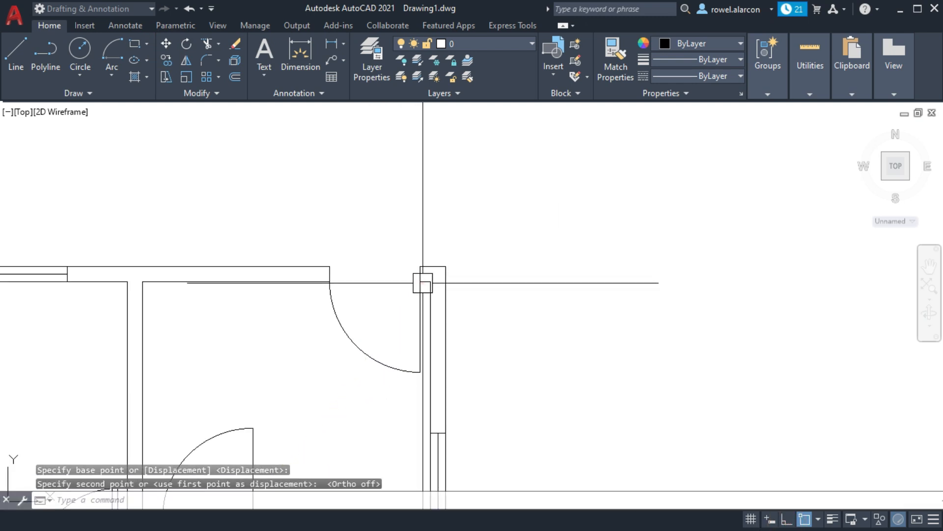
key(Escape)
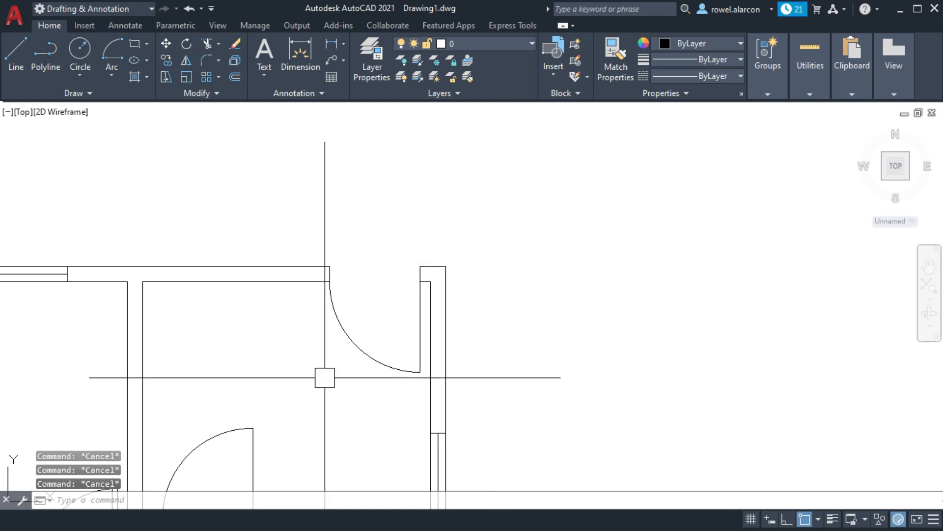
Offset the upper entrance door's leaf line 50 mm toward the opening to give the leaf its thickness.
text(o)
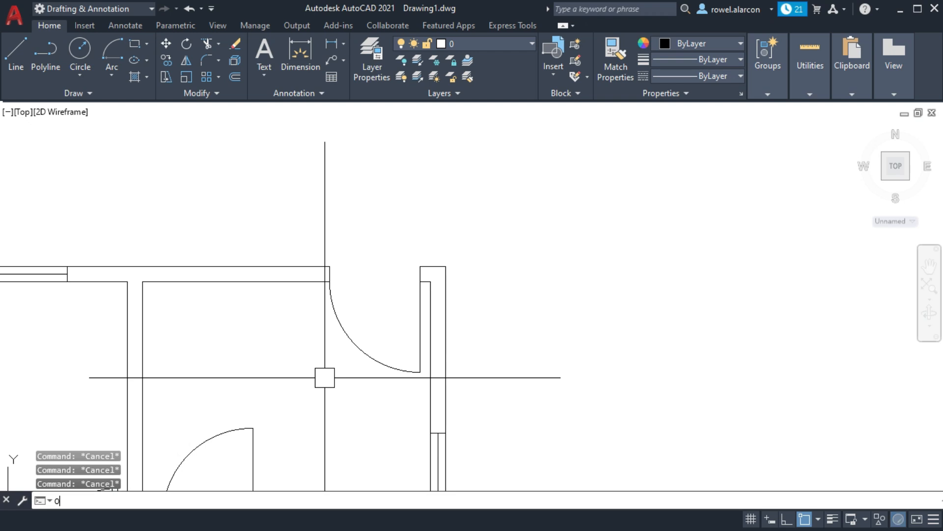
key(Return)
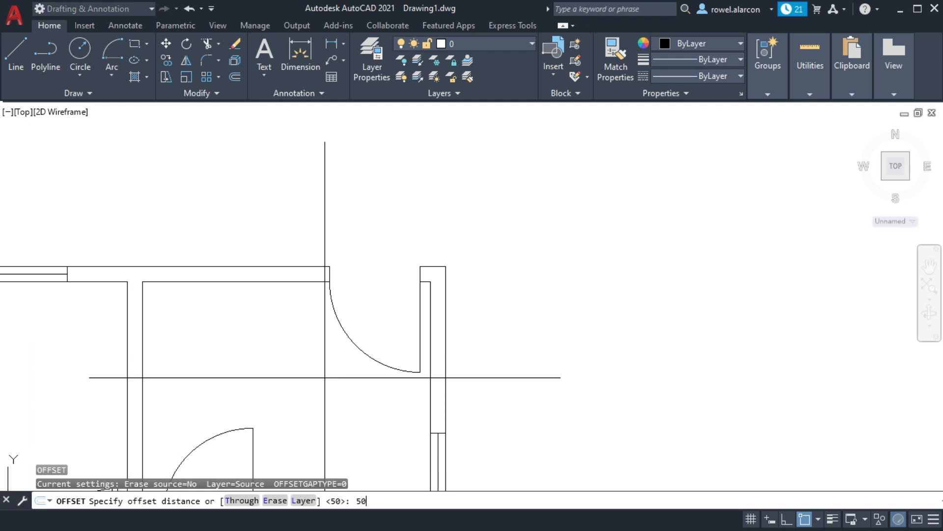
text(50)
key(Return)
scroll(430, 349, up, 2)
click(413, 334)
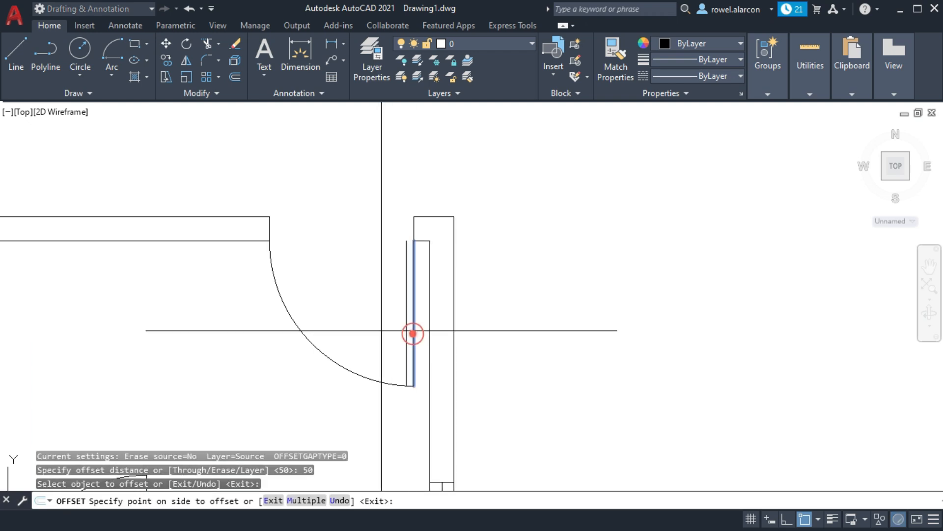
click(380, 326)
key(Escape)
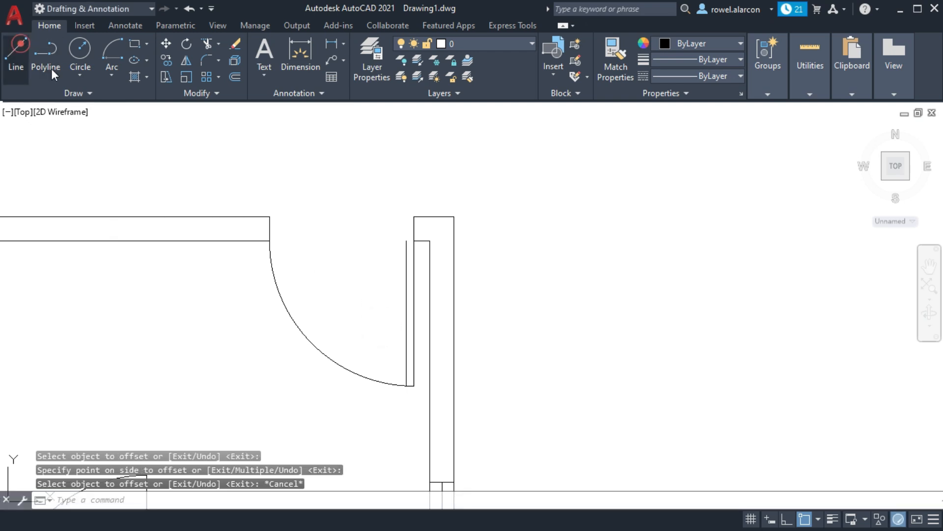
Close the hinge end of the upper entrance door's leaf with a short line from the jamb corner to the offset line.
click(16, 54)
scroll(326, 223, up, 2)
click(525, 272)
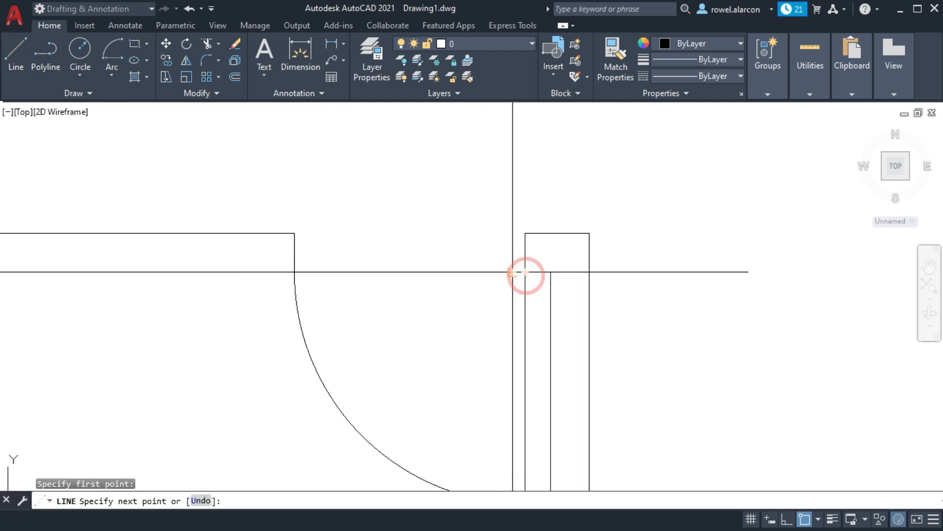
click(513, 272)
key(Escape)
Mirror the freestanding door's leaf line and arc to the right about its vertical leaf line, keeping the source objects.
middle_drag(275, 432, 363, 300)
scroll(305, 403, down, 2)
middle_drag(329, 475, 406, 230)
scroll(392, 310, down, 2)
middle_drag(367, 415, 432, 241)
scroll(360, 359, down, 2)
middle_drag(361, 360, 400, 375)
middle_drag(418, 135, 374, 322)
middle_drag(399, 216, 400, 338)
click(413, 274)
key(Escape)
click(393, 323)
click(327, 248)
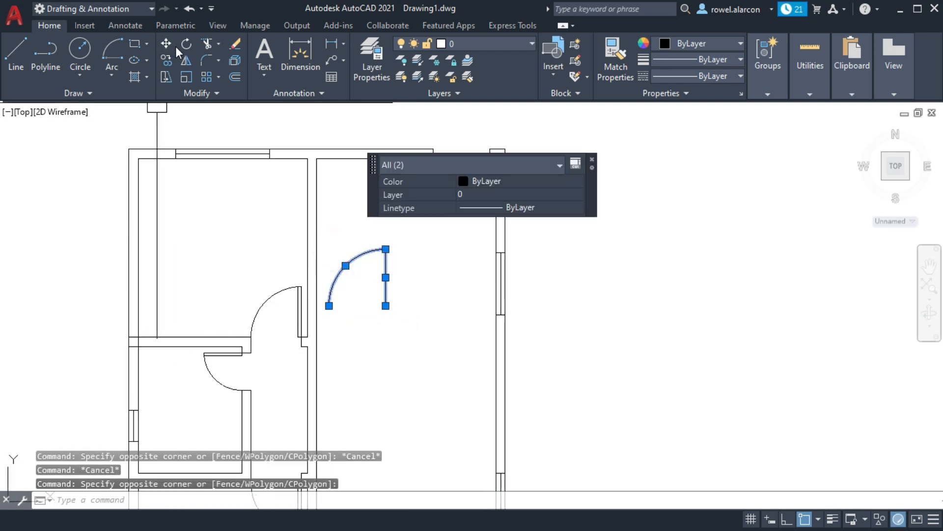
click(187, 60)
click(386, 305)
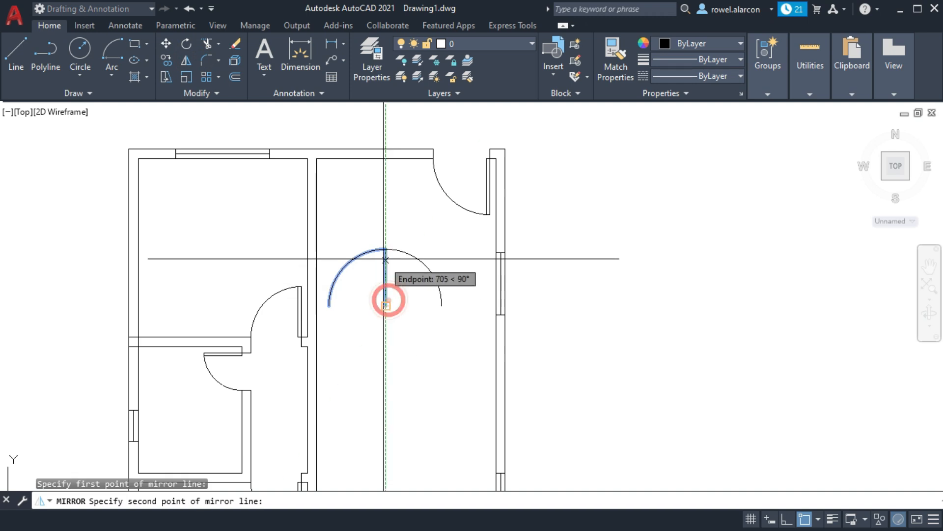
click(386, 250)
key(Return)
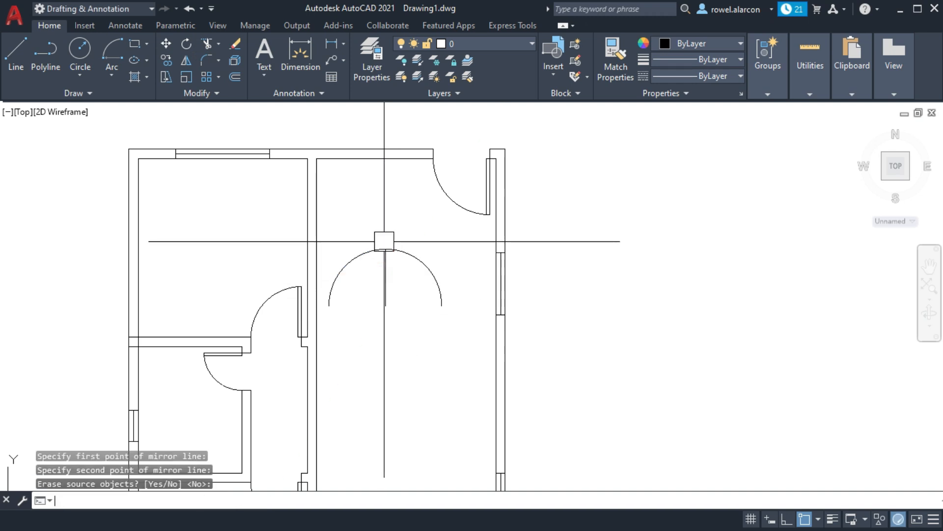
key(Escape)
Move the right-hand mirrored door by its hinge point to the inner left jamb corner of the large room's lower wall opening.
click(432, 270)
click(386, 275)
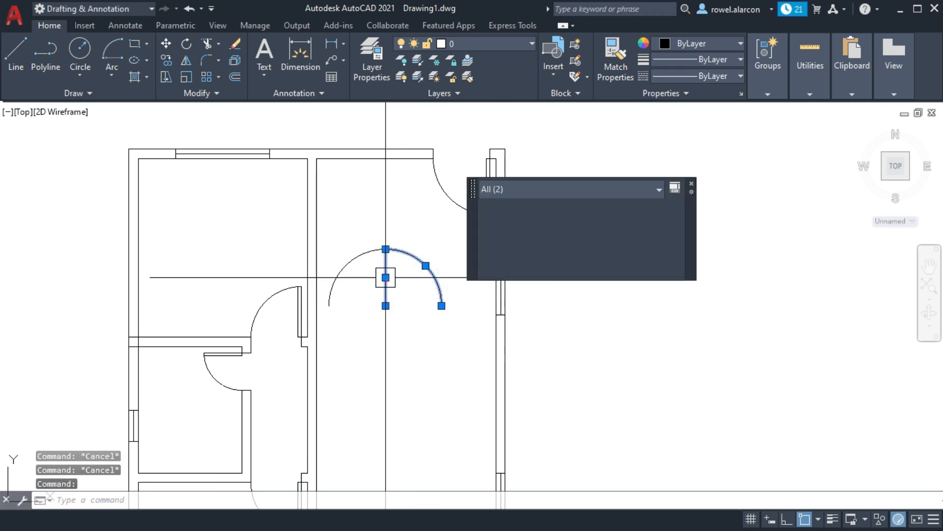
click(166, 48)
click(386, 305)
middle_drag(375, 381, 373, 281)
click(343, 355)
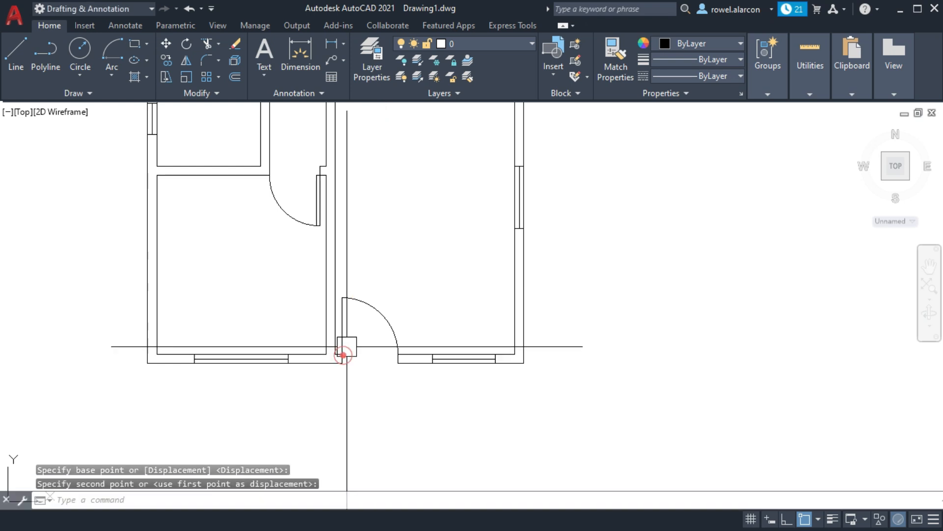
key(Escape)
key(Escape)
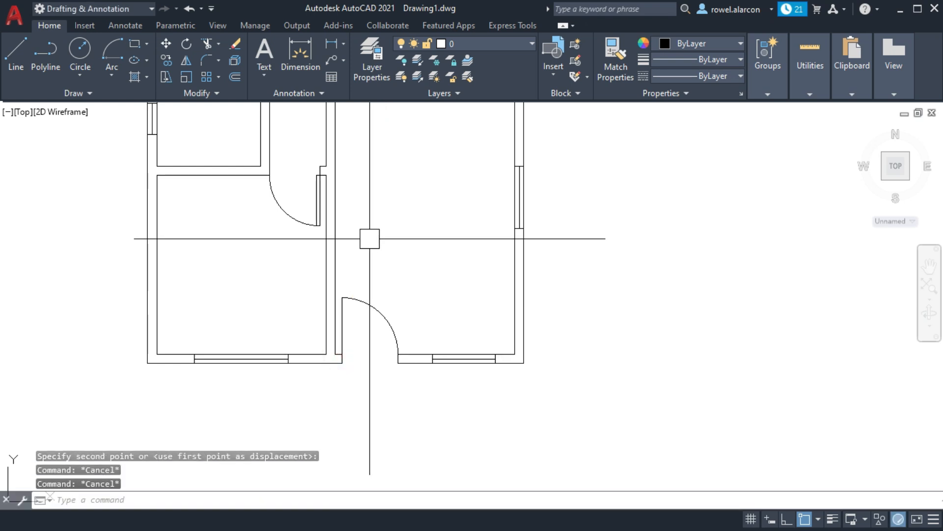
Offset the large room's lower door leaf line 50 mm to the right to give the leaf its thickness.
text(o)
key(Return)
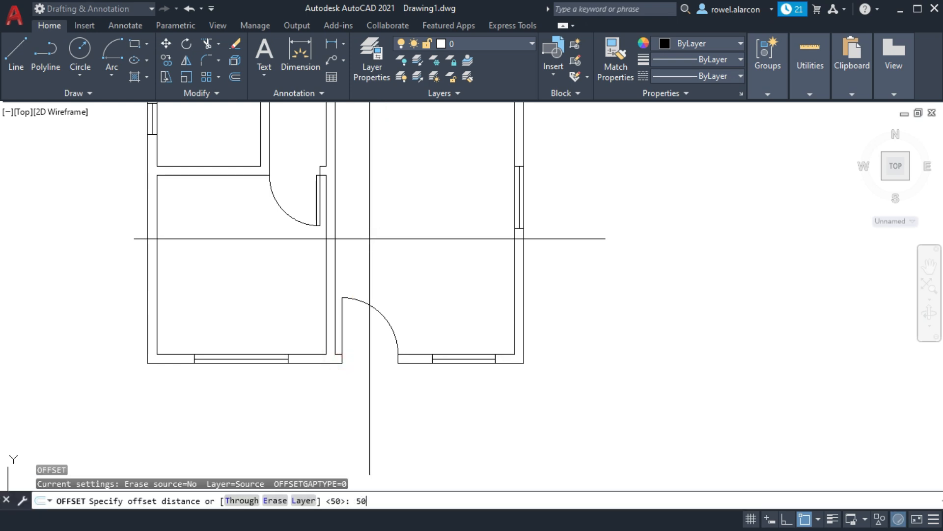
text(50)
key(Return)
scroll(371, 236, up, 2)
click(326, 384)
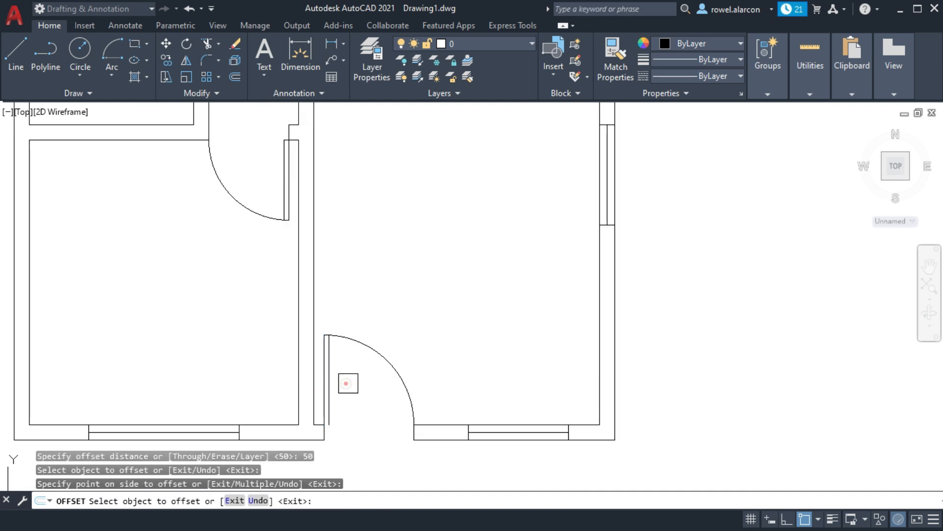
click(363, 379)
key(Escape)
text(l)
key(Return)
scroll(320, 412, up, 4)
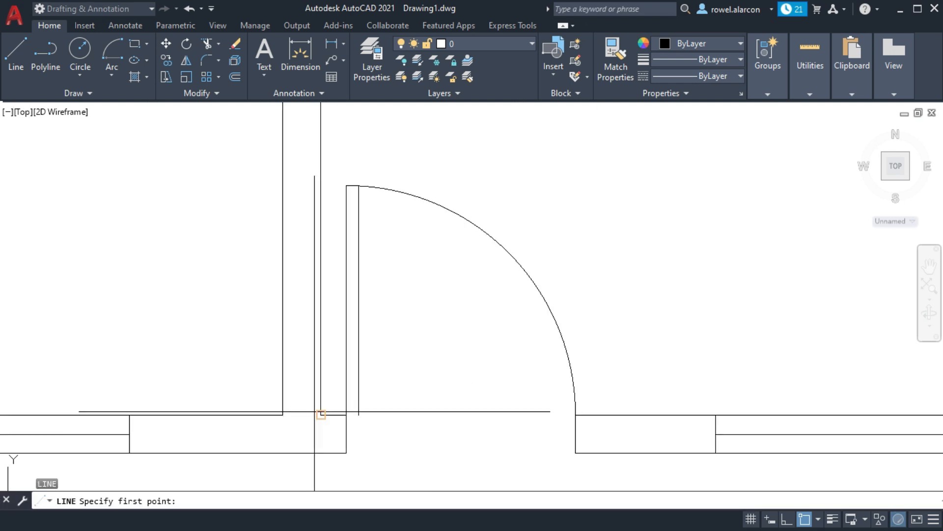
click(346, 415)
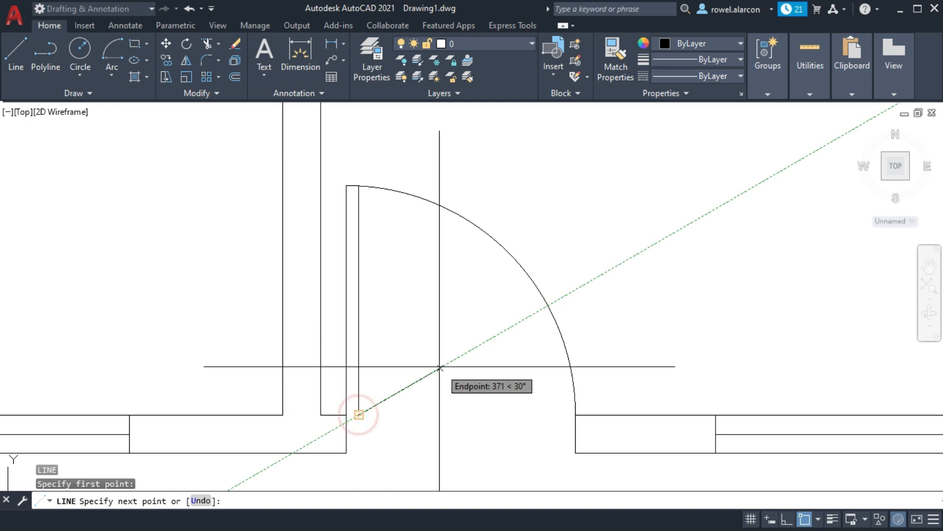
key(Escape)
key(Escape)
key(Escape)
Close the hinge end of the large room's lower door leaf with a short line from the jamb corner to the offset line.
scroll(403, 439, up, 2)
text(l)
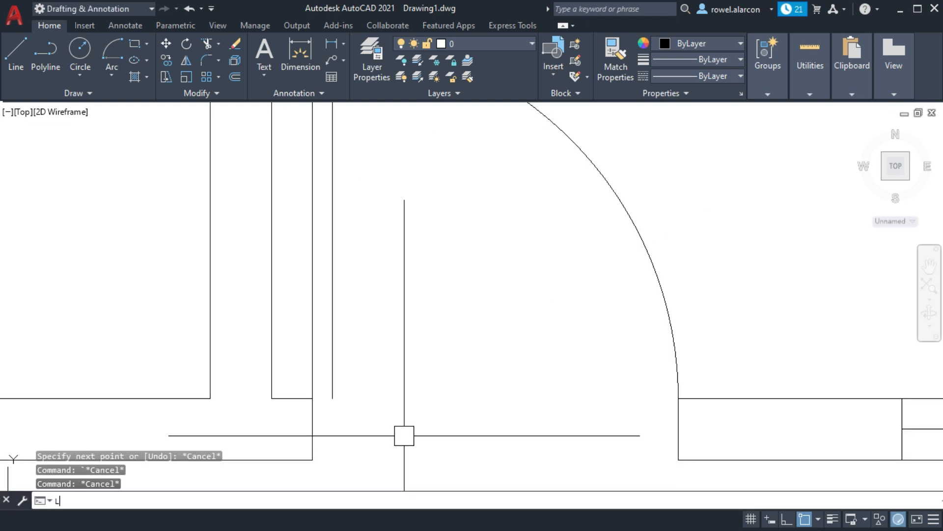
key(Return)
click(312, 398)
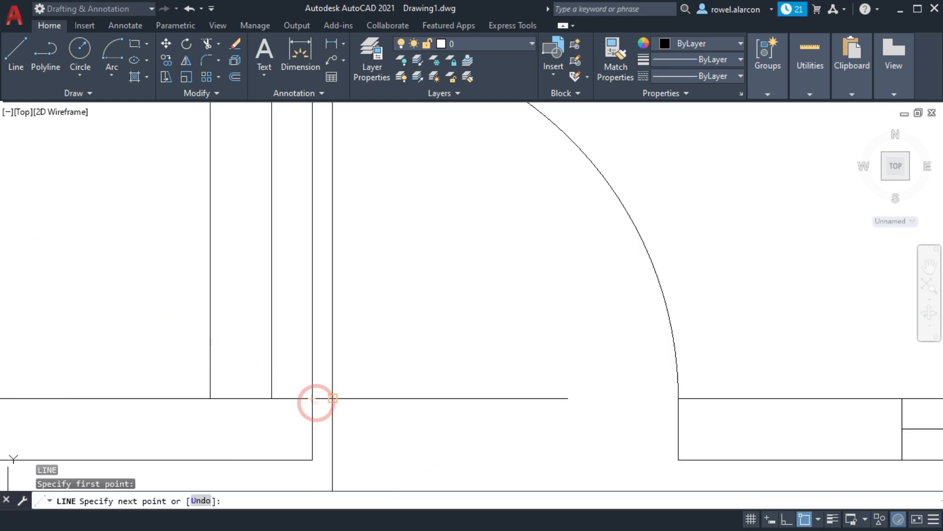
key(Escape)
key(Escape)
Delete the leftover freestanding door's leaf line and arc from the middle of the large room.
scroll(413, 344, down, 3)
mouse_move(551, 128)
middle_down()
mouse_move(470, 379)
mouse_move(475, 418)
middle_up()
scroll(478, 280, down, 3)
middle_drag(480, 158, 482, 283)
click(482, 270)
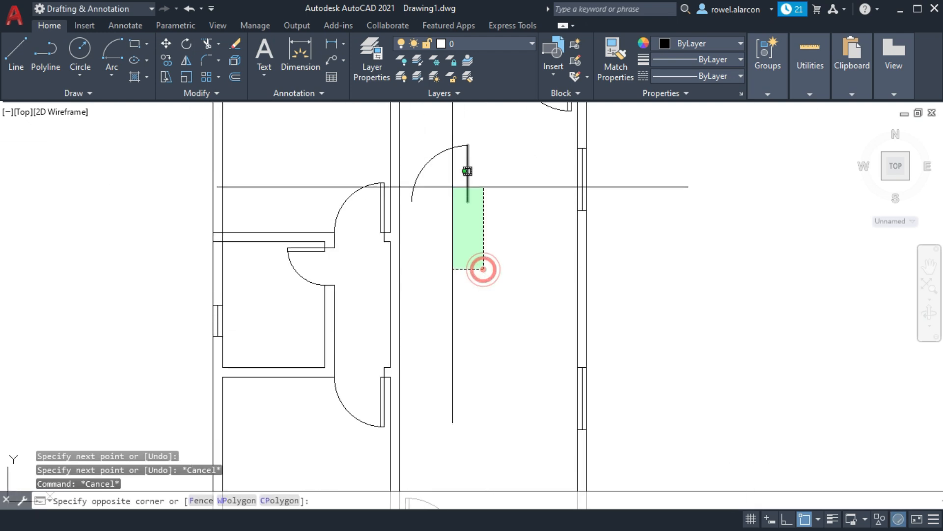
click(421, 150)
key(Delete)
scroll(442, 234, down, 3)
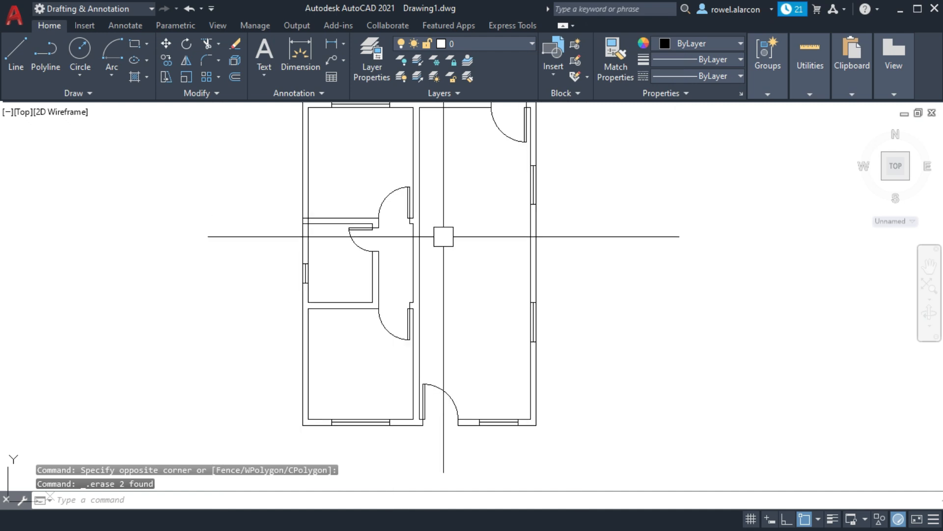
mouse_move(448, 242)
middle_down()
mouse_move(481, 217)
mouse_move(412, 283)
middle_up()
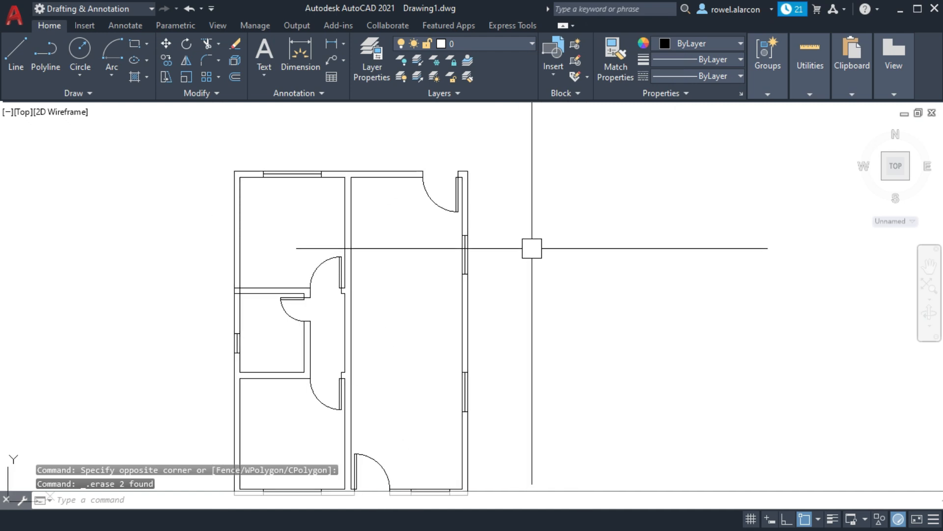
Trim the overlapping wall lines where the upper horizontal partition meets the left exterior wall.
scroll(526, 242, up, 2)
middle_drag(246, 231, 435, 322)
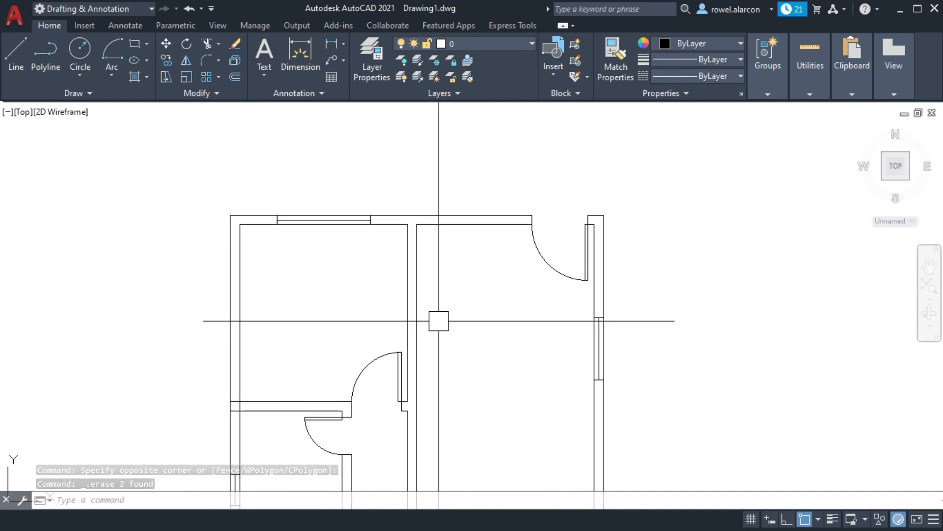
middle_drag(277, 288, 315, 222)
middle_drag(325, 279, 362, 215)
scroll(338, 249, up, 2)
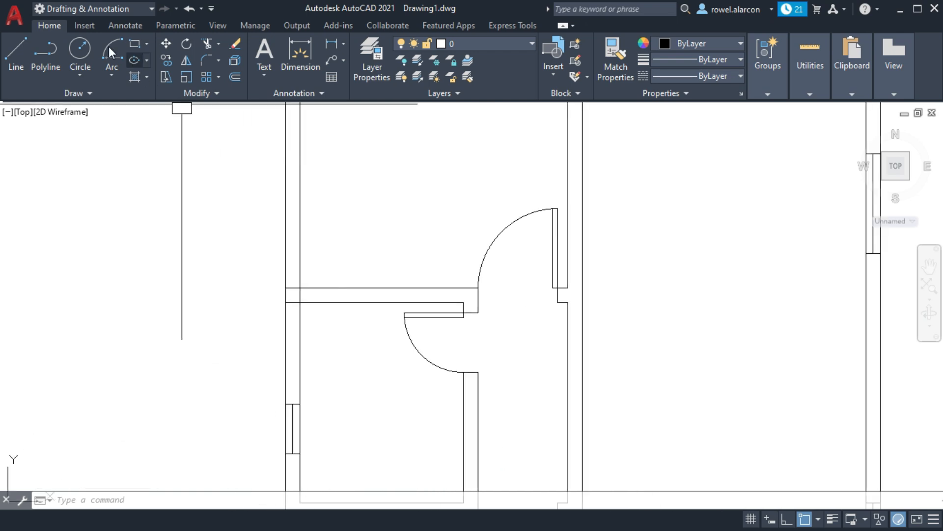
scroll(344, 283, up, 4)
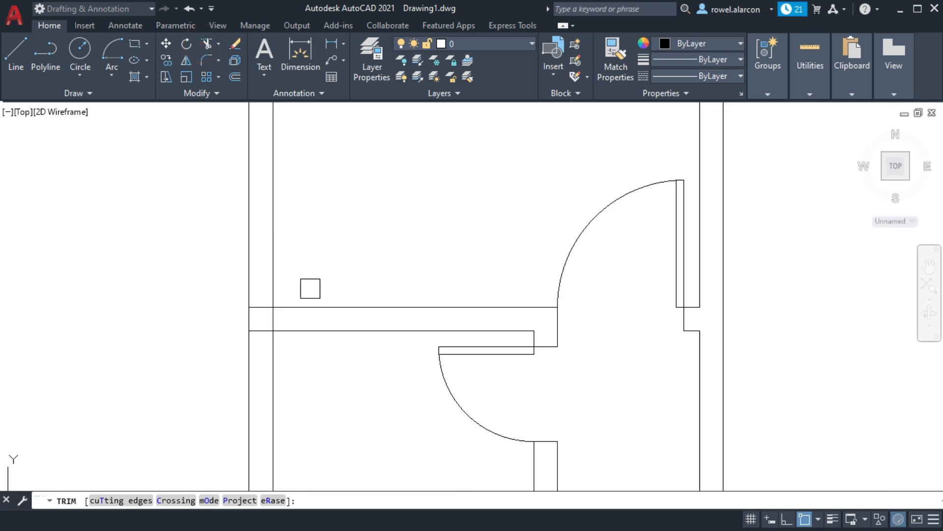
click(211, 328)
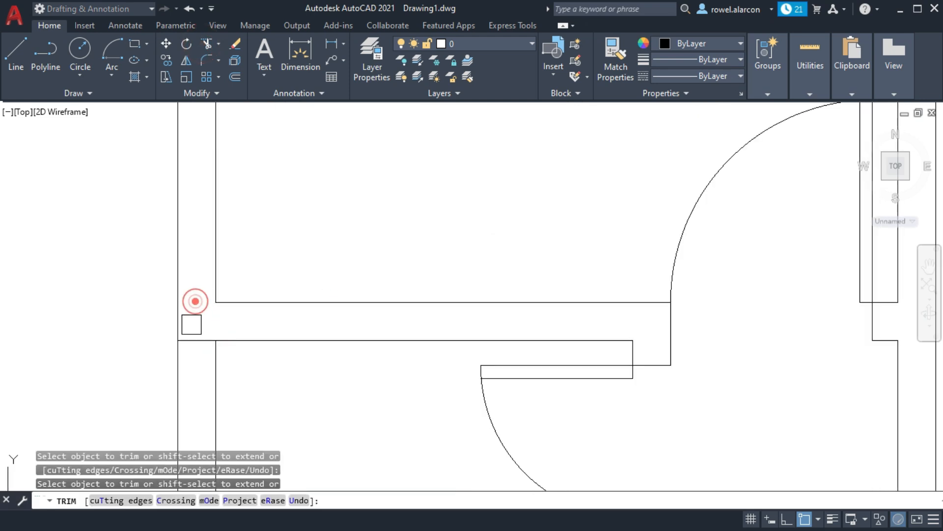
middle_drag(304, 225, 289, 171)
scroll(686, 318, down, 4)
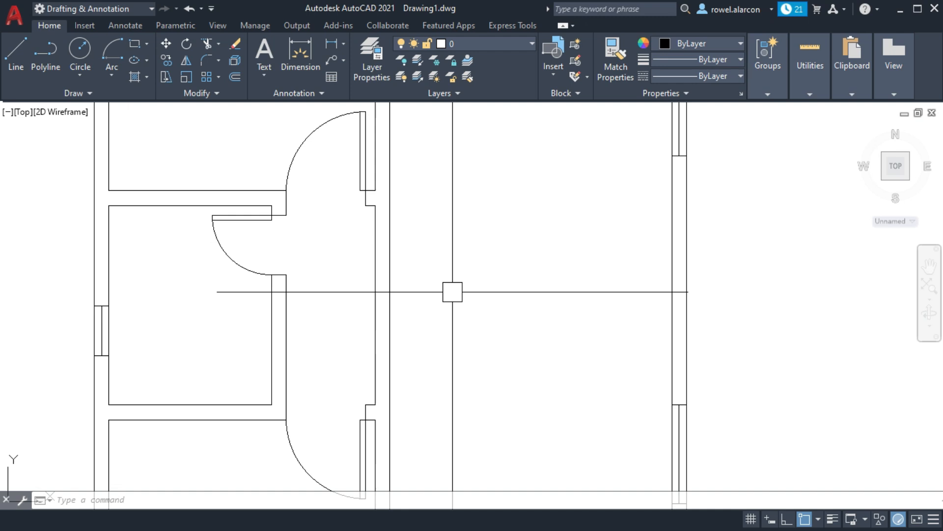
Draw a short line across the central wall's thickness, level with the lower corner of the upper hallway door's jamb.
middle_drag(453, 295, 445, 220)
middle_drag(434, 263, 431, 276)
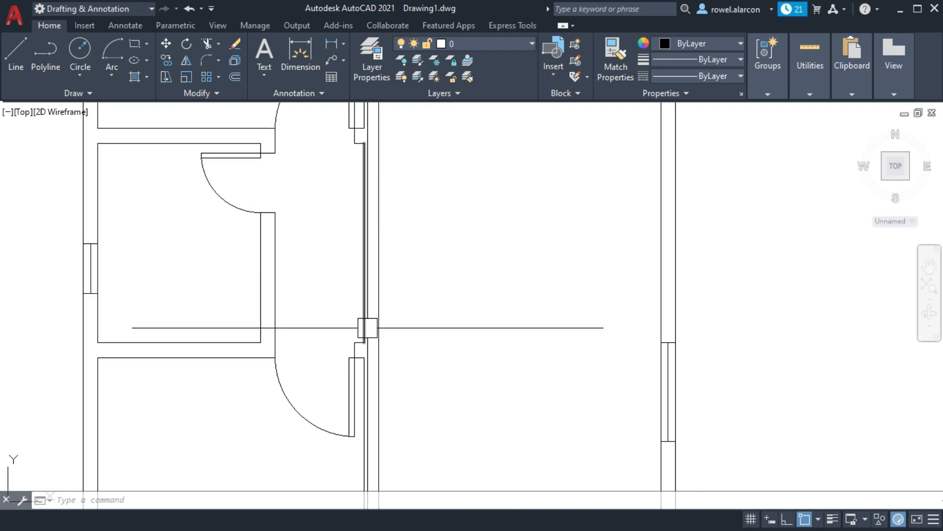
middle_drag(440, 238, 389, 293)
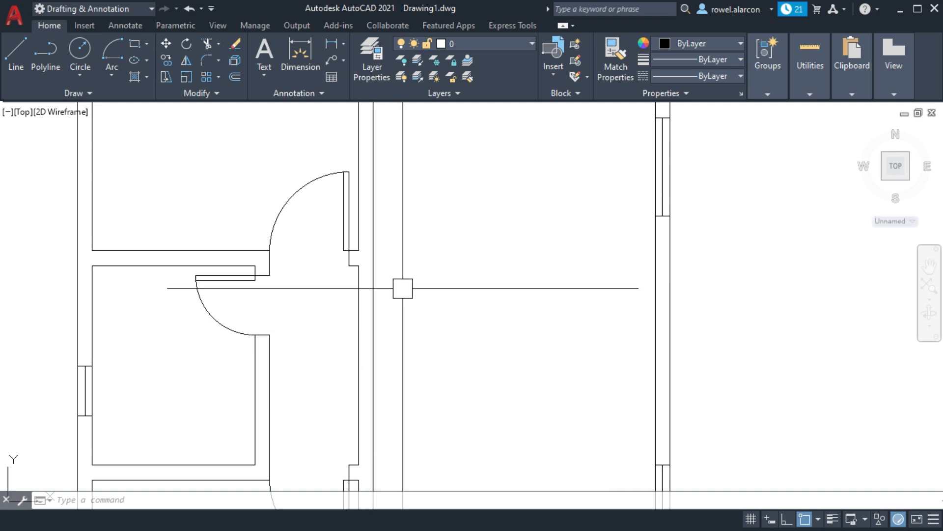
middle_drag(402, 288, 409, 294)
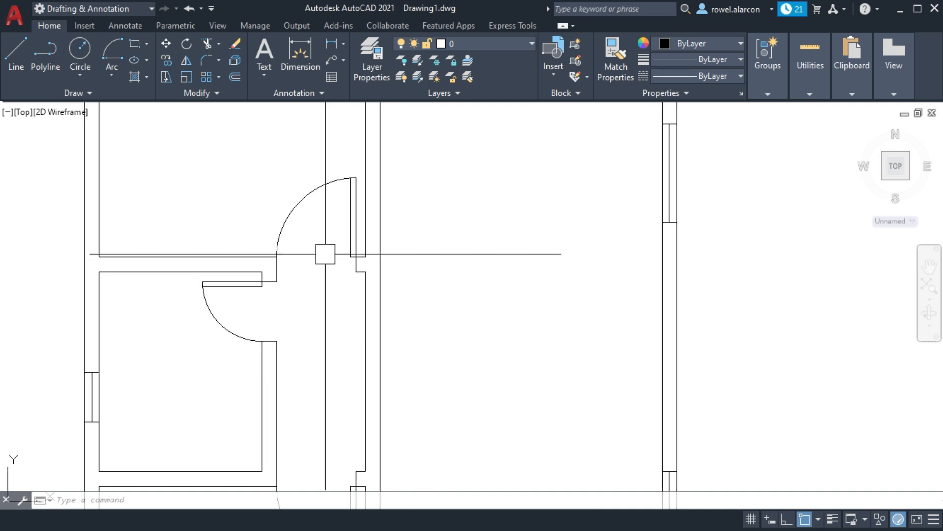
click(17, 51)
scroll(367, 287, up, 3)
click(348, 256)
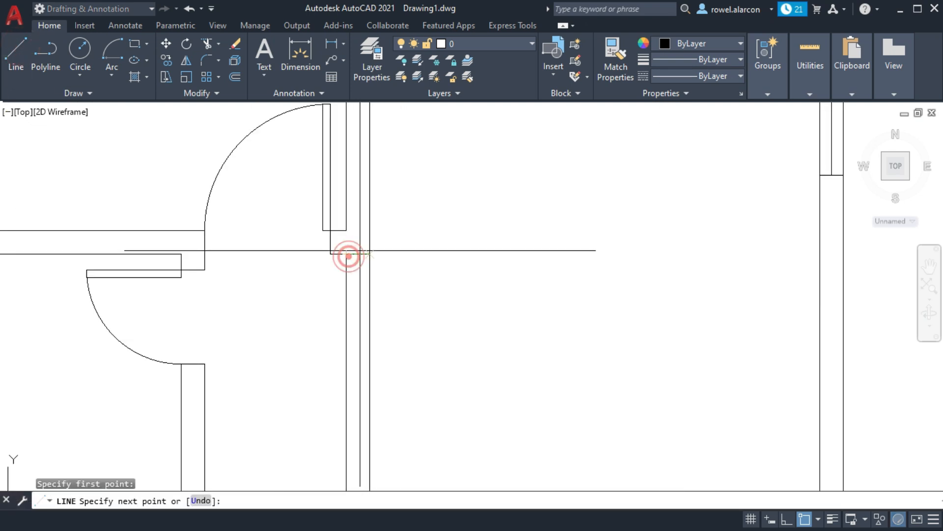
click(370, 254)
key(Escape)
Draw a matching short line across the central wall's thickness at the upper corner of the lower hallway door's jamb.
middle_drag(406, 317, 436, 264)
middle_drag(438, 339, 431, 261)
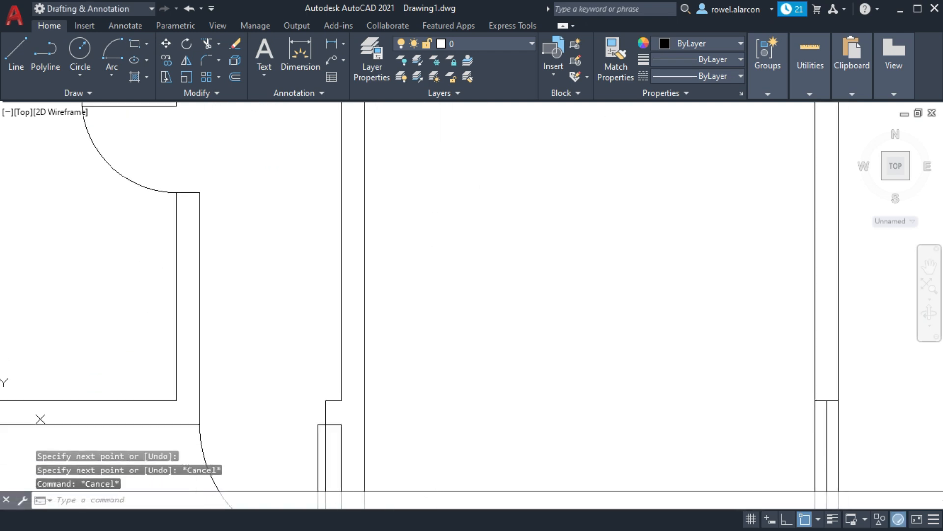
click(17, 51)
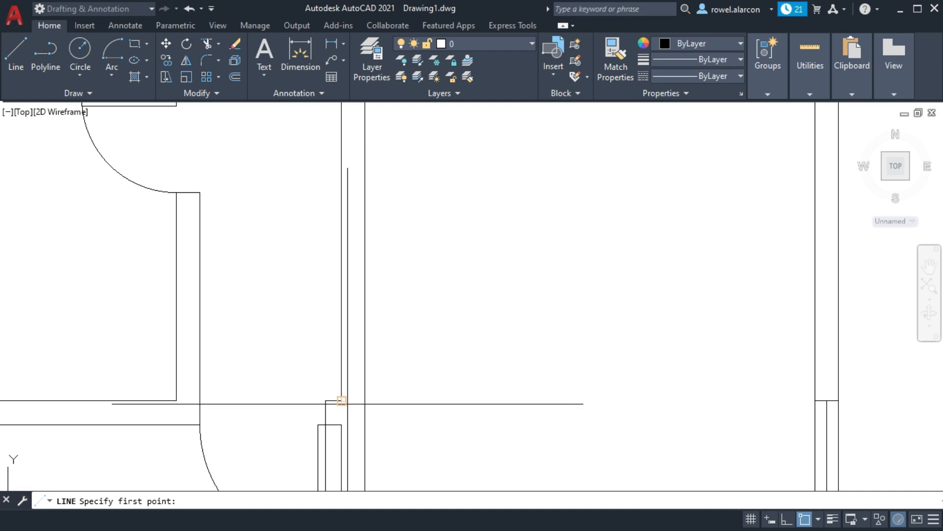
click(341, 401)
key(Escape)
key(Escape)
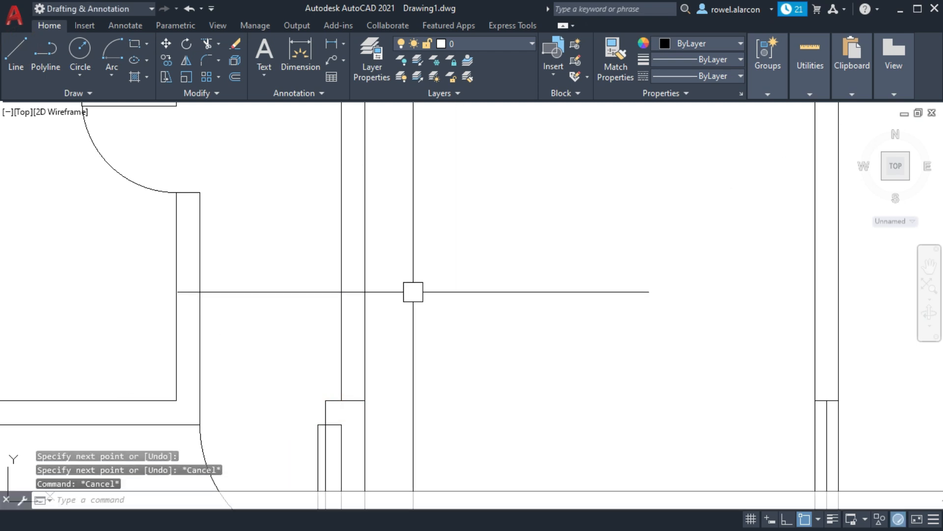
Trim the central wall lines between the two short end lines to open the hallway to the large room.
text(tr)
key(Return)
drag(413, 291, 332, 257)
scroll(375, 271, down, 2)
mouse_move(418, 341)
middle_down()
mouse_move(403, 259)
mouse_move(416, 289)
middle_up()
middle_drag(422, 245, 435, 348)
key(Escape)
key(Escape)
middle_drag(410, 254, 395, 297)
middle_drag(404, 210, 422, 435)
Redraw the right face of the upper central wall from the top wall's inner line down to the short end line.
click(16, 48)
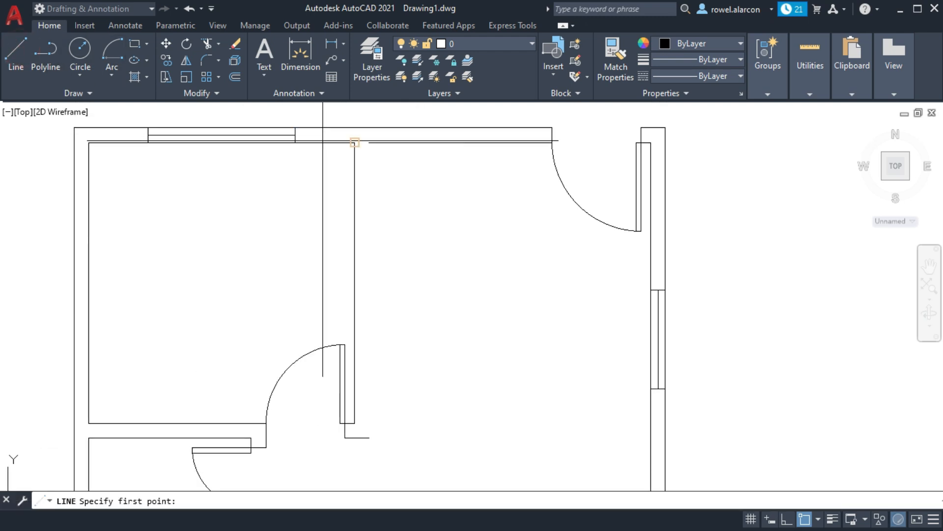
click(369, 142)
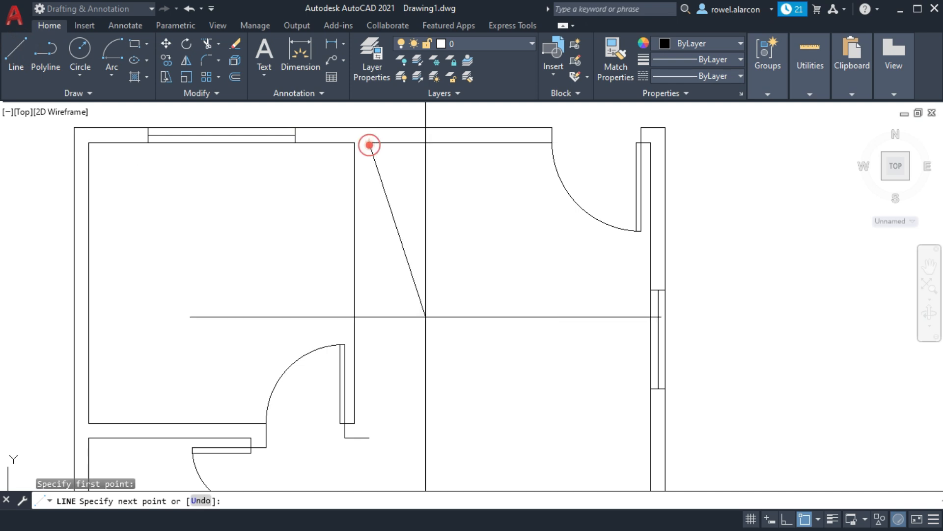
click(369, 437)
key(Escape)
key(Escape)
key(Escape)
key(Escape)
middle_drag(431, 385, 415, 316)
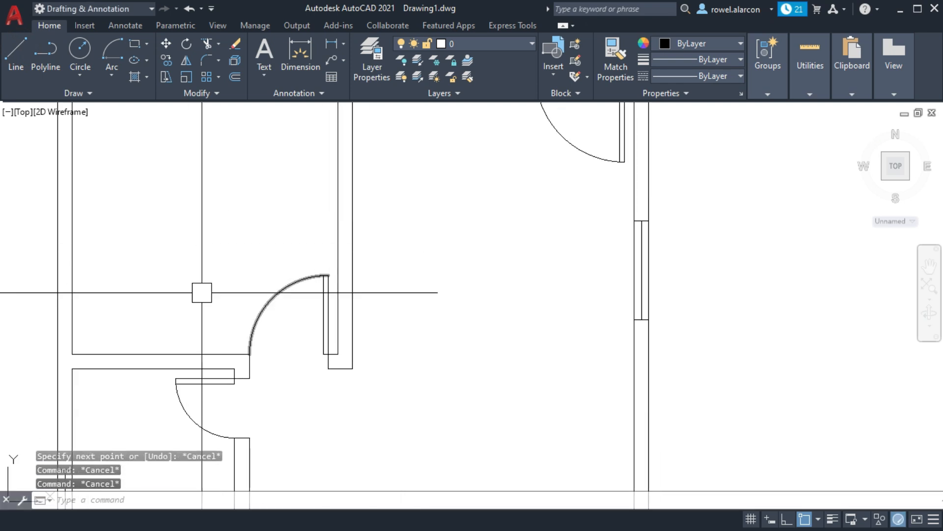
Start a hatch and set its fill type to Solid.
scroll(505, 331, down, 4)
scroll(484, 322, up, 4)
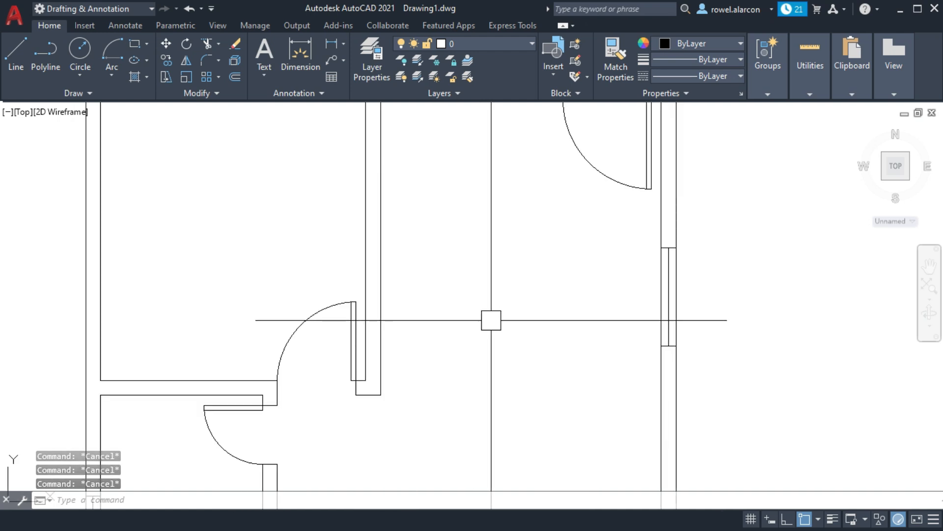
click(147, 77)
click(161, 104)
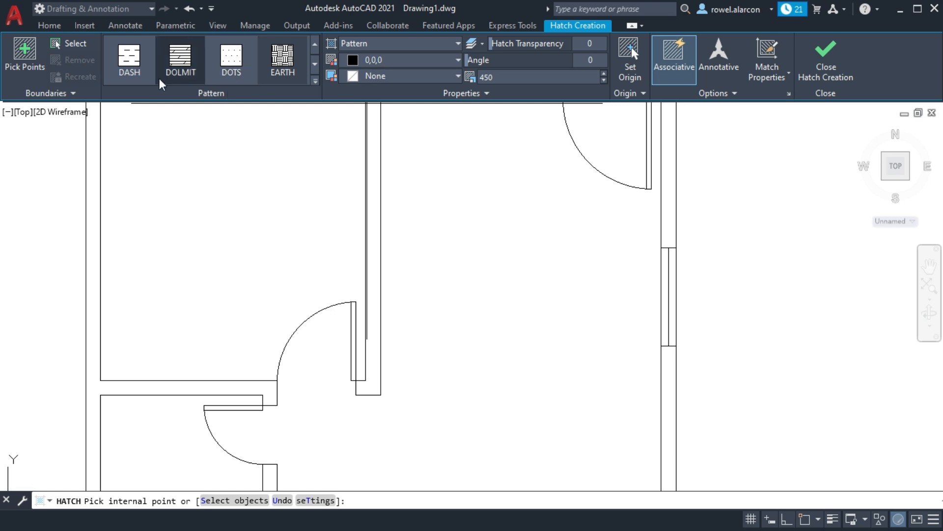
click(458, 43)
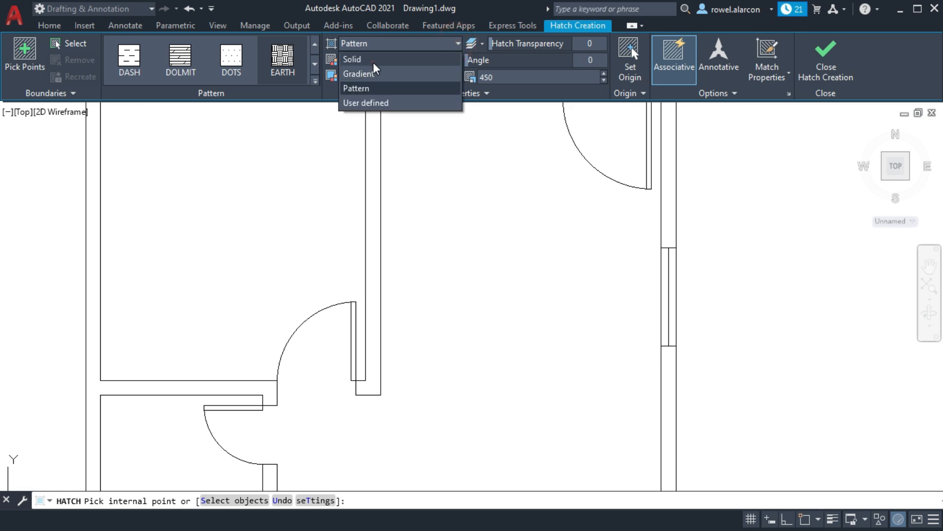
click(373, 61)
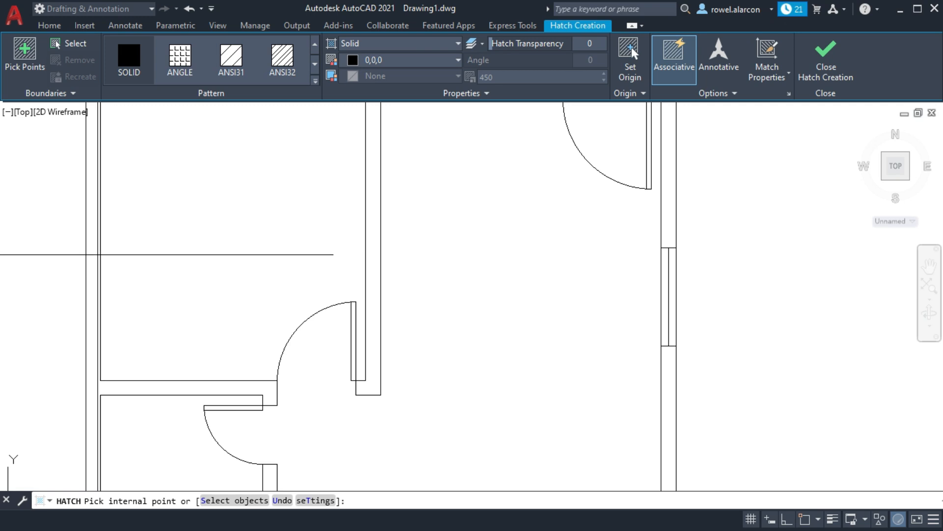
Fill the upper left wall, its partition, the top and upper central walls, and the right wall's upper and middle sections with solid hatch.
click(93, 254)
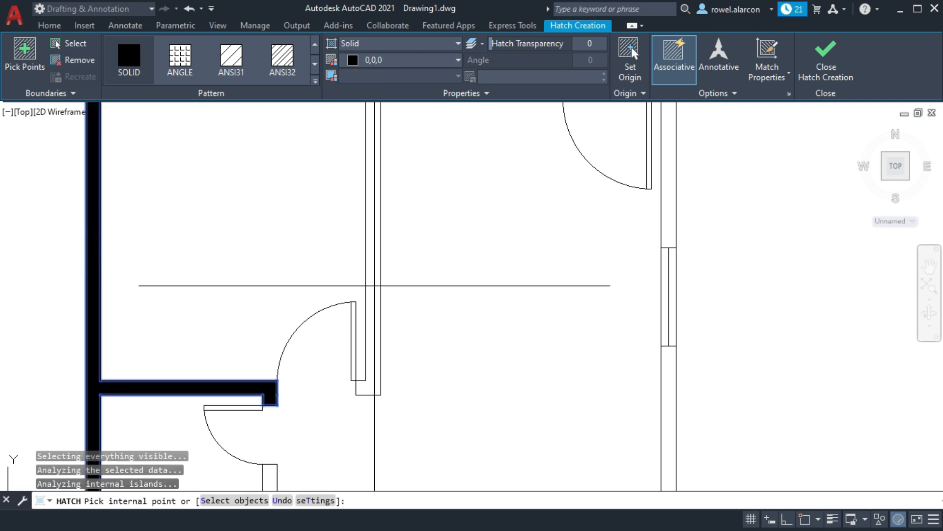
click(375, 286)
mouse_move(455, 278)
middle_down()
mouse_move(455, 373)
mouse_move(432, 280)
mouse_move(403, 263)
middle_up()
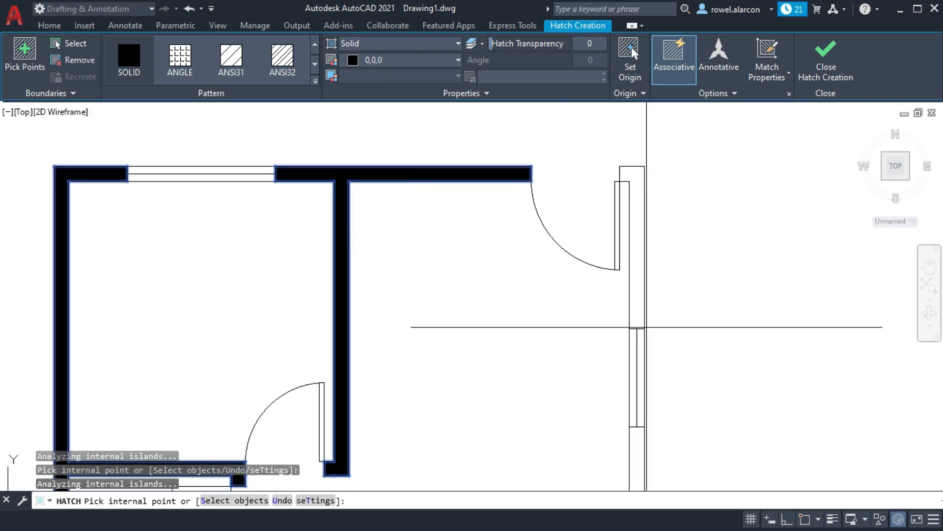
click(634, 301)
middle_drag(722, 318, 674, 146)
click(586, 318)
Fill the lower right corner, lower central wall, bottom wall section beside the door and lower left wall with solid hatch, and end the hatch.
middle_drag(692, 348, 660, 153)
click(561, 441)
mouse_move(561, 441)
middle_down()
mouse_move(575, 384)
mouse_move(676, 237)
middle_up()
click(373, 234)
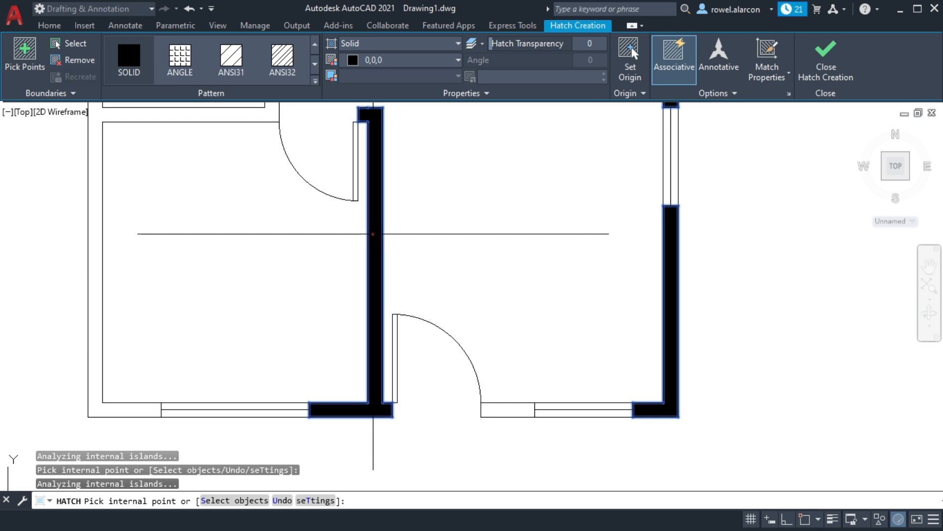
click(502, 409)
click(98, 385)
middle_drag(236, 246, 241, 363)
middle_drag(513, 220, 383, 233)
key(Escape)
key(Escape)
key(Escape)
scroll(603, 217, up, 2)
middle_drag(632, 231, 587, 289)
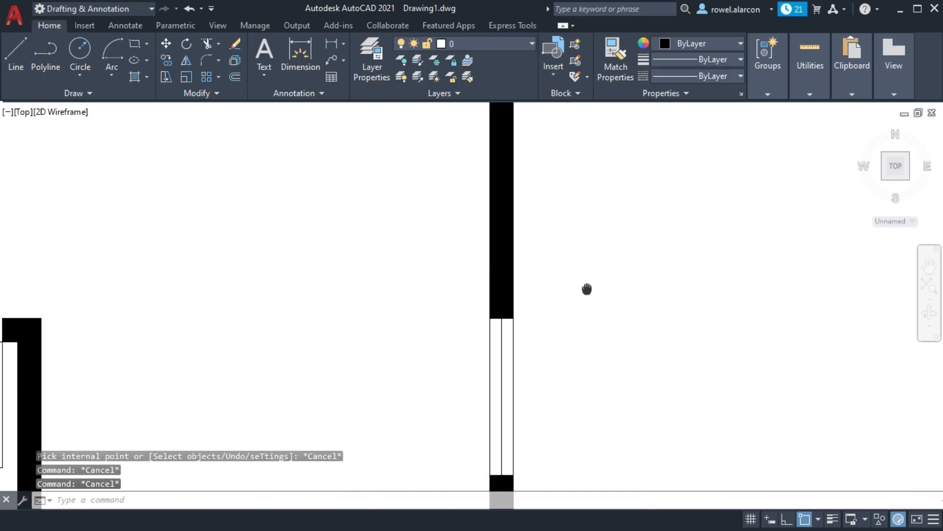
Open DesignCenter with the DC command.
scroll(587, 289, down, 5)
scroll(628, 238, down, 2)
middle_drag(628, 235, 594, 265)
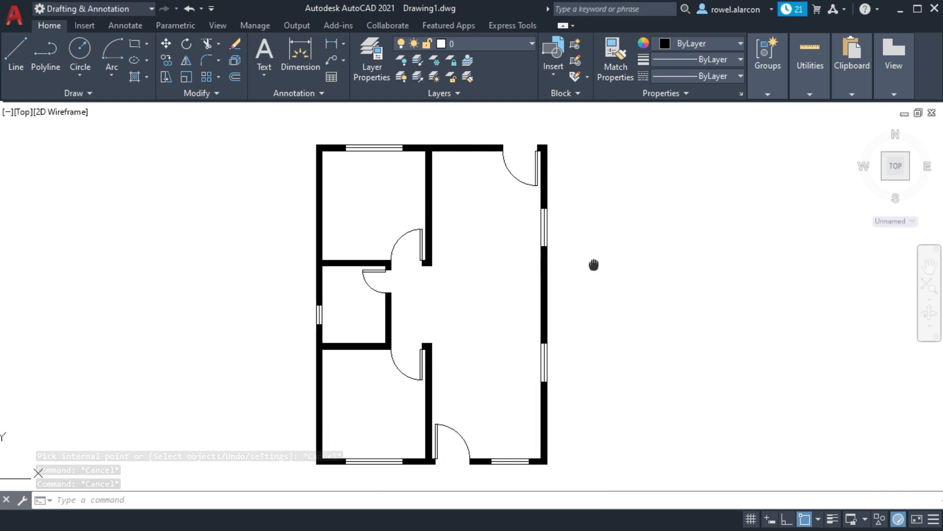
click(159, 497)
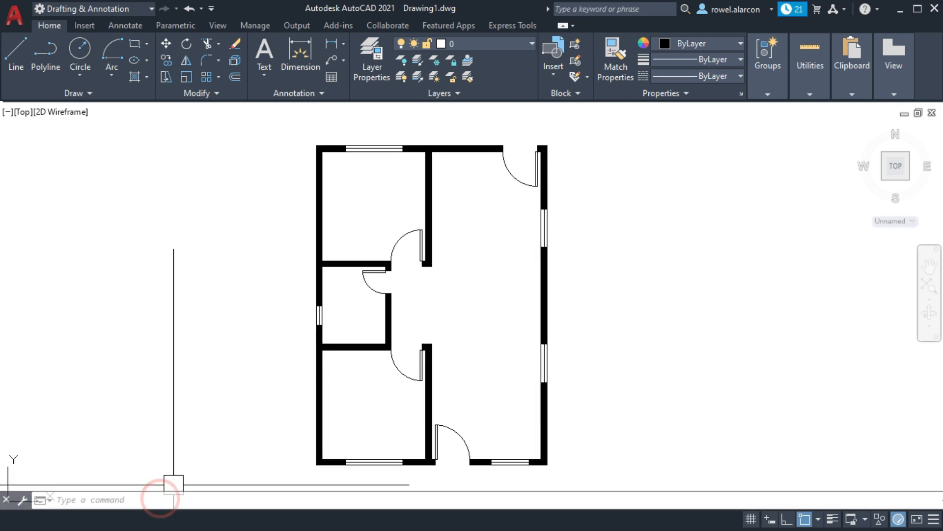
text(p)
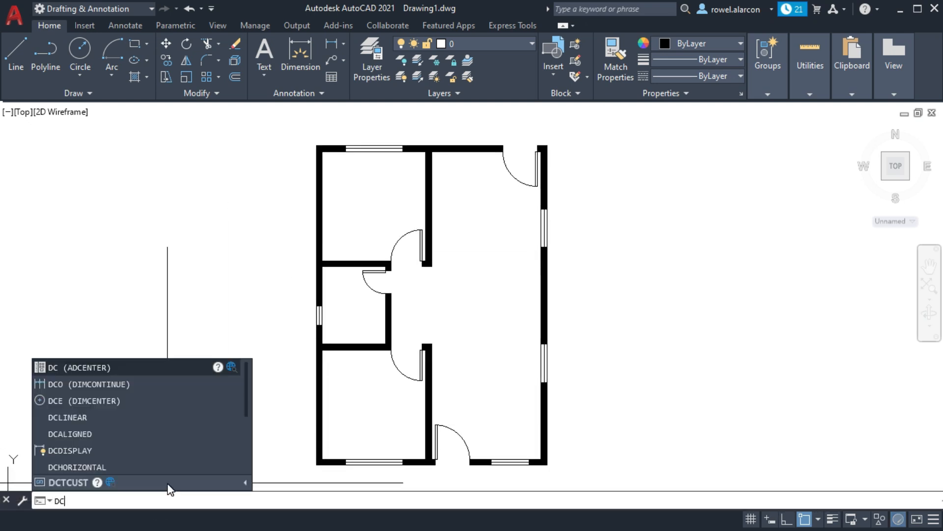
key(Return)
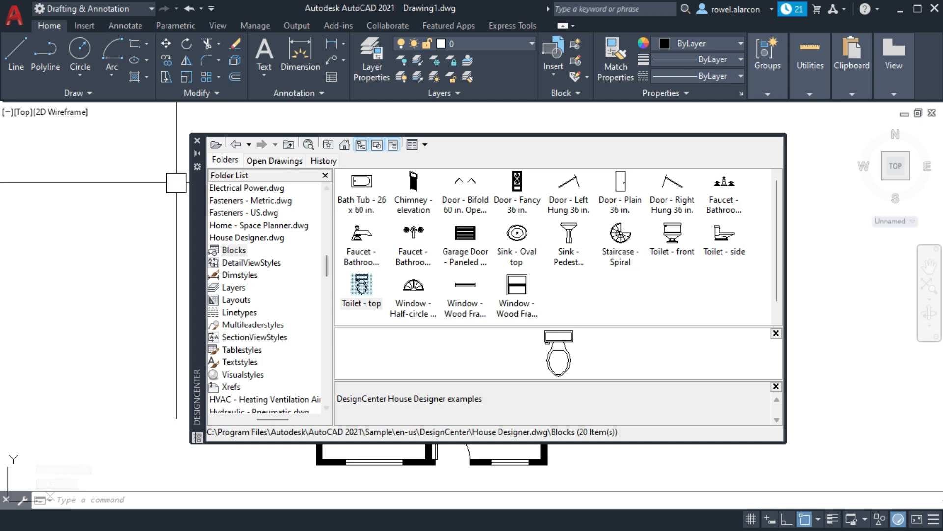
Browse from the Sample folder through en-us and DesignCenter to the Blocks of Kitchens.dwg.
click(344, 144)
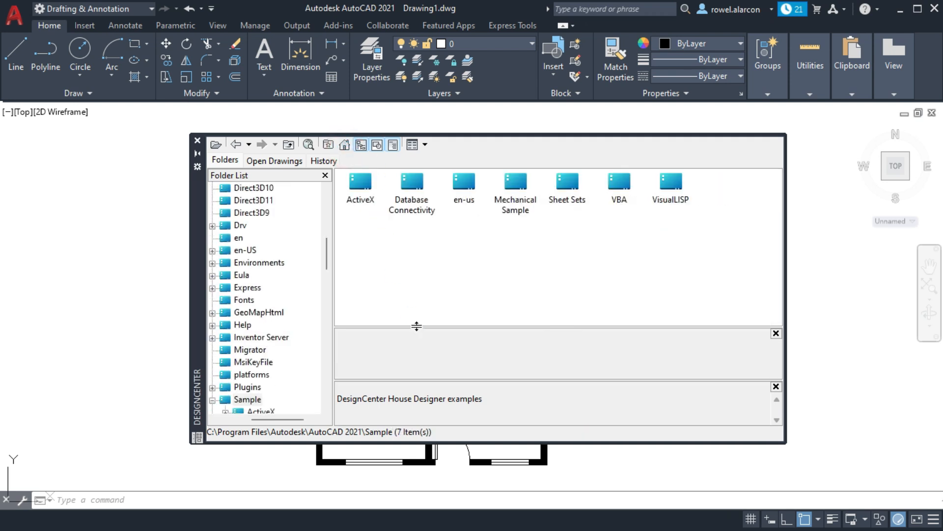
double_click(465, 191)
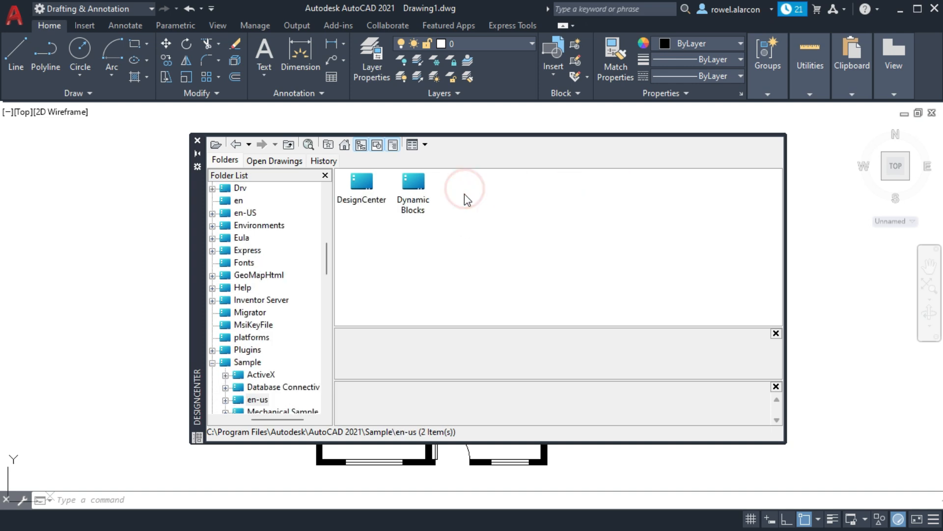
double_click(370, 187)
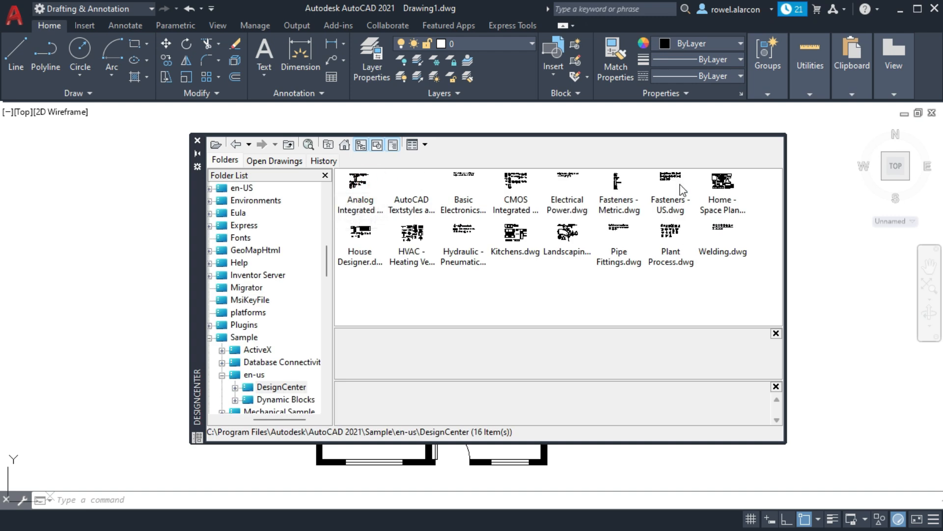
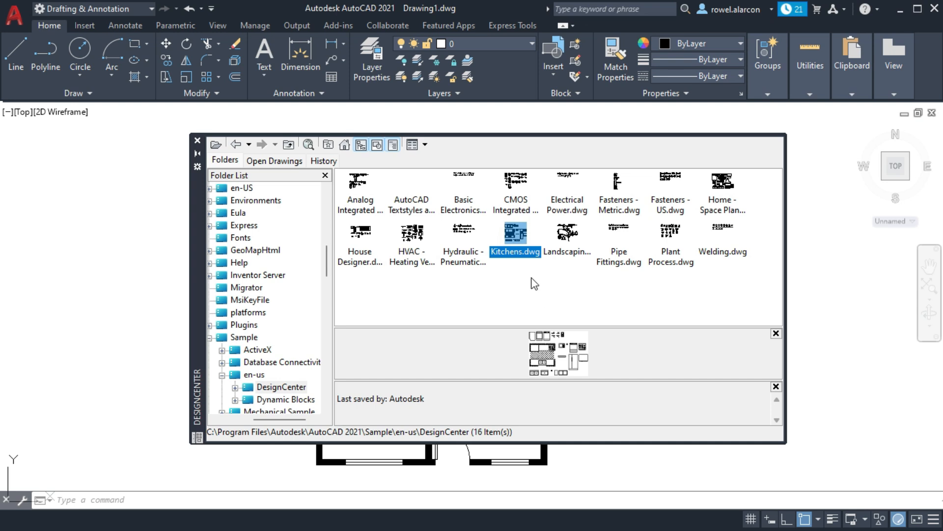
double_click(512, 234)
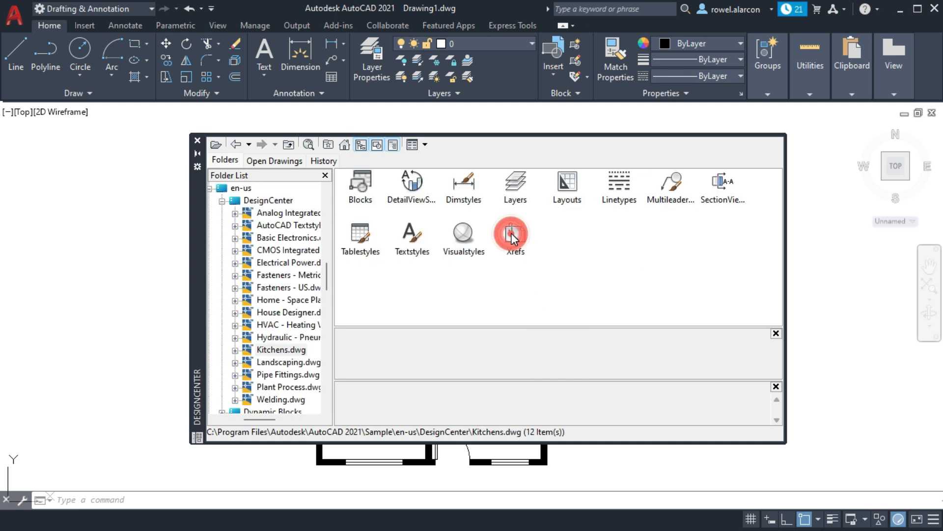
double_click(361, 187)
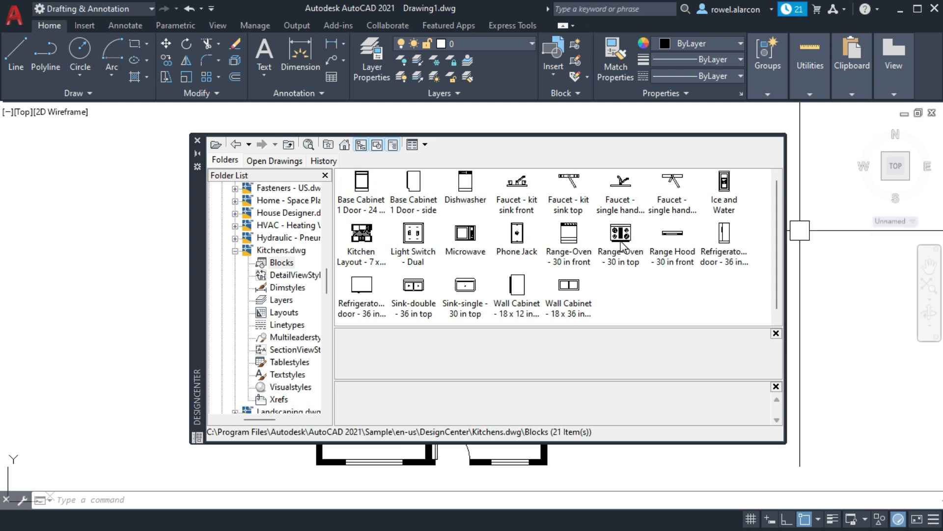
Place the Range-Oven - 30 in top, Refrigerator-2 door - 36 in top and Sink-double - 36 in top blocks outside the floor plan's right side.
drag(621, 243, 625, 236)
drag(700, 250, 819, 284)
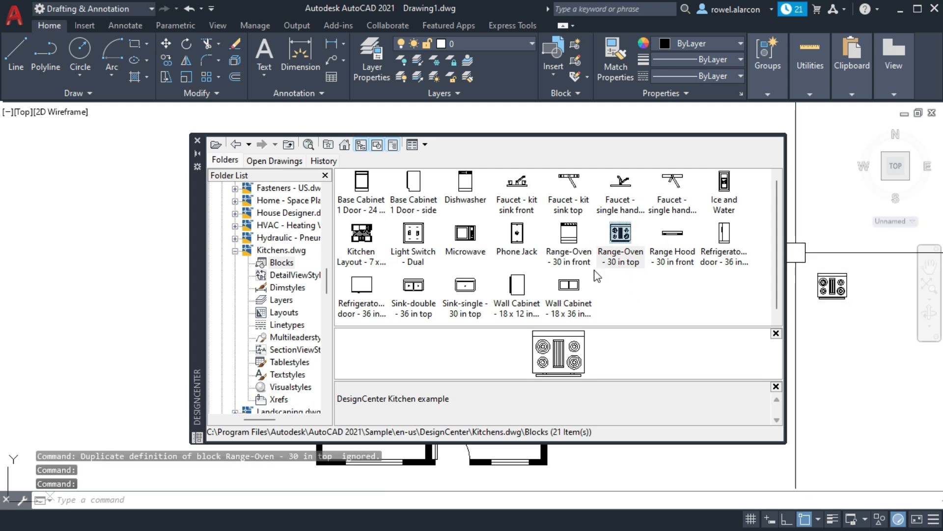
drag(355, 307, 355, 284)
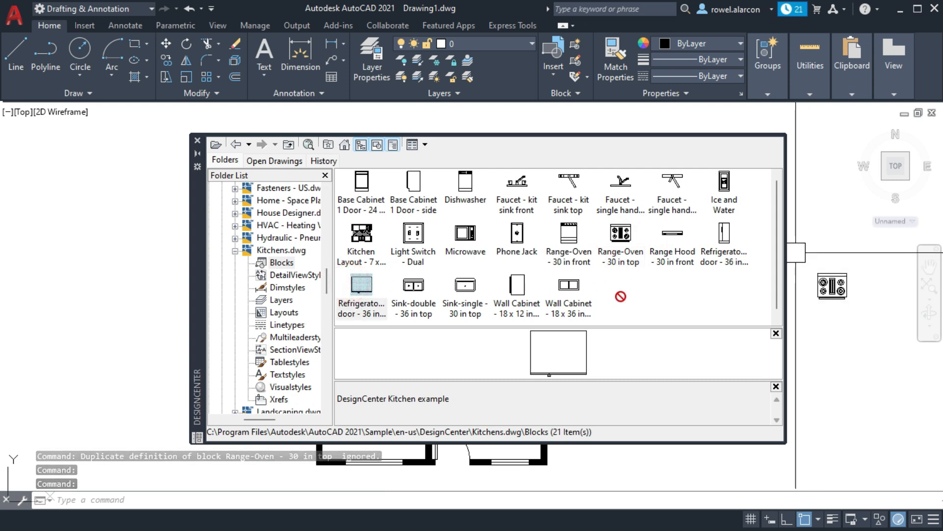
drag(620, 297, 821, 328)
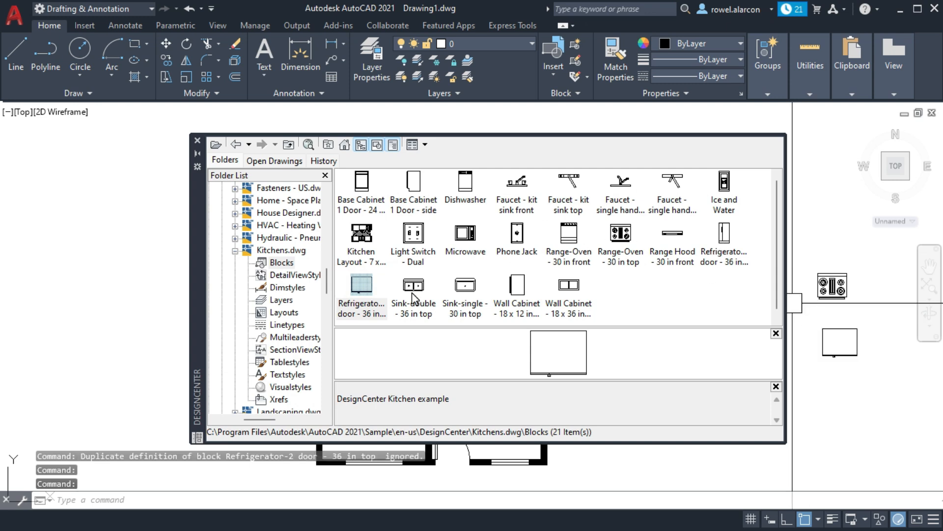
drag(419, 291, 827, 241)
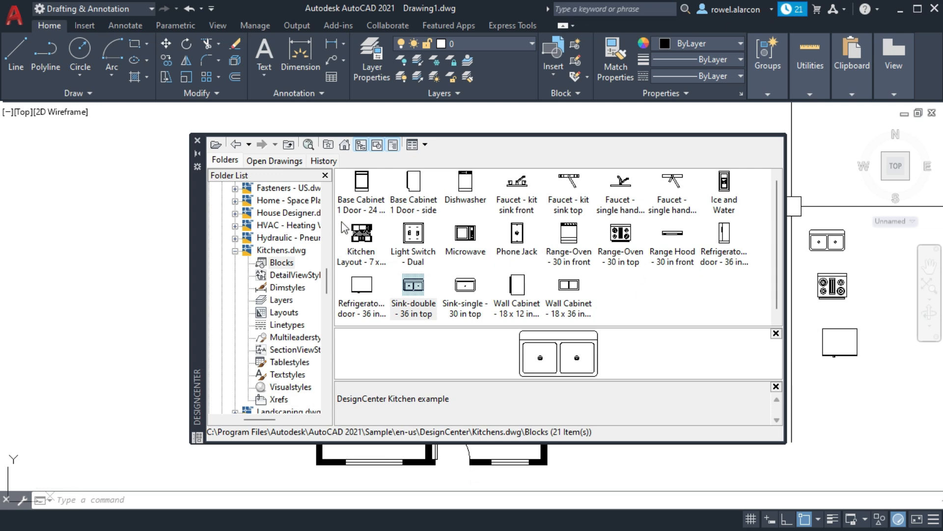
Place the Toilet - top block from House Designer.dwg below the refrigerator, outside the floor plan.
double_click(289, 212)
click(255, 225)
drag(361, 286, 829, 410)
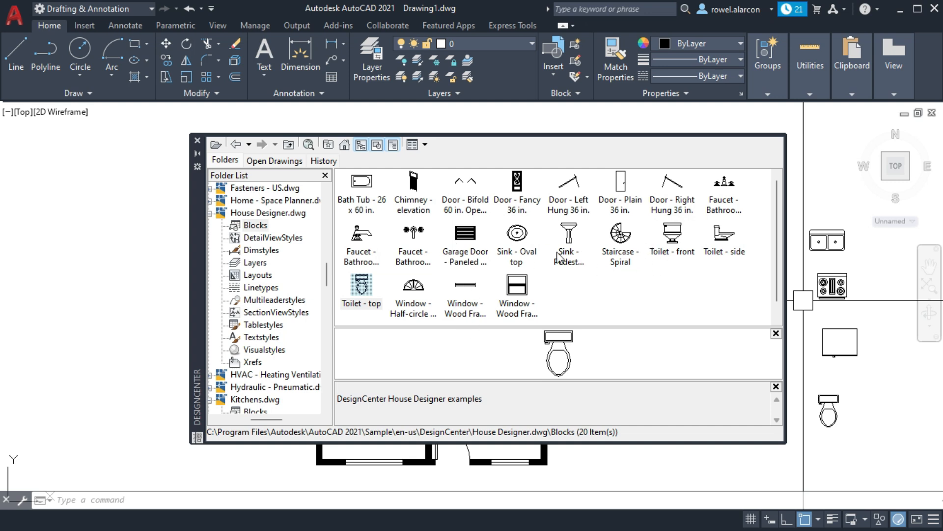
From the Home - Space Planner.dwg blocks, place the Bed - Queen above the sink and the two-seat Sofa - Roundback beside the toilet.
scroll(527, 294, down, 1)
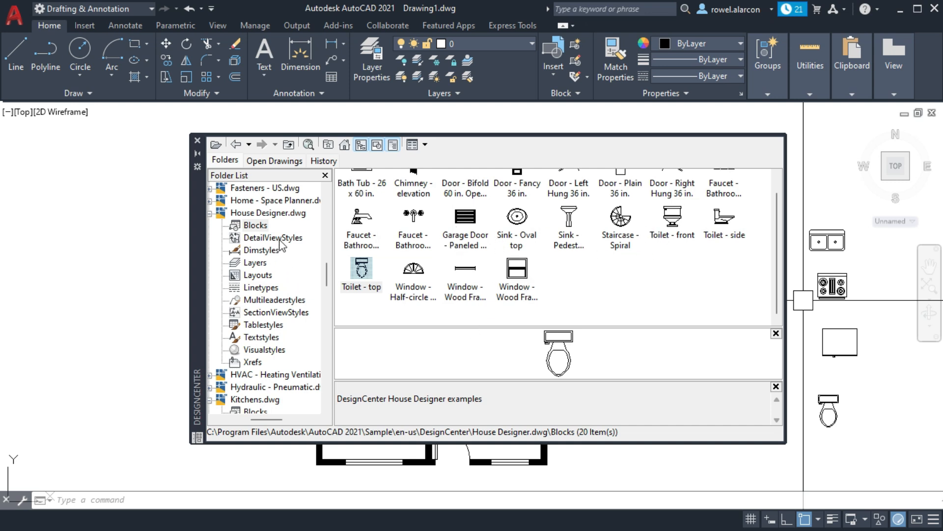
click(259, 202)
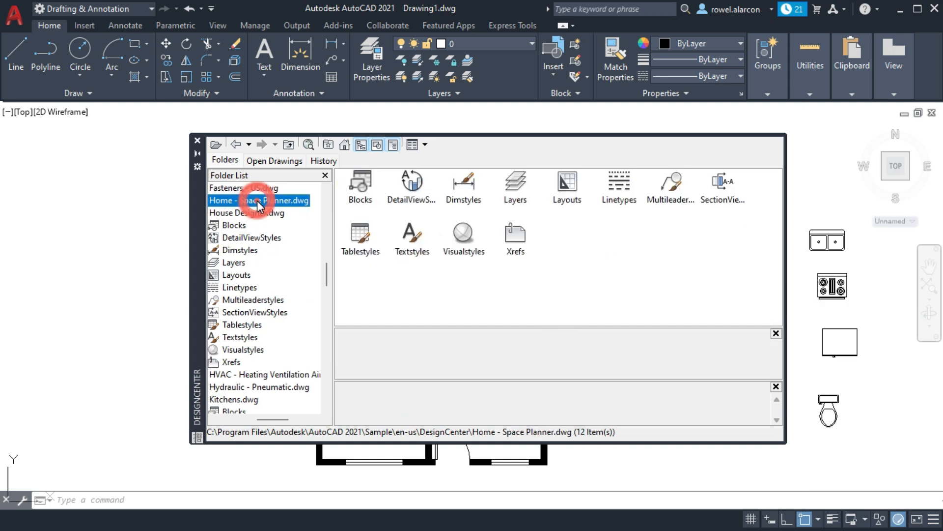
double_click(354, 188)
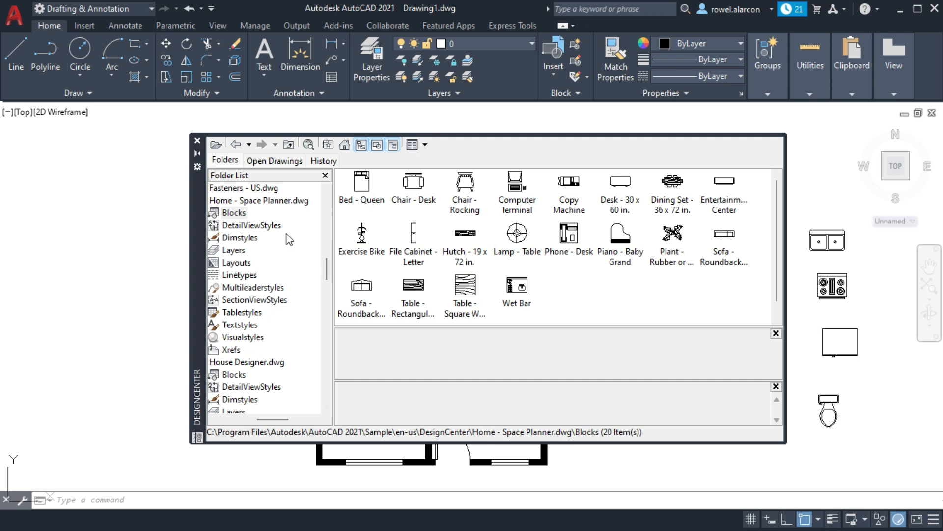
click(363, 188)
mouse_move(786, 200)
mouse_down()
mouse_move(808, 147)
mouse_move(800, 138)
mouse_up()
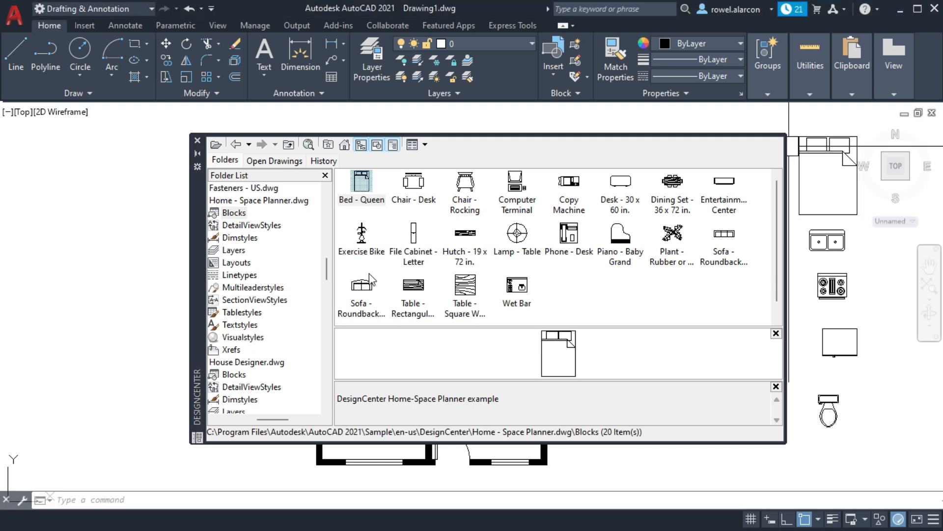
mouse_move(367, 291)
mouse_down()
mouse_move(605, 322)
mouse_move(866, 409)
mouse_up()
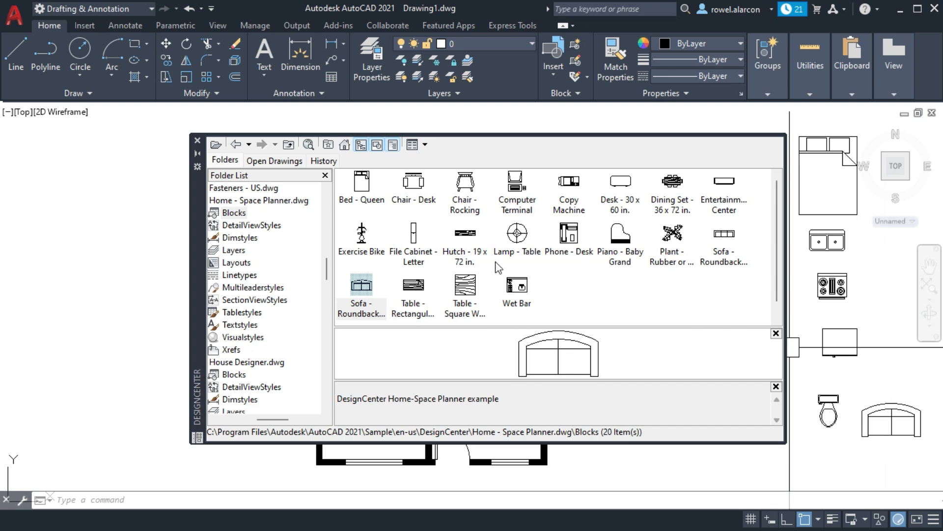
Place the Dining Set - 36 x 72 in. and Entertainment Center blocks left of the floor plan, and close DesignCenter.
drag(673, 196, 689, 206)
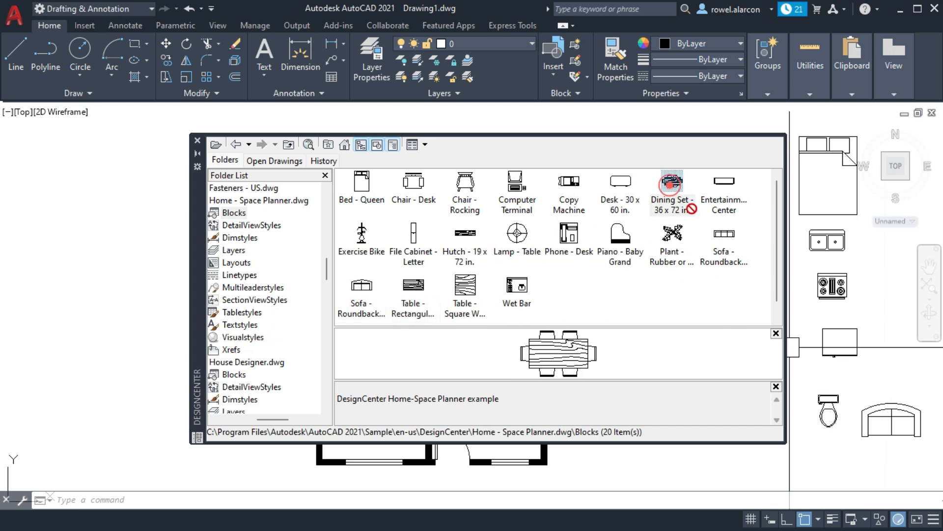
mouse_move(240, 312)
mouse_down()
mouse_move(118, 322)
mouse_move(110, 314)
mouse_up()
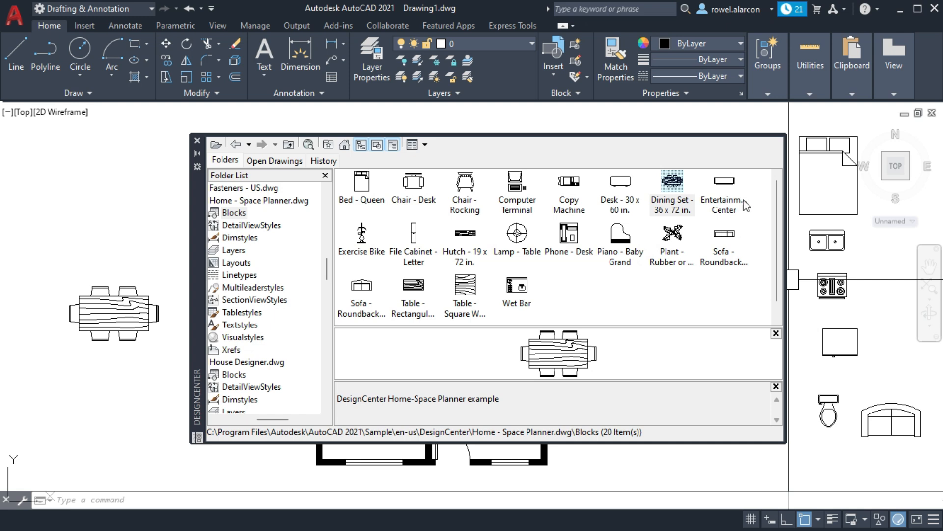
click(734, 184)
drag(421, 202, 128, 215)
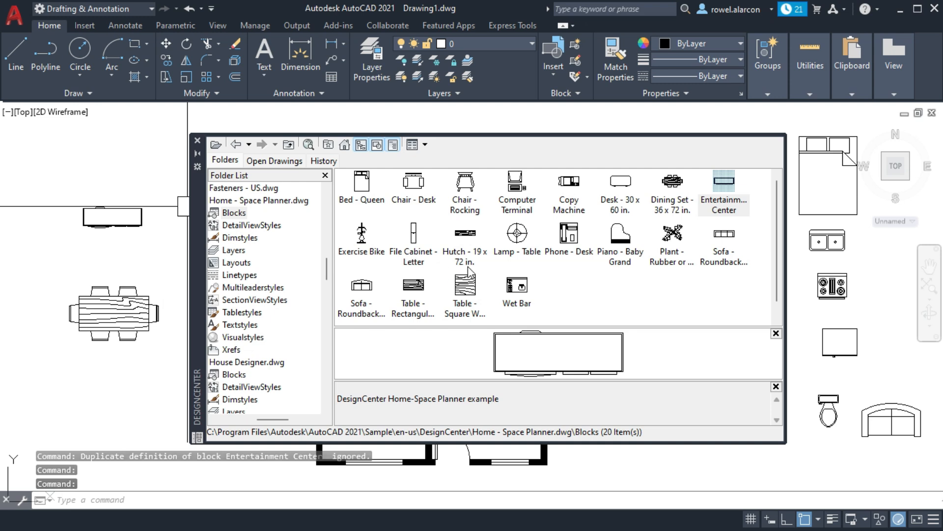
click(197, 141)
Move the range-oven block by its insertion grip closer to the house's right exterior wall.
mouse_move(659, 322)
middle_down()
mouse_move(644, 279)
mouse_move(648, 358)
middle_up()
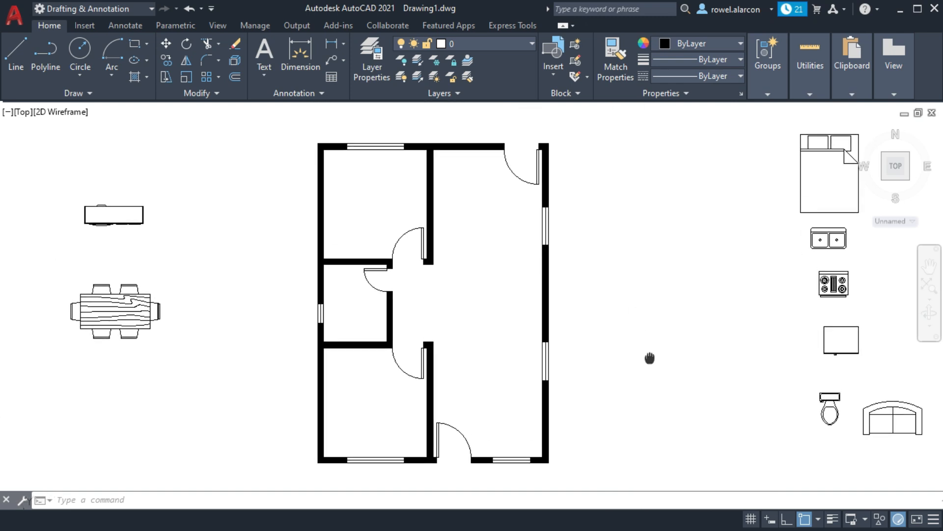
click(834, 288)
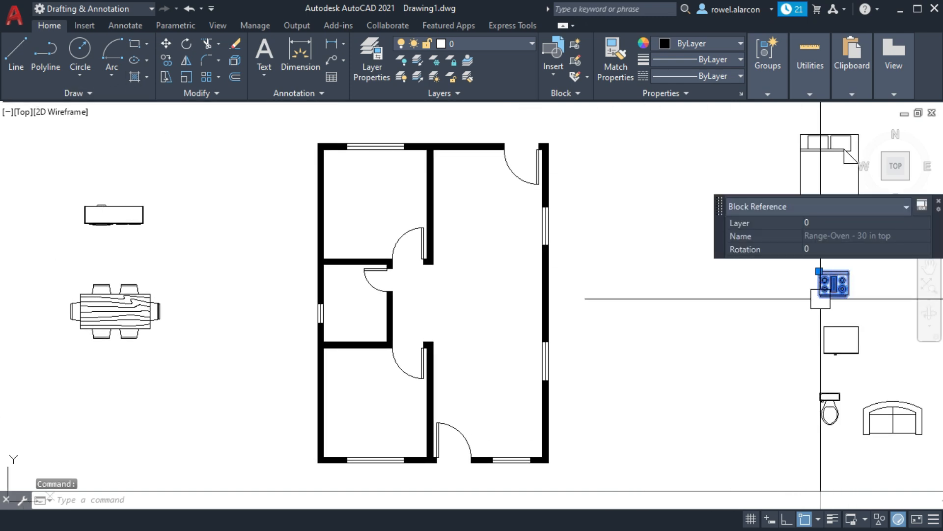
click(819, 271)
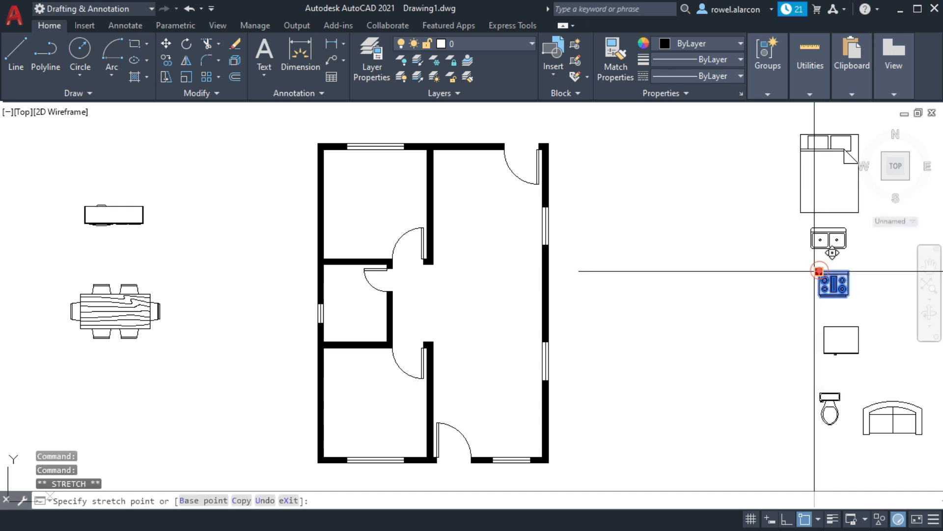
click(644, 297)
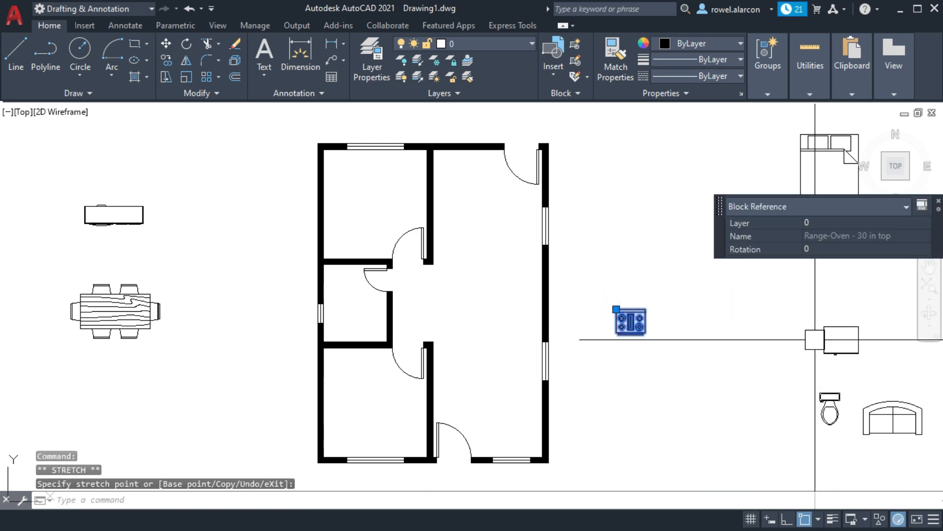
click(840, 334)
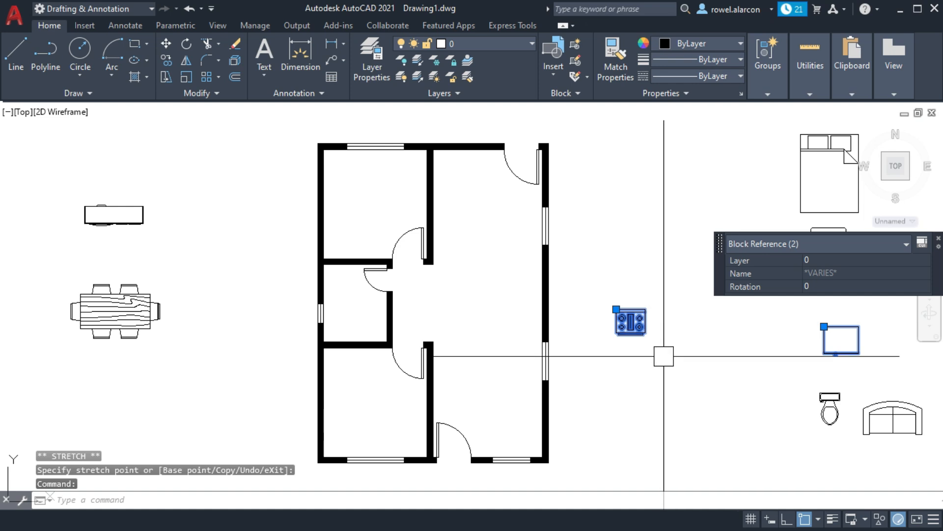
key(Escape)
key(Escape)
Turn on Ortho and rotate the range-oven block 180° about its insertion point.
click(629, 319)
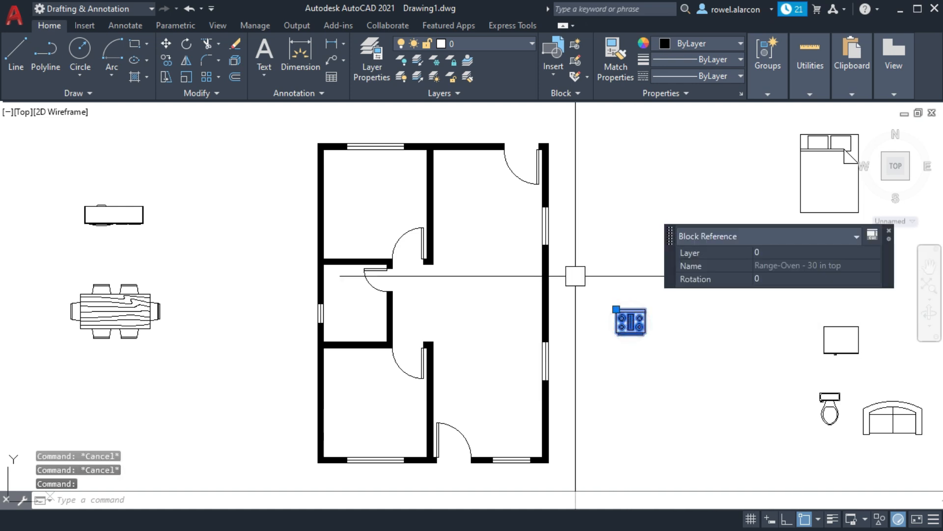
scroll(626, 327, up, 3)
scroll(371, 172, up, 2)
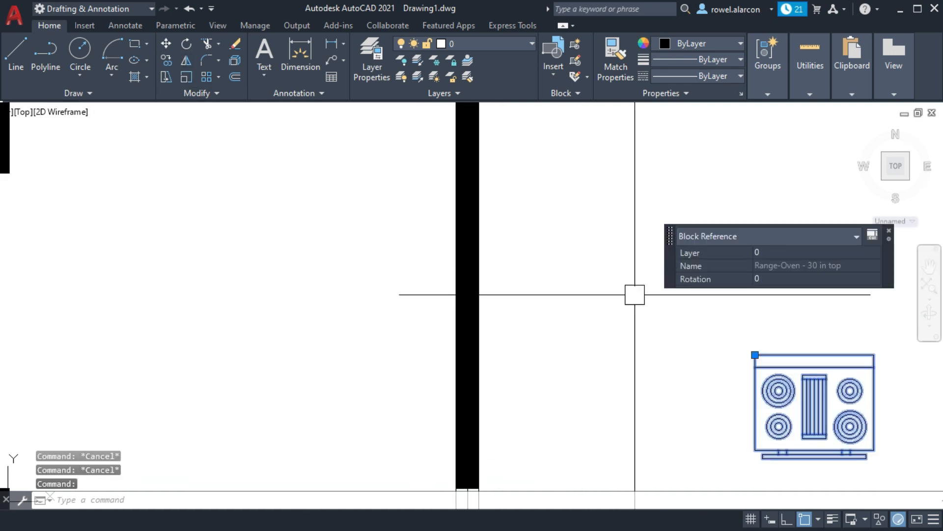
scroll(667, 310, down, 2)
click(786, 519)
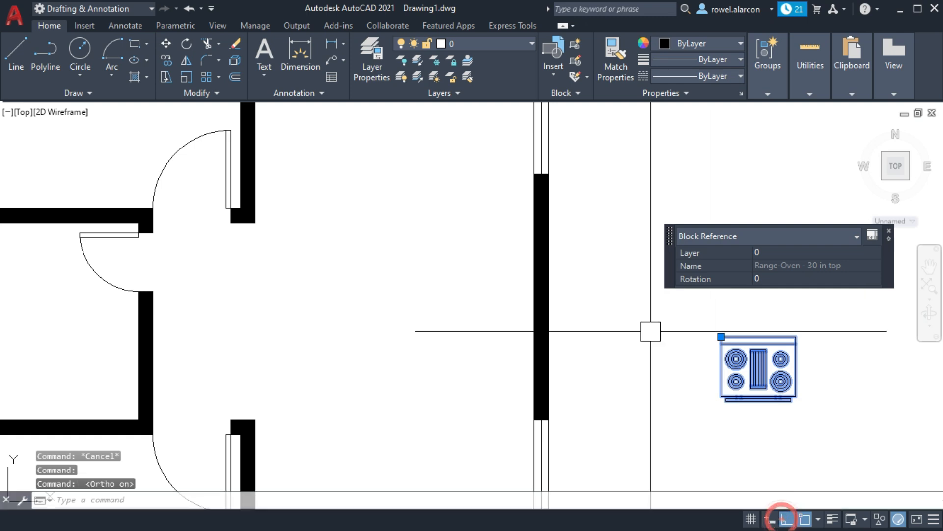
click(187, 45)
click(721, 337)
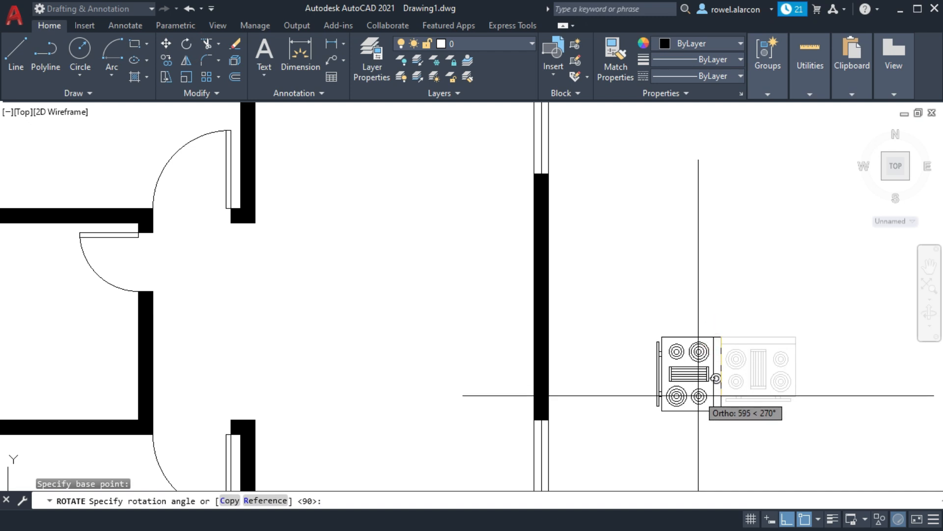
click(625, 286)
middle_drag(769, 315, 641, 233)
scroll(641, 250, down, 2)
middle_drag(677, 332, 618, 271)
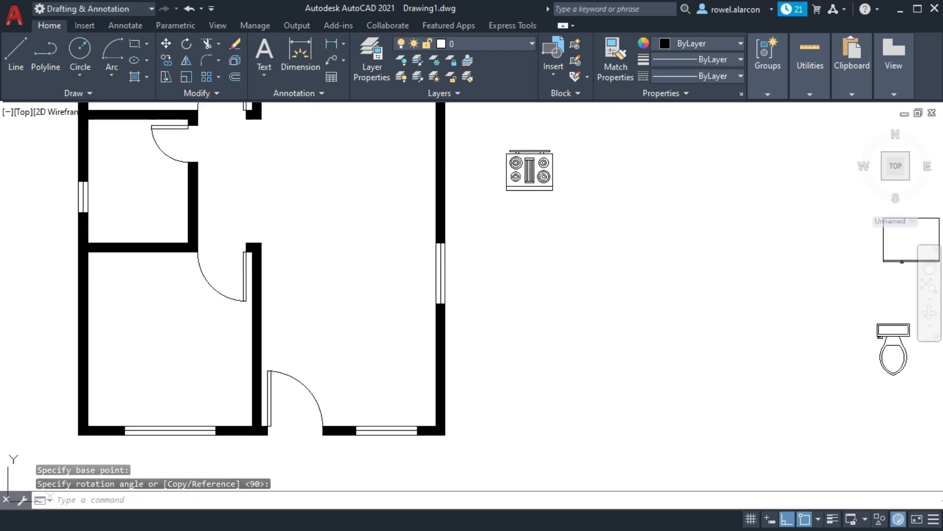
key(Escape)
key(Escape)
Move the range-oven by its lower-right corner into the house's lower-right interior corner, with Ortho off.
click(511, 167)
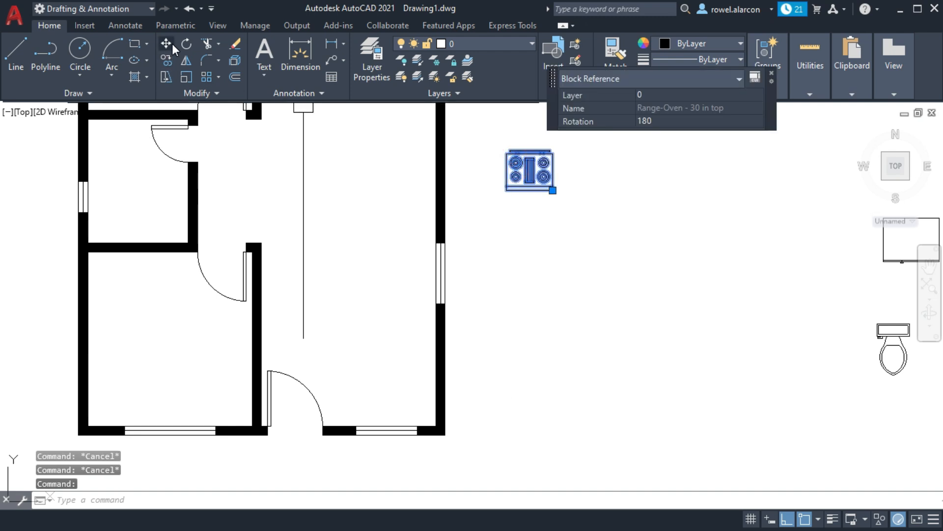
click(172, 44)
scroll(606, 187, up, 5)
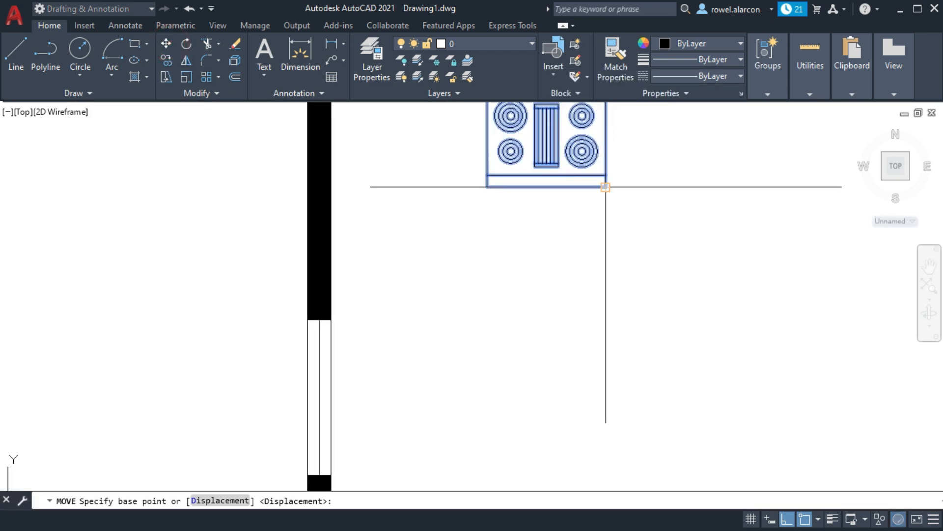
click(606, 187)
middle_drag(506, 290, 513, 241)
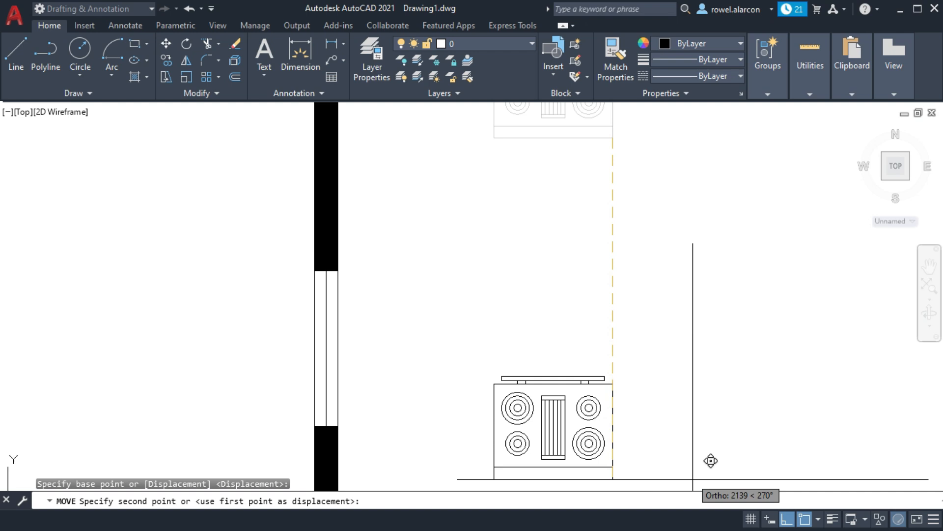
click(785, 519)
middle_drag(550, 393, 515, 295)
middle_drag(393, 383, 550, 217)
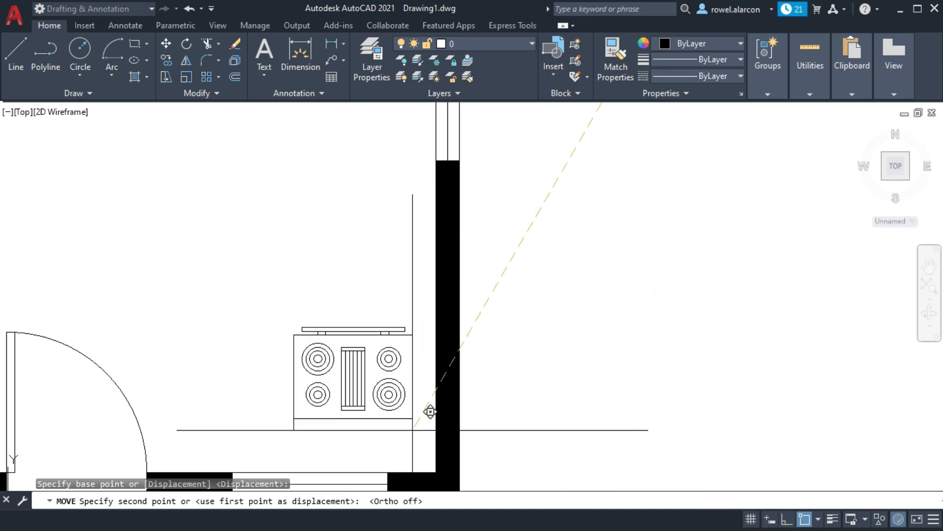
scroll(451, 459, up, 4)
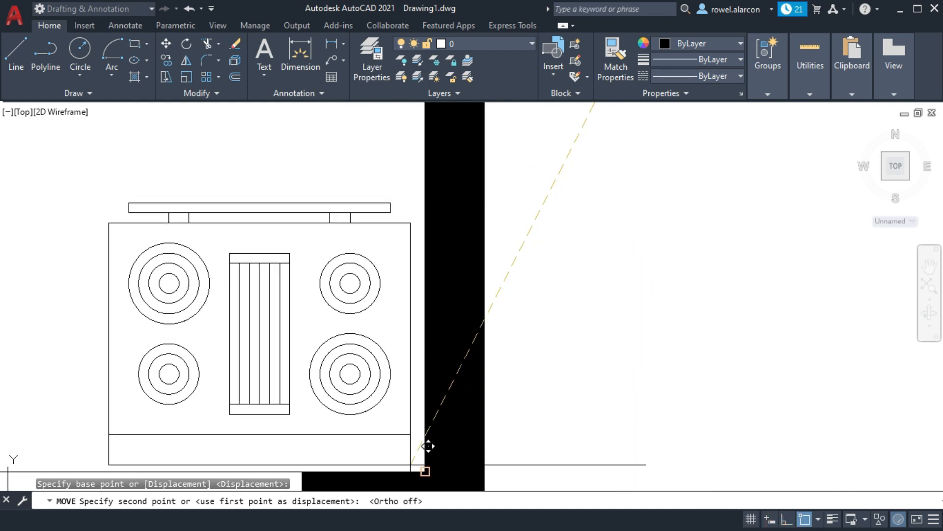
key(Escape)
key(Escape)
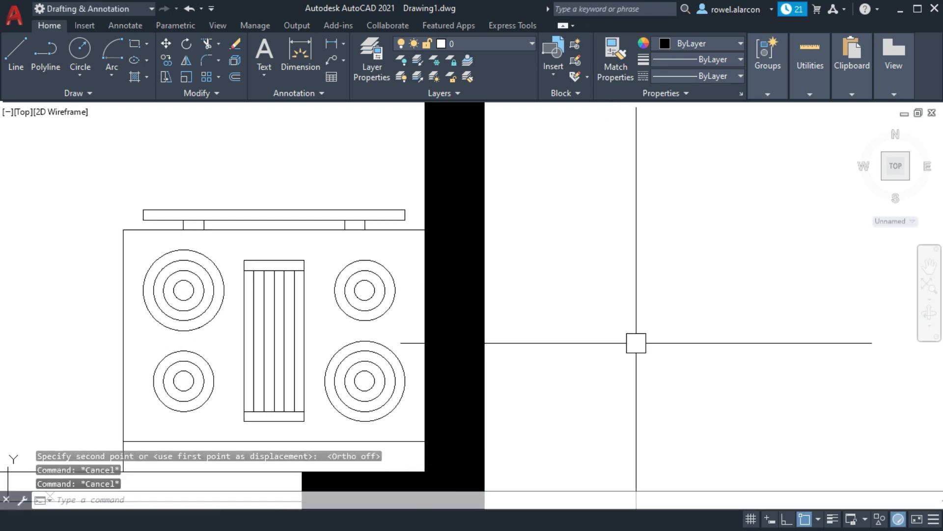
With Ortho on, rotate the double sink below the bed 180° about its upper-right corner.
scroll(504, 273, down, 4)
middle_drag(558, 310, 400, 309)
scroll(485, 309, down, 2)
middle_drag(643, 311, 446, 322)
scroll(573, 289, down, 2)
middle_drag(681, 157, 573, 268)
mouse_move(604, 117)
middle_down()
mouse_move(515, 255)
mouse_move(525, 372)
mouse_move(532, 340)
middle_up()
click(627, 360)
click(536, 300)
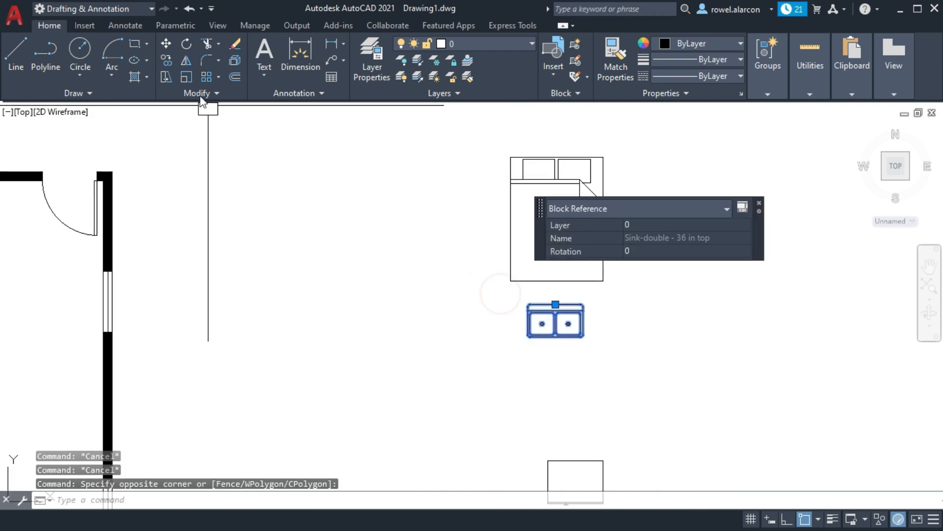
click(189, 47)
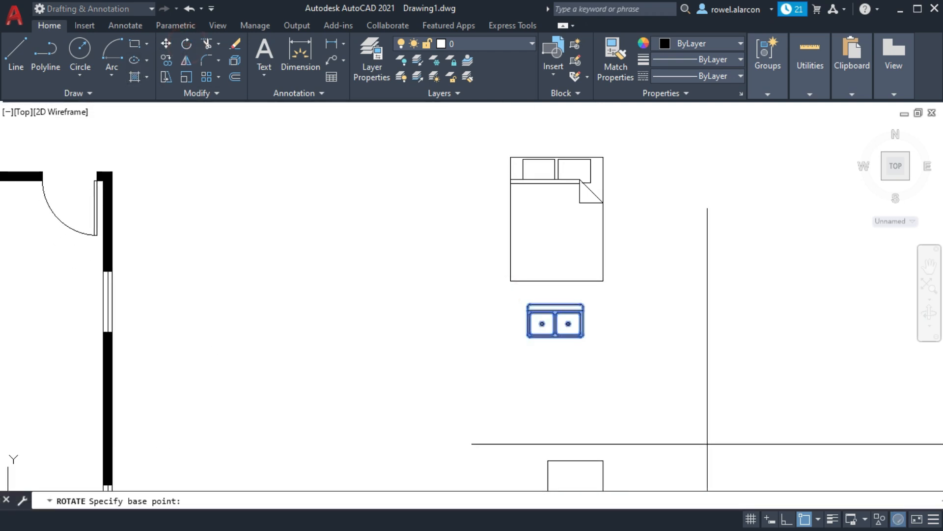
key(F8)
scroll(580, 323, up, 4)
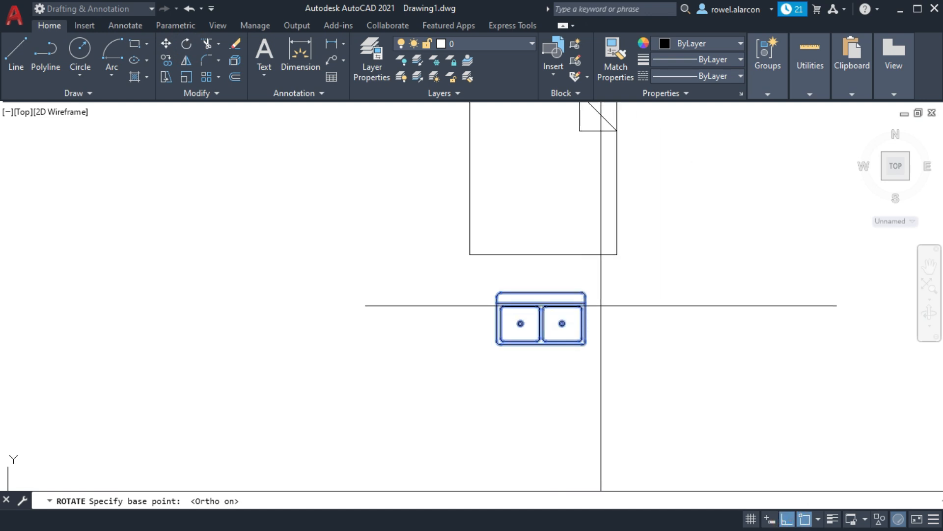
click(572, 287)
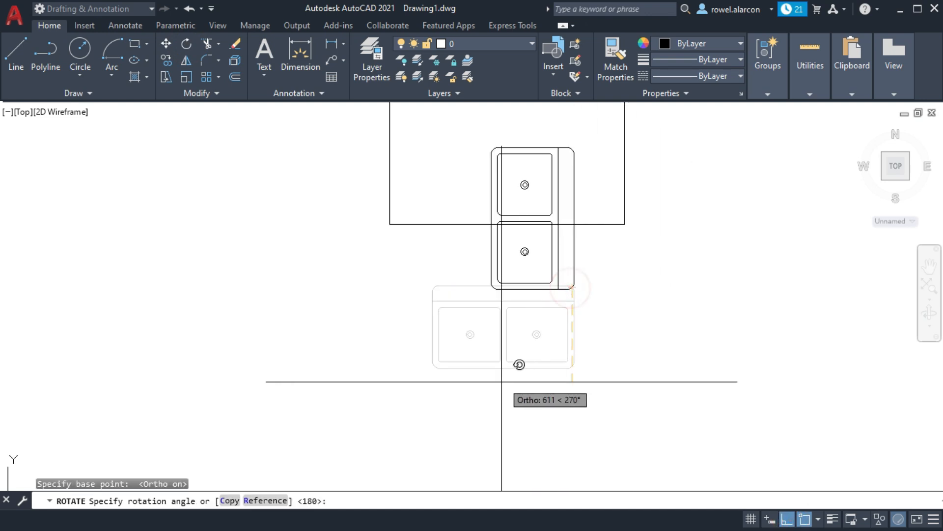
click(413, 288)
key(Escape)
key(Escape)
With Ortho off and the Nearest object snap enabled, move the double sink by its right edge against the range-oven's left side.
click(742, 322)
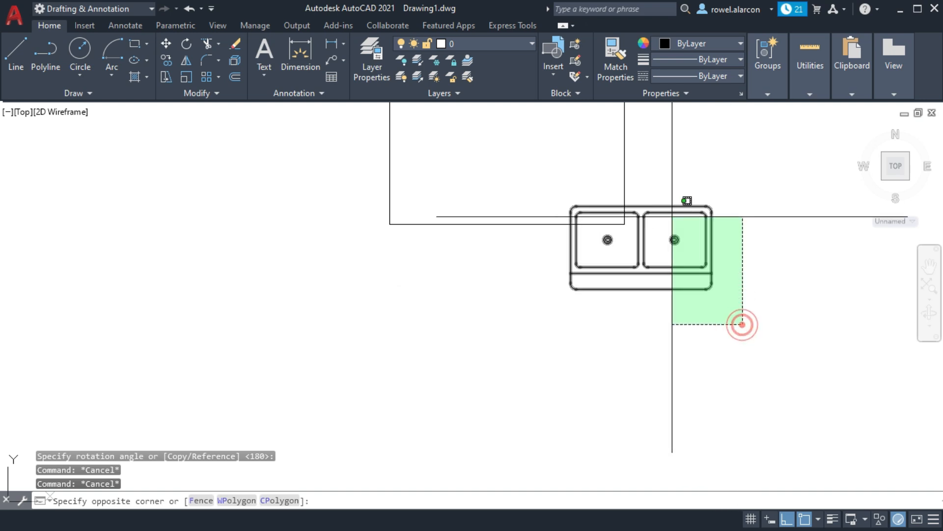
click(670, 211)
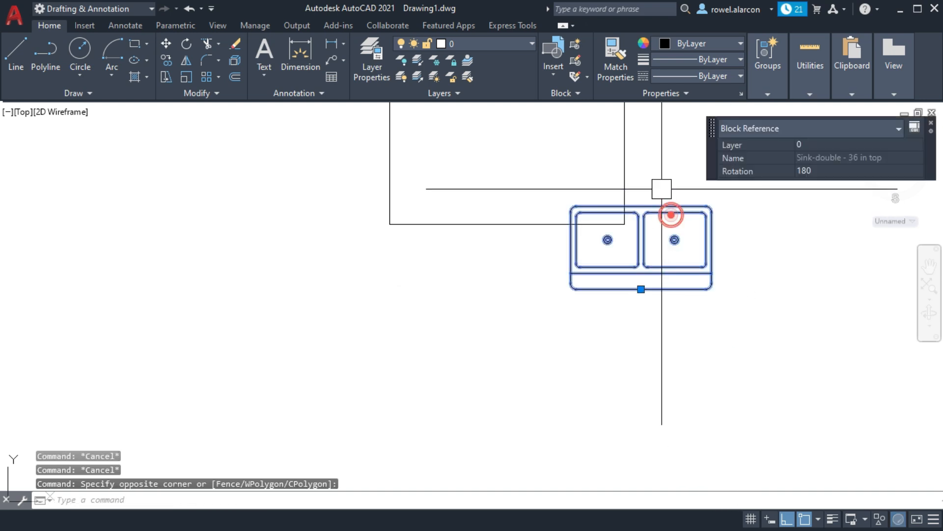
click(166, 44)
click(712, 248)
middle_drag(360, 293, 426, 170)
click(786, 519)
scroll(428, 358, down, 4)
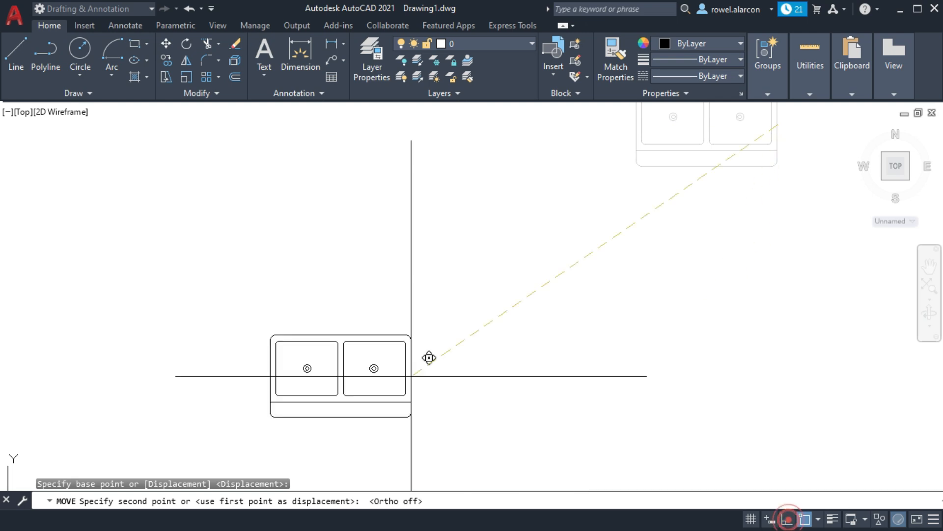
scroll(552, 134, up, 5)
middle_drag(570, 334, 373, 120)
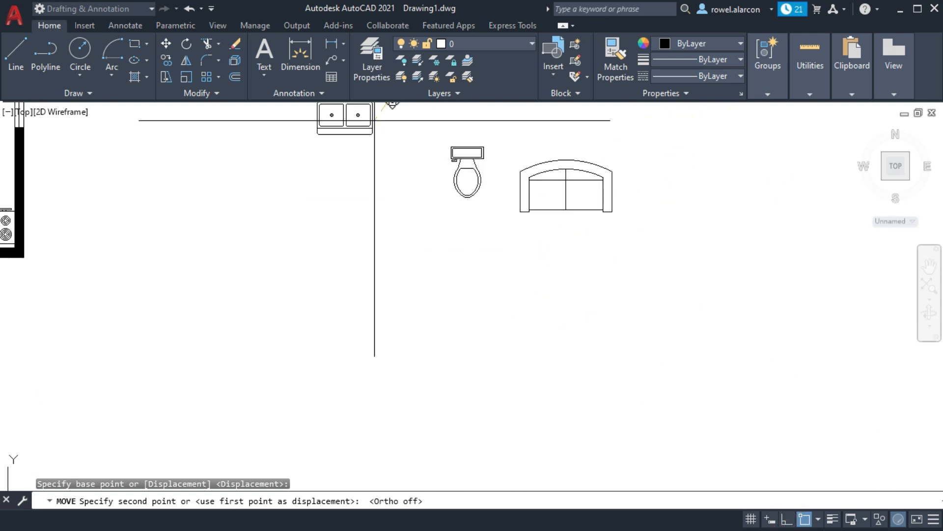
middle_drag(334, 195, 739, 241)
scroll(423, 276, up, 3)
scroll(475, 249, up, 4)
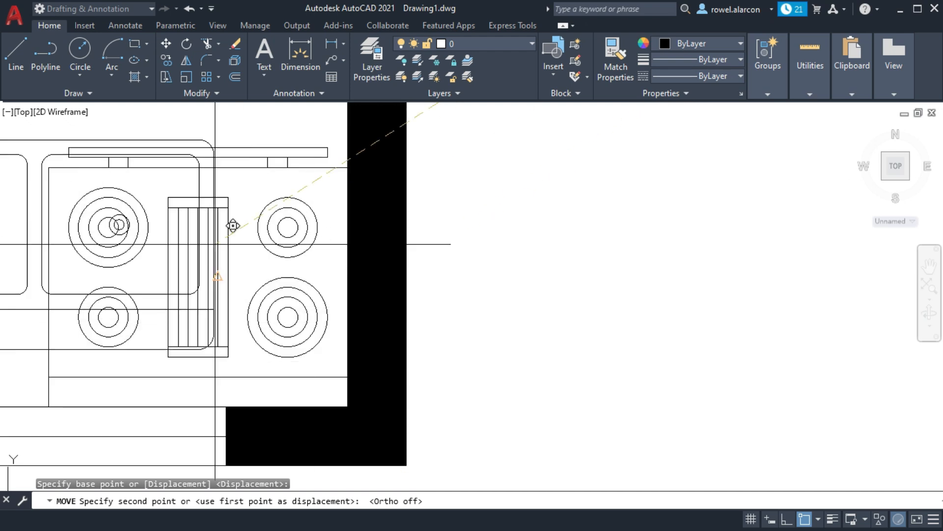
middle_drag(232, 223, 582, 171)
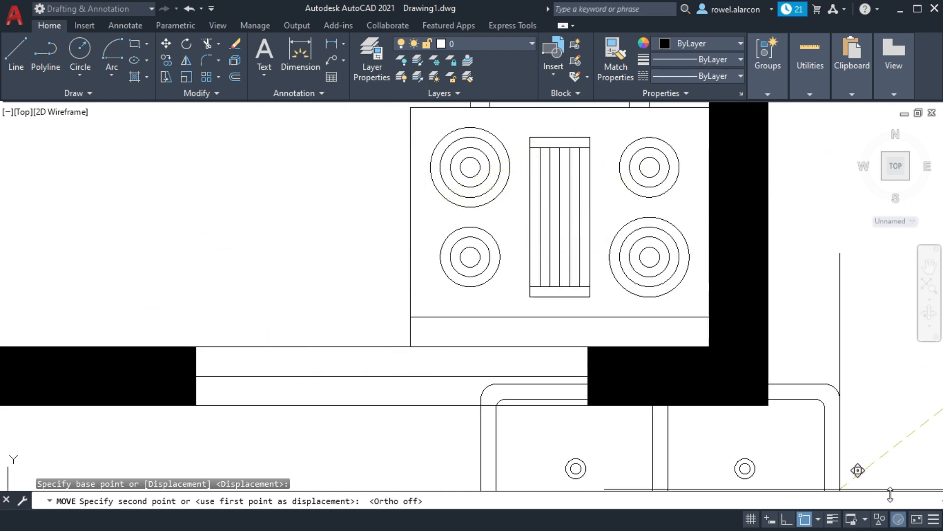
click(820, 519)
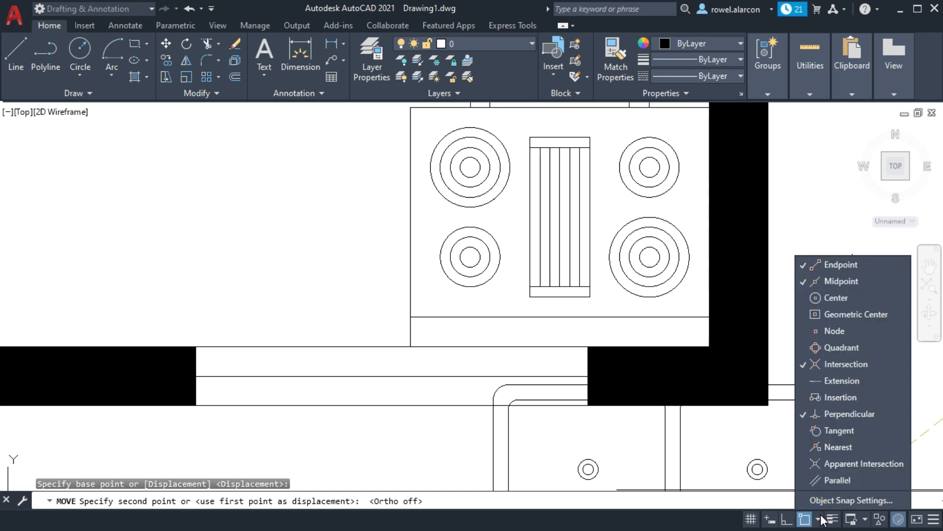
click(809, 448)
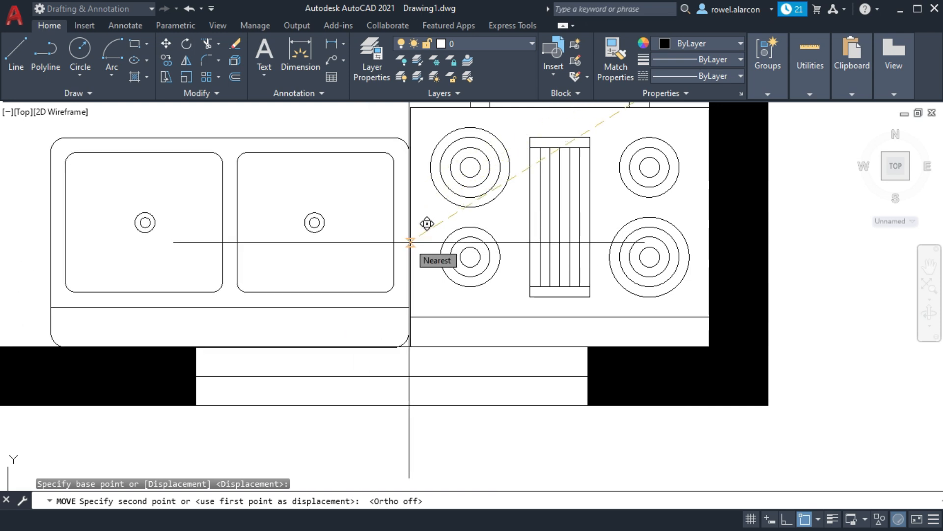
key(Escape)
key(Escape)
Rotate the two-door refrigerator 270° about its upper-right corner with Ortho on.
middle_drag(655, 228, 366, 248)
scroll(564, 212, down, 2)
middle_drag(609, 216, 348, 284)
scroll(638, 271, down, 4)
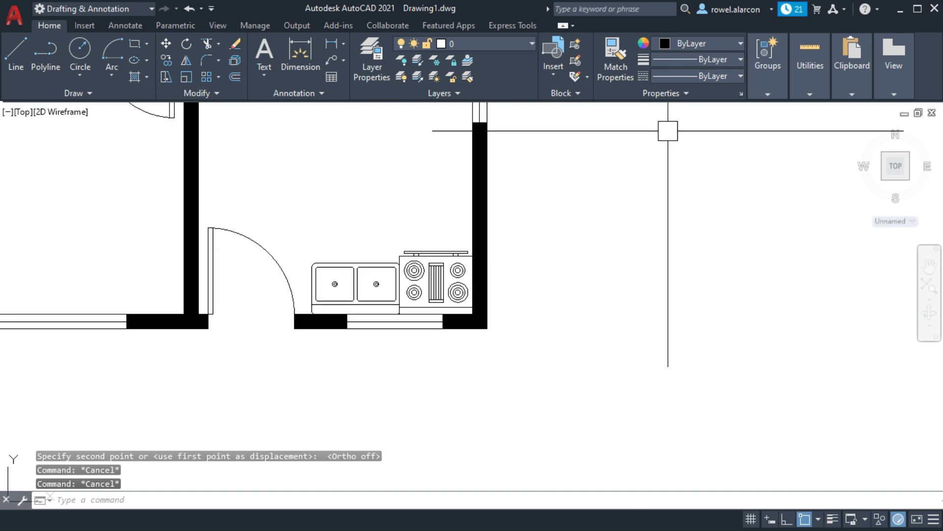
middle_drag(664, 179, 464, 224)
middle_drag(535, 197, 488, 223)
middle_drag(705, 248, 502, 278)
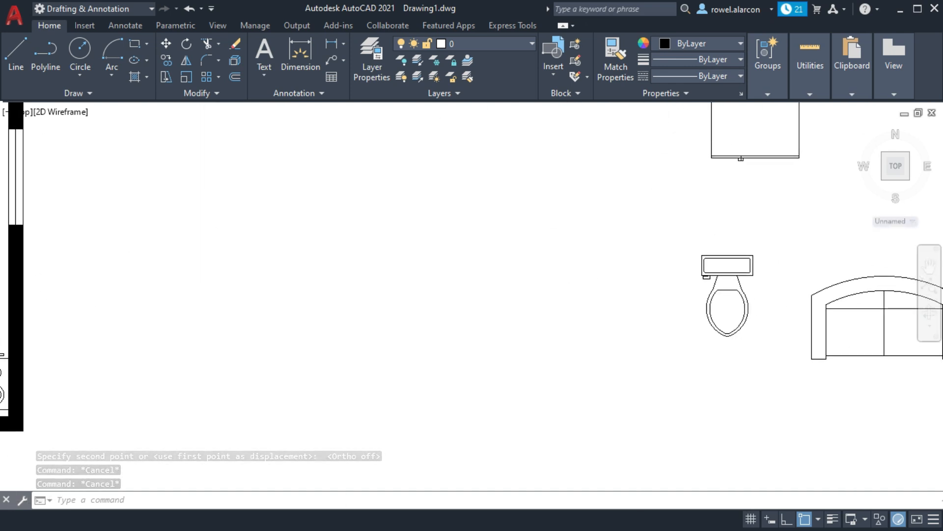
scroll(607, 236, down, 3)
click(718, 222)
click(629, 164)
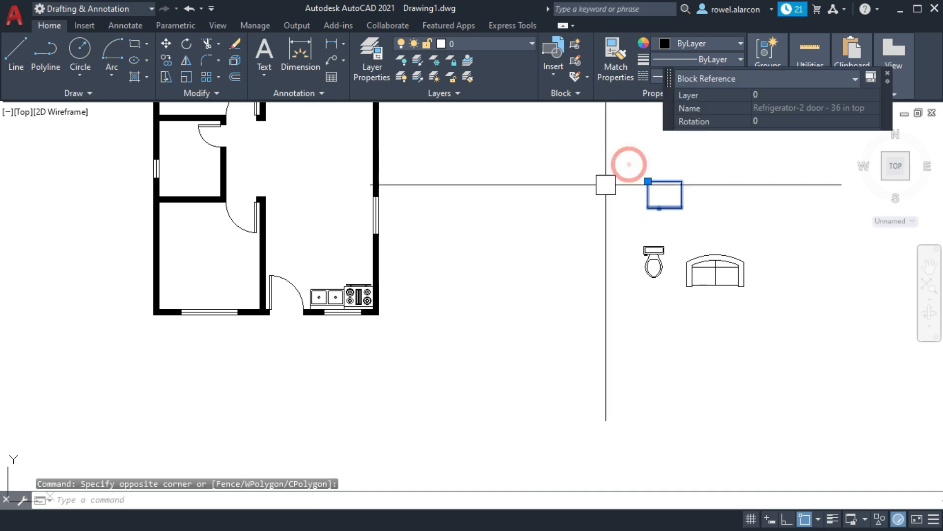
scroll(606, 185, up, 2)
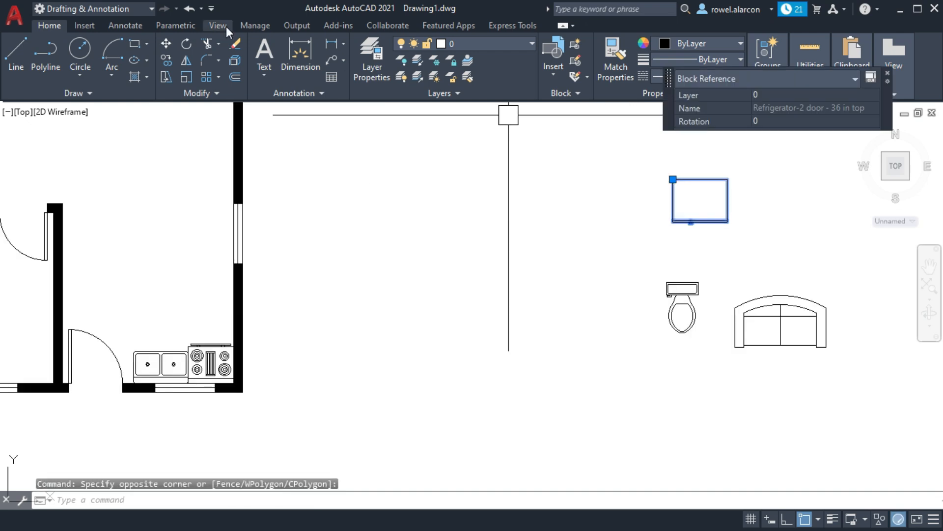
click(185, 48)
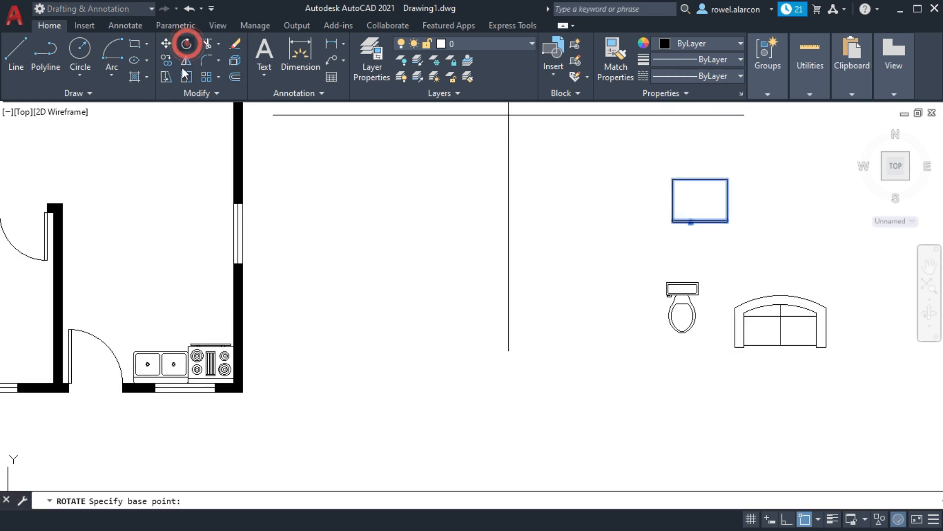
click(728, 179)
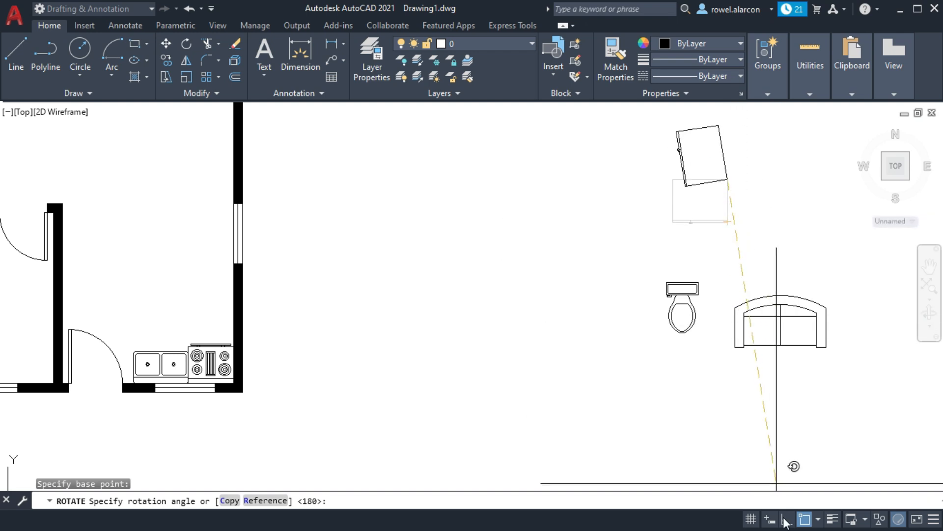
key(Escape)
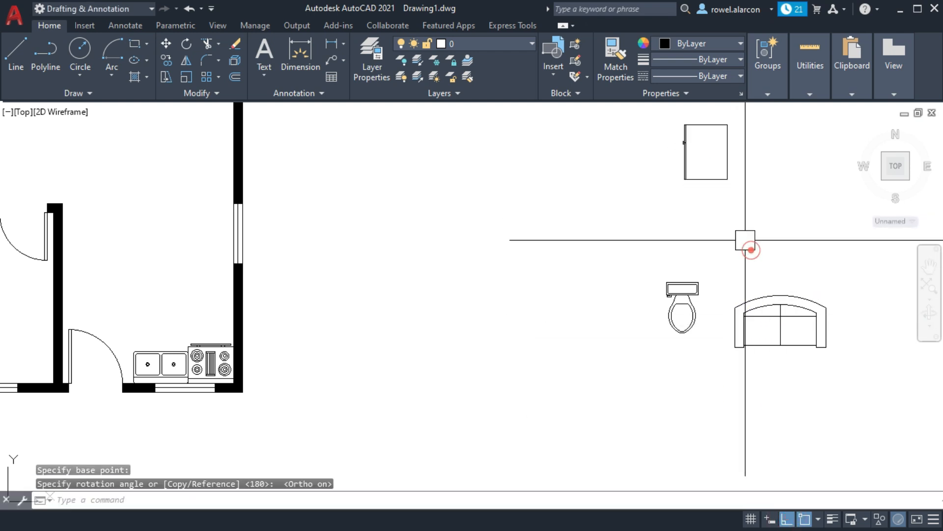
key(Escape)
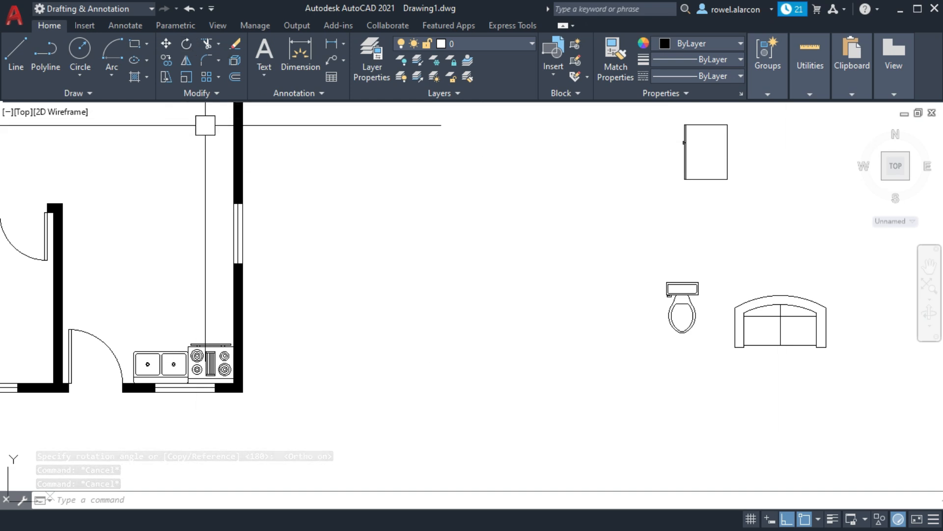
Move the refrigerator by its upper-right corner to the right wall's inner face at the lower end of the window above the range-oven.
click(167, 46)
middle_drag(600, 238, 546, 278)
key(Return)
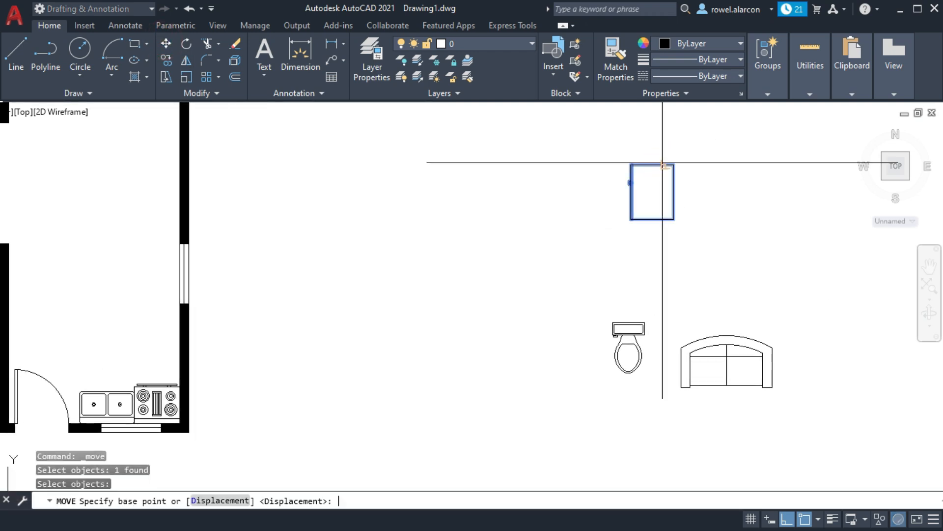
click(673, 165)
middle_drag(389, 224, 447, 215)
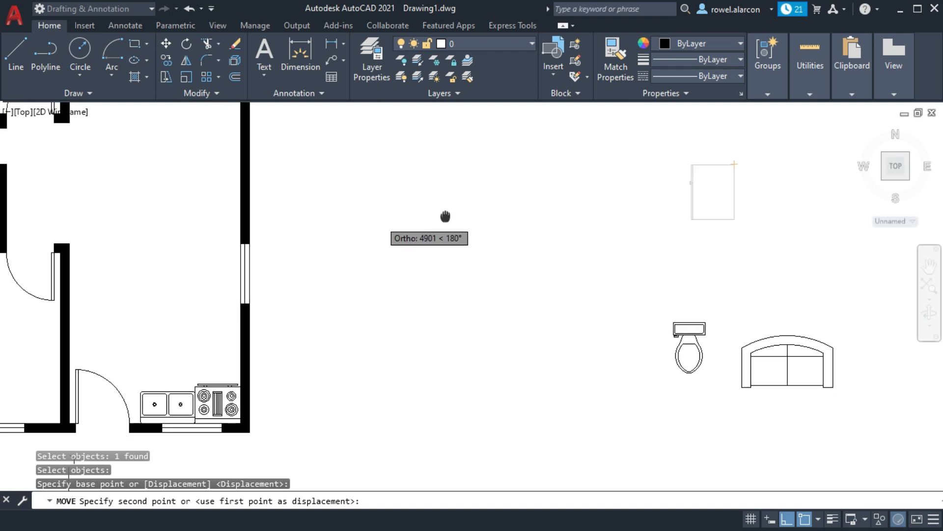
click(244, 293)
key(Escape)
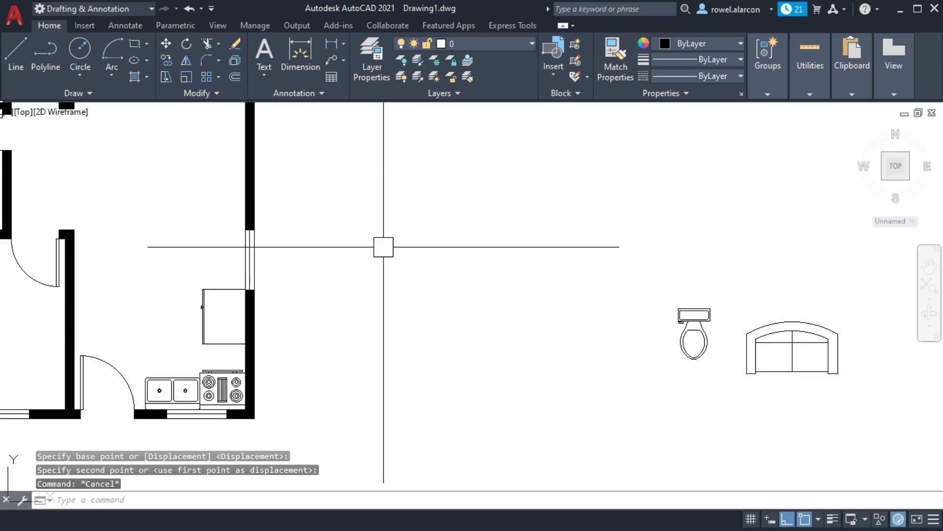
key(Escape)
Rotate the Bed - Queen block 90° about its upper-left insertion point.
middle_drag(383, 246, 331, 236)
scroll(394, 250, down, 2)
middle_drag(380, 208, 408, 321)
middle_drag(440, 256, 426, 311)
click(590, 299)
click(498, 181)
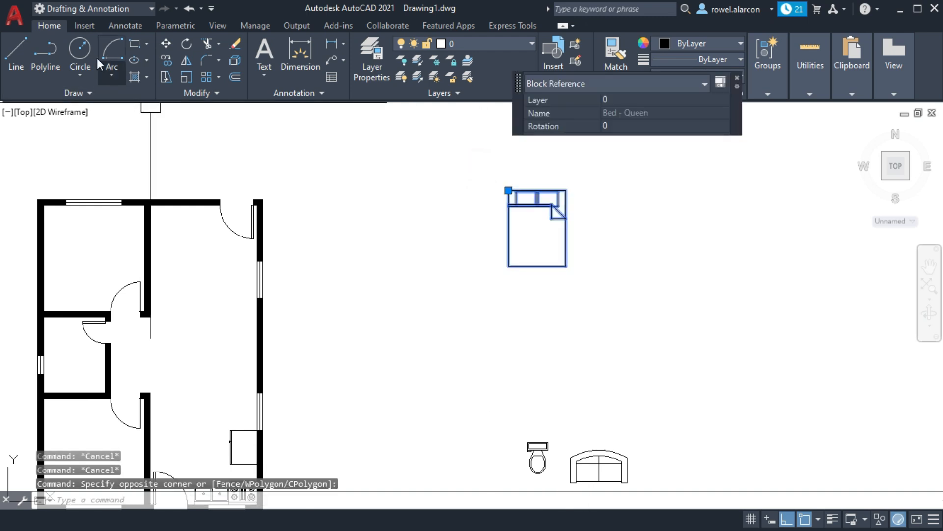
click(187, 45)
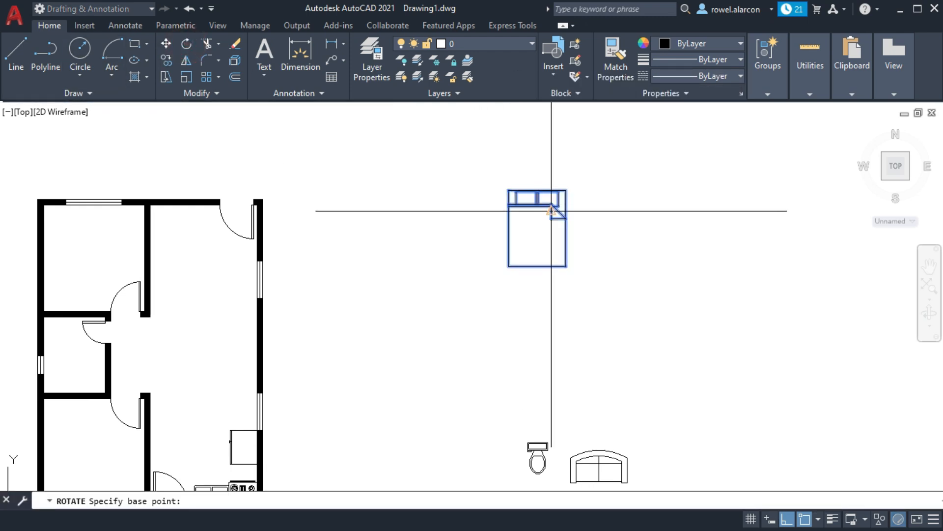
click(509, 192)
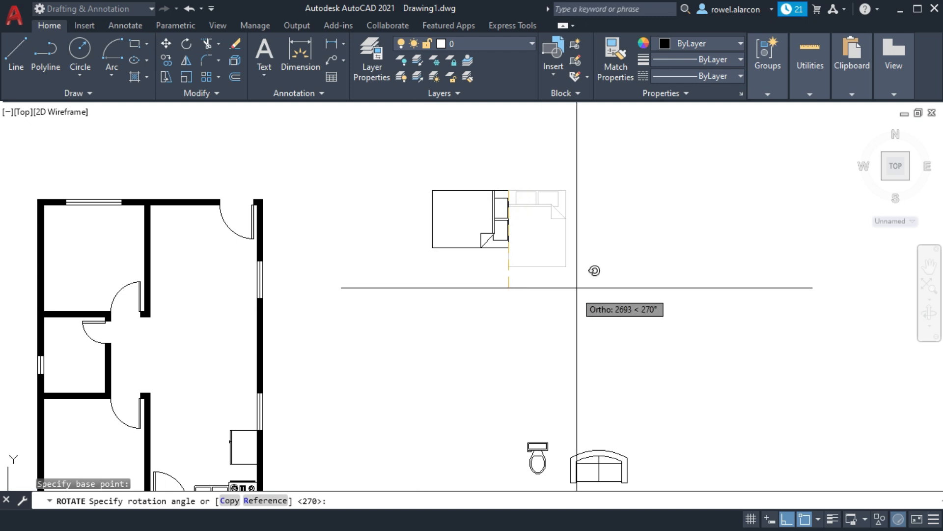
click(551, 138)
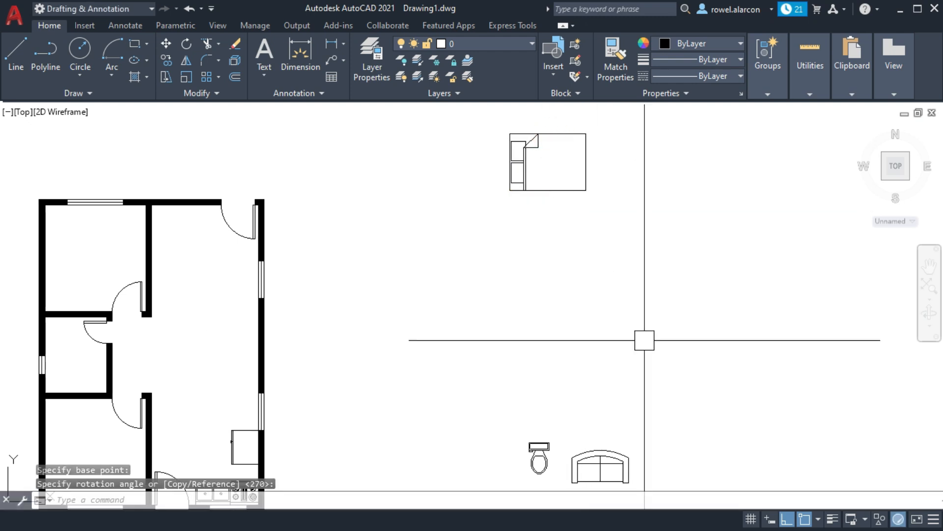
With Ortho off, move the rotated queen bed by its insertion-point grip into the lower bedroom's lower-left inner corner.
click(787, 520)
click(644, 231)
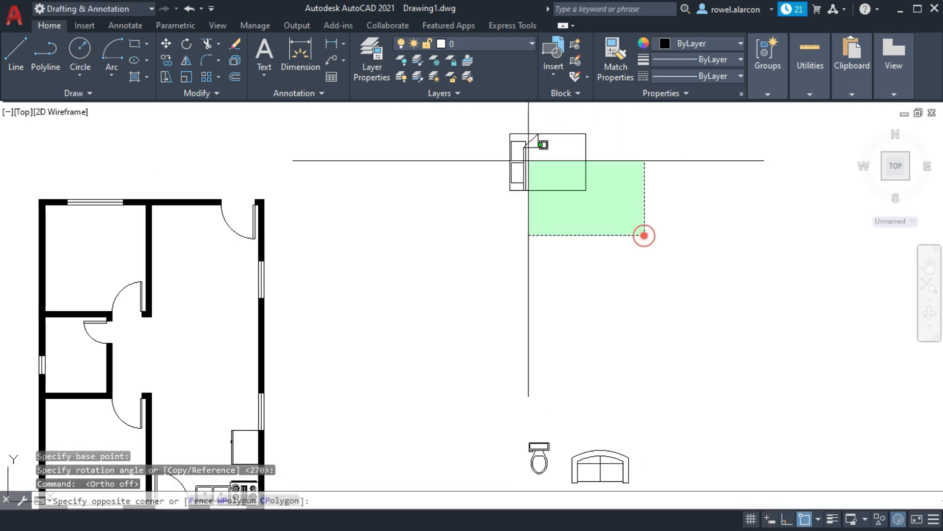
click(501, 145)
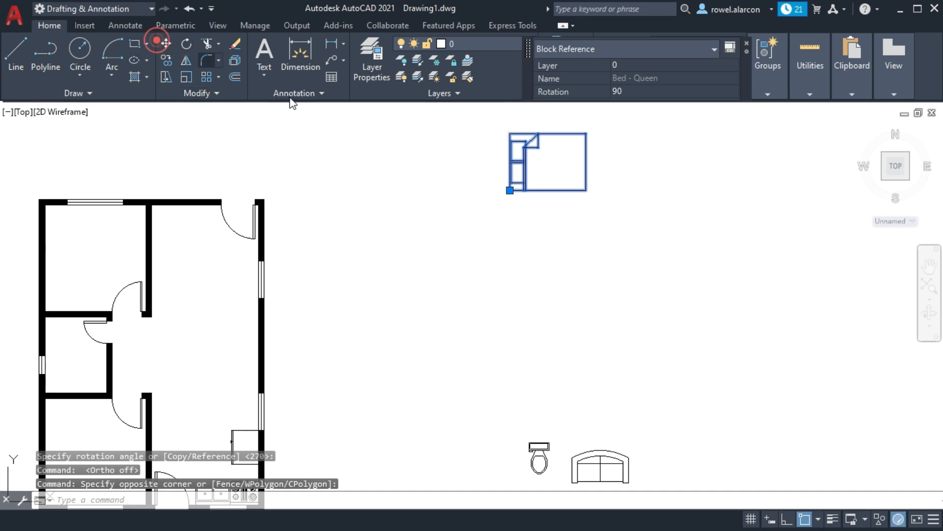
click(510, 190)
middle_drag(396, 293, 528, 152)
middle_drag(440, 282, 538, 194)
scroll(316, 281, up, 5)
middle_drag(276, 230, 398, 218)
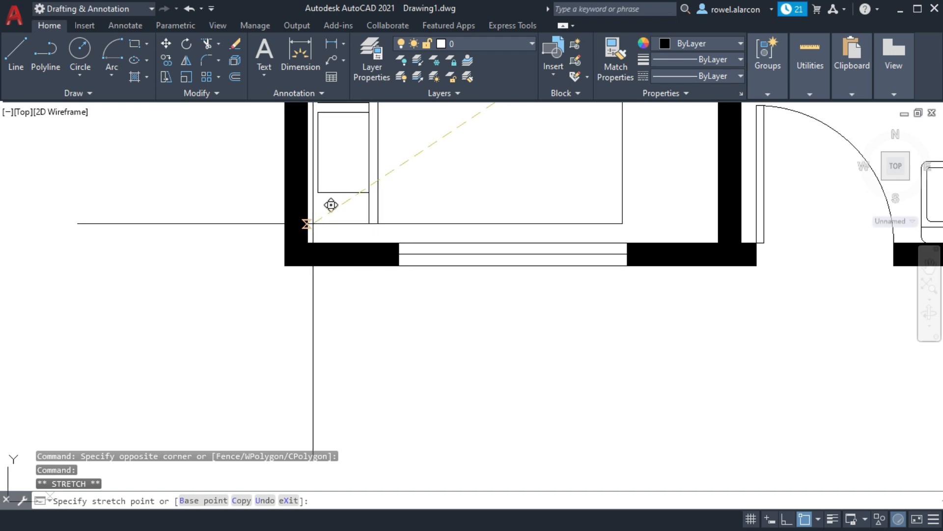
key(Escape)
key(Escape)
middle_drag(471, 173, 437, 297)
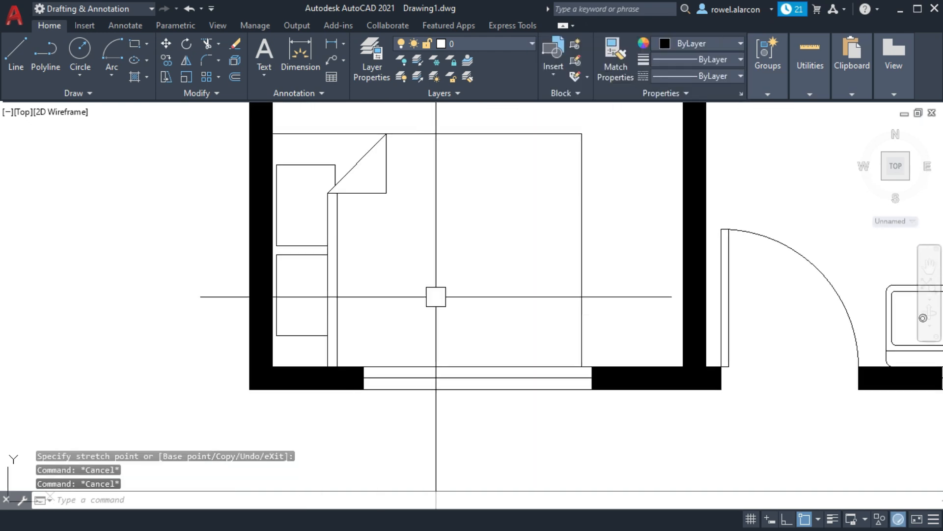
Copy the queen bed from its upper-left corner to the upper-left inner corner of the upper bedroom.
scroll(437, 297, down, 2)
click(445, 192)
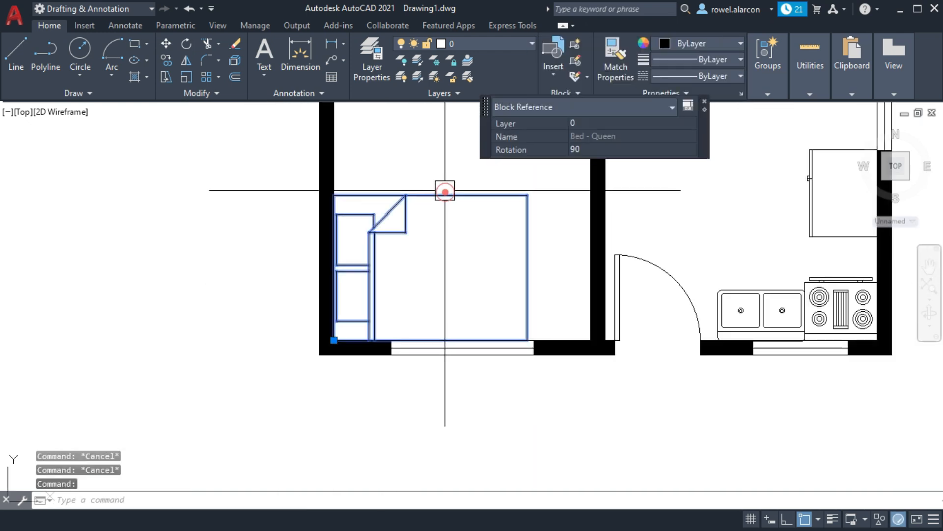
click(166, 63)
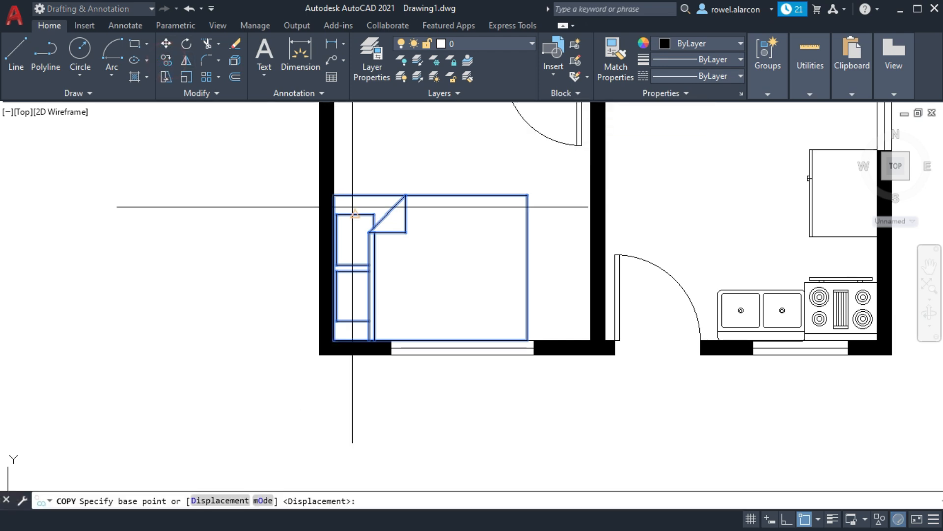
click(334, 195)
scroll(350, 166, down, 2)
middle_drag(350, 167, 372, 438)
middle_drag(438, 242, 436, 460)
middle_drag(398, 287, 412, 346)
scroll(374, 345, up, 4)
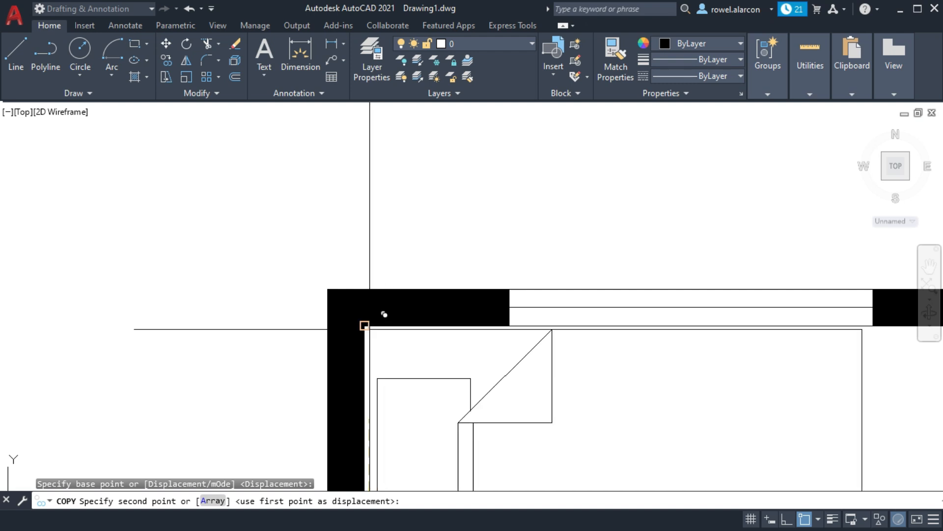
click(364, 326)
key(Escape)
key(Escape)
Rotate the Dining Set - 36 x 72 in. block 270° about its right-end chair with Ortho on.
middle_drag(479, 211, 295, 164)
scroll(625, 284, down, 3)
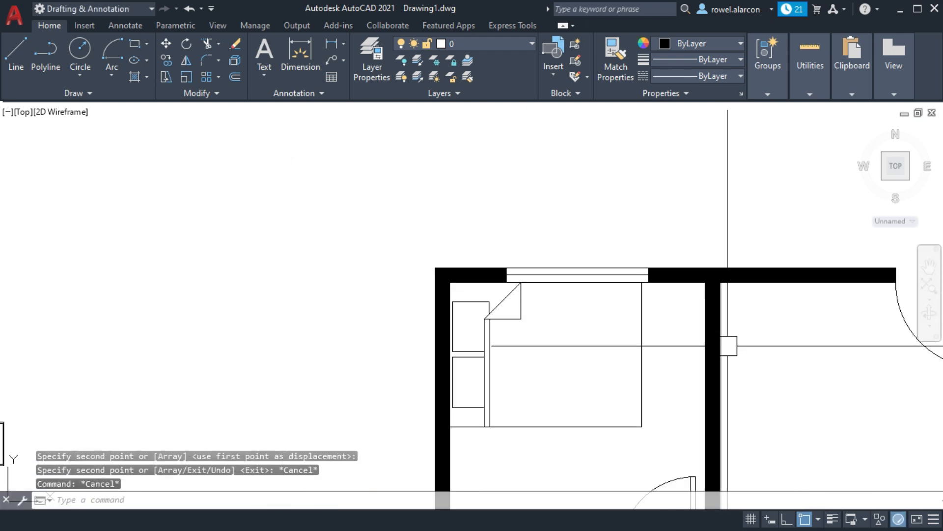
middle_drag(806, 398, 585, 300)
middle_drag(606, 426, 512, 240)
scroll(513, 240, down, 4)
middle_drag(460, 280, 480, 281)
click(267, 331)
click(145, 244)
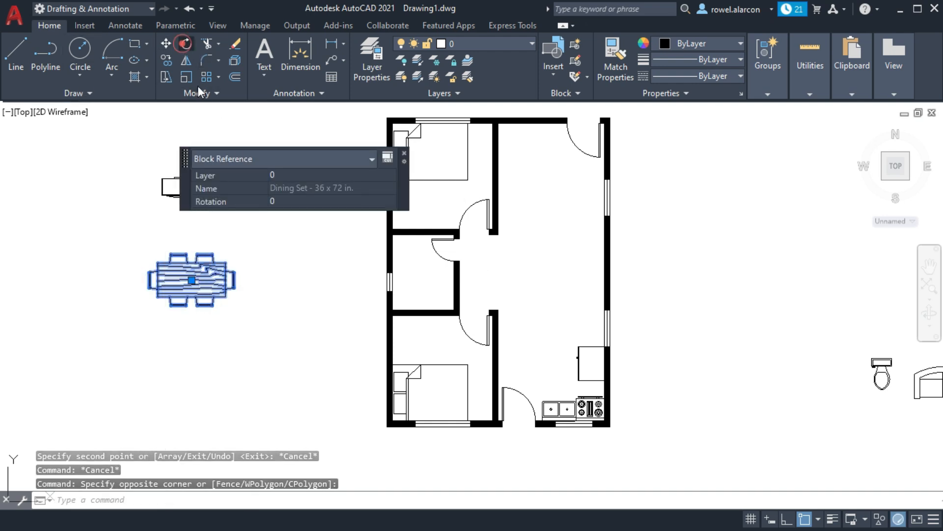
click(185, 43)
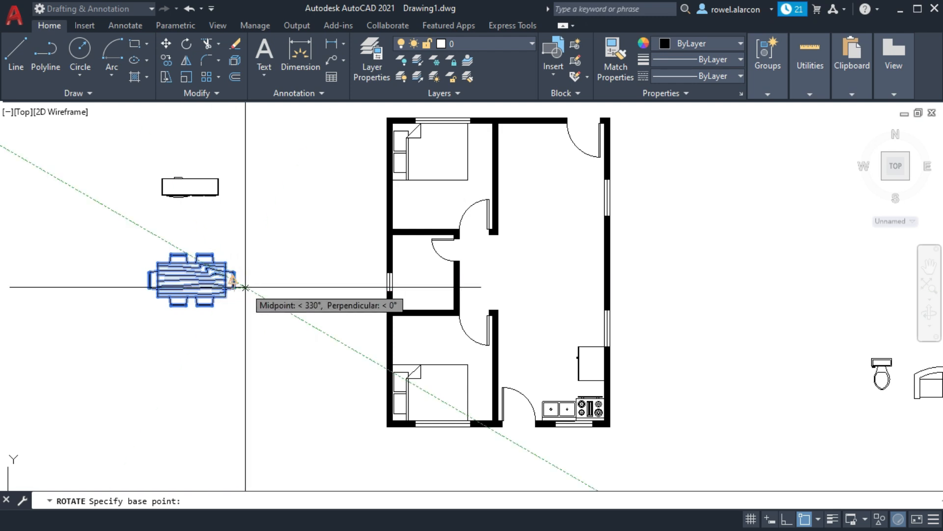
click(232, 284)
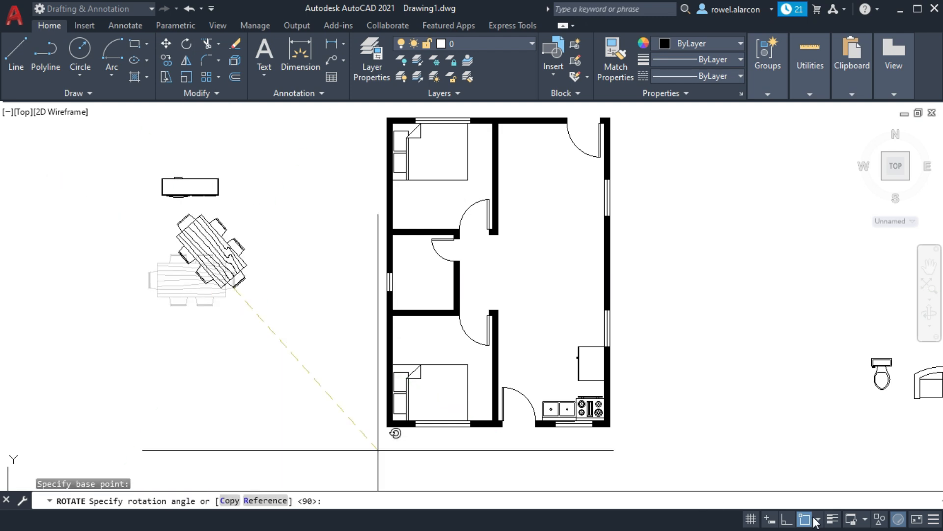
click(786, 519)
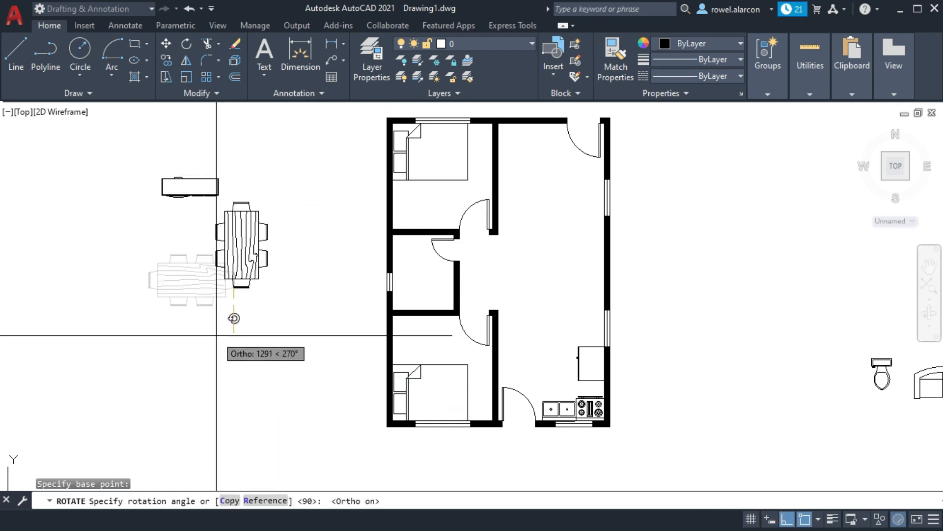
key(Escape)
key(Escape)
With Ortho off, move the dining set by its middle into the open area above the refrigerator, near the right wall.
click(166, 42)
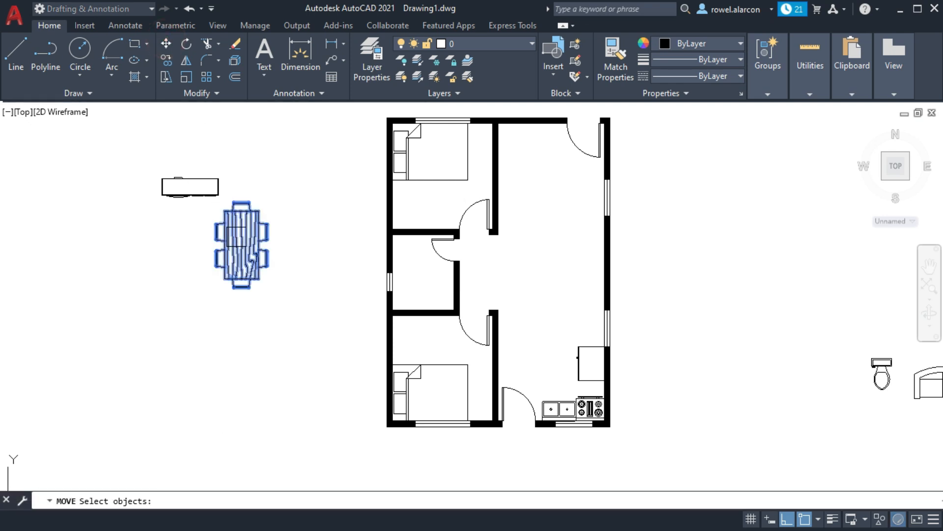
key(Return)
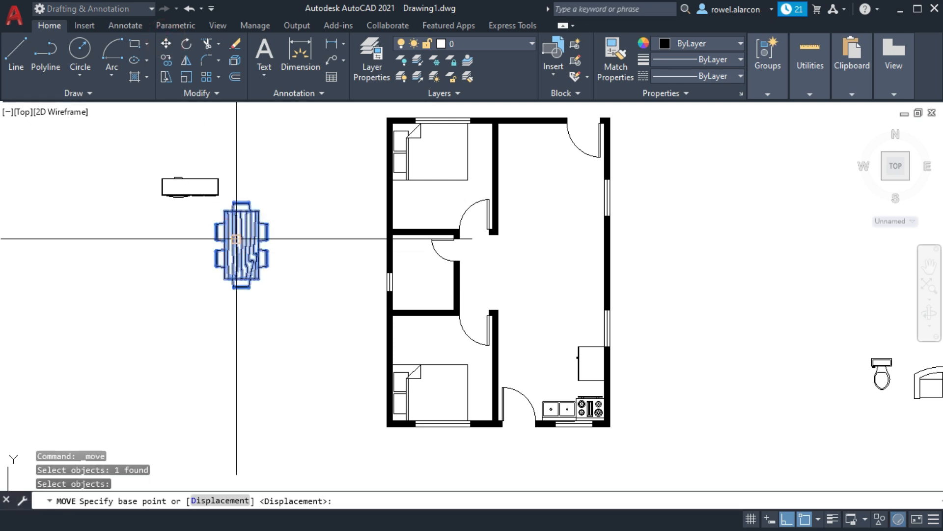
scroll(259, 257, up, 6)
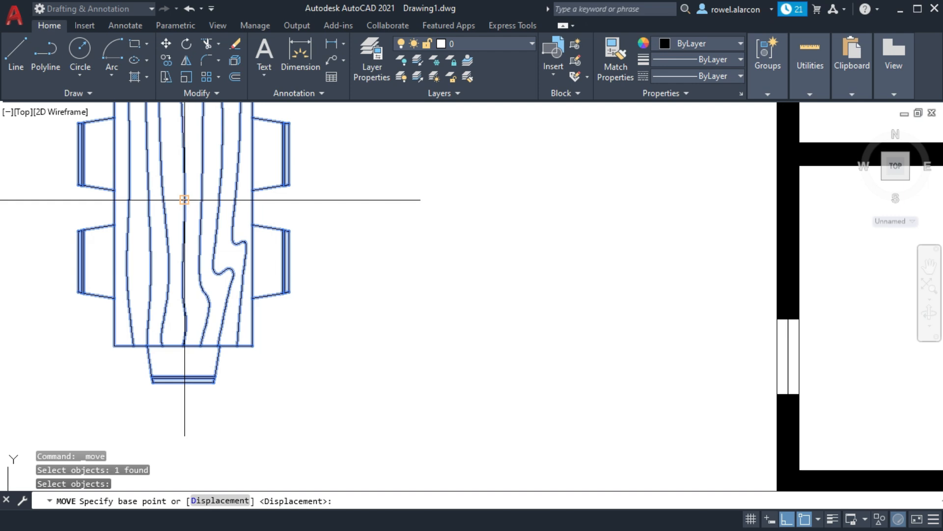
click(185, 200)
middle_drag(380, 200, 162, 261)
scroll(688, 312, down, 2)
middle_drag(699, 308, 141, 170)
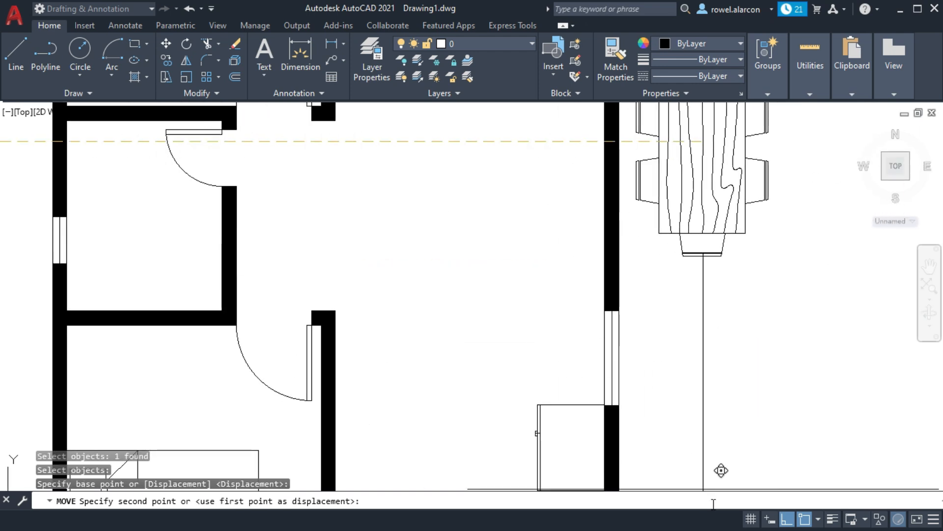
click(786, 520)
middle_drag(549, 232, 503, 267)
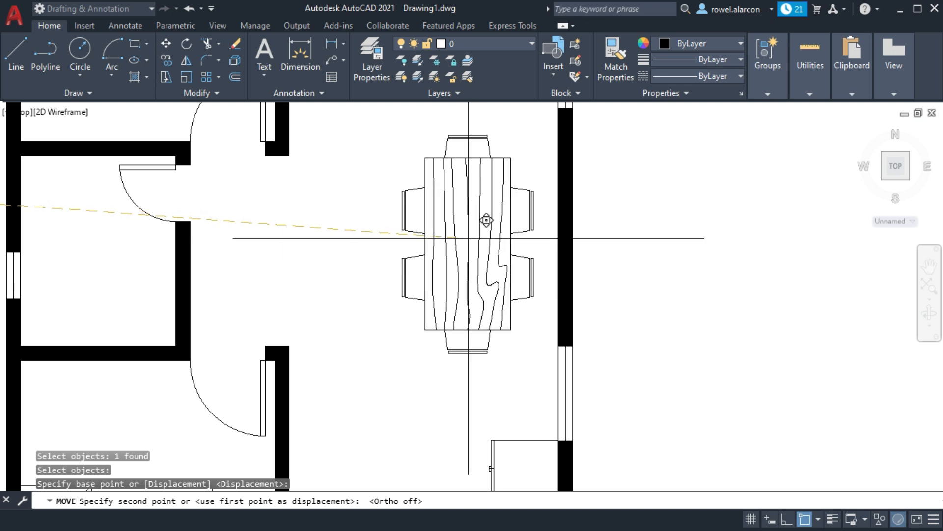
click(467, 235)
scroll(523, 337, down, 4)
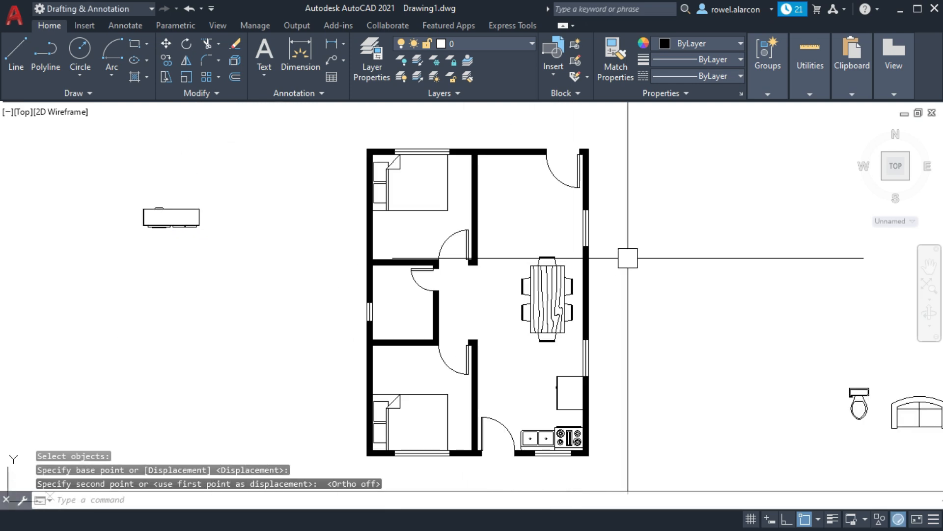
Rotate the Sofa - Roundback Loveseat 5 ft. block 90° about its upper-right corner with Ortho on.
middle_drag(628, 258, 489, 260)
click(781, 415)
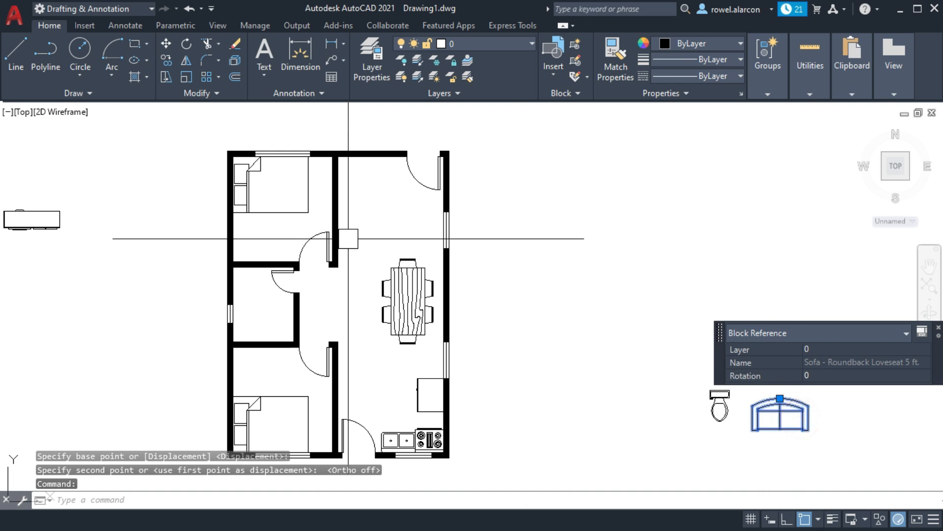
click(187, 45)
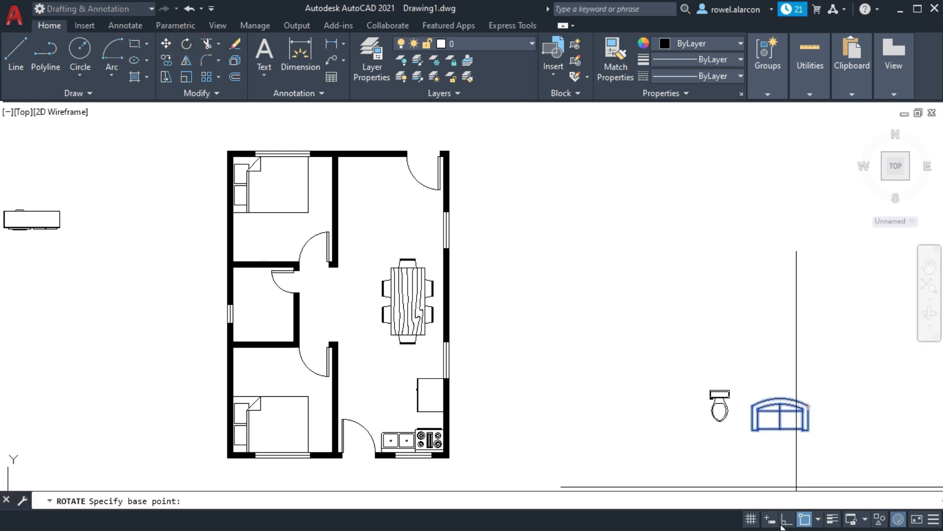
click(808, 406)
click(806, 324)
With Ortho off, move the loveseat by its curved back against the living room side of the upper bedroom's right wall.
click(813, 433)
click(166, 44)
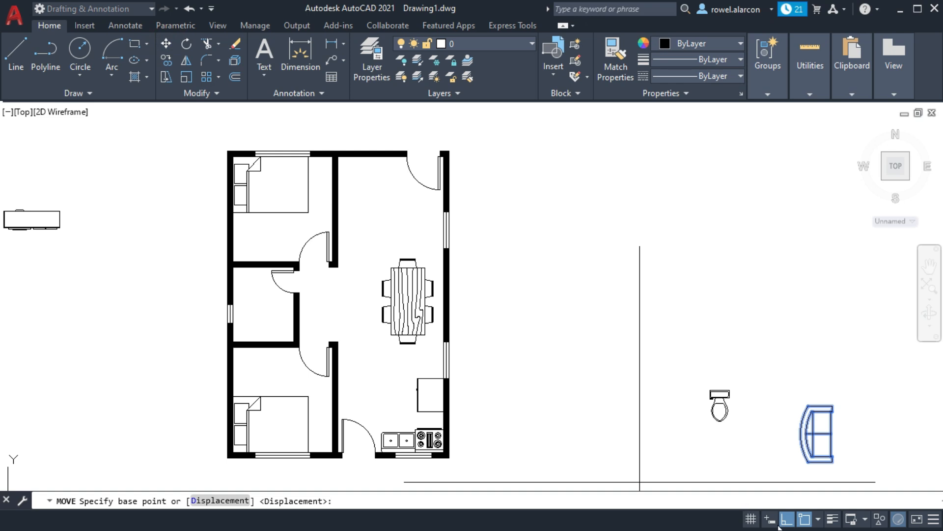
click(796, 433)
middle_drag(532, 294, 689, 413)
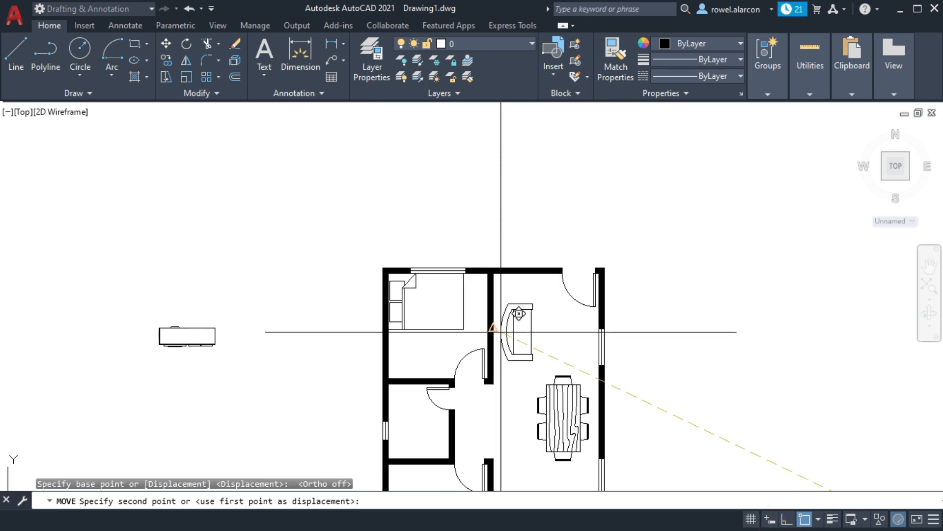
click(505, 330)
key(Escape)
key(Escape)
Rotate the Entertainment Center block 270° about its upper-right corner with Ortho on.
click(165, 332)
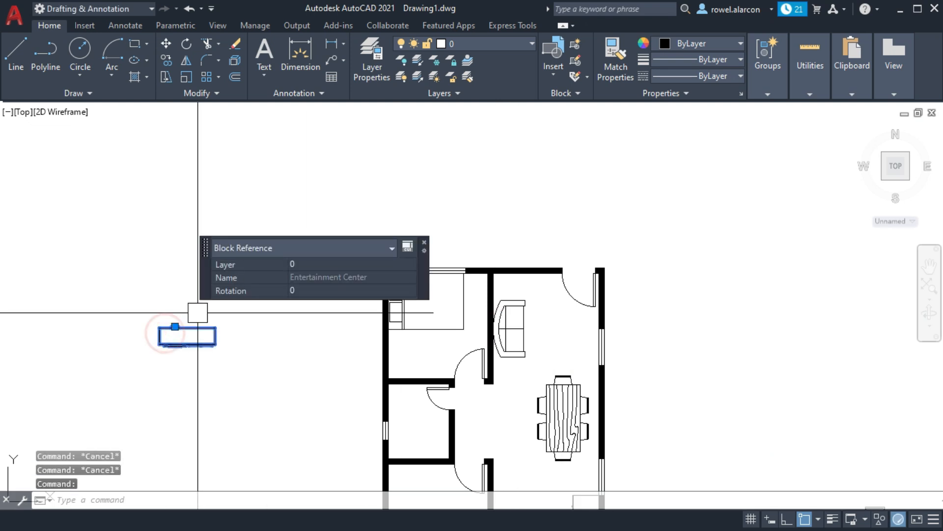
scroll(226, 319, up, 4)
middle_drag(236, 369, 358, 301)
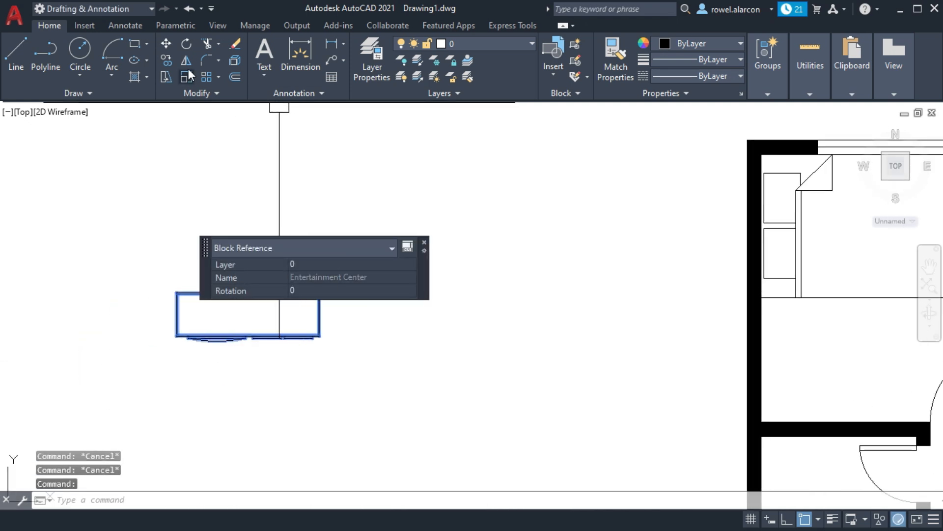
click(189, 44)
click(318, 293)
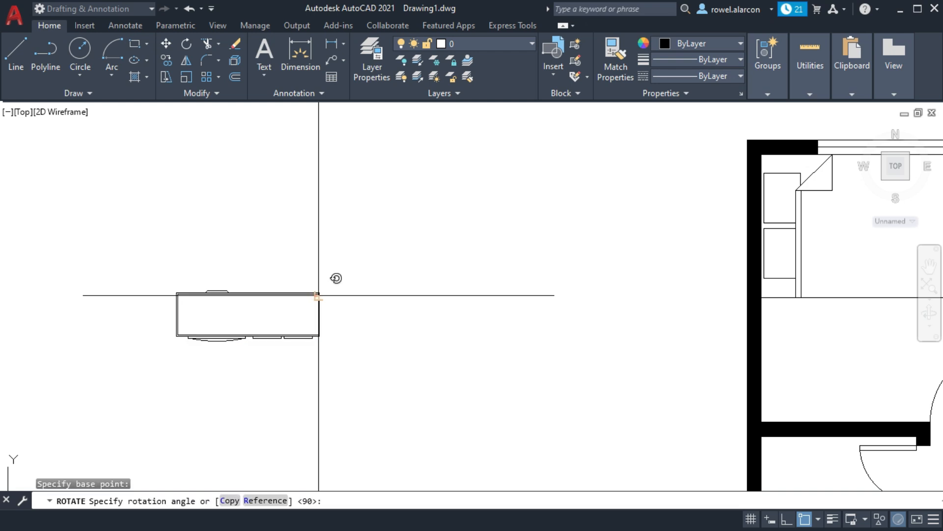
click(783, 523)
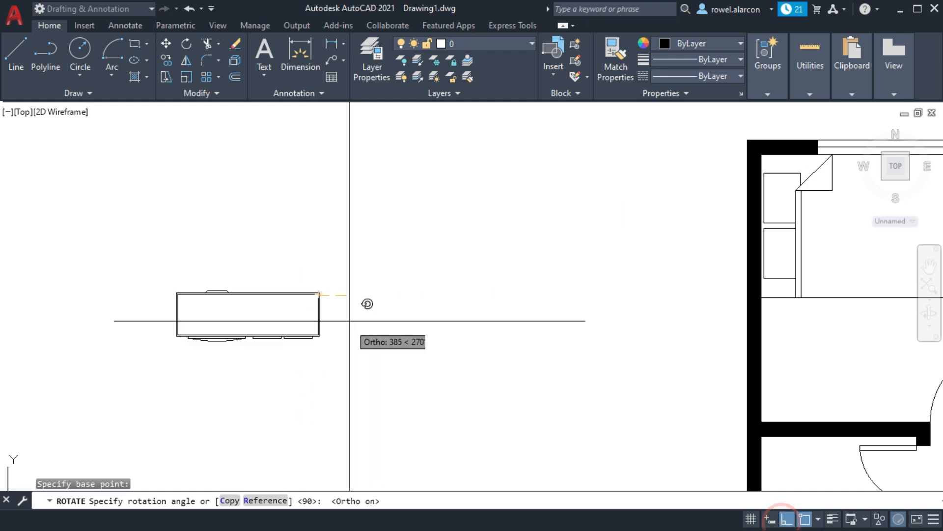
click(239, 411)
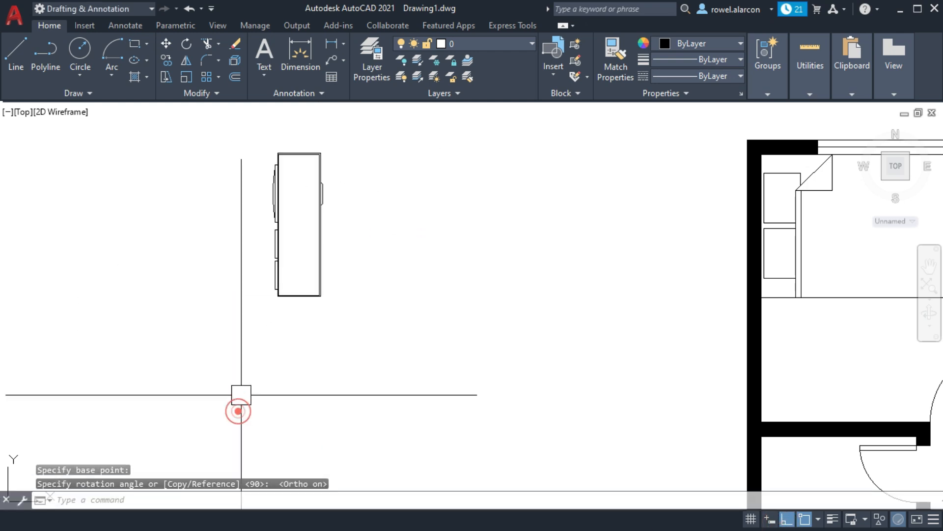
With Ortho off, move the entertainment center by its right side to the right wall's upper window, facing the loveseat.
click(317, 290)
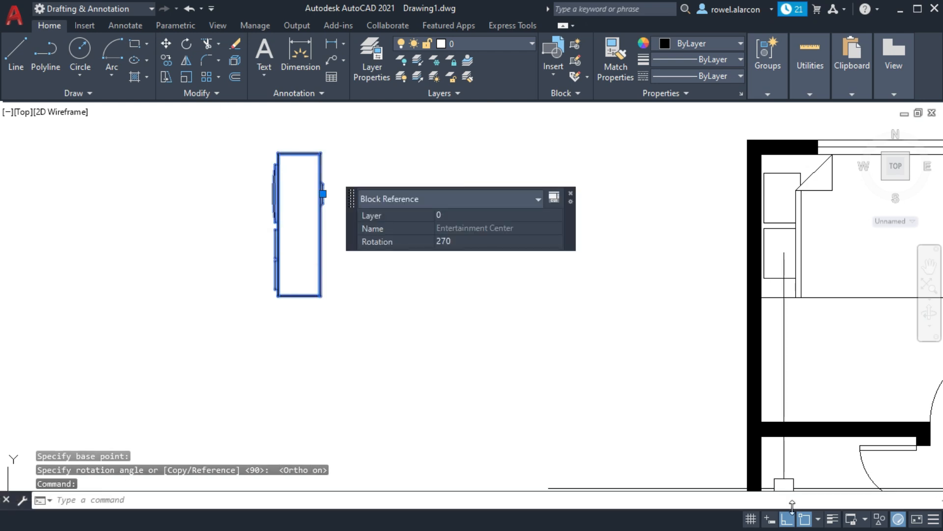
key(F8)
click(165, 44)
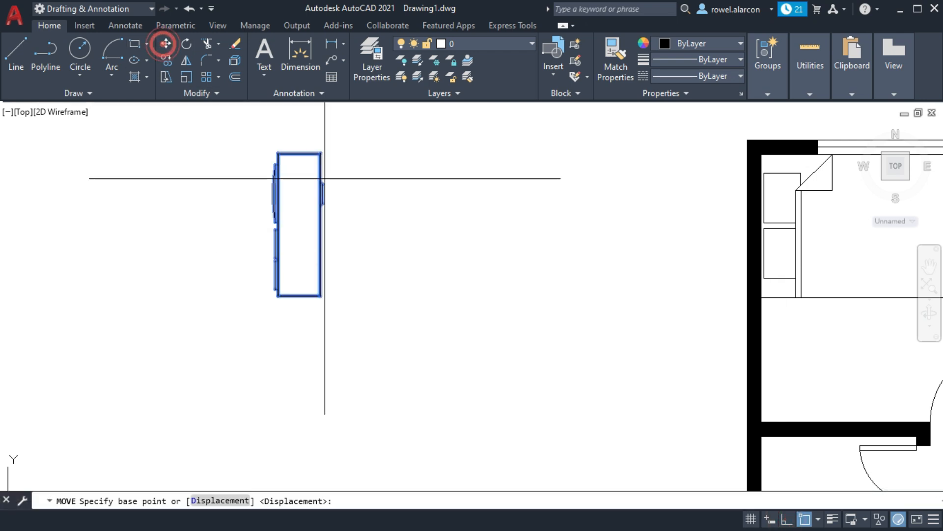
click(321, 231)
middle_drag(548, 245, 140, 266)
middle_drag(609, 293, 218, 234)
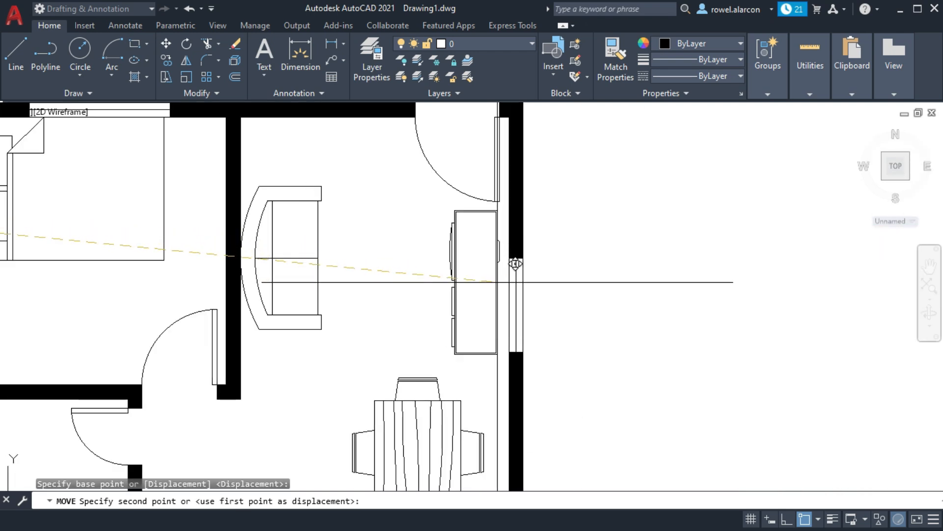
click(509, 280)
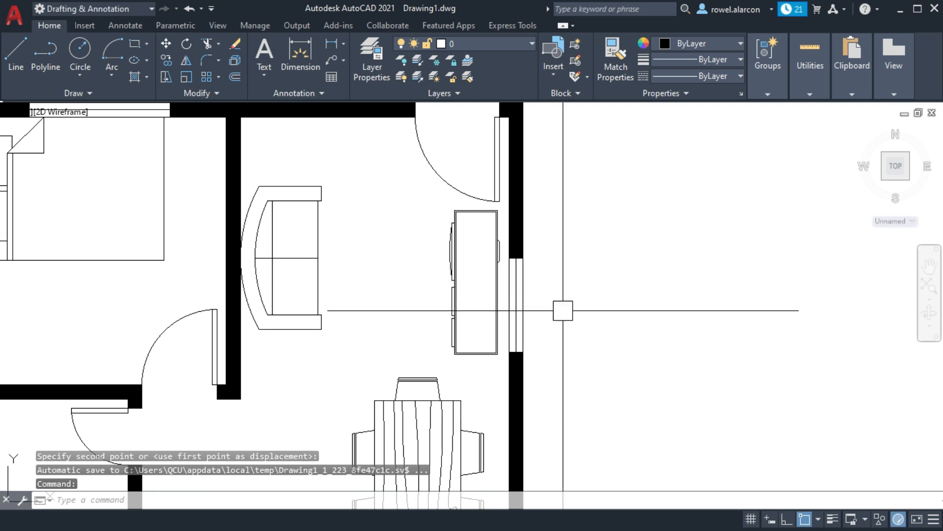
key(Escape)
key(Escape)
Rotate the Toilet - top block 90° about its upper-right corner with Ortho on.
middle_drag(617, 297, 567, 245)
scroll(592, 267, down, 2)
scroll(569, 234, down, 2)
middle_drag(619, 315, 617, 263)
click(798, 357)
scroll(721, 363, up, 3)
middle_drag(919, 364, 663, 322)
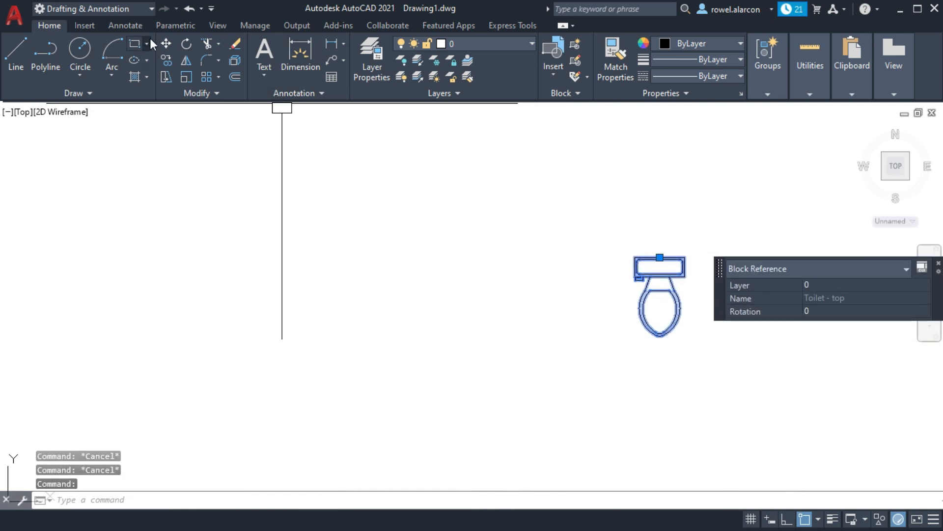
click(188, 44)
click(683, 261)
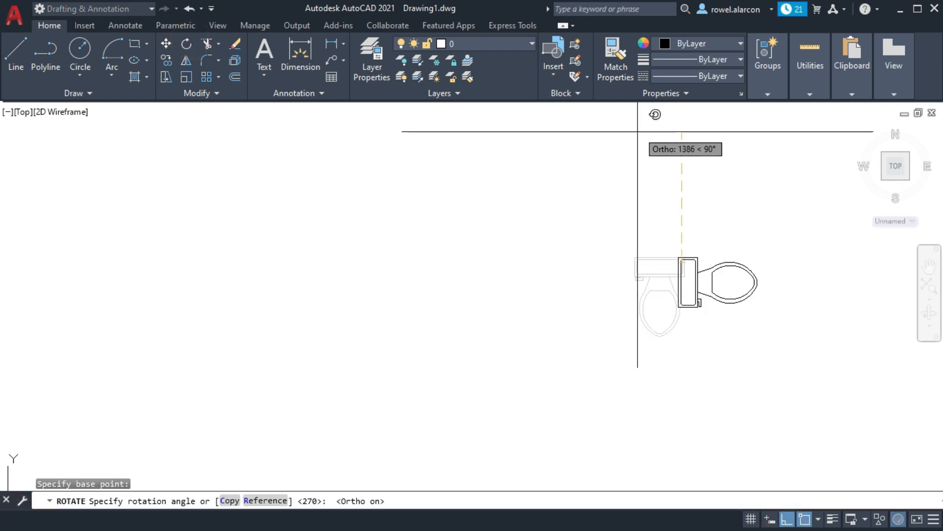
click(654, 222)
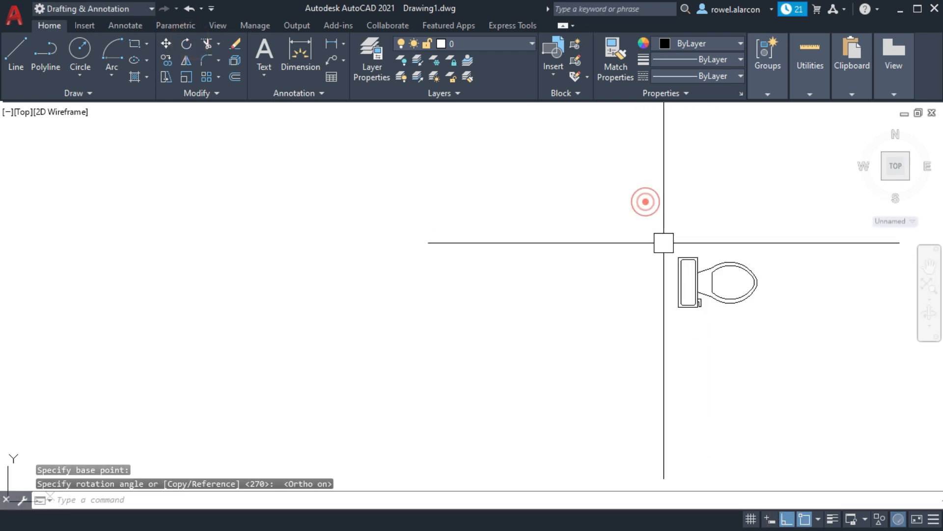
With Ortho off, move the toilet by the midpoint of its tank's back to the lower inner corner of the bathroom window.
click(163, 43)
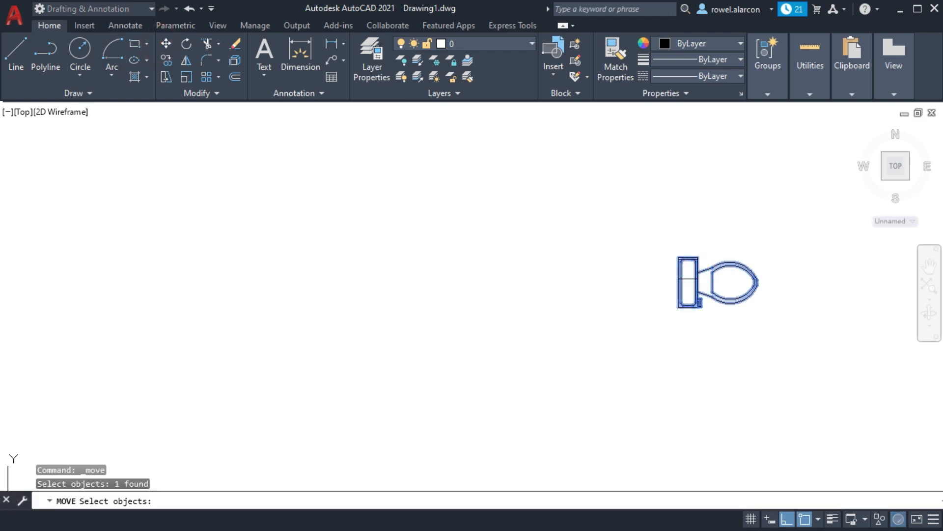
key(Return)
click(678, 282)
mouse_move(326, 203)
middle_down()
mouse_move(481, 197)
mouse_move(641, 166)
middle_up()
scroll(728, 443, down, 5)
scroll(303, 238, up, 5)
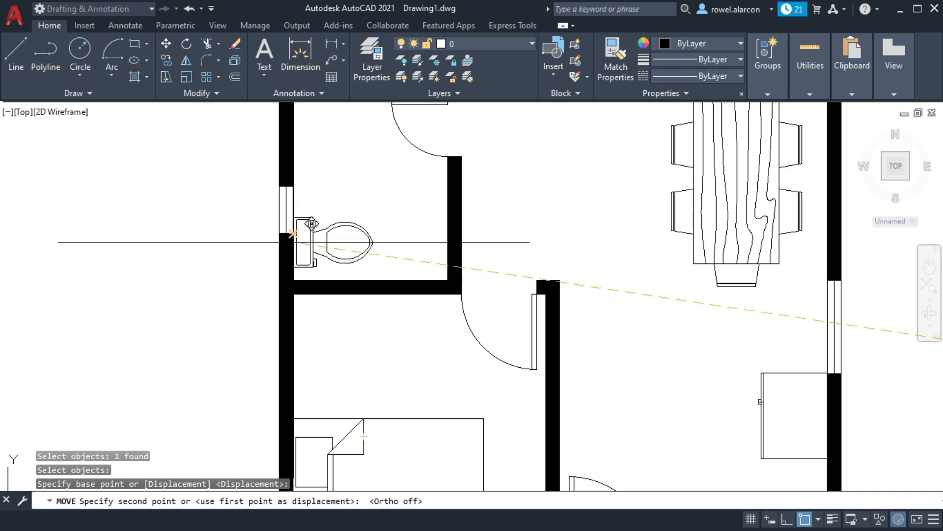
click(294, 235)
key(Escape)
key(Escape)
scroll(540, 254, down, 5)
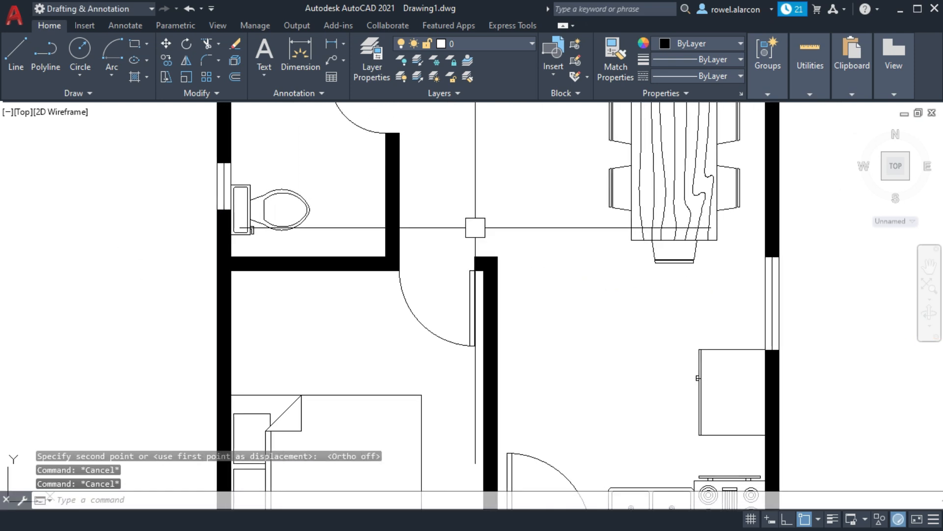
Add the single-line text BEDROOM 1 below the upper bedroom's bed, with height 200 and rotation 0.
scroll(436, 271, up, 2)
middle_drag(604, 269, 635, 331)
middle_drag(621, 284, 618, 325)
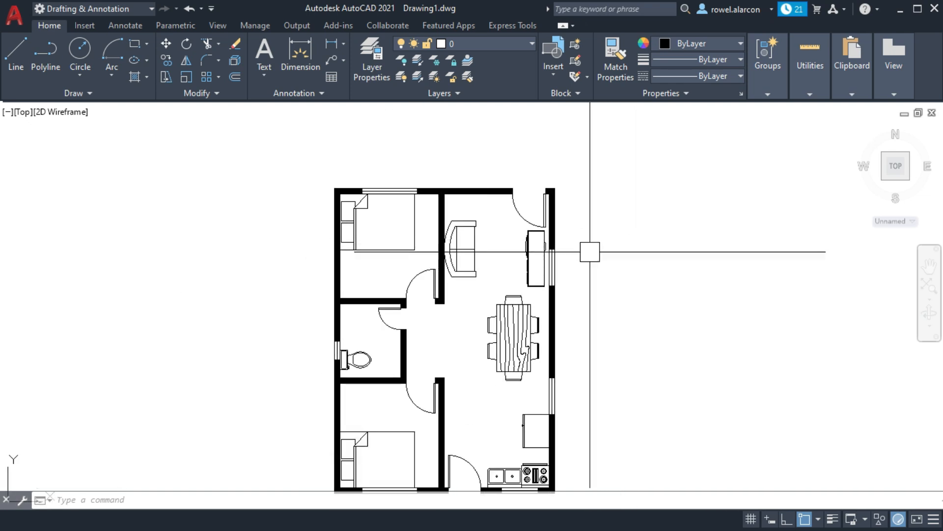
click(265, 69)
click(294, 124)
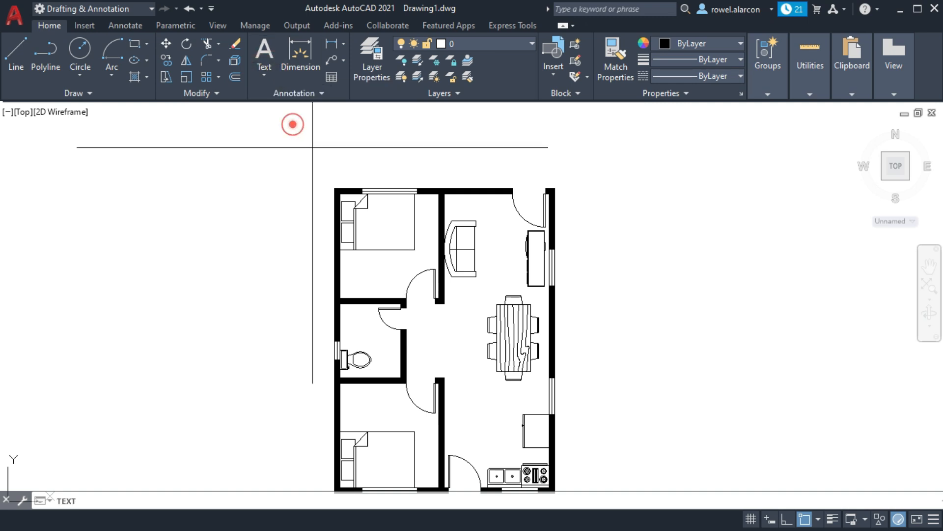
click(357, 266)
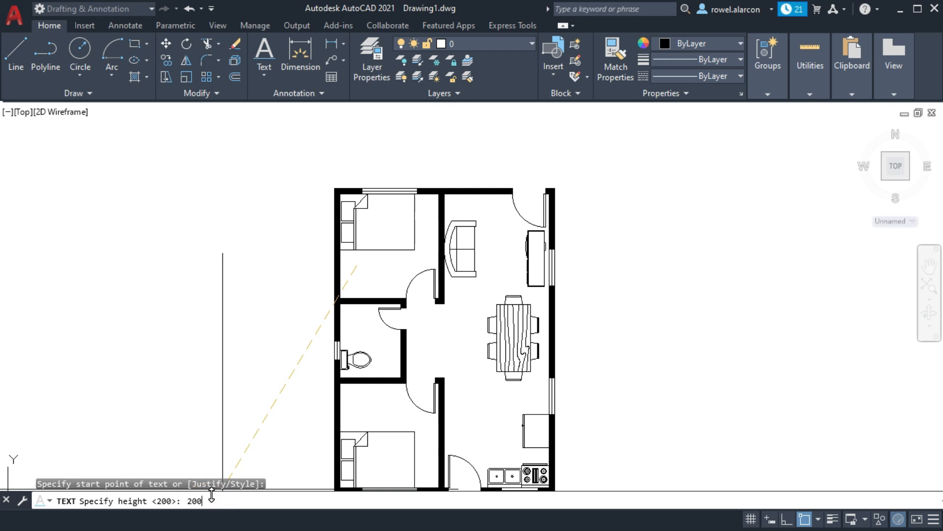
text(200)
key(Return)
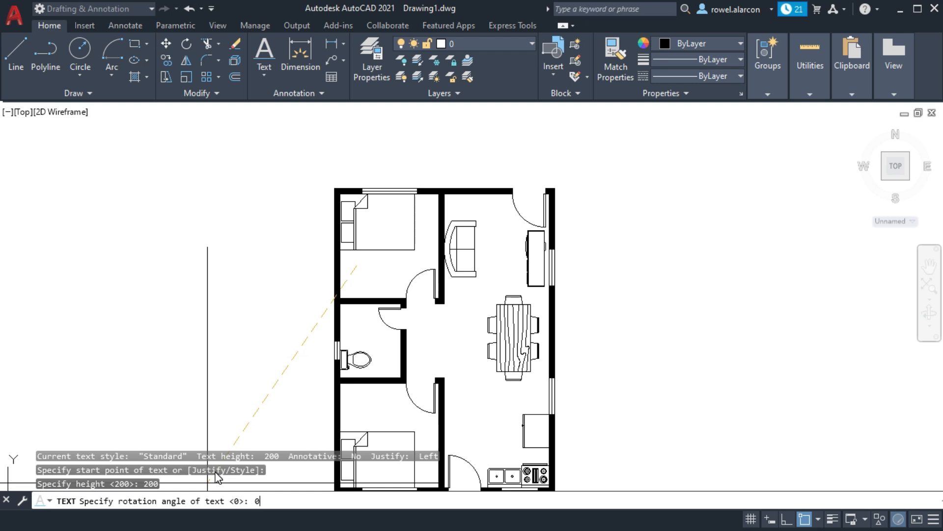
text(0)
key(Return)
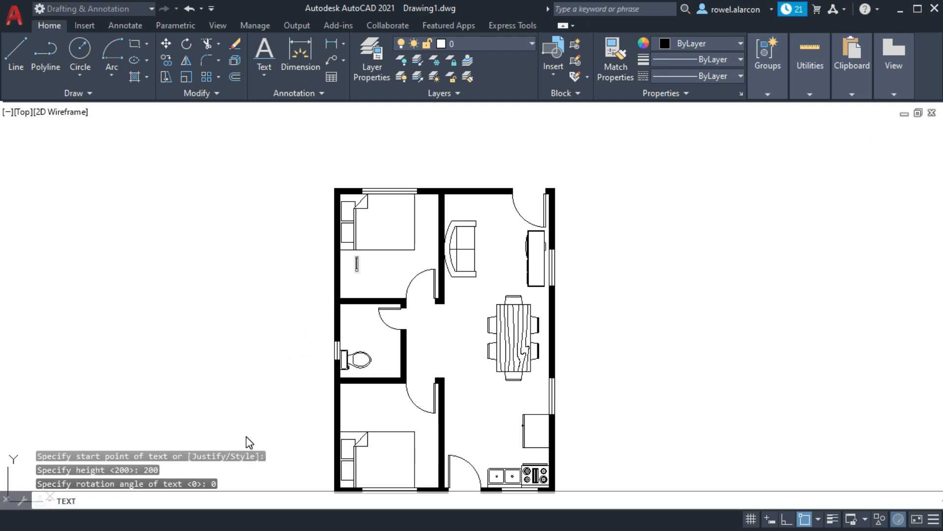
text(BEDROOM 1)
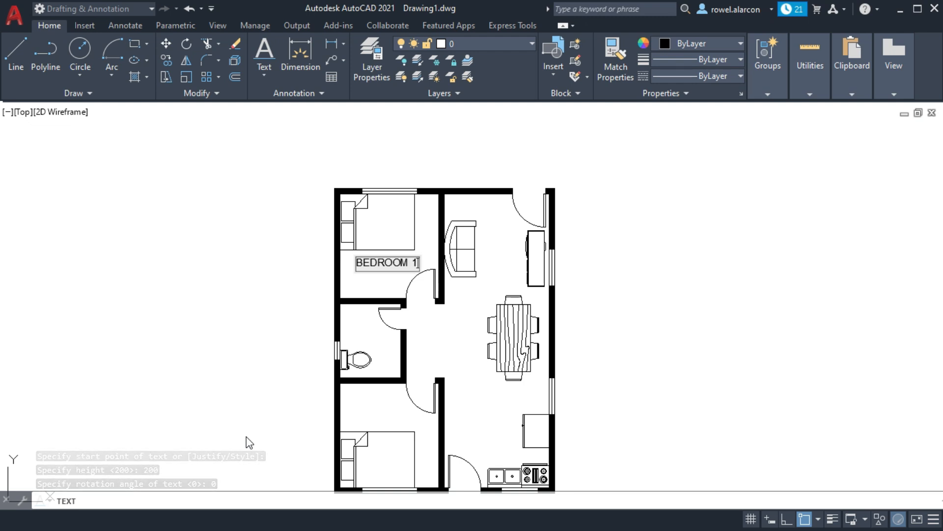
click(639, 284)
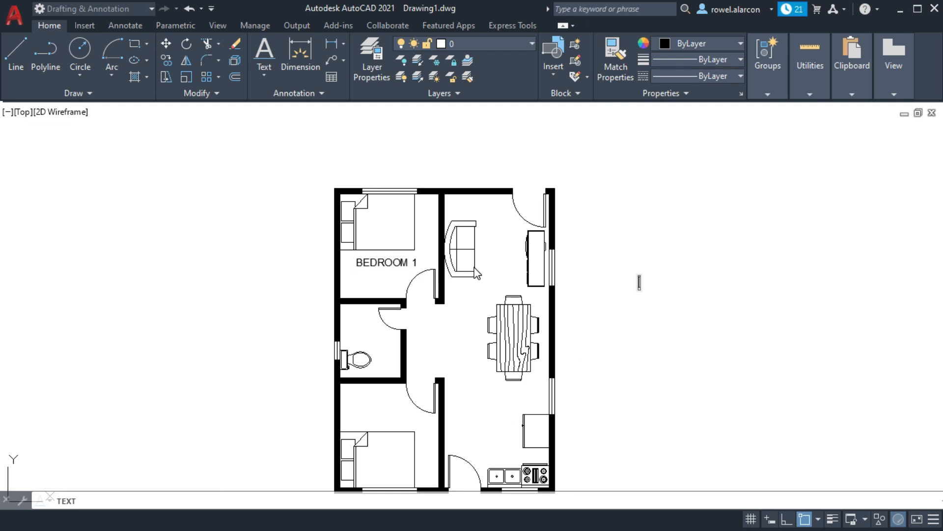
Copy the BEDROOM 1 label into the lower bedroom above its bed and into the kitchen area beside the dividing wall.
click(369, 261)
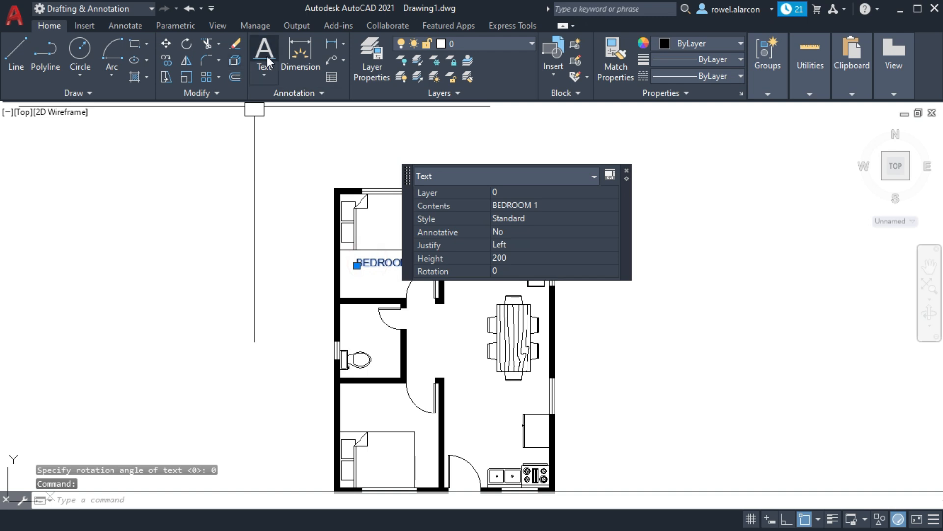
click(168, 58)
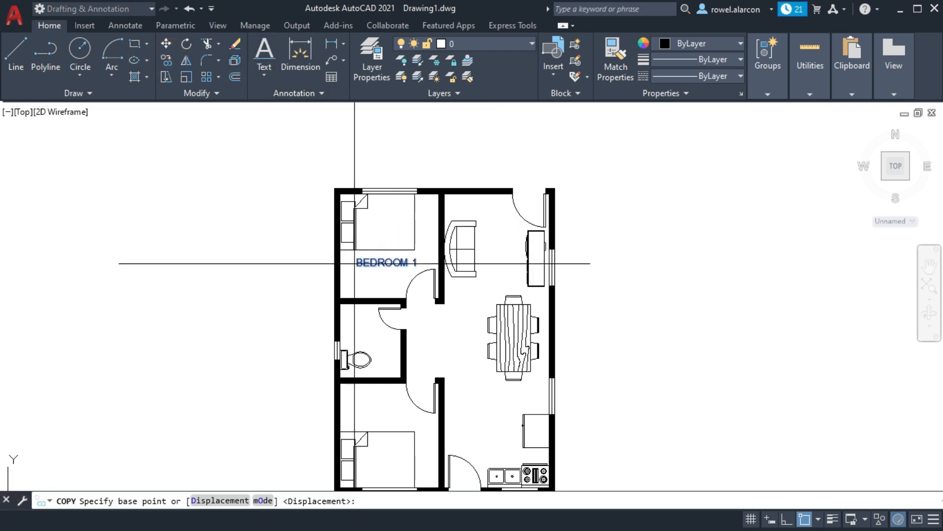
click(355, 265)
middle_drag(351, 302, 392, 145)
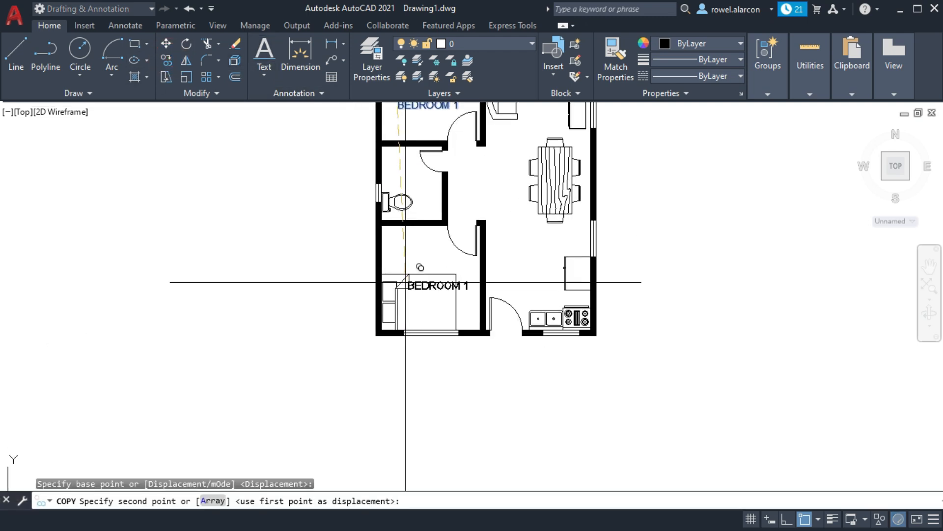
click(389, 256)
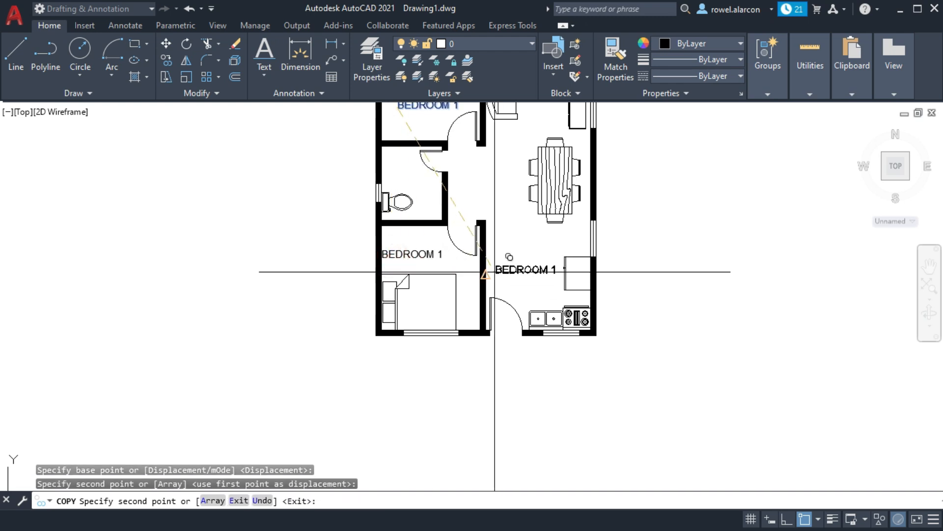
click(486, 275)
key(Escape)
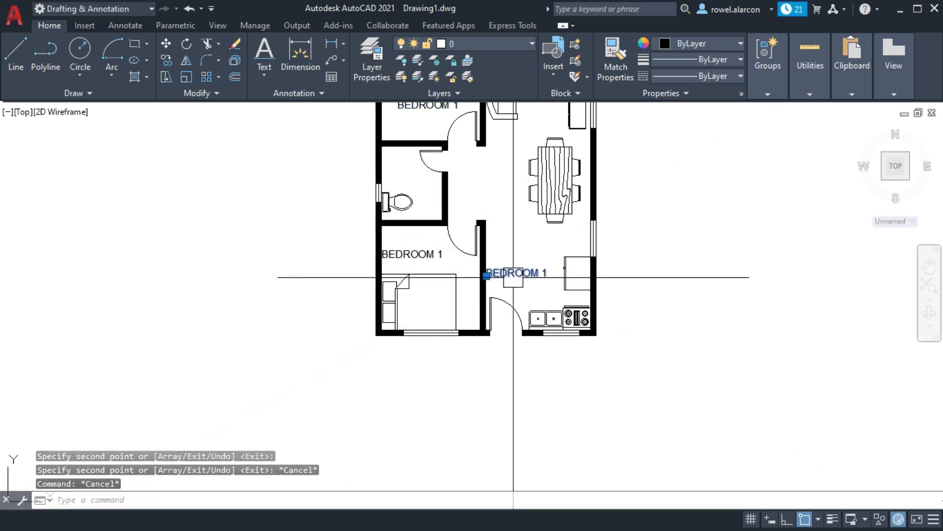
click(489, 273)
click(485, 276)
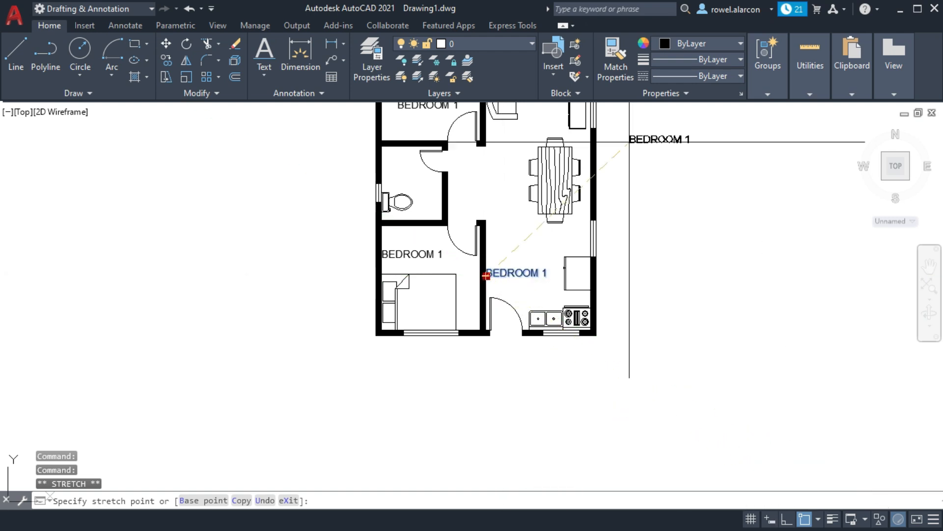
key(Escape)
key(Escape)
Shift the kitchen area's copied BEDROOM 1 label by its grip slightly right, clear of the dividing wall.
middle_drag(603, 271, 400, 216)
scroll(467, 249, up, 2)
click(219, 205)
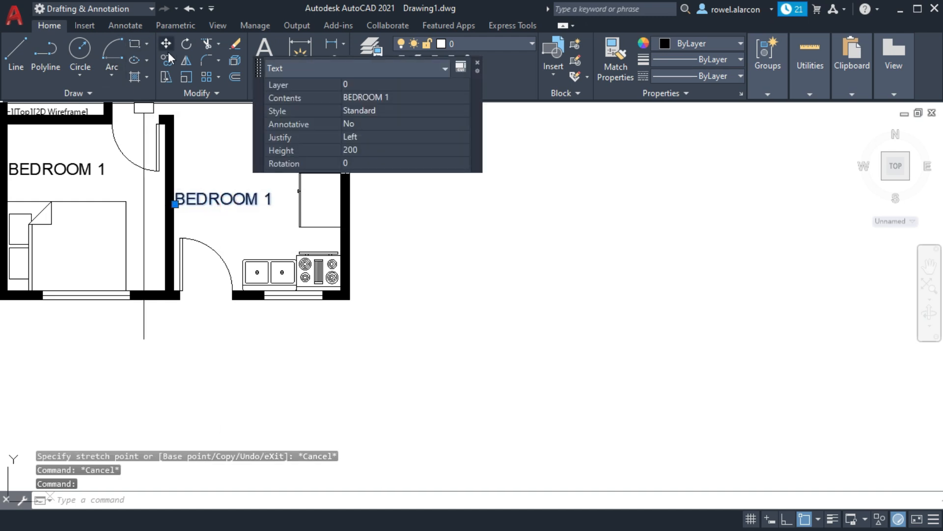
click(186, 203)
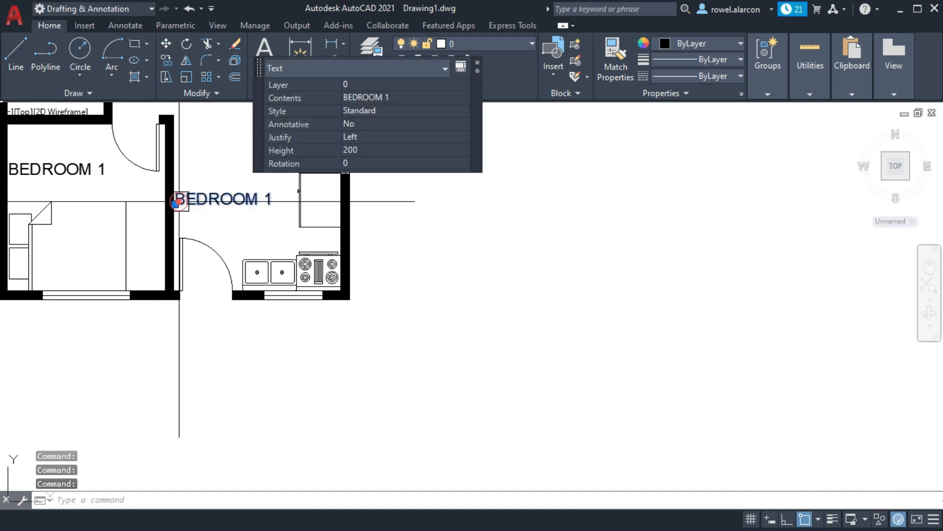
click(175, 203)
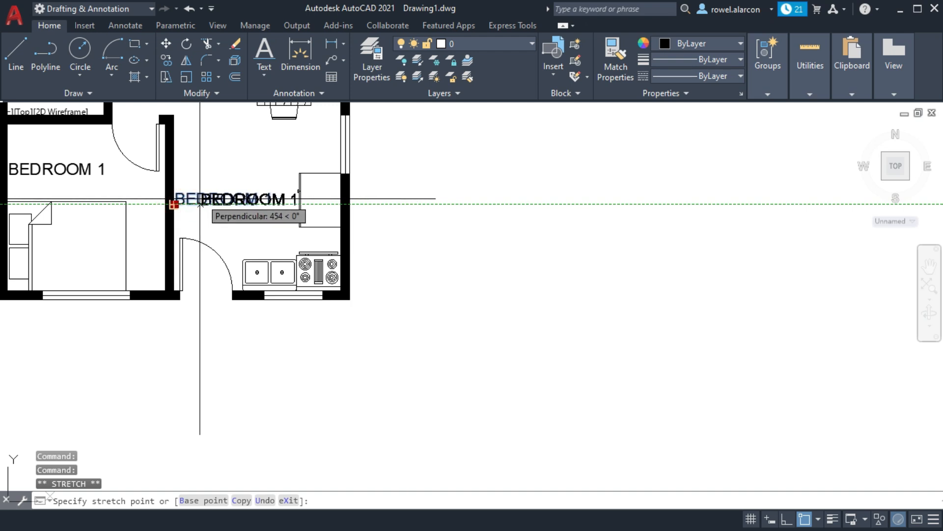
scroll(197, 201, up, 4)
click(190, 211)
key(Escape)
Change the text of the kitchen area's label to KITCHEN.
double_click(289, 196)
click(403, 195)
drag(431, 197, 216, 199)
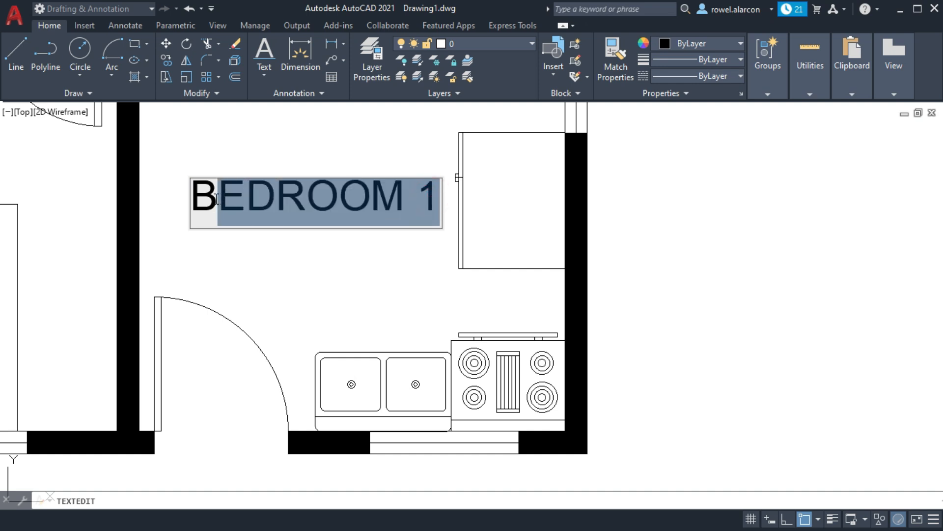
text(KI)
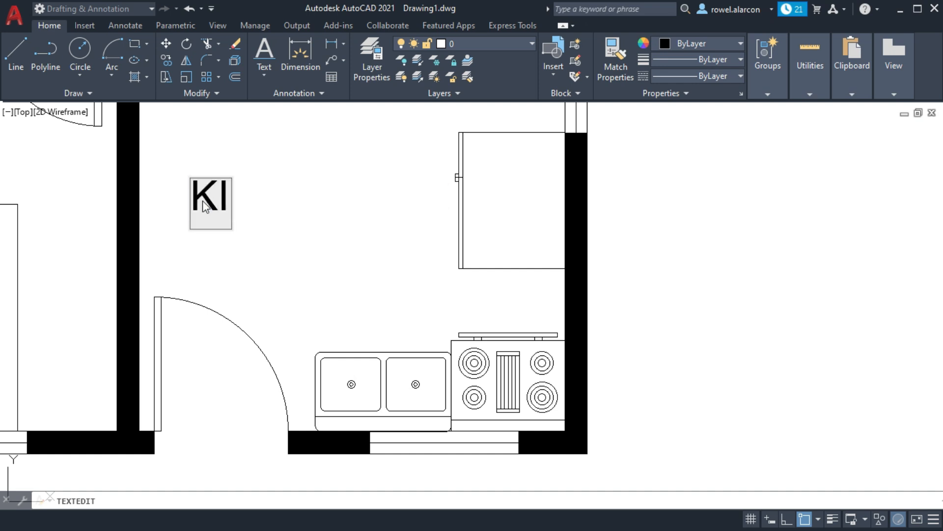
text(TCHEN)
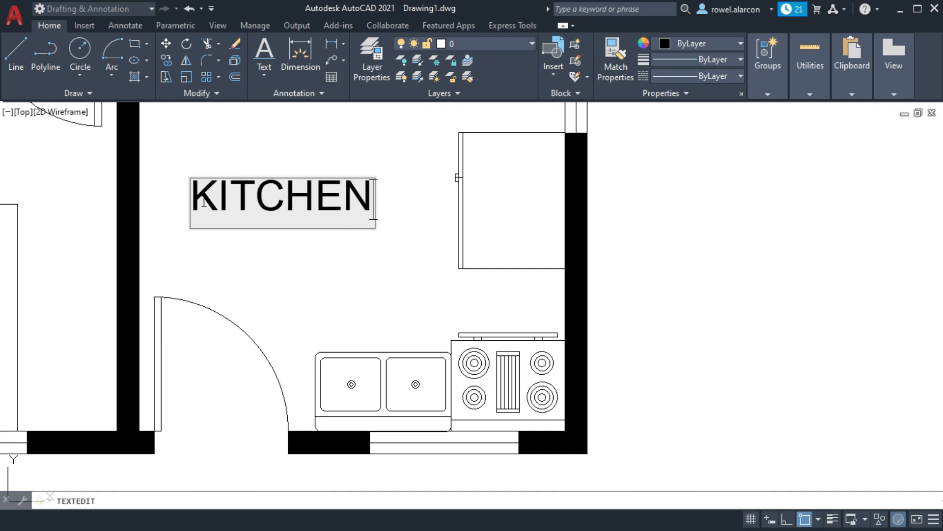
click(277, 241)
key(Escape)
Move the KITCHEN label by its grip down and to the right, to the open floor above the sink and door.
click(196, 204)
click(191, 210)
click(228, 231)
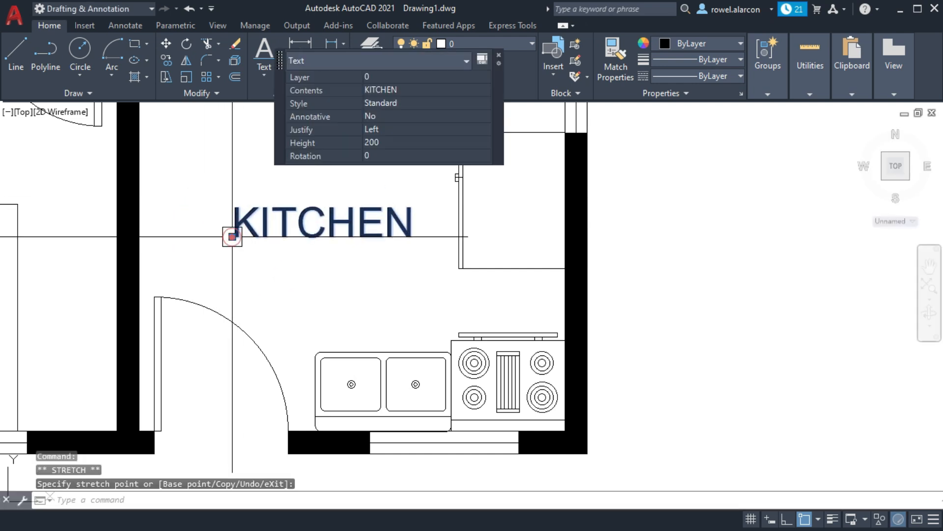
key(Escape)
Change the lower bedroom's label to BEDROOM 2.
middle_drag(211, 186, 409, 205)
scroll(270, 214, down, 2)
double_click(152, 169)
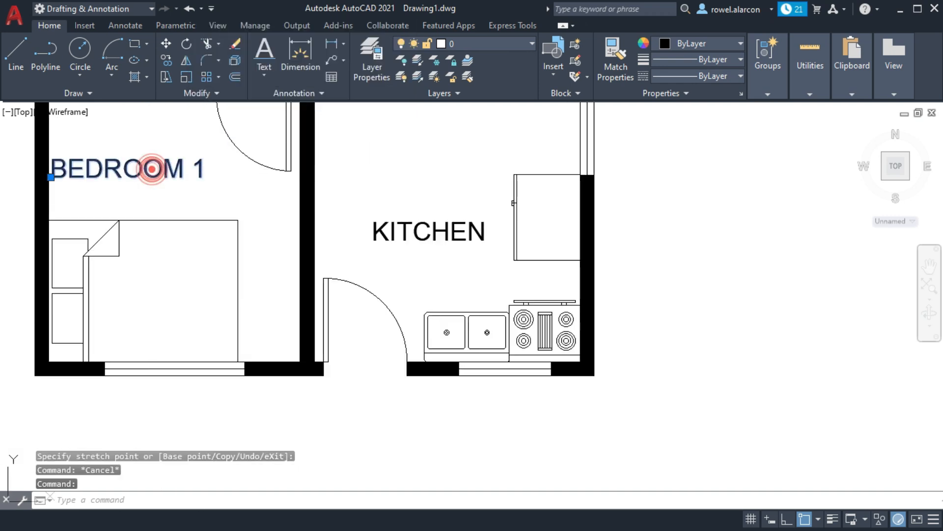
click(190, 175)
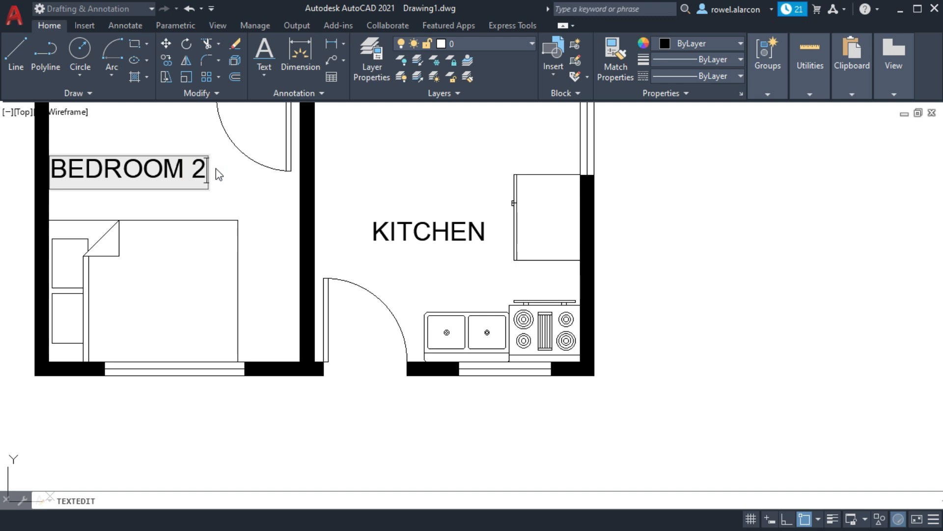
click(391, 141)
key(Escape)
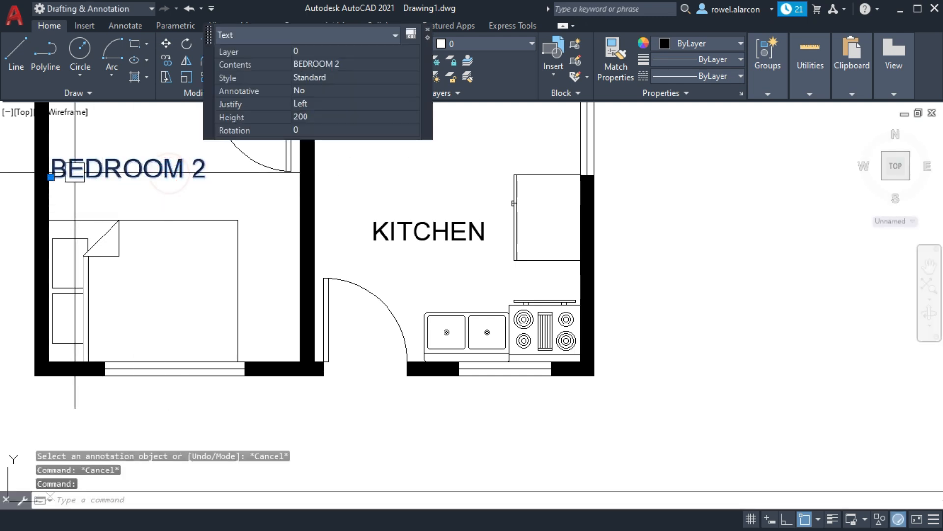
Move the BEDROOM 2 label by its grip away from the left wall, just above the bed.
click(51, 177)
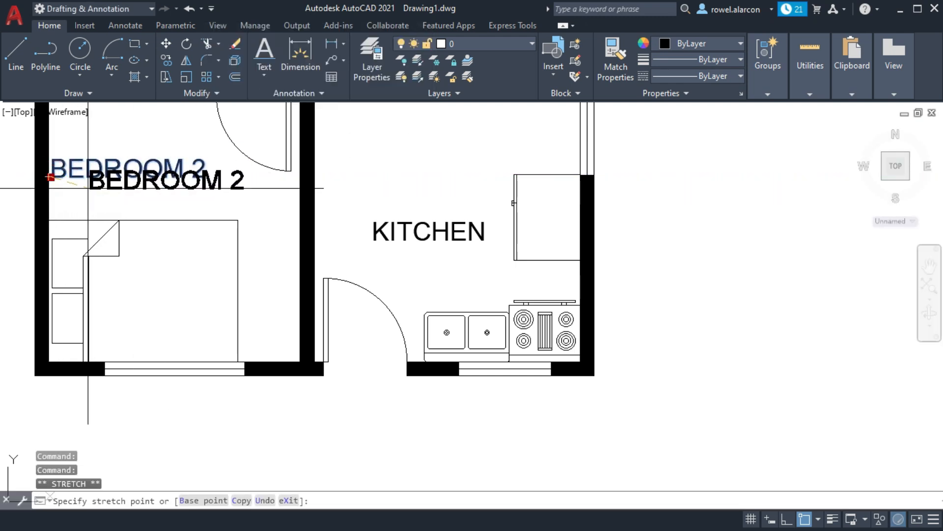
click(84, 185)
key(Escape)
key(Escape)
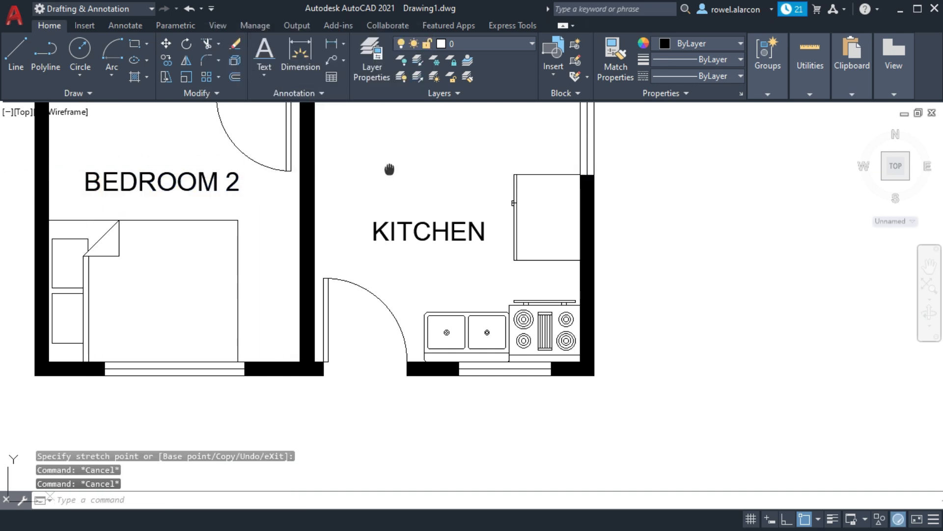
Copy the KITCHEN label into the bathroom, just above the toilet.
scroll(380, 213, down, 2)
mouse_move(380, 214)
middle_down()
mouse_move(384, 260)
mouse_move(424, 328)
middle_up()
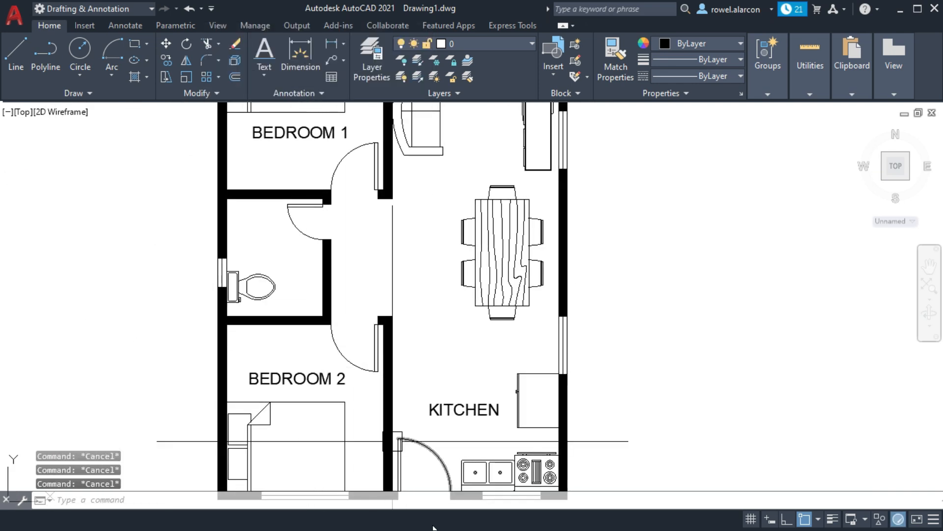
click(452, 423)
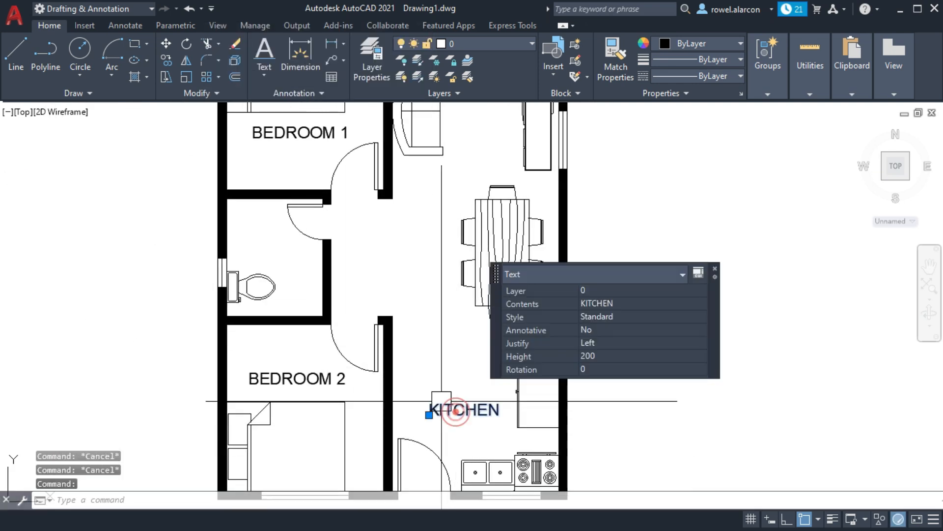
click(167, 60)
click(430, 412)
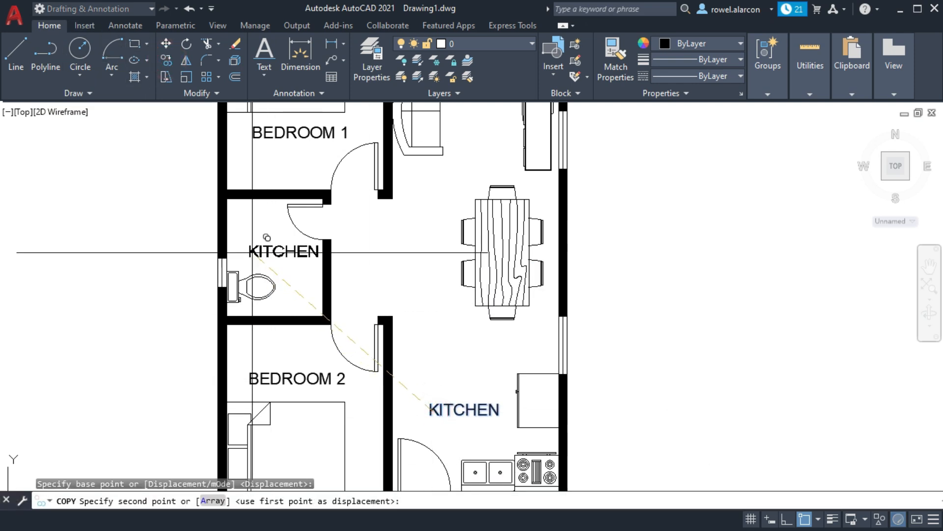
click(242, 253)
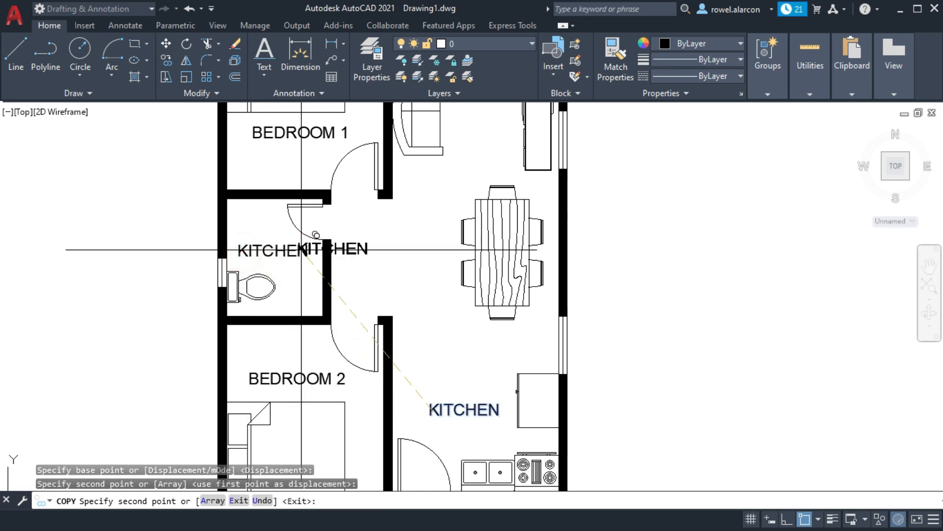
key(Escape)
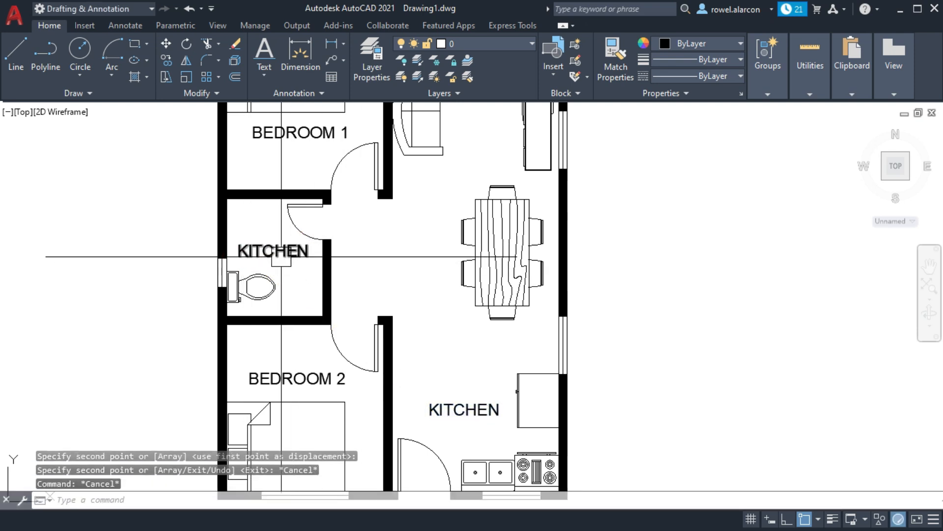
Change the copied KITCHEN label in the bathroom to T & B.
double_click(281, 256)
click(292, 255)
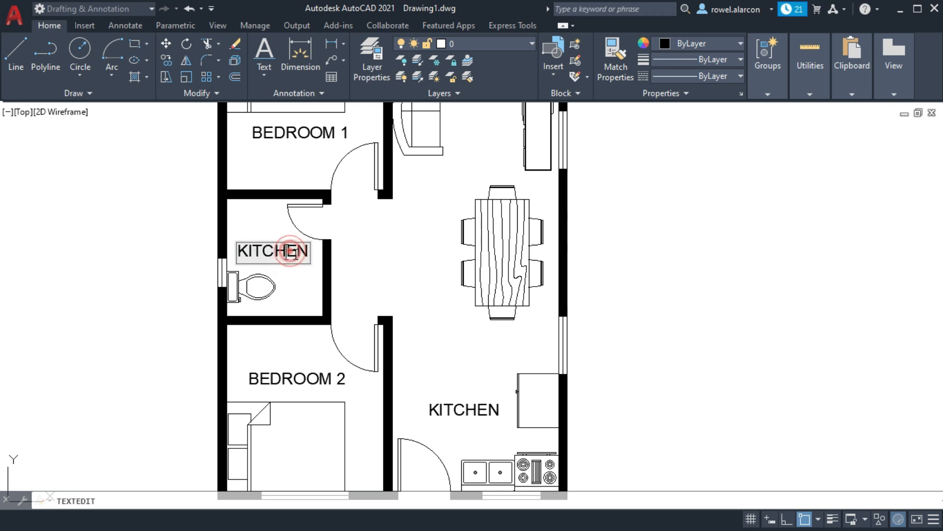
drag(310, 252, 239, 253)
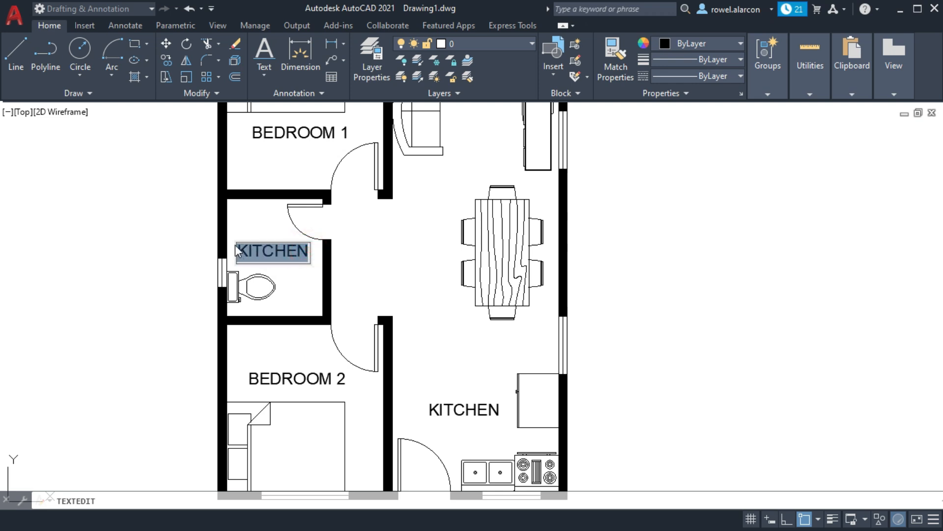
key(BackSpace)
text(T & B)
key(Escape)
key(Escape)
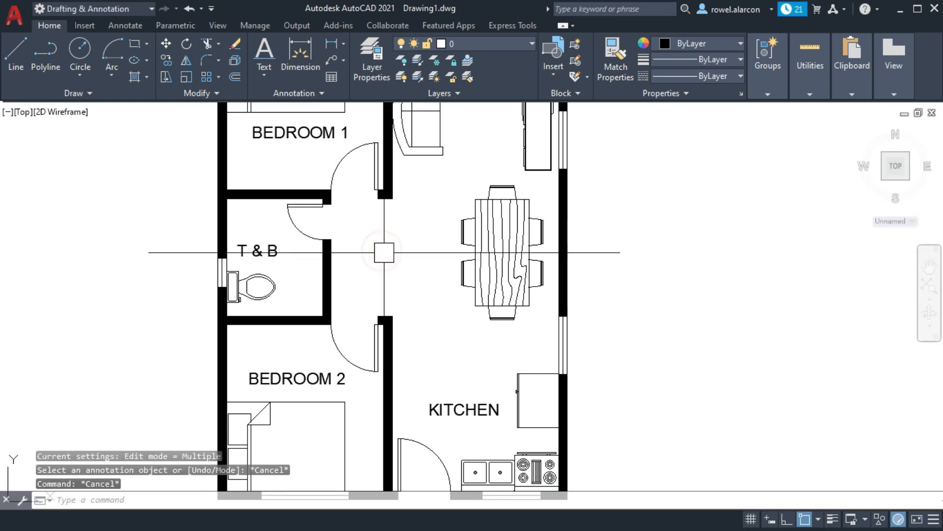
Add a two-line multiline text label reading DINING AREA in the open floor between the bathroom and the dining table.
click(264, 75)
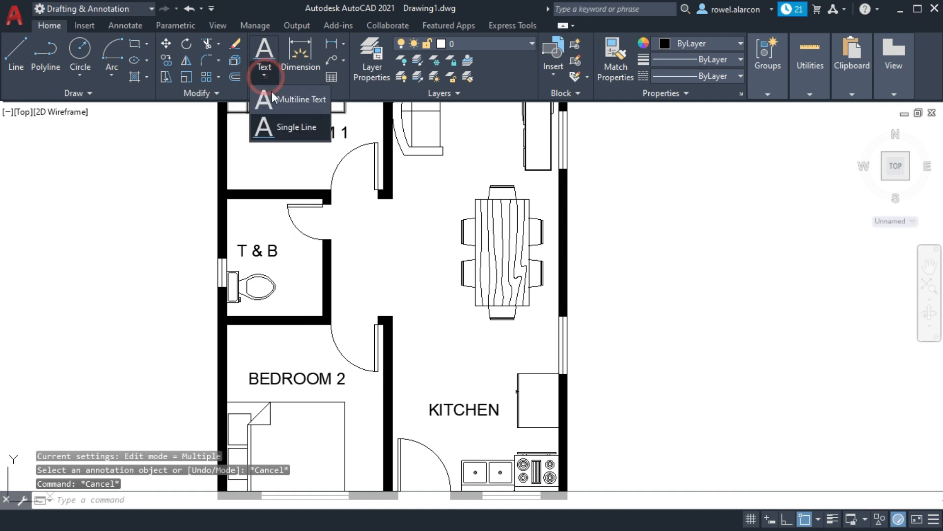
click(292, 97)
click(378, 218)
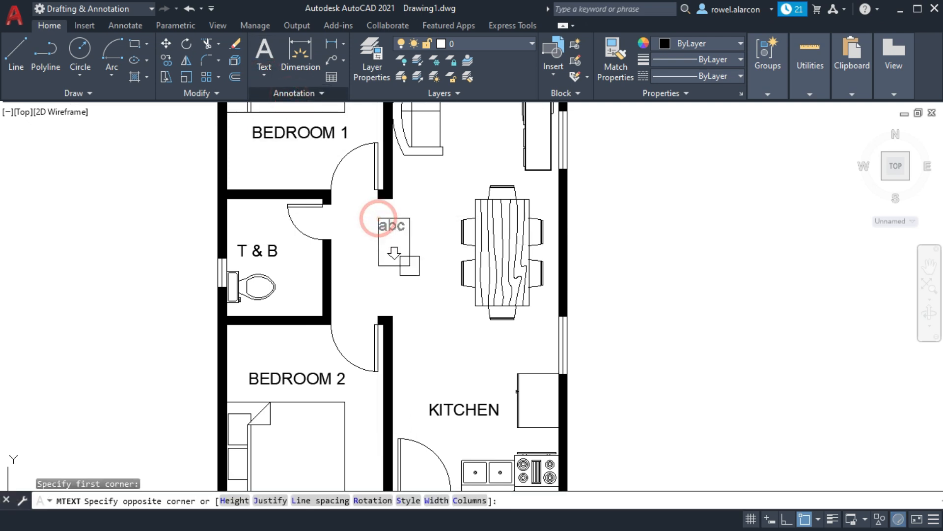
click(457, 297)
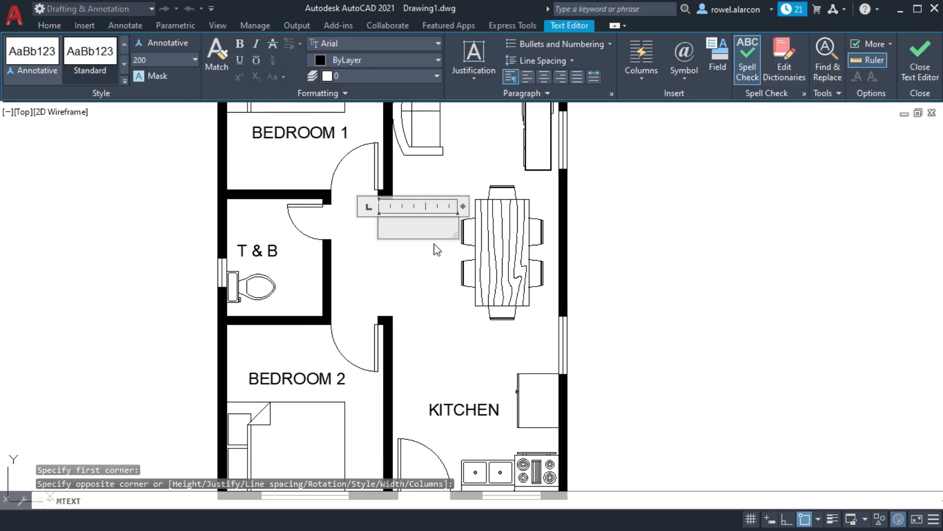
text(DINING)
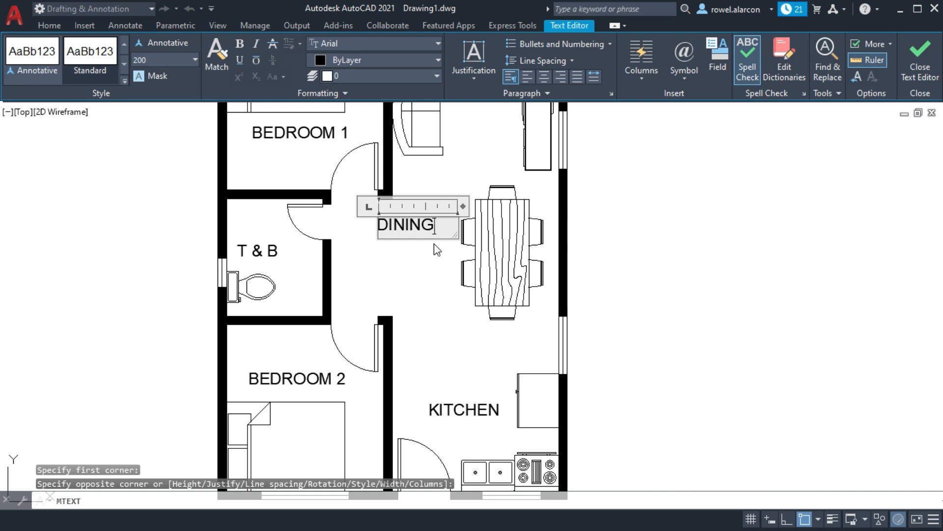
key(Return)
text(AREA)
key(ctrl+Return)
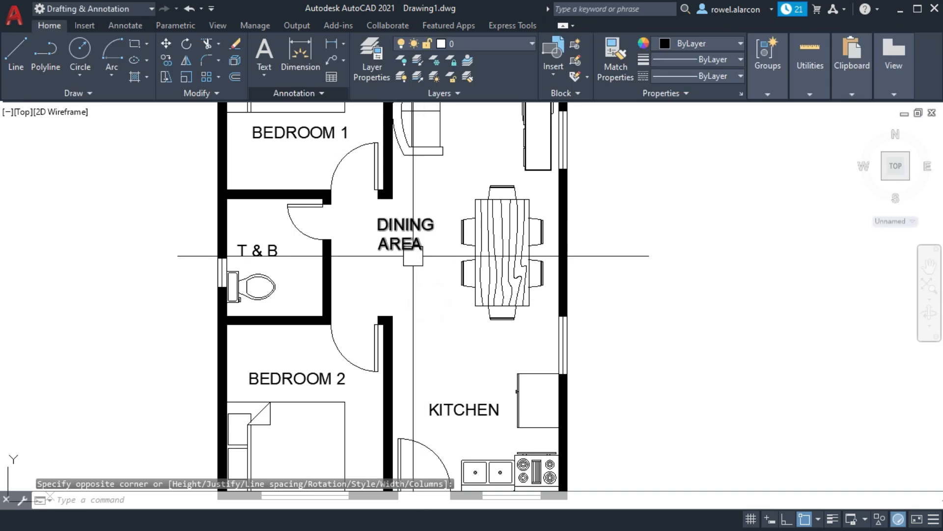
Move the DINING AREA label by its grip slightly down and to the right, closer to the dining table.
click(413, 255)
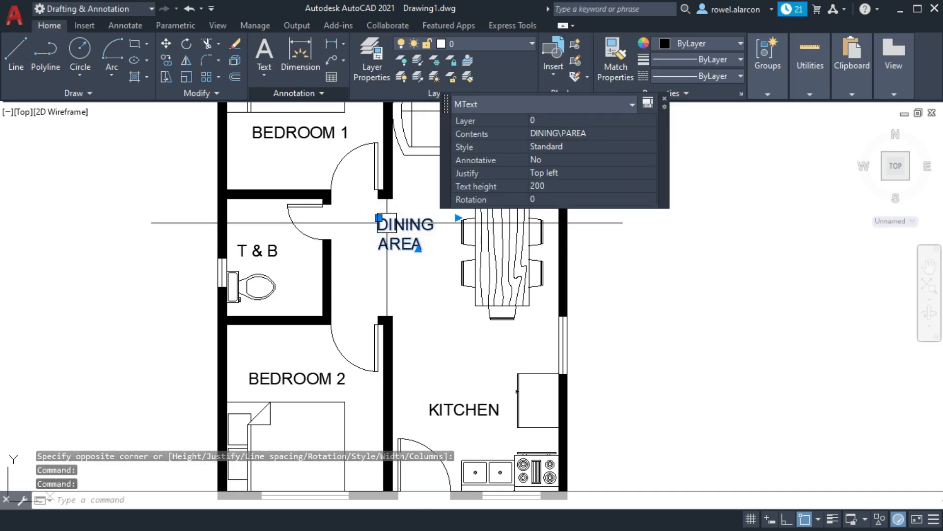
click(379, 218)
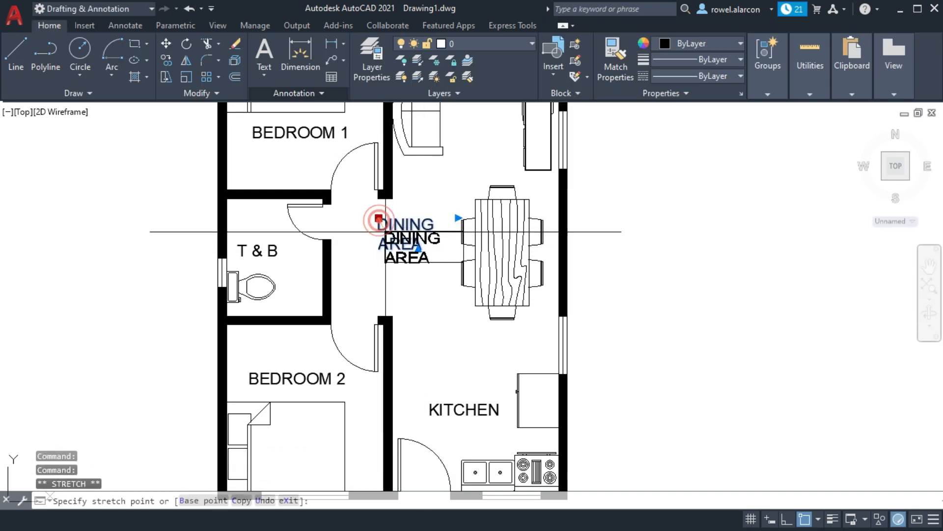
click(387, 235)
key(Escape)
key(Escape)
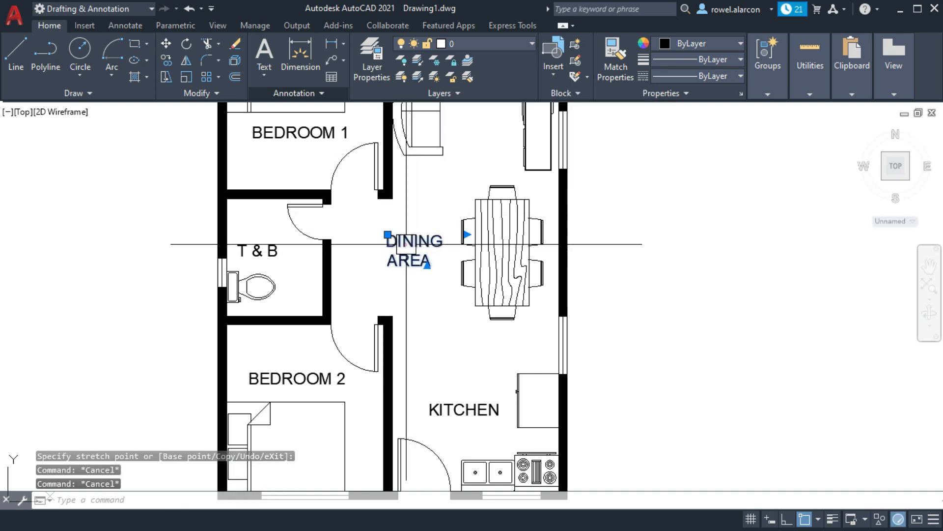
Copy the DINING AREA label into the space between the sofa and the TV cabinet.
click(171, 66)
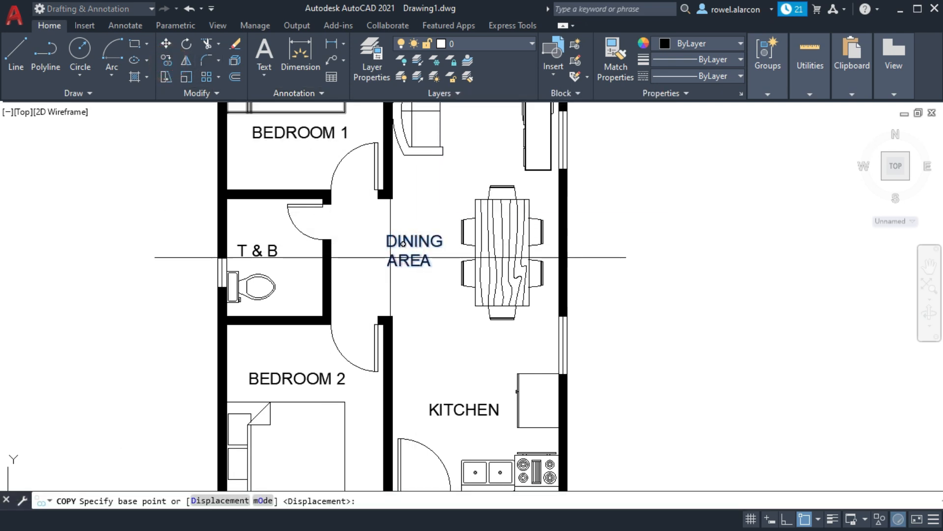
click(393, 252)
middle_drag(431, 204, 387, 306)
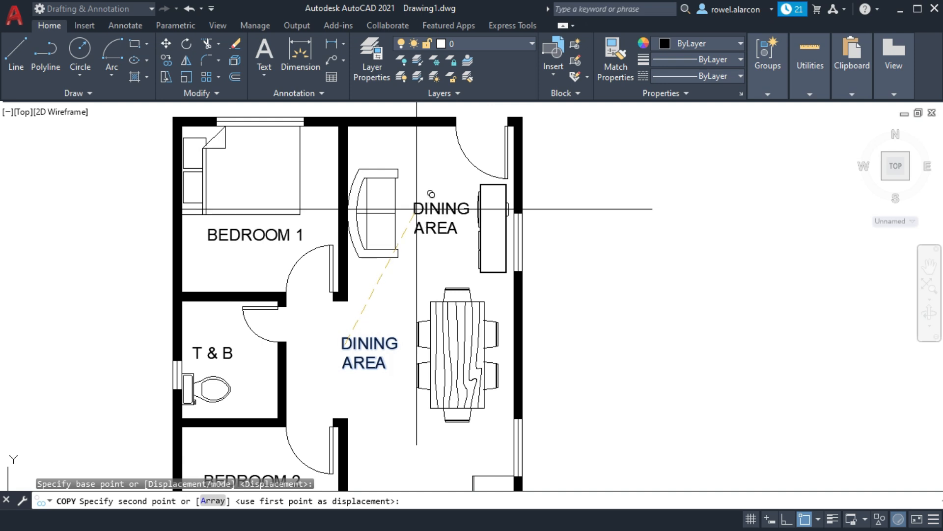
click(423, 189)
key(Escape)
Change the copied label between the sofa and the TV cabinet to LIVING AREA.
double_click(450, 219)
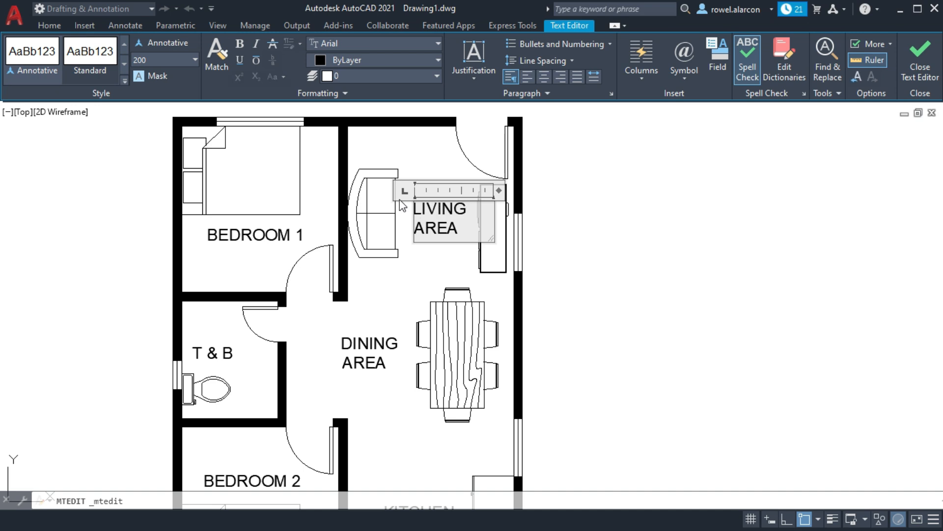
click(685, 204)
key(Escape)
key(Escape)
middle_drag(267, 362, 281, 308)
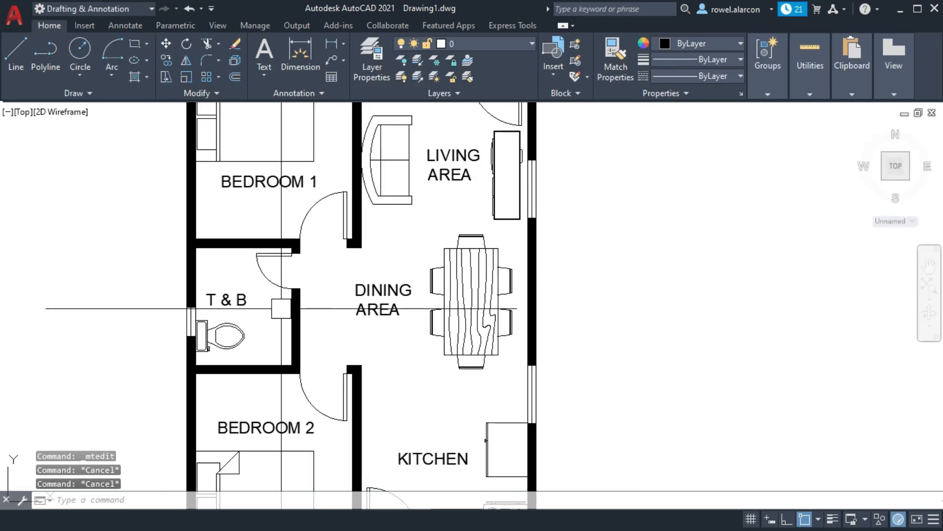
key(Escape)
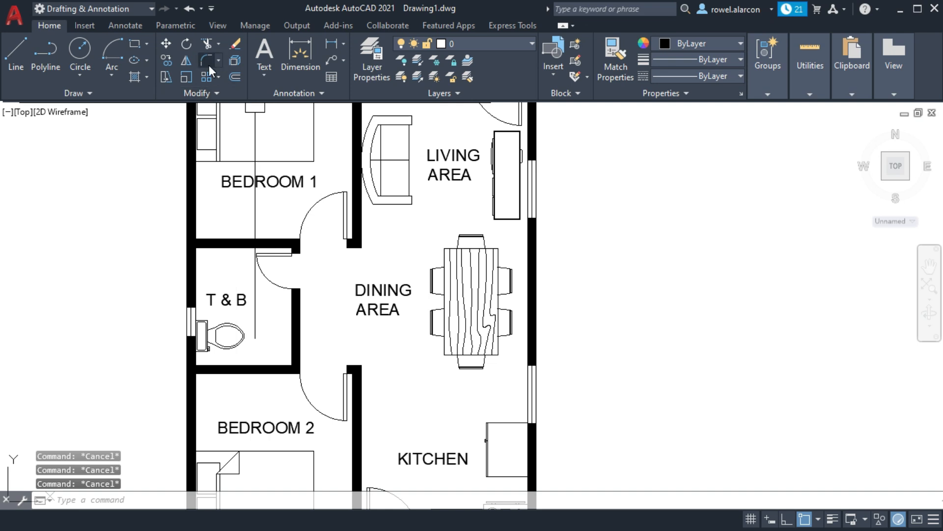
Hatch the T & B floor with the Pattern hatch type and the EARTH pattern.
click(146, 76)
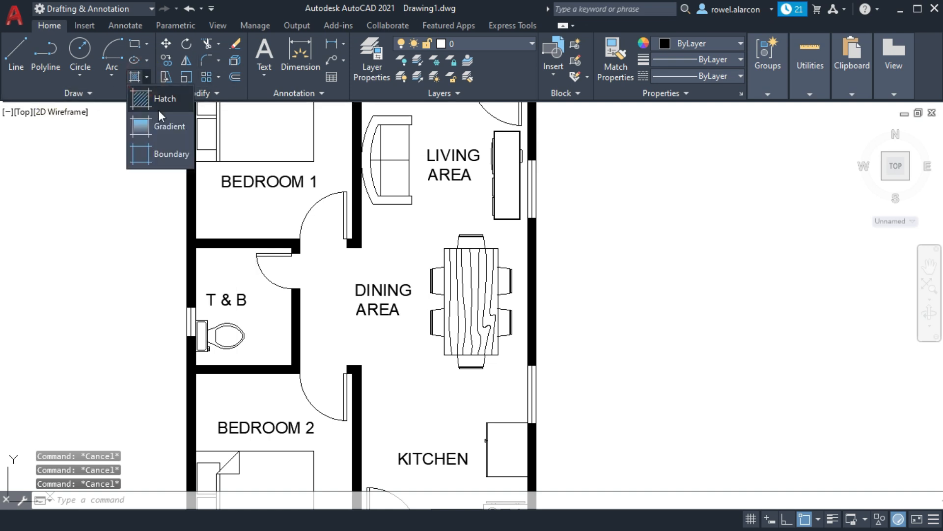
click(173, 102)
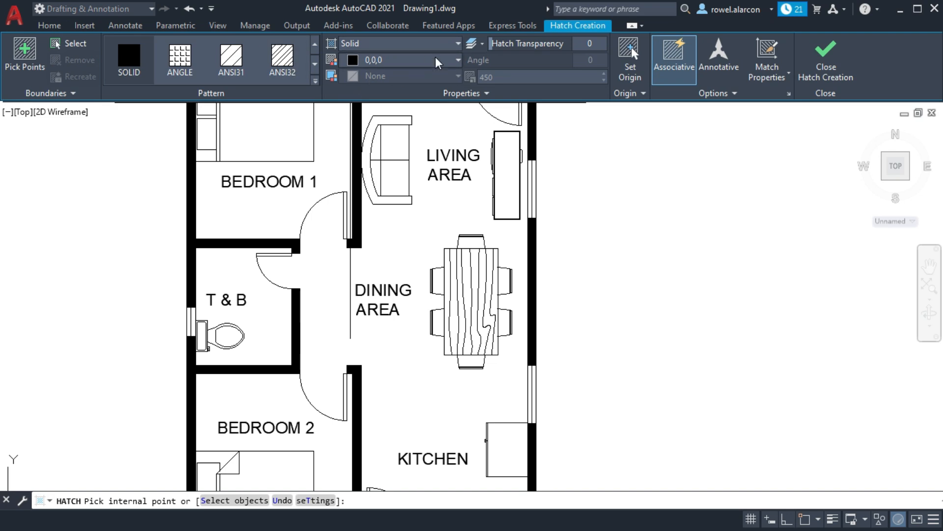
click(458, 45)
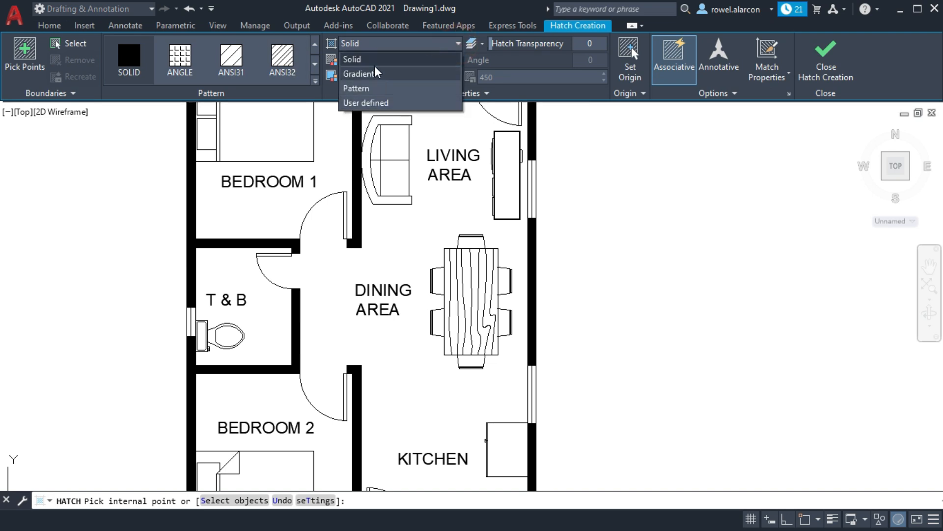
click(369, 89)
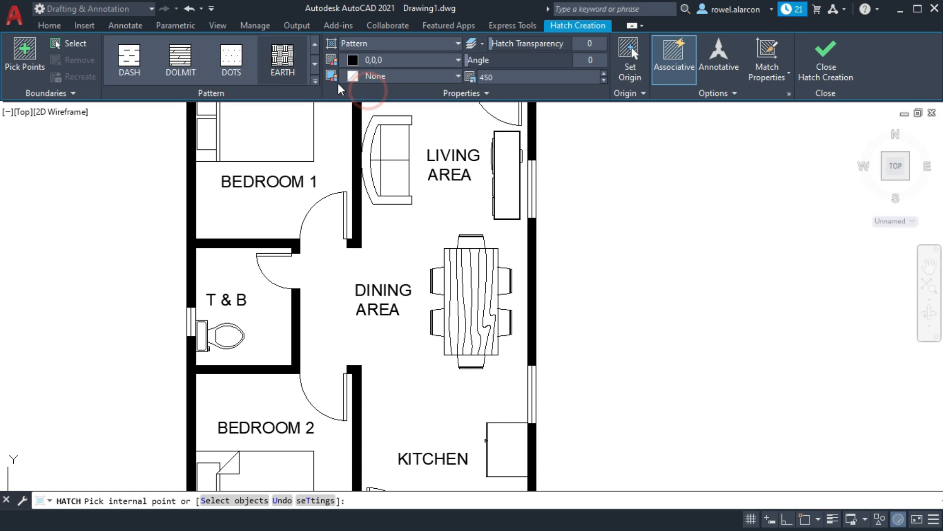
click(315, 64)
click(317, 82)
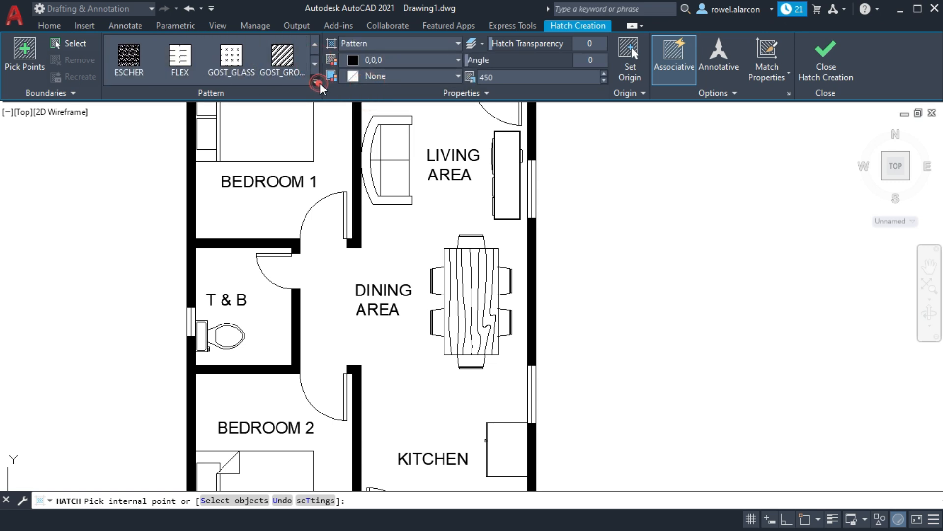
drag(317, 86, 333, 158)
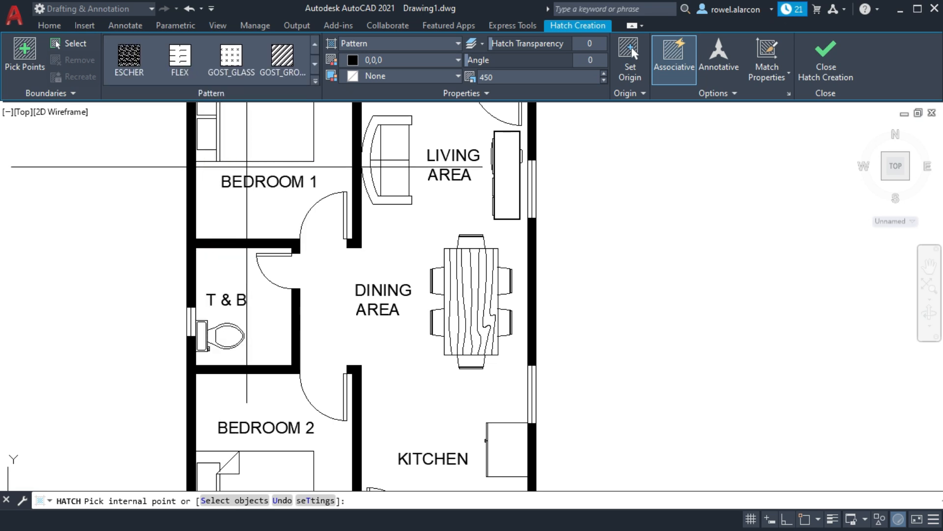
click(232, 274)
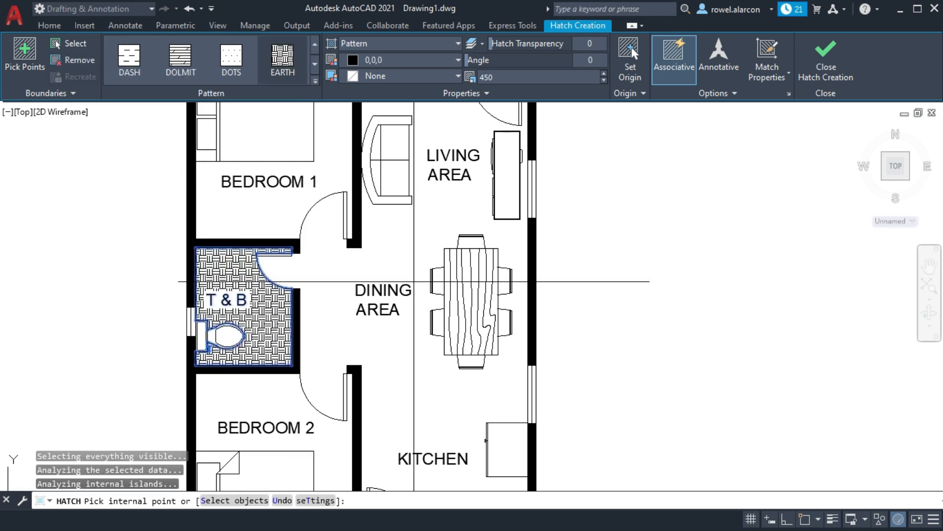
key(Escape)
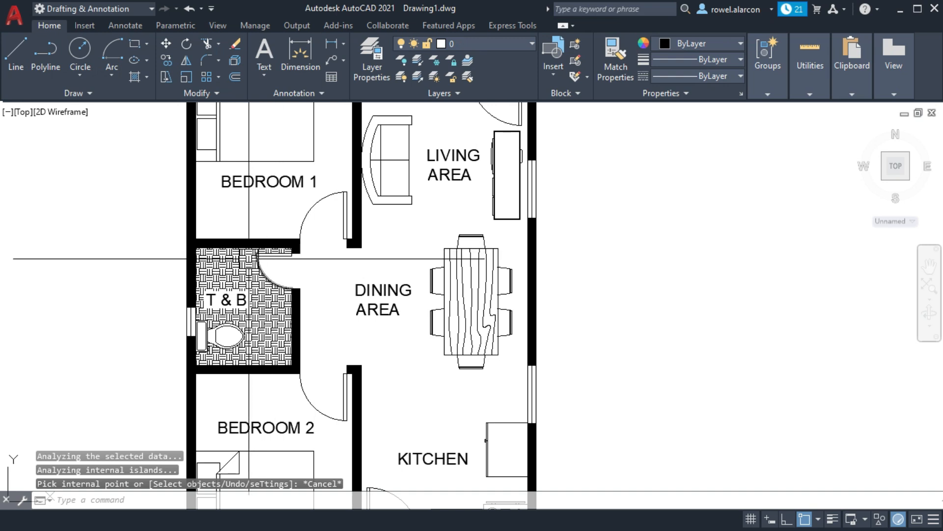
Try a scale of 1 on the T & B floor hatch.
click(227, 260)
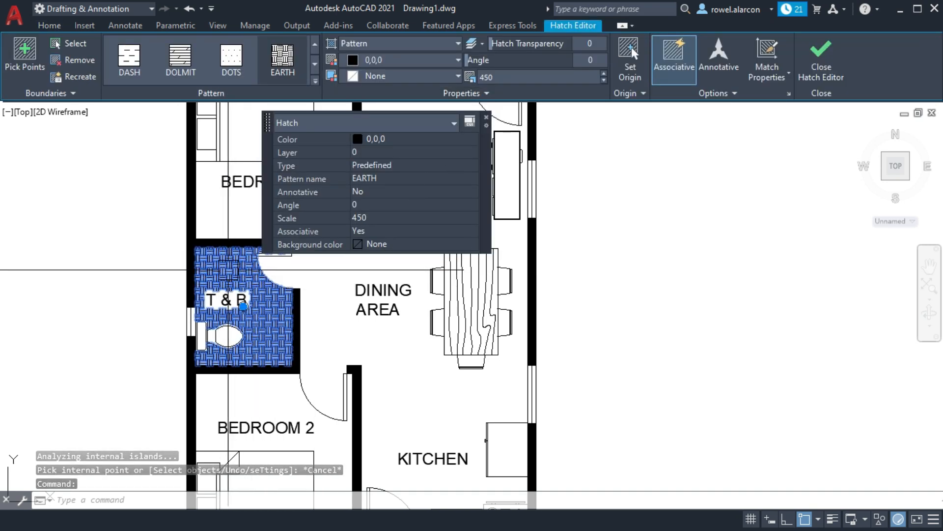
click(485, 78)
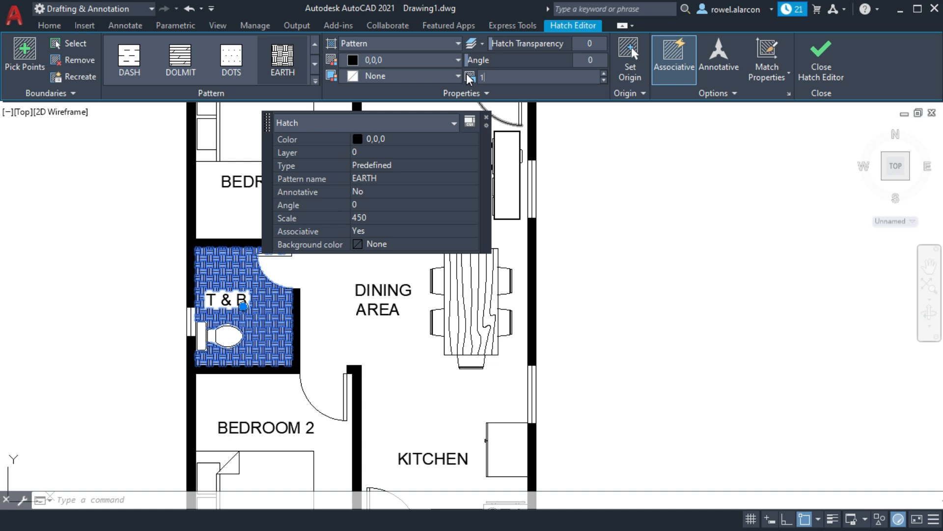
text(1)
key(Return)
click(627, 171)
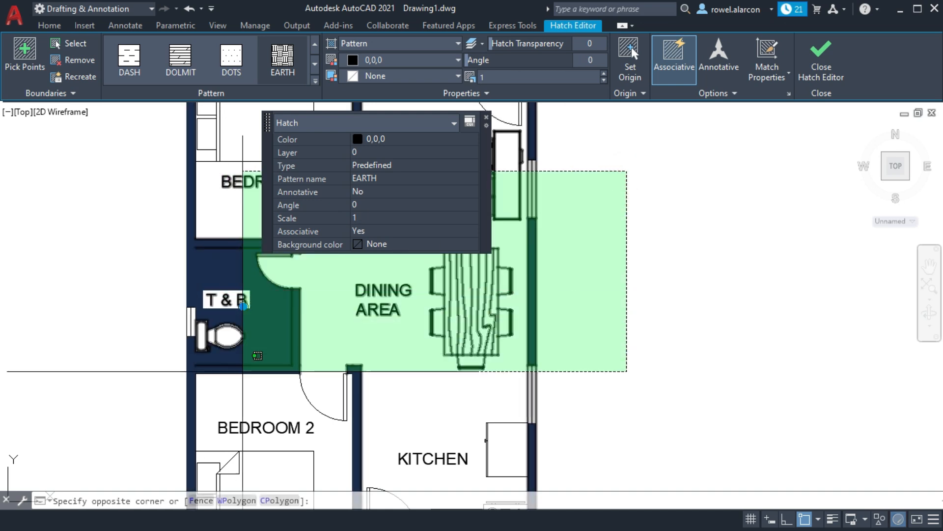
key(Escape)
key(Escape)
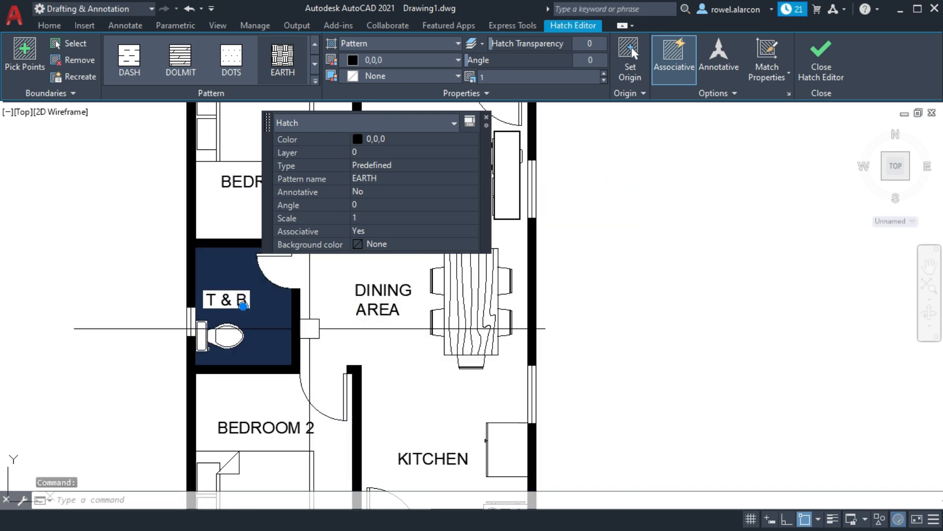
Set the T & B floor hatch's scale to 450, and increase it to 500.
click(236, 316)
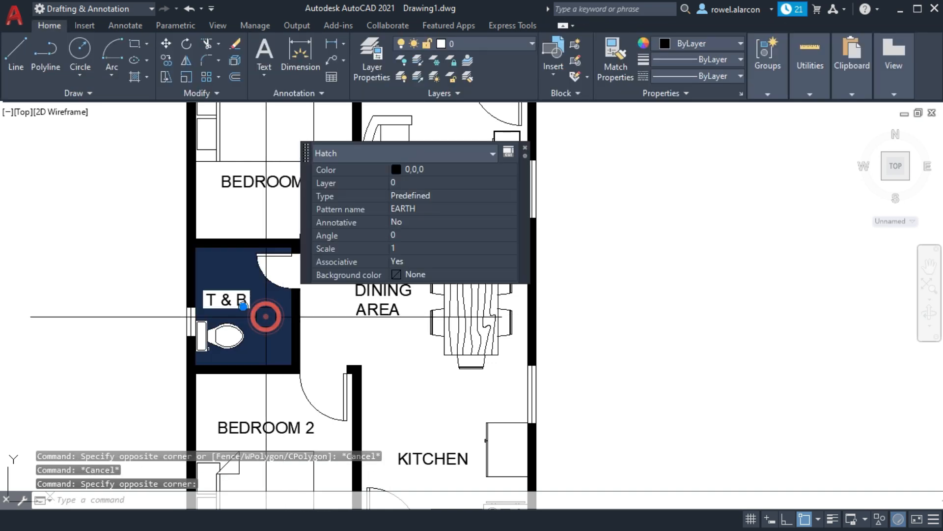
click(483, 77)
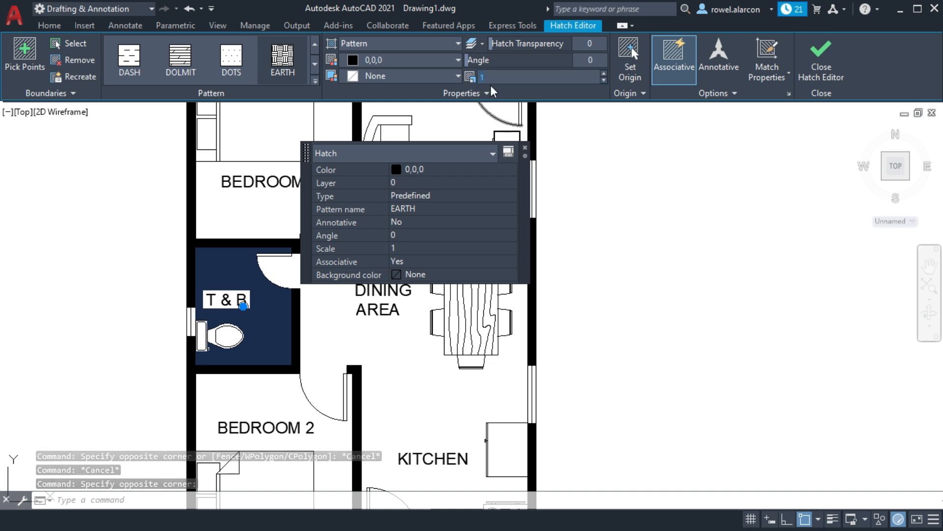
text(45)
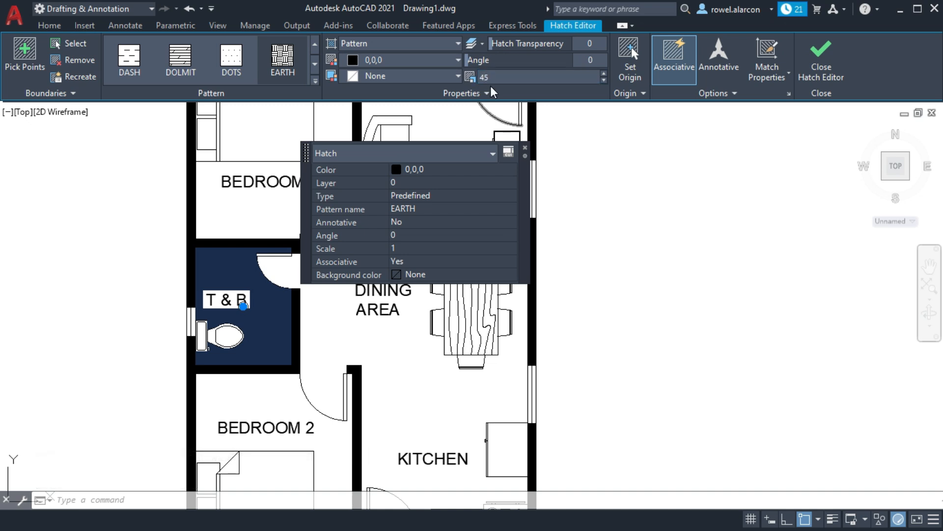
text(0)
key(Return)
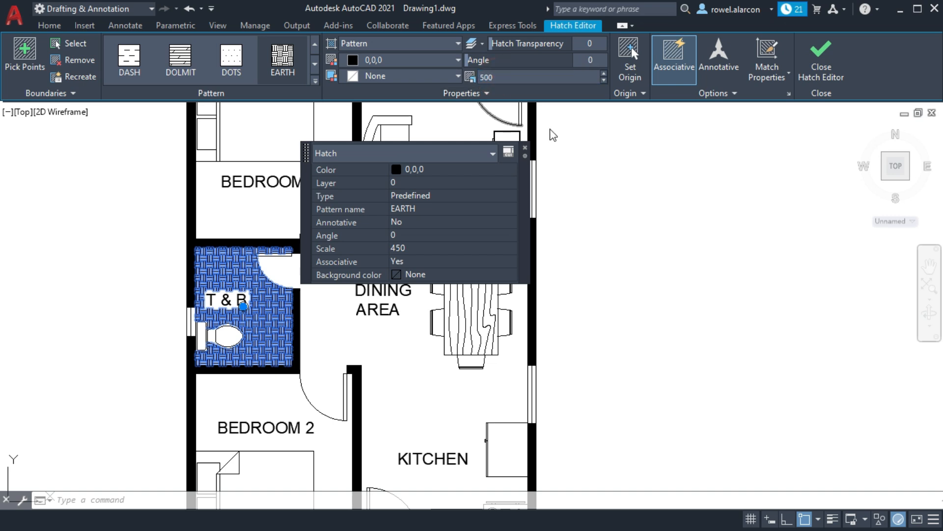
click(631, 143)
key(Escape)
key(Escape)
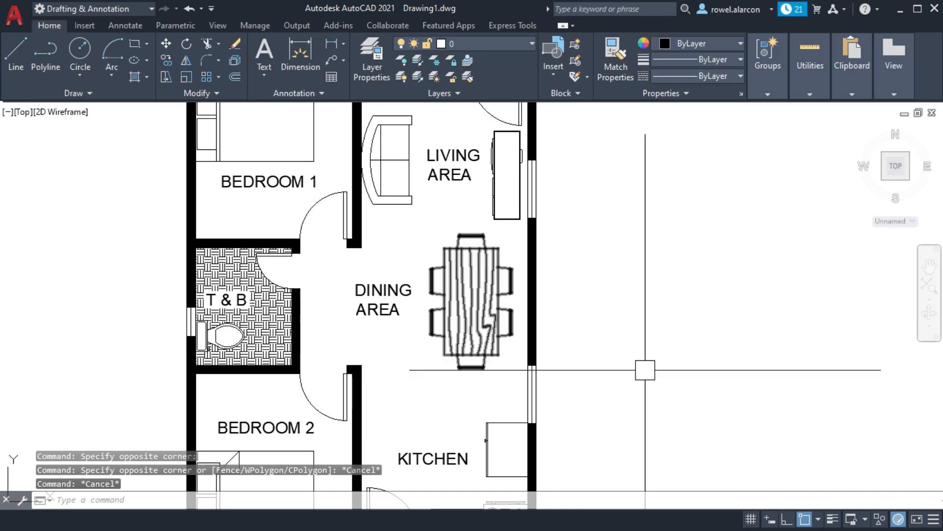
key(Escape)
key(Escape)
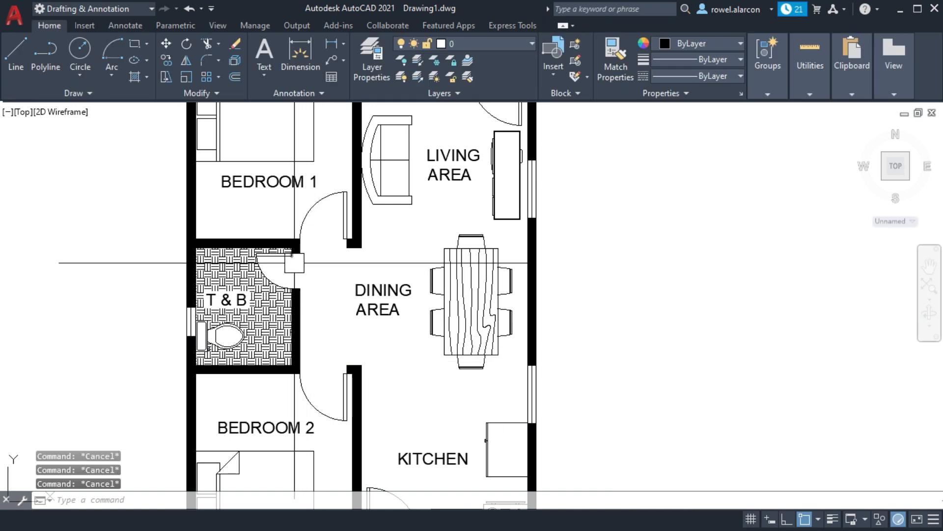
scroll(649, 257, down, 4)
scroll(647, 257, up, 2)
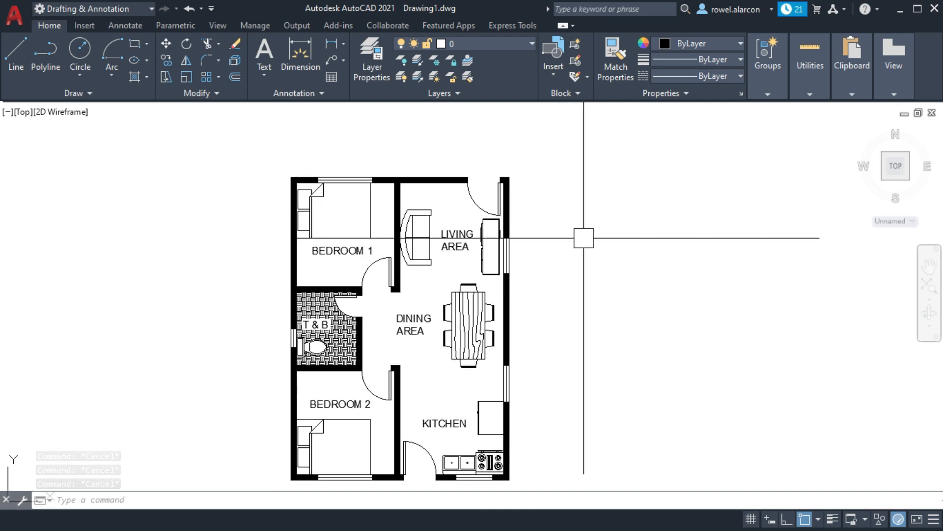
Open the FLOOR PLAN dimension style for modification and review its line, symbol and arrow settings.
middle_drag(584, 237, 579, 266)
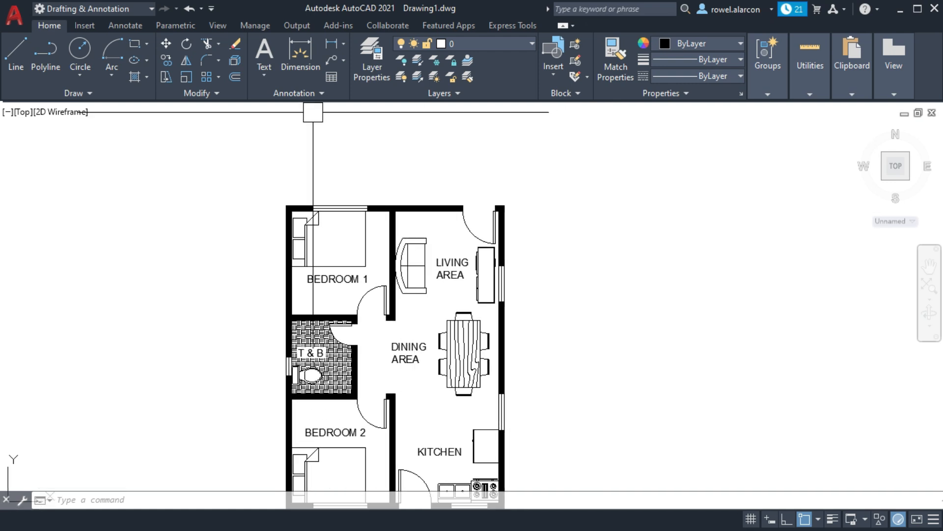
click(320, 94)
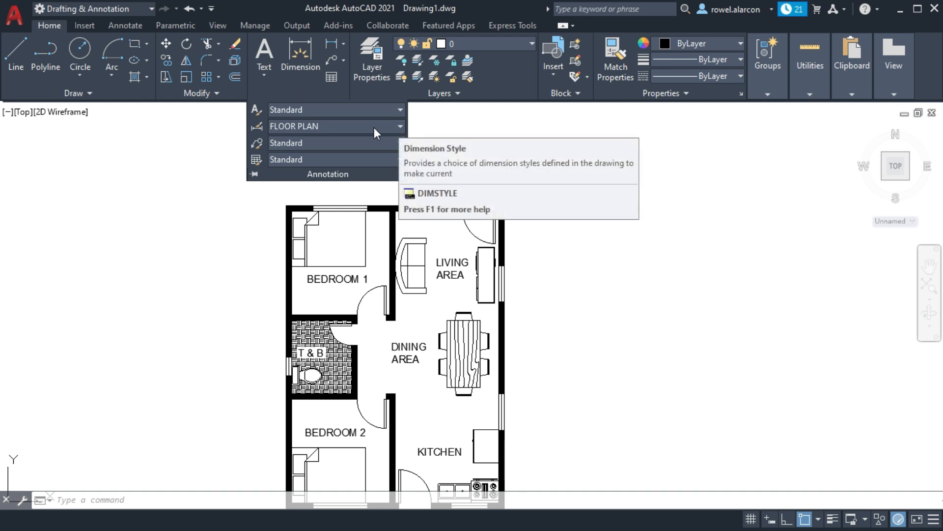
click(400, 126)
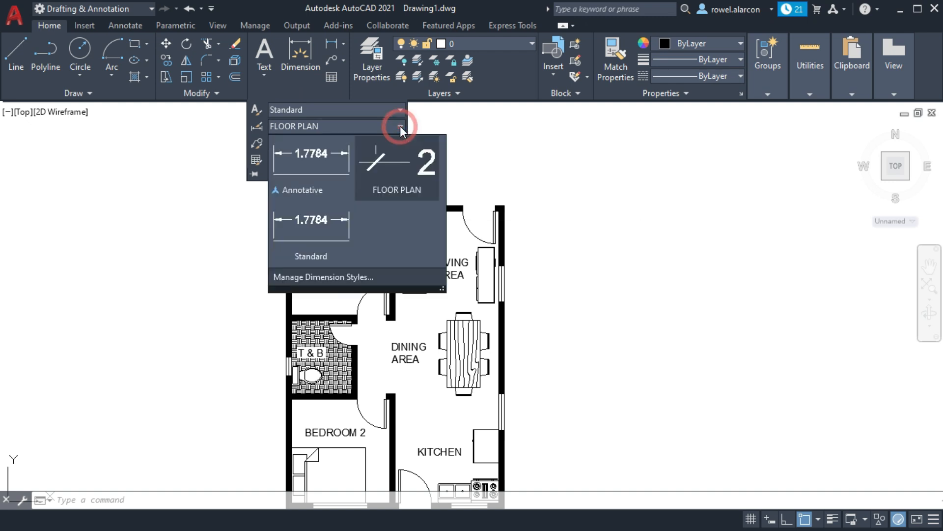
click(352, 279)
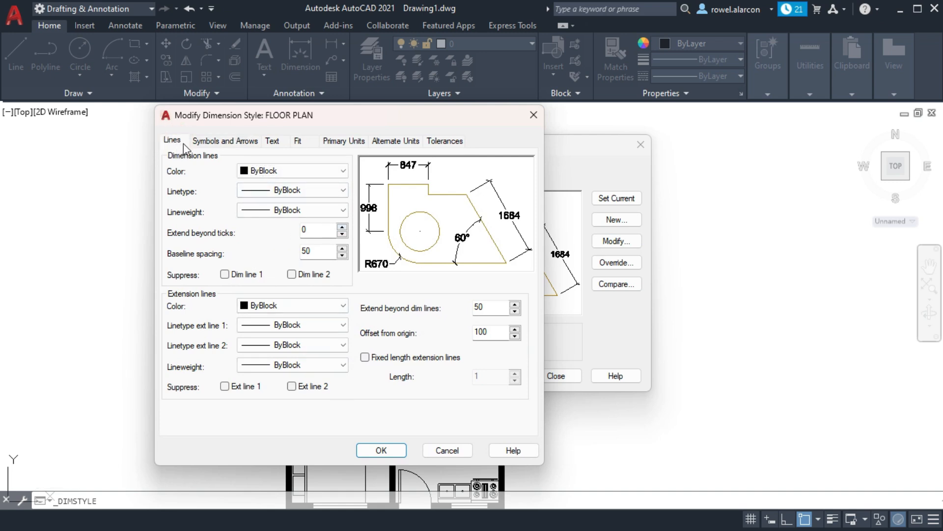
click(222, 141)
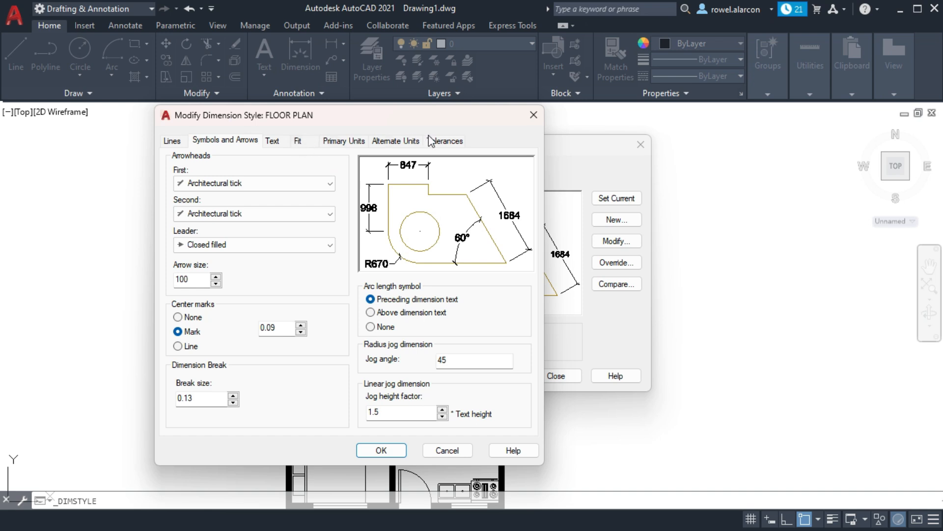
click(387, 454)
click(551, 375)
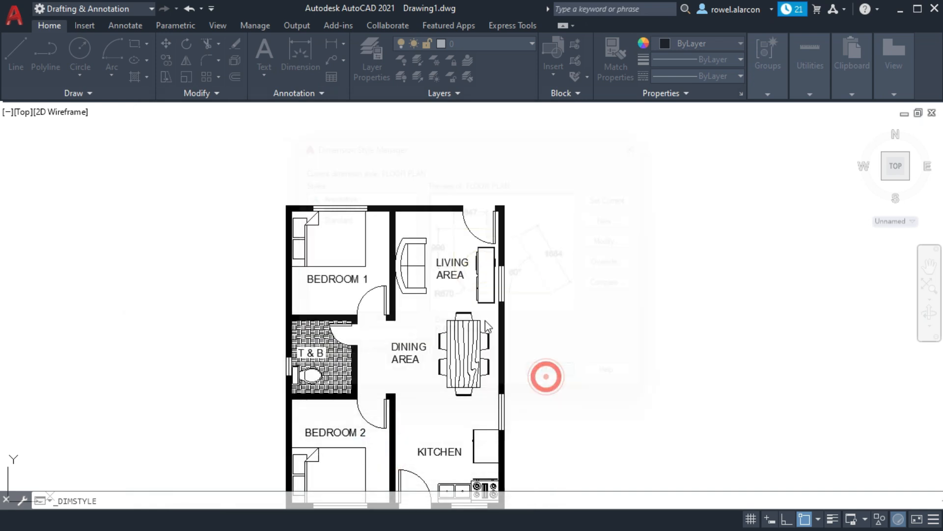
Add a linear dimension above the plan from Bedroom 1's outer corner to the near edge of its window.
middle_drag(629, 230, 641, 225)
scroll(629, 233, up, 2)
middle_drag(594, 249, 727, 273)
key(Escape)
key(Escape)
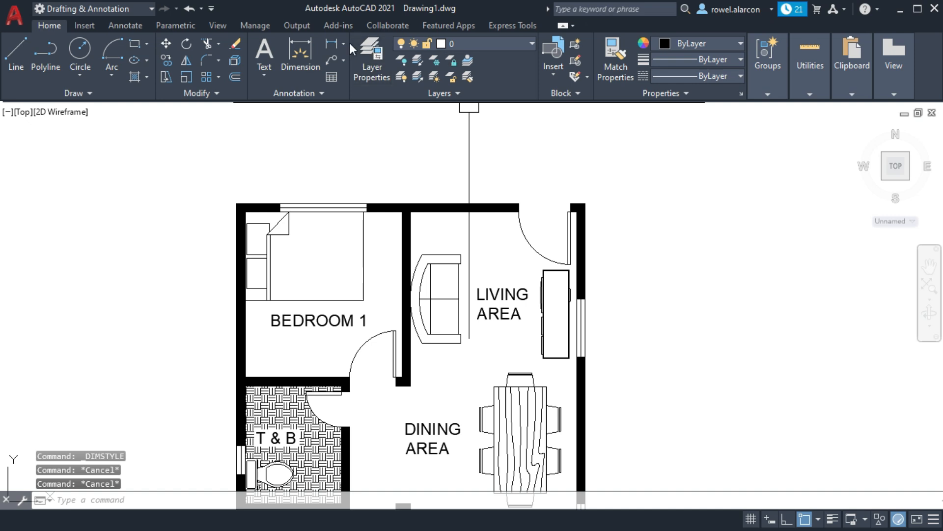
click(344, 44)
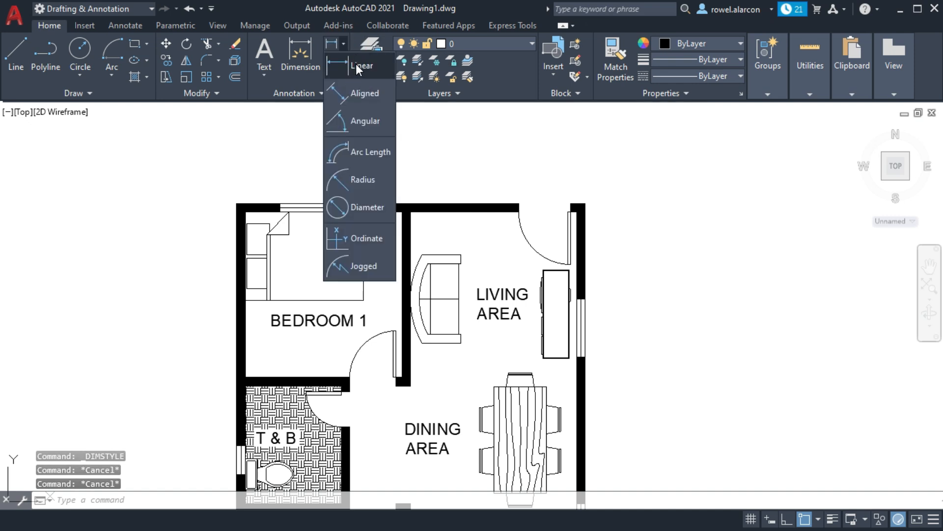
click(358, 67)
click(237, 203)
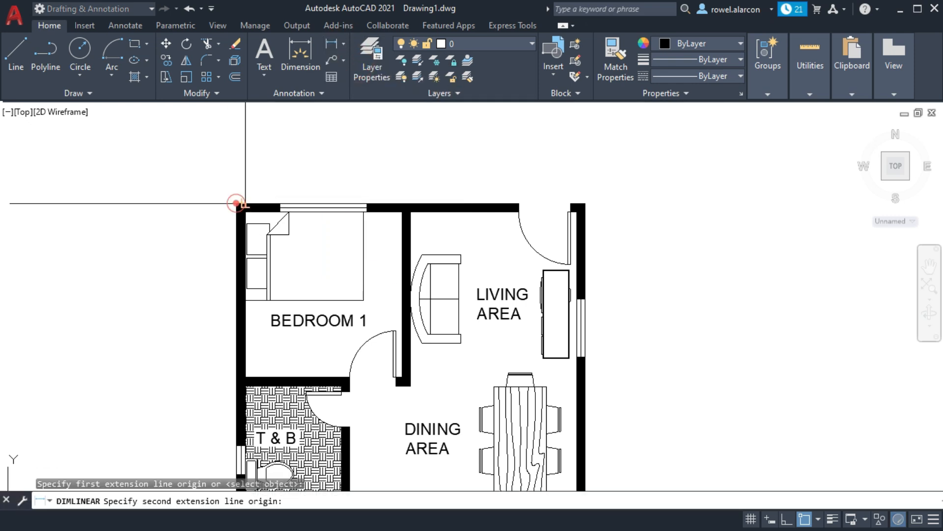
click(280, 203)
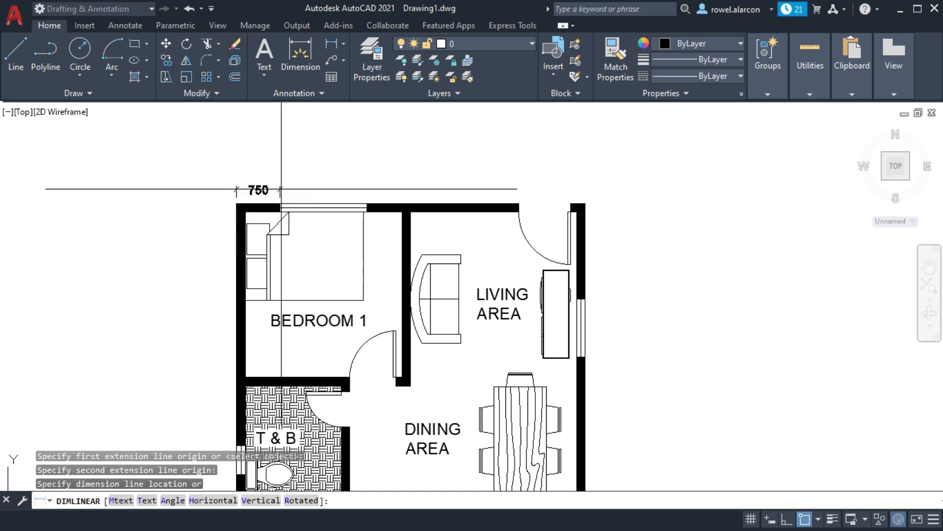
click(287, 187)
Continue the dimension chain across Bedroom 1's window and on to the living-area face of the partition wall.
text(DCO)
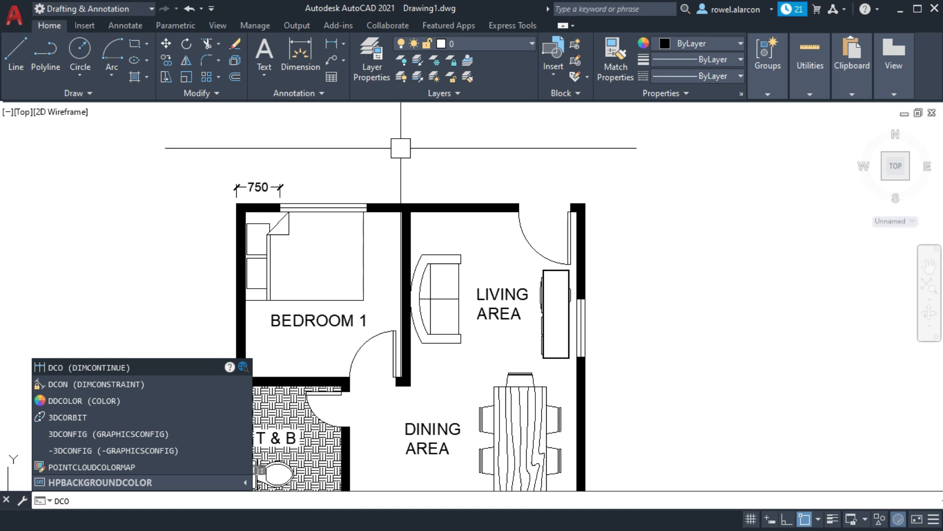
key(Return)
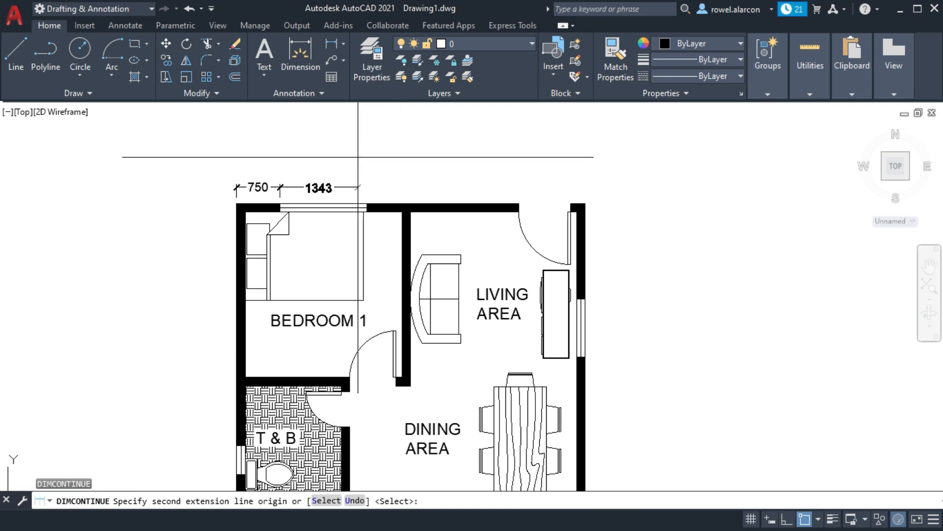
click(367, 203)
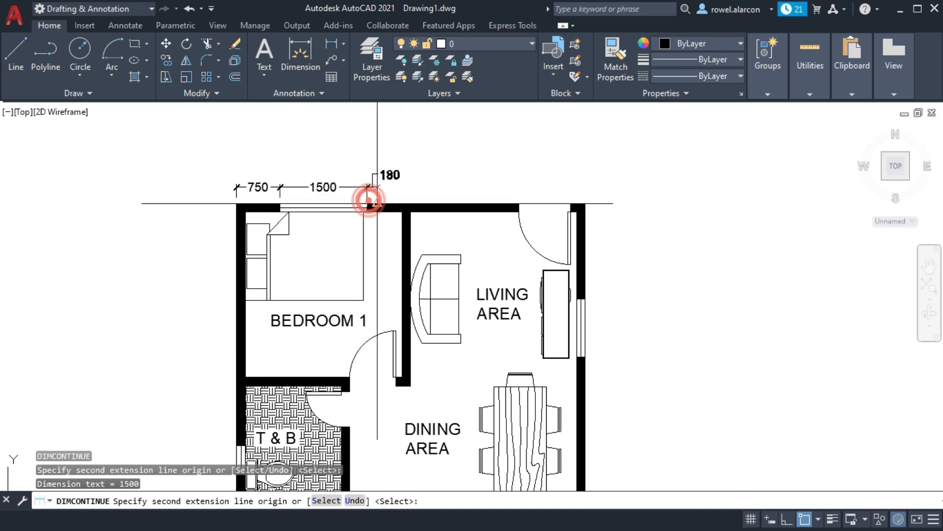
scroll(422, 167, up, 4)
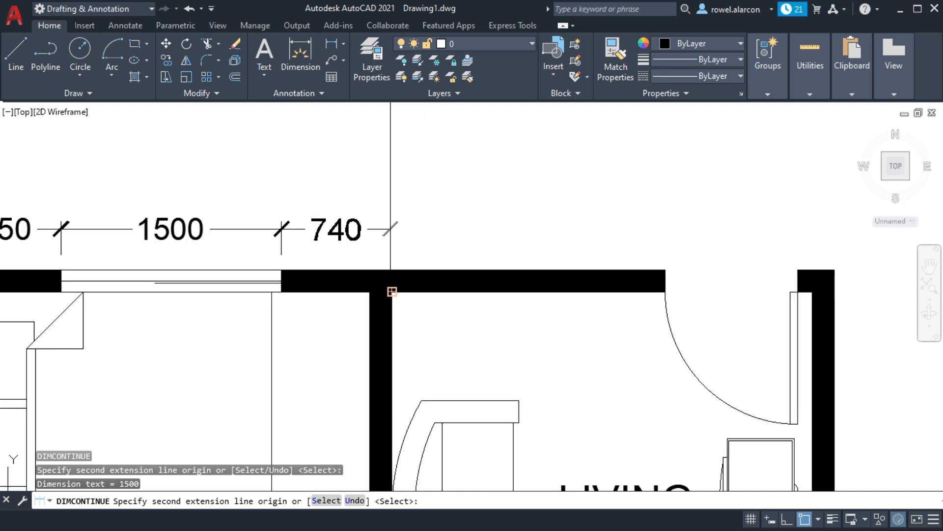
click(392, 269)
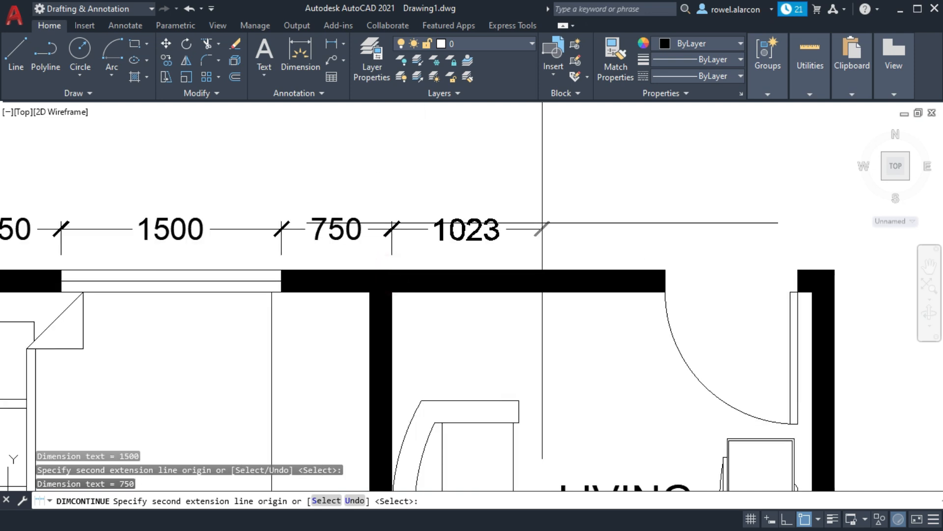
key(Escape)
Add a vertical linear dimension outside the plan along Bedroom 1's exterior wall, from the outer corner to the T & B wall.
scroll(500, 197, up, 2)
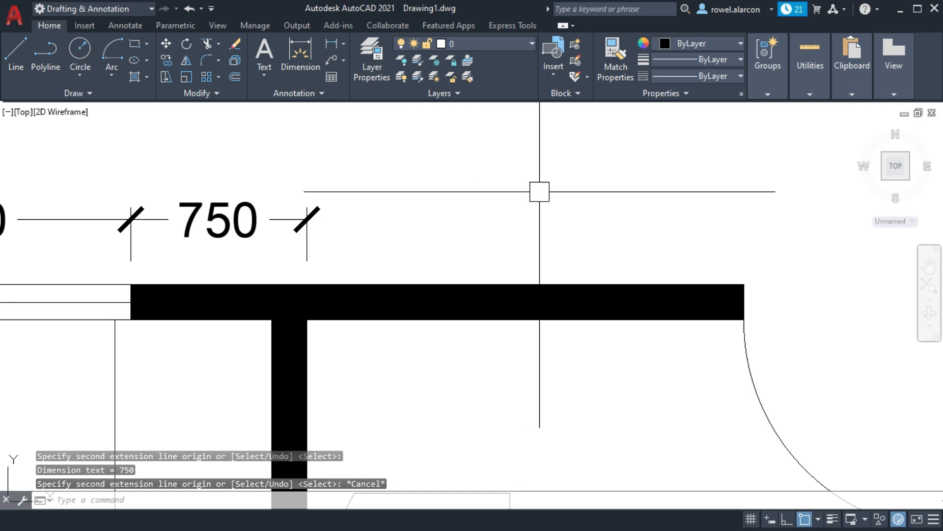
scroll(539, 190, down, 5)
middle_drag(555, 226, 523, 193)
middle_drag(501, 272, 770, 188)
middle_drag(359, 271, 364, 305)
middle_drag(397, 350, 413, 306)
middle_drag(313, 232, 357, 300)
key(Escape)
key(Escape)
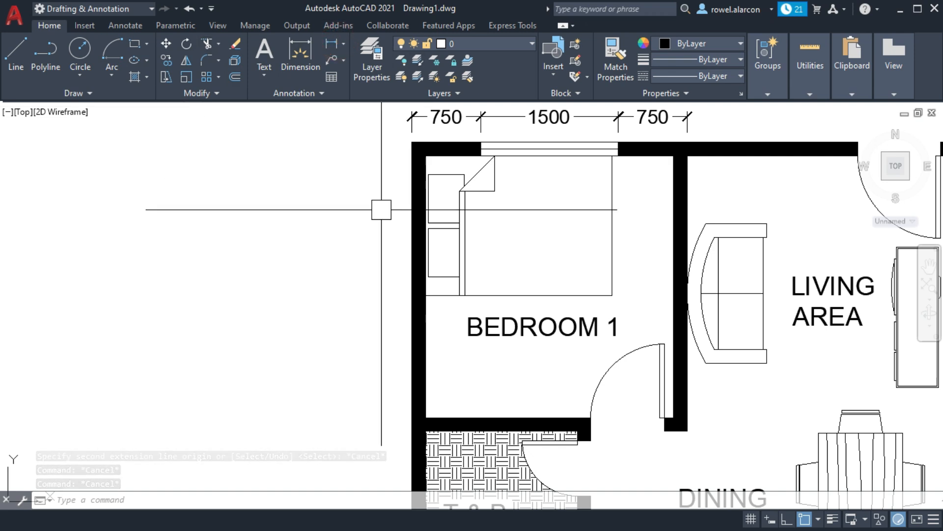
key(Escape)
click(344, 43)
click(358, 80)
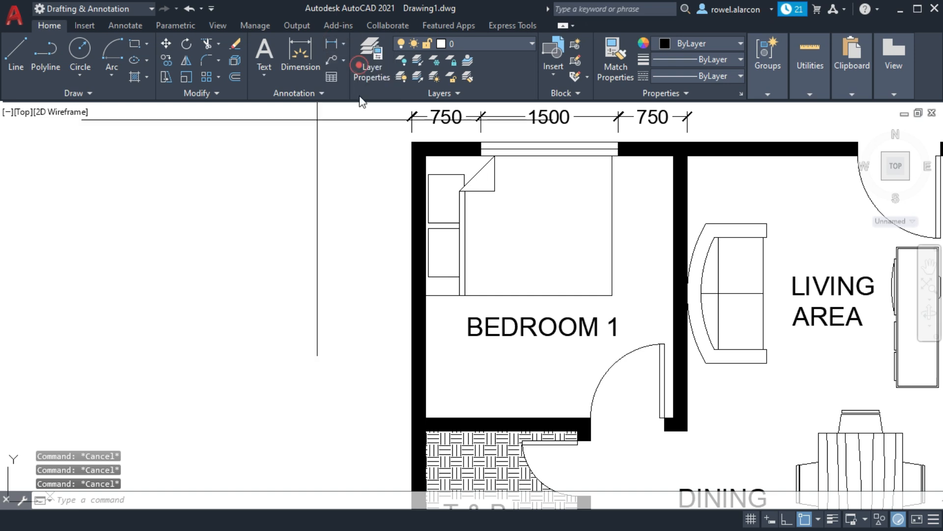
click(412, 142)
middle_drag(406, 322, 399, 197)
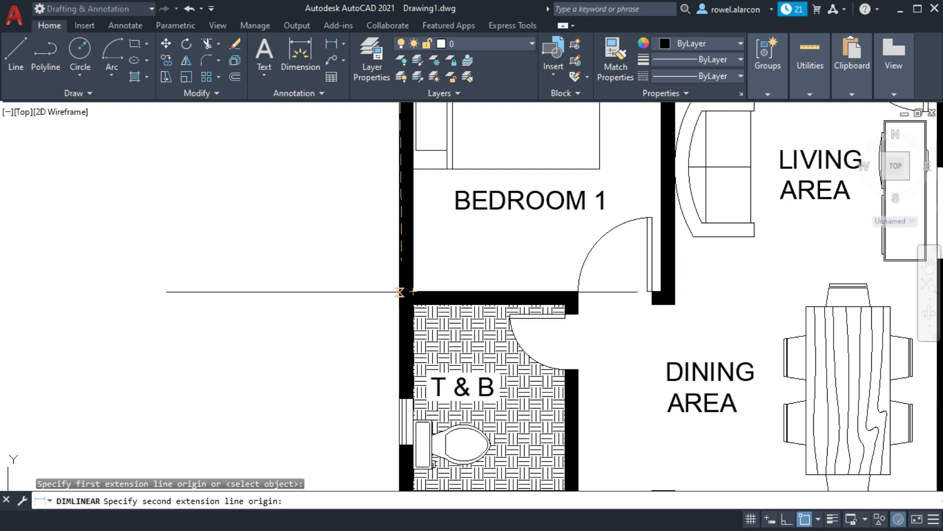
scroll(399, 293, down, 4)
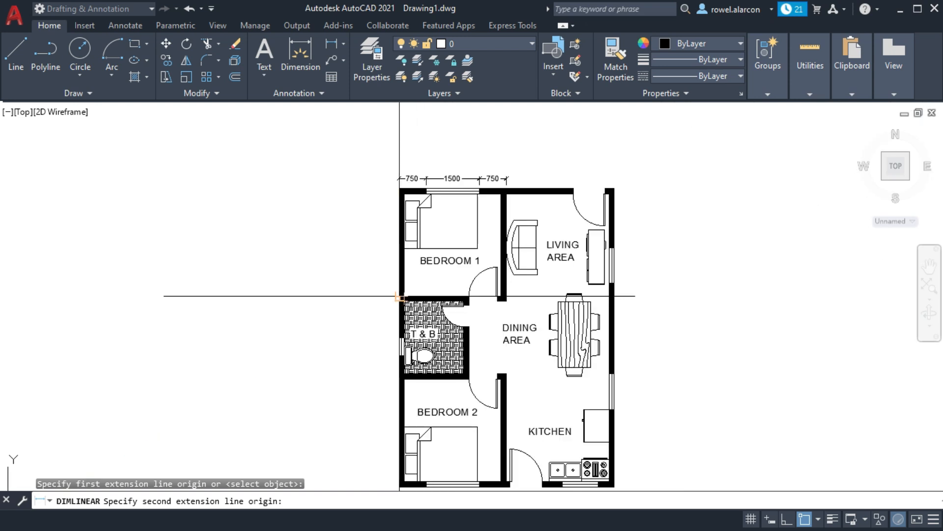
scroll(399, 296, up, 2)
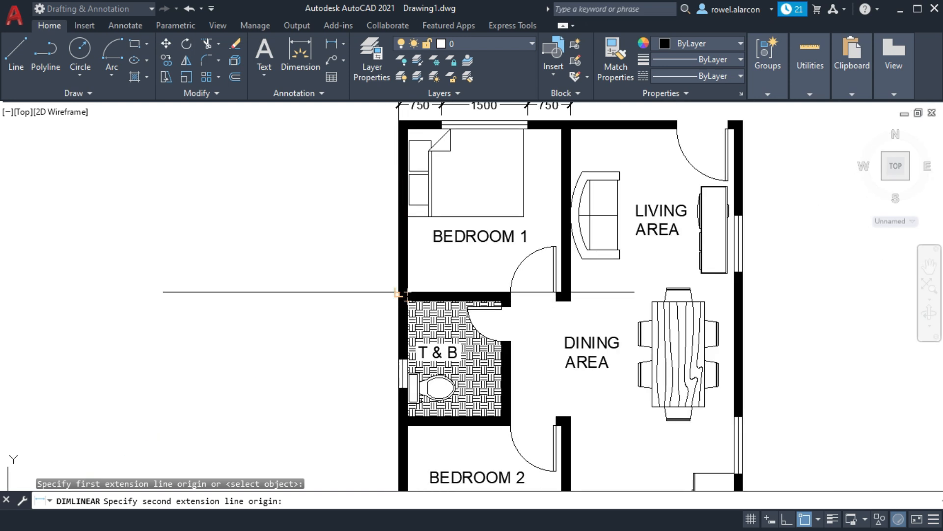
click(400, 294)
click(369, 289)
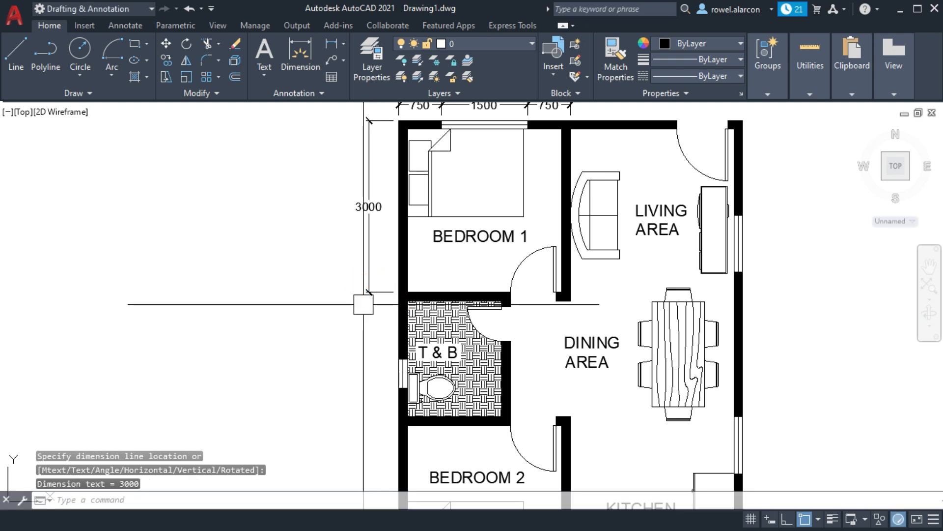
Try to continue the vertical dimension to the T & B window, and delete the dimension placed there.
text(DIMCO)
key(Return)
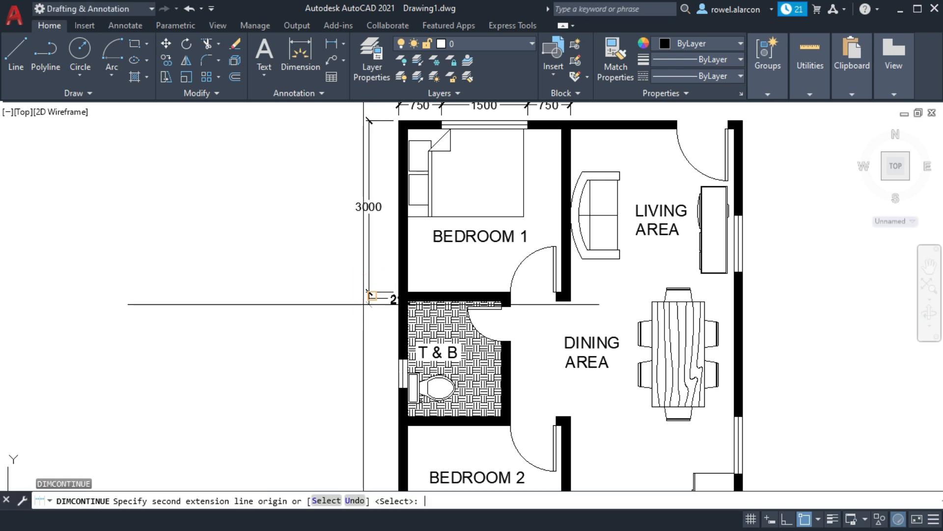
middle_drag(397, 343, 394, 267)
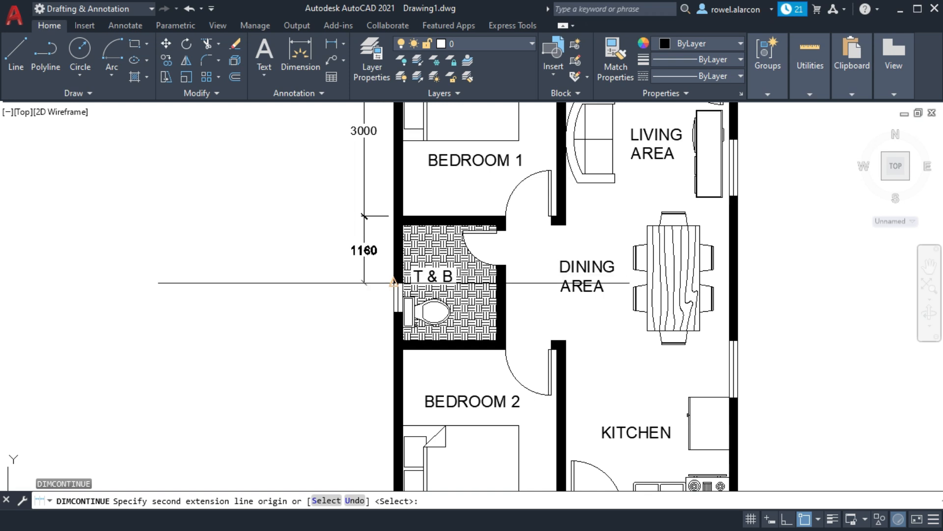
click(392, 280)
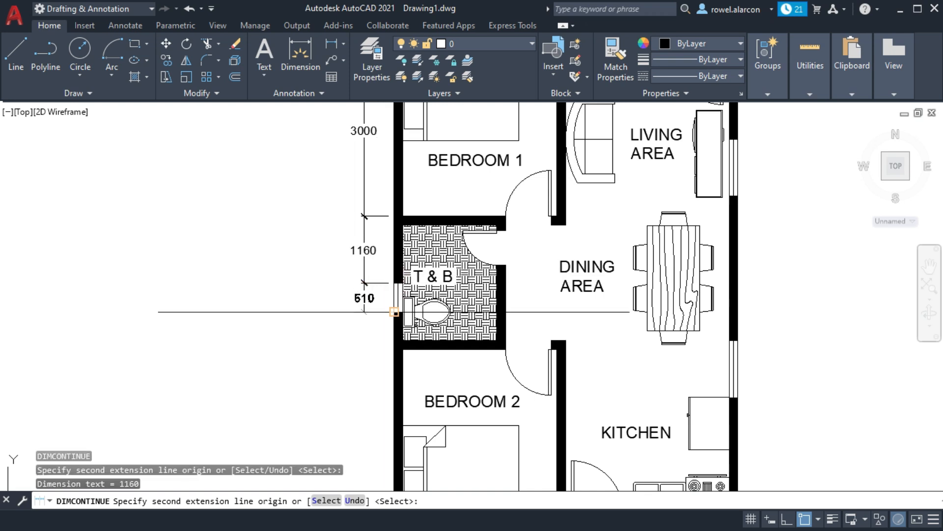
scroll(393, 312, up, 2)
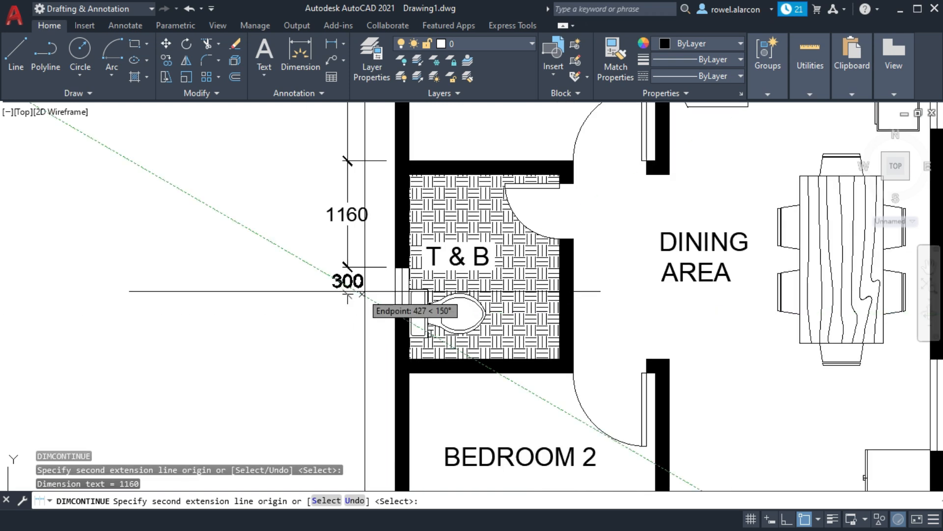
scroll(388, 319, up, 3)
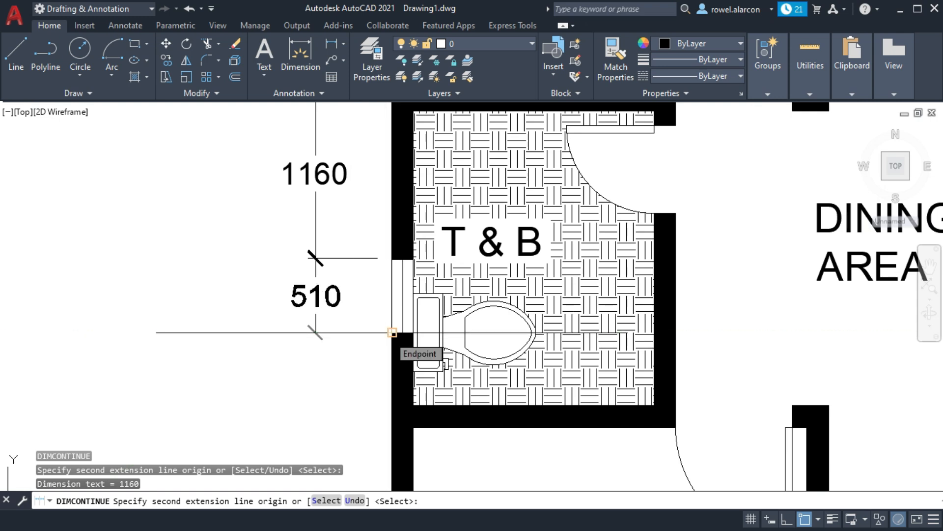
key(Escape)
key(Escape)
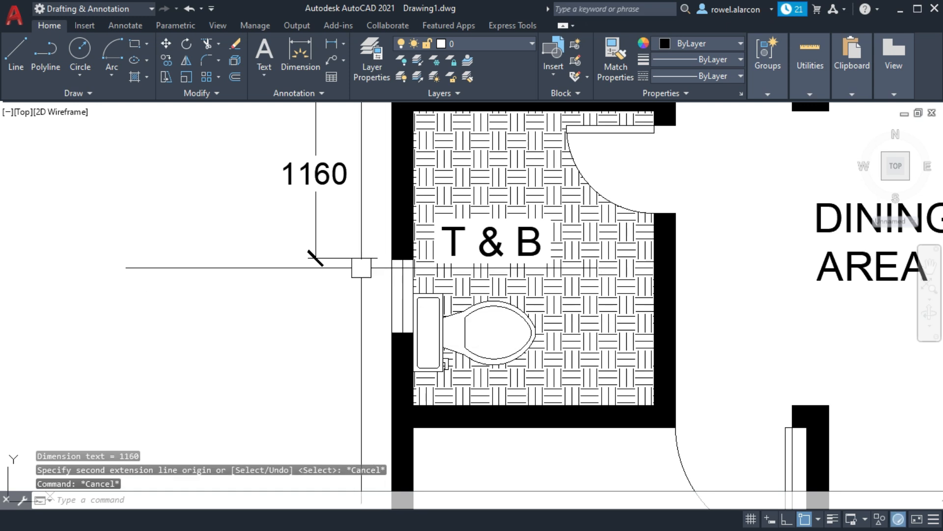
click(360, 259)
key(Delete)
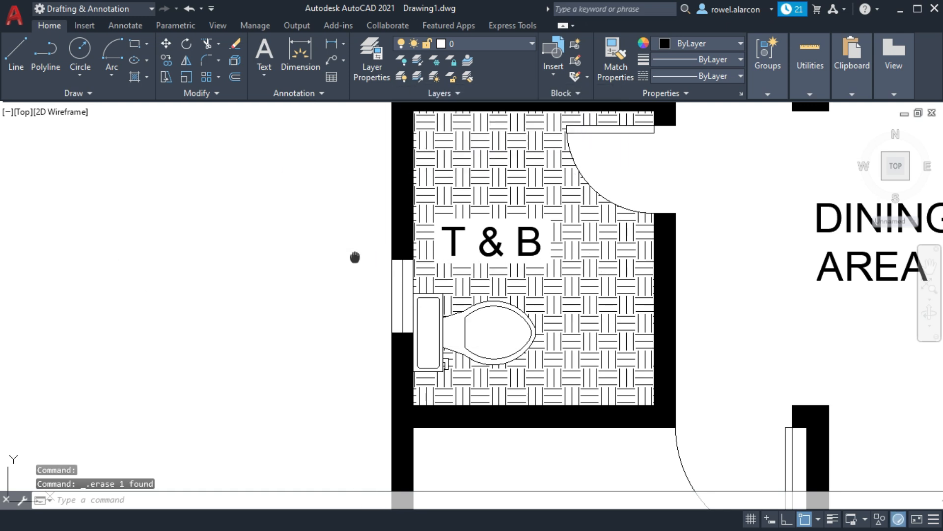
Continue Bedroom 1's vertical dimension to the near corner of the T & B window and across the window opening.
scroll(354, 257, down, 2)
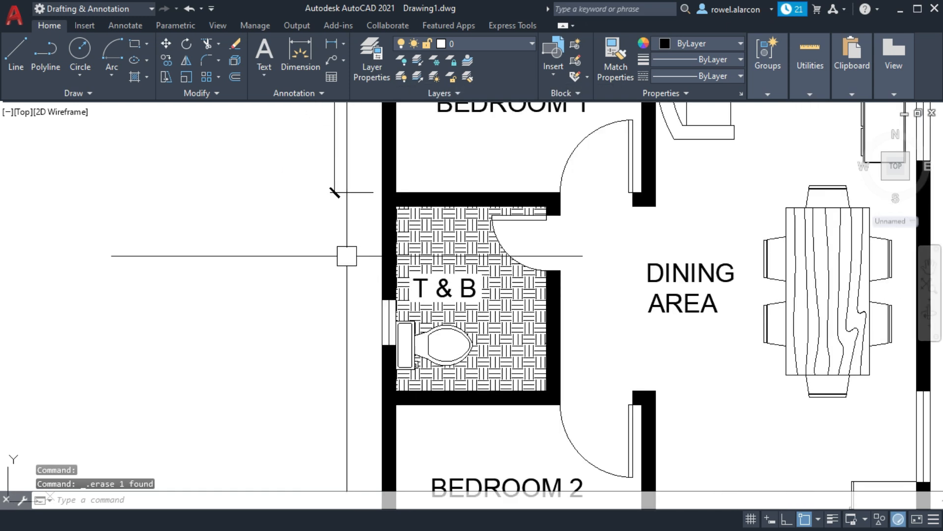
text(dco)
key(Return)
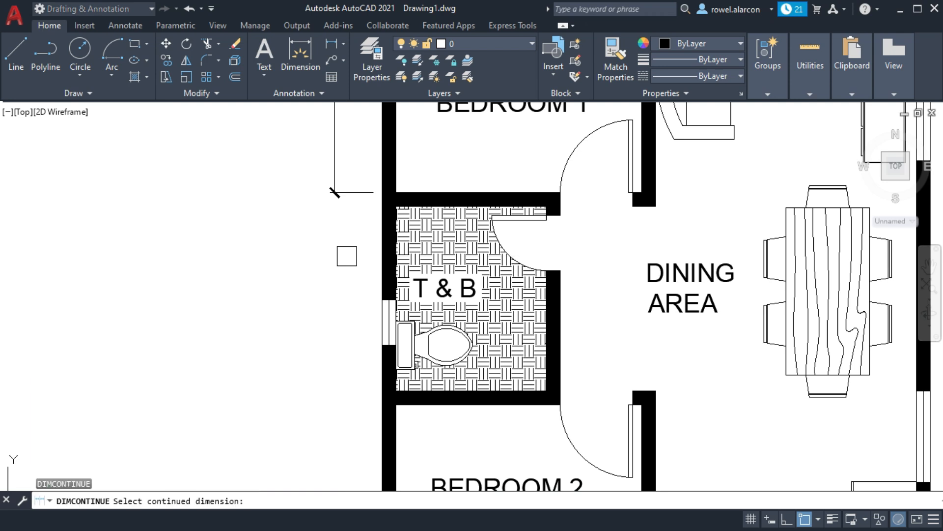
click(351, 194)
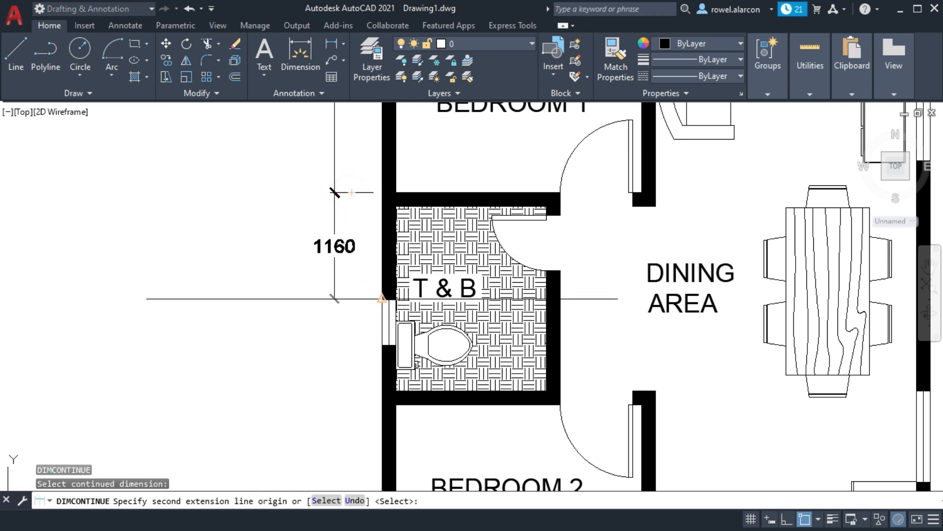
scroll(383, 298, up, 2)
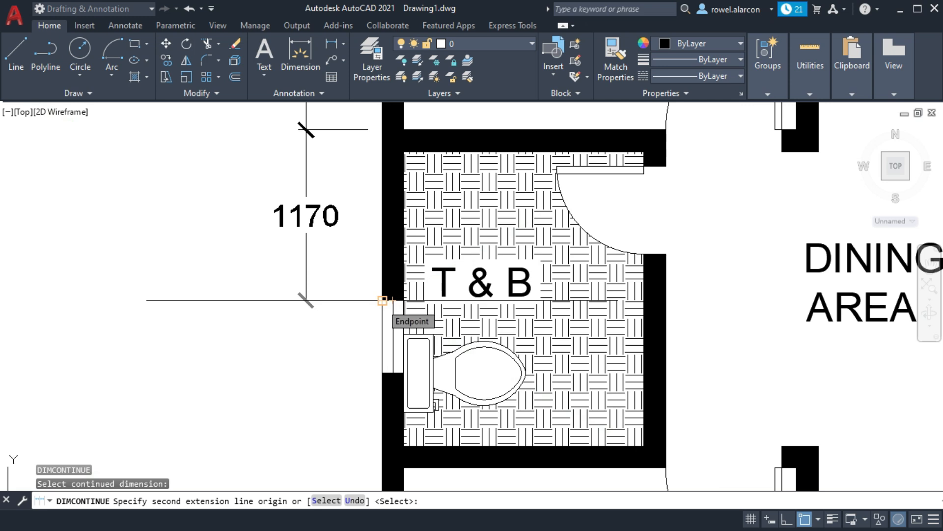
click(383, 300)
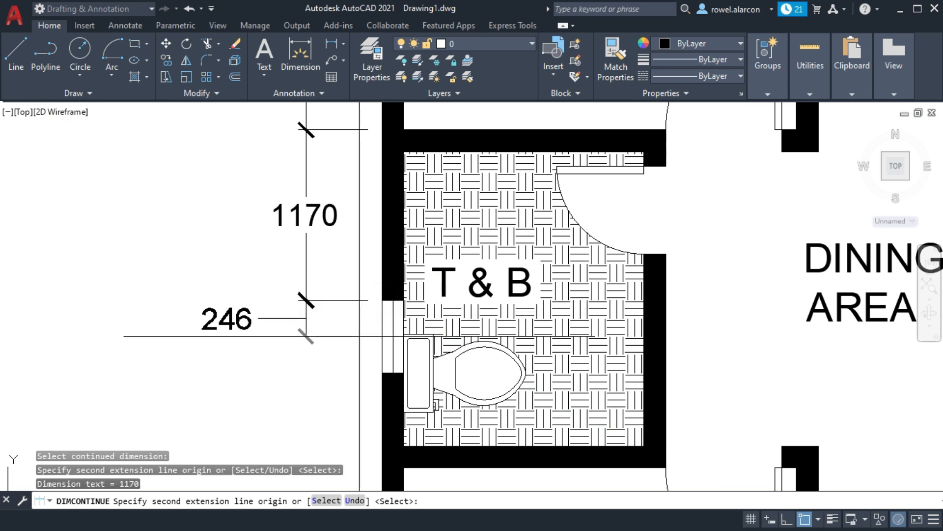
click(383, 373)
Continue the vertical dimension chain from the T & B window to the outer corner of Bedroom 2.
mouse_move(359, 371)
middle_down()
mouse_move(365, 113)
mouse_move(352, 239)
middle_up()
scroll(351, 238, down, 4)
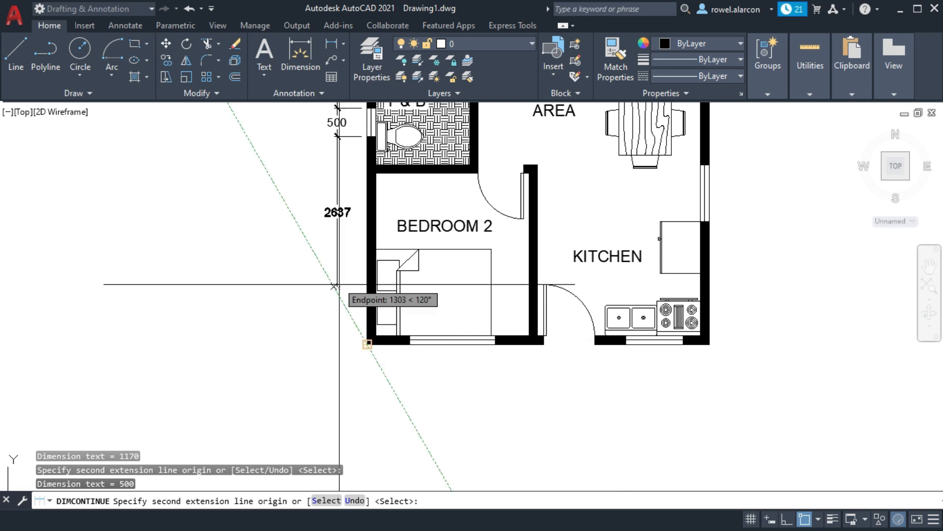
middle_drag(347, 177, 345, 238)
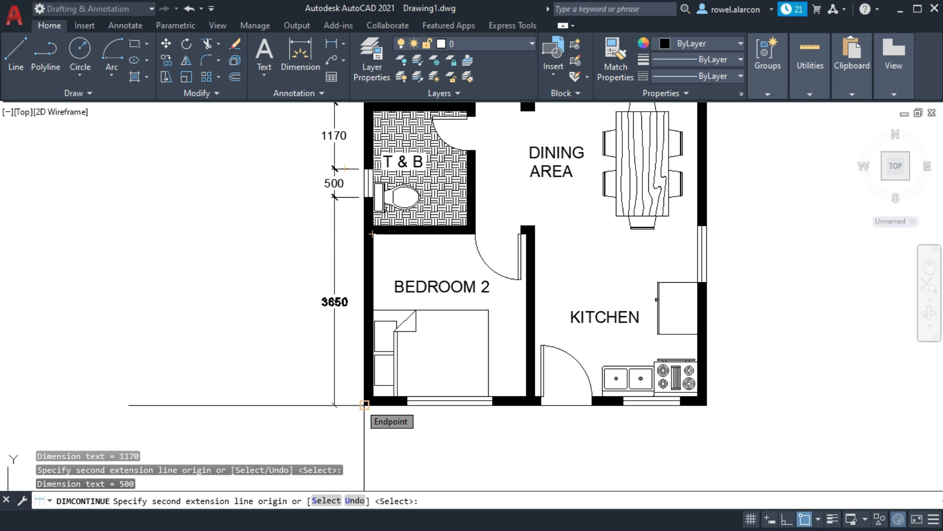
click(364, 405)
key(Escape)
key(Escape)
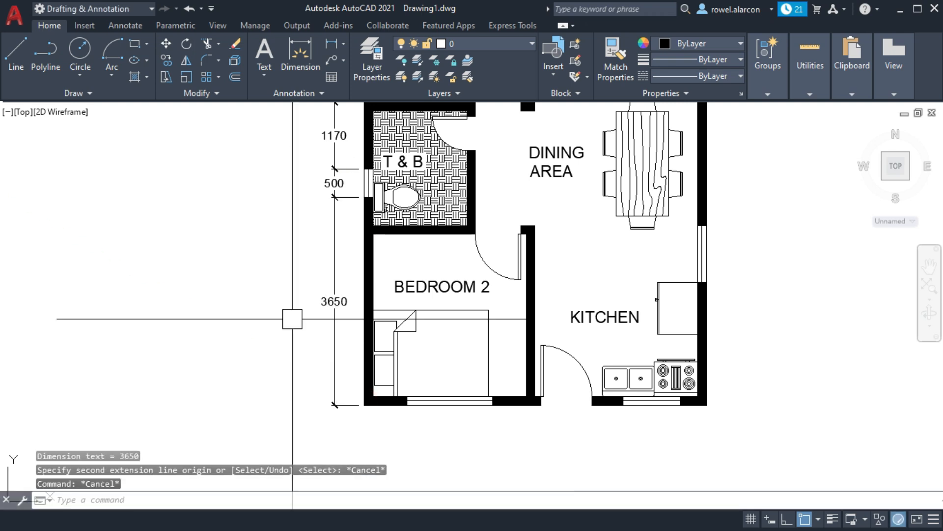
Add a horizontal linear dimension below the plan from Bedroom 2's outer corner to the near edge of its window.
middle_drag(366, 414, 302, 333)
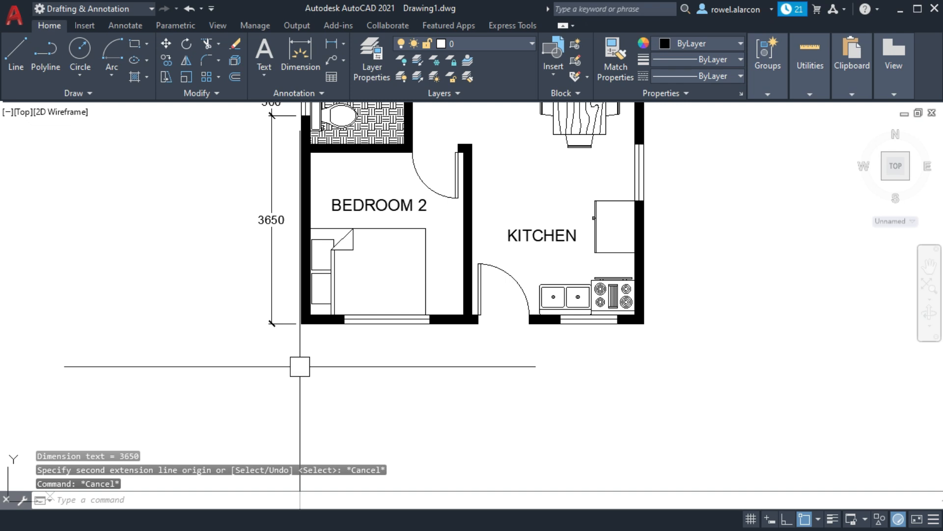
click(332, 44)
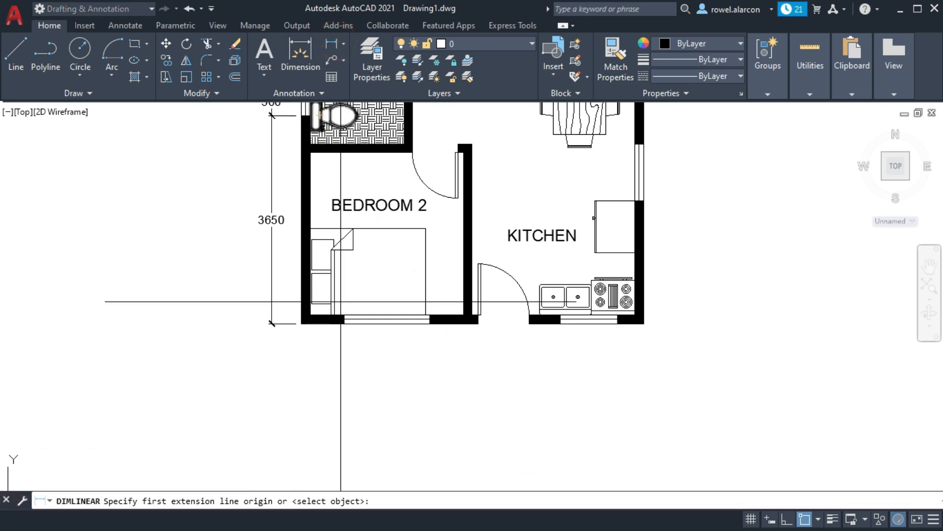
scroll(341, 302, up, 2)
click(277, 321)
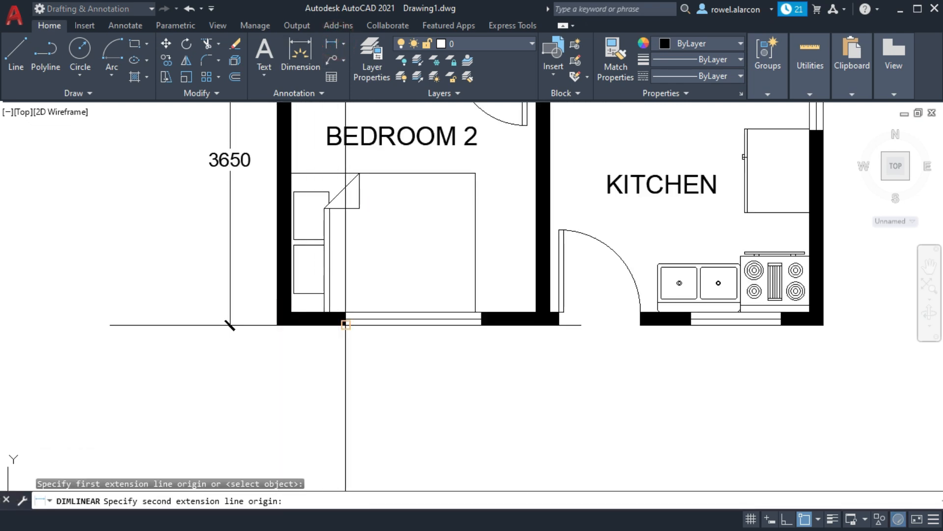
click(346, 325)
click(339, 367)
Continue the dimension chain across Bedroom 2's window and on to the kitchen-side face of the partition wall.
text(DIMCO)
key(Return)
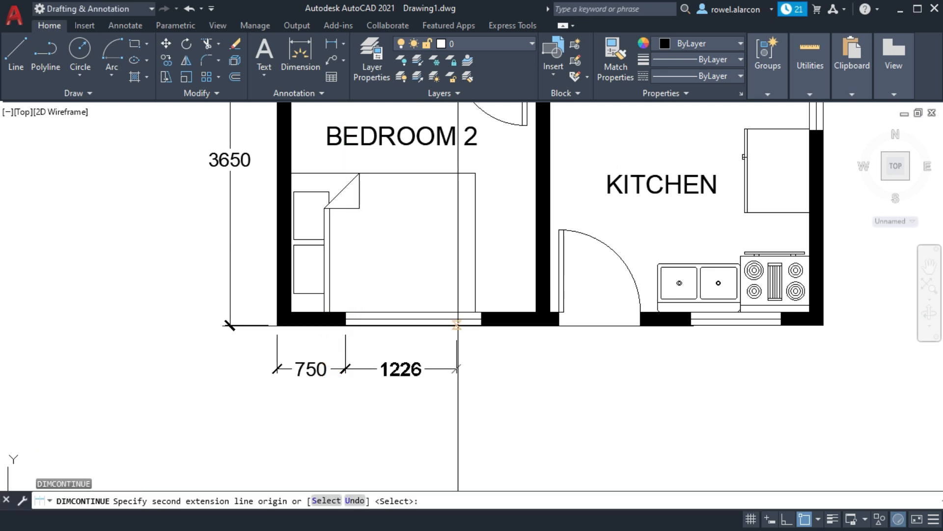
click(481, 324)
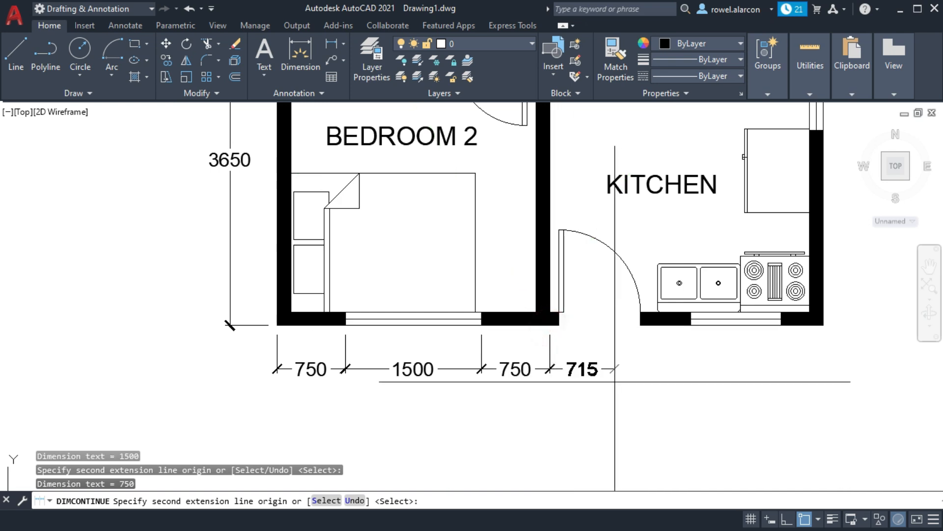
click(549, 326)
key(Escape)
middle_drag(609, 396, 527, 397)
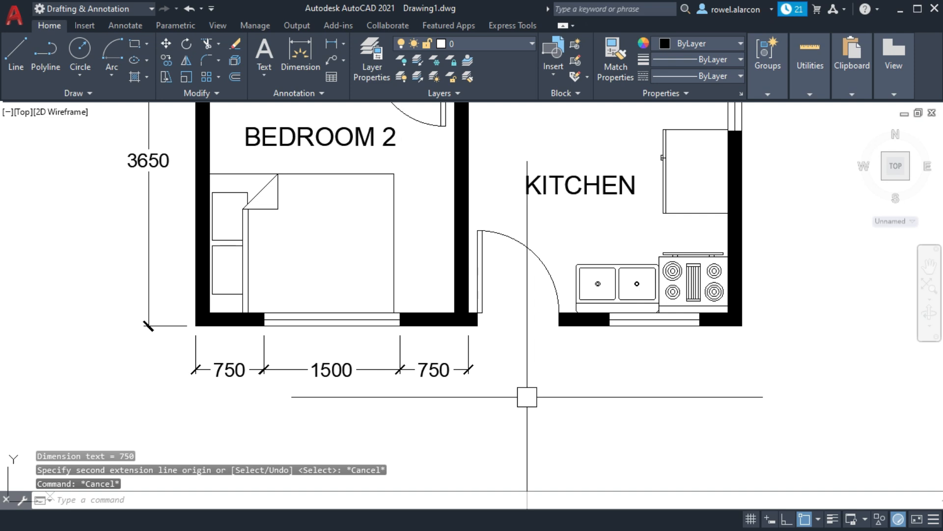
Add a horizontal linear dimension below the kitchen from its outer corner to the near edge of the kitchen window beside the stove.
click(341, 44)
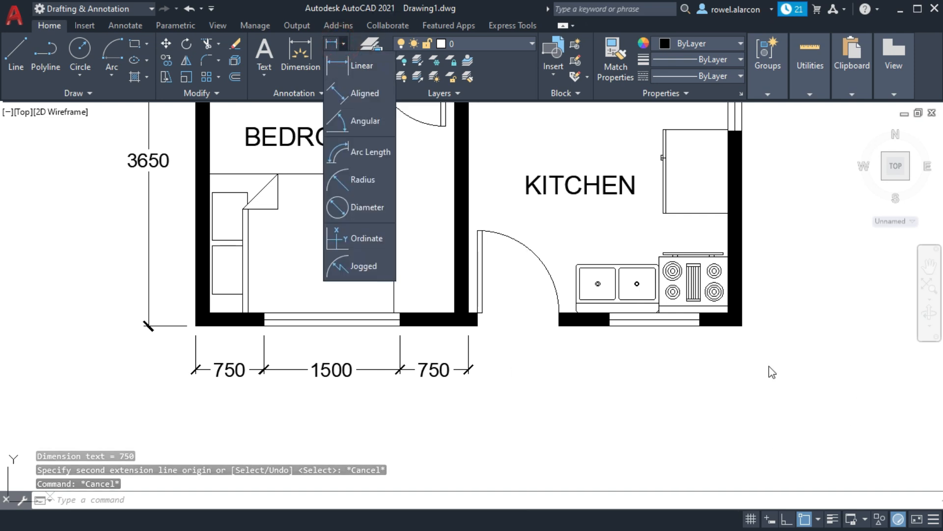
click(361, 69)
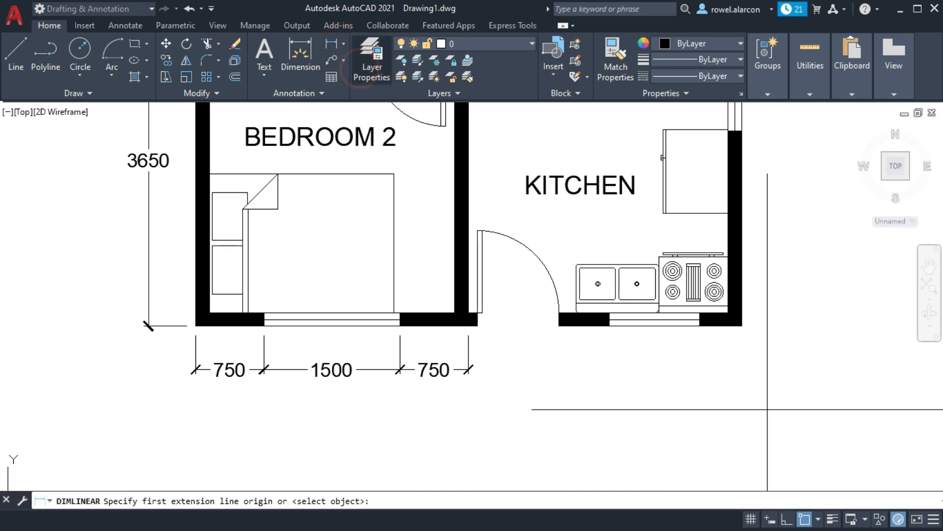
scroll(775, 398, up, 2)
click(724, 284)
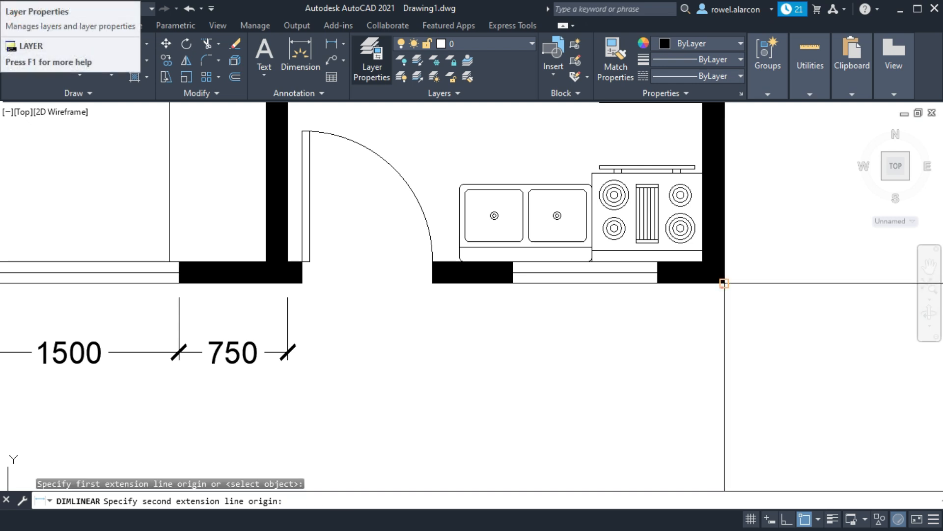
click(657, 283)
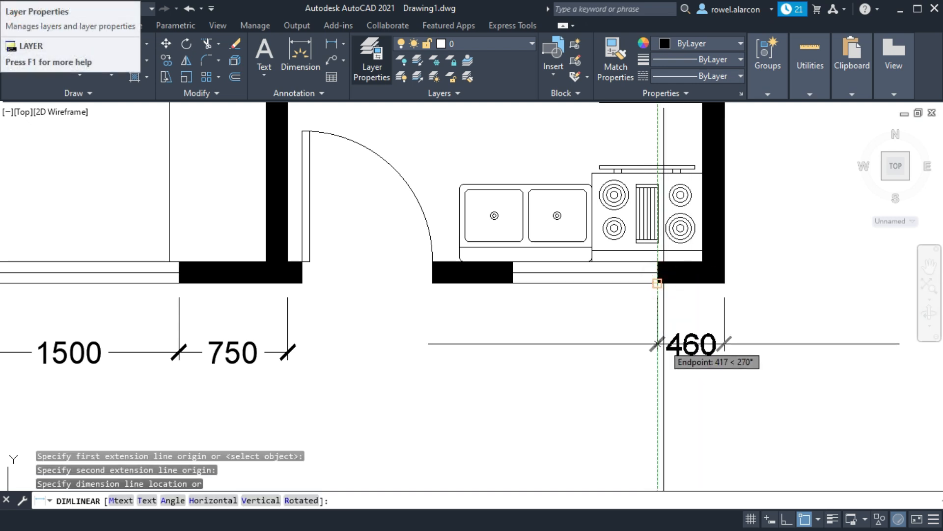
click(664, 345)
Continue the dimension chain across the kitchen window beside the sink and on to the kitchen door opening.
text(DC)
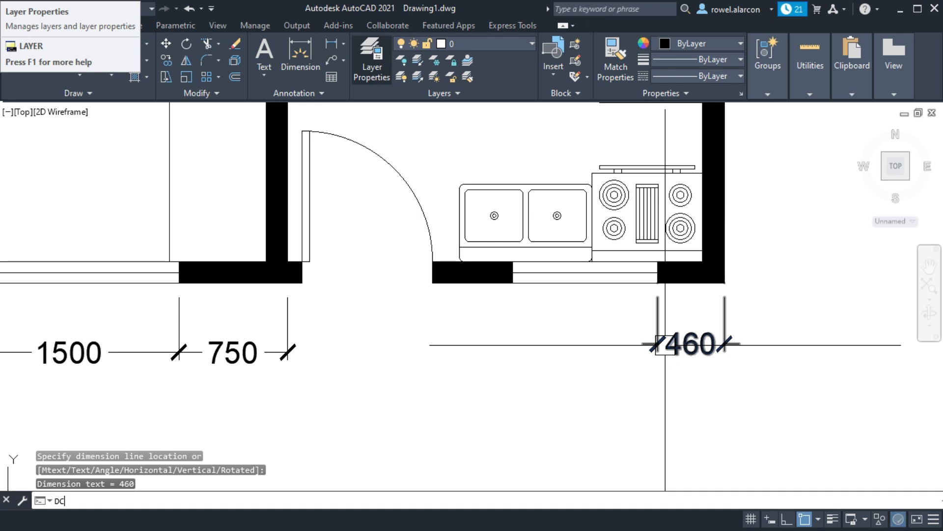
text(O)
key(Return)
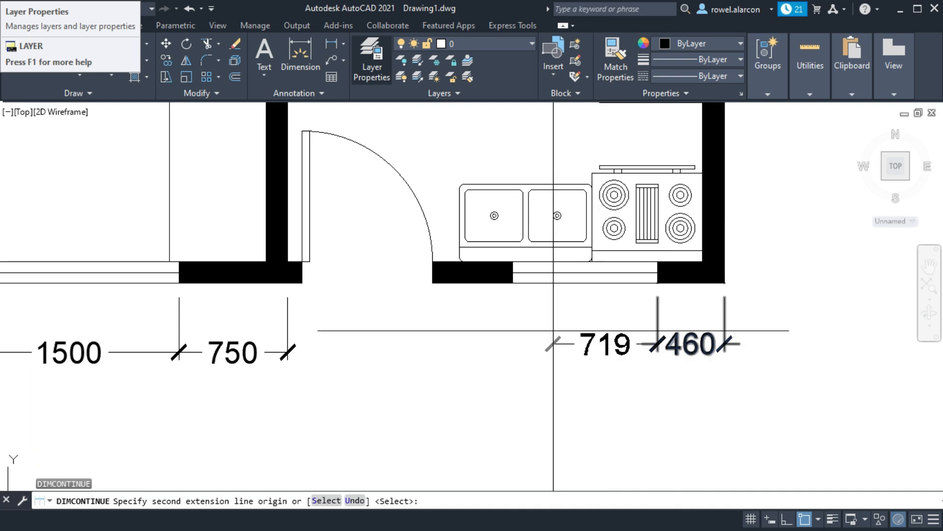
click(513, 283)
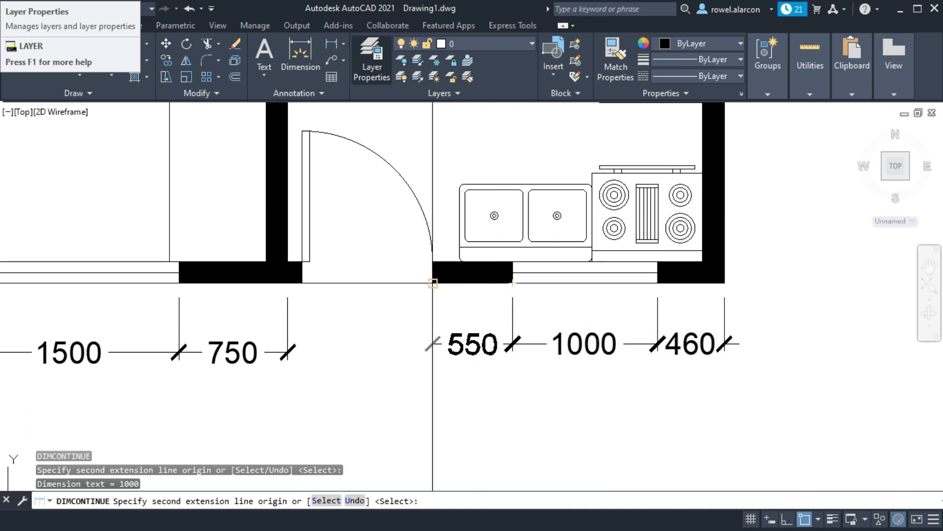
click(433, 283)
key(Escape)
key(Escape)
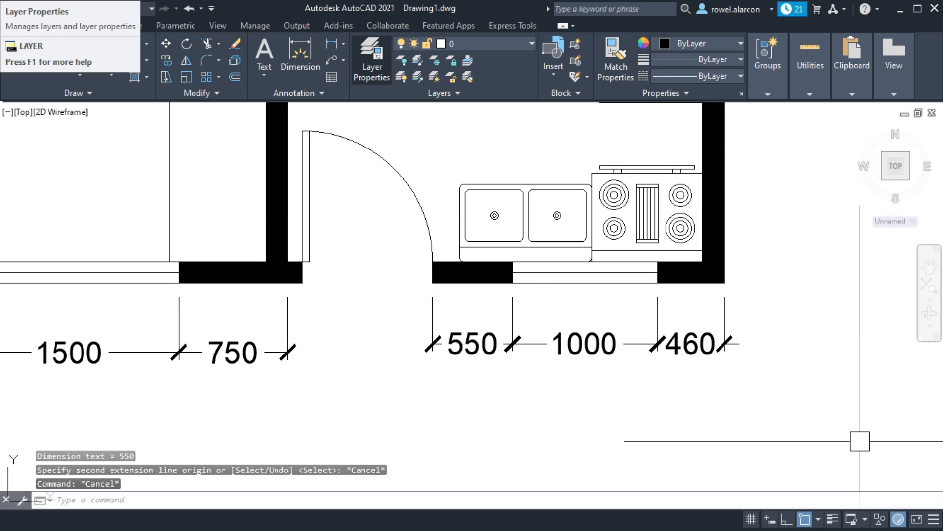
Add a vertical linear dimension outside the kitchen's side wall, from the outer corner to the near edge of the side window.
middle_drag(825, 429, 723, 401)
scroll(724, 401, down, 4)
mouse_move(728, 348)
middle_down()
mouse_move(636, 316)
mouse_move(598, 316)
mouse_move(547, 363)
middle_up()
key(Escape)
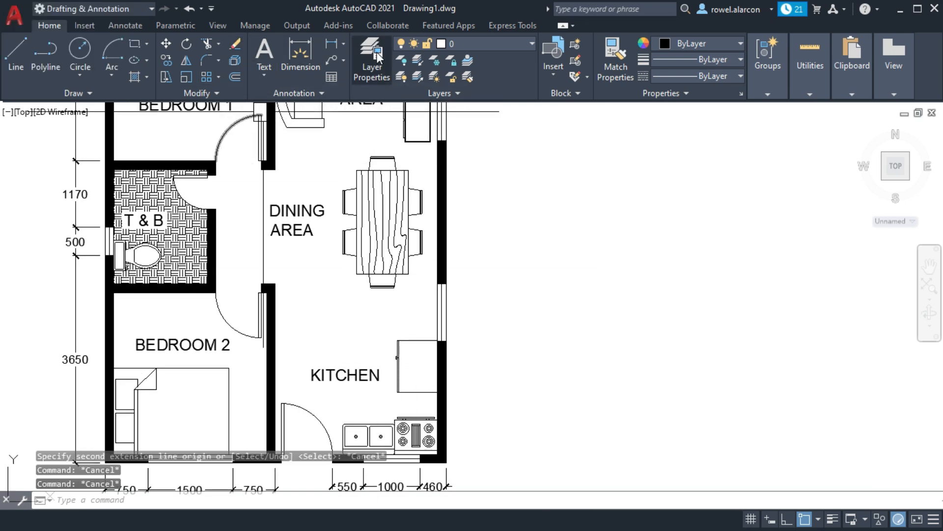
click(300, 54)
scroll(540, 364, up, 4)
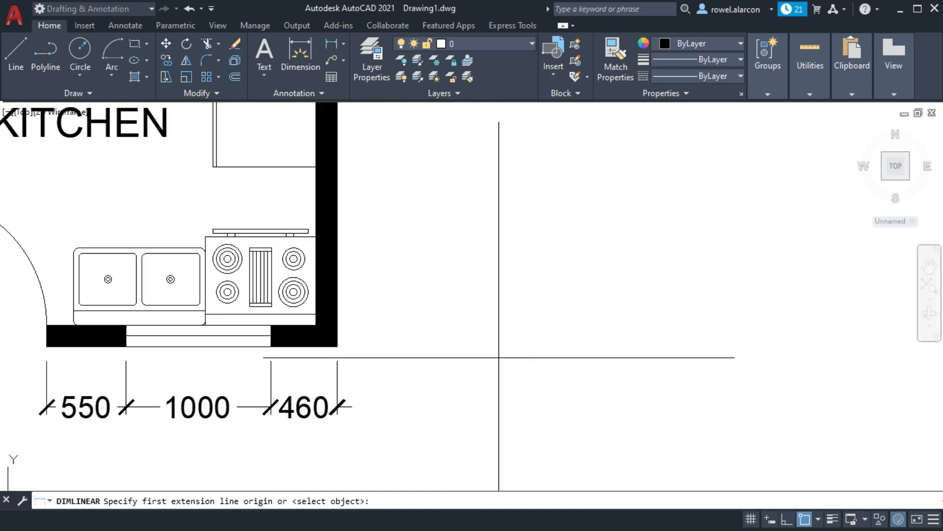
click(338, 347)
middle_drag(325, 99, 375, 259)
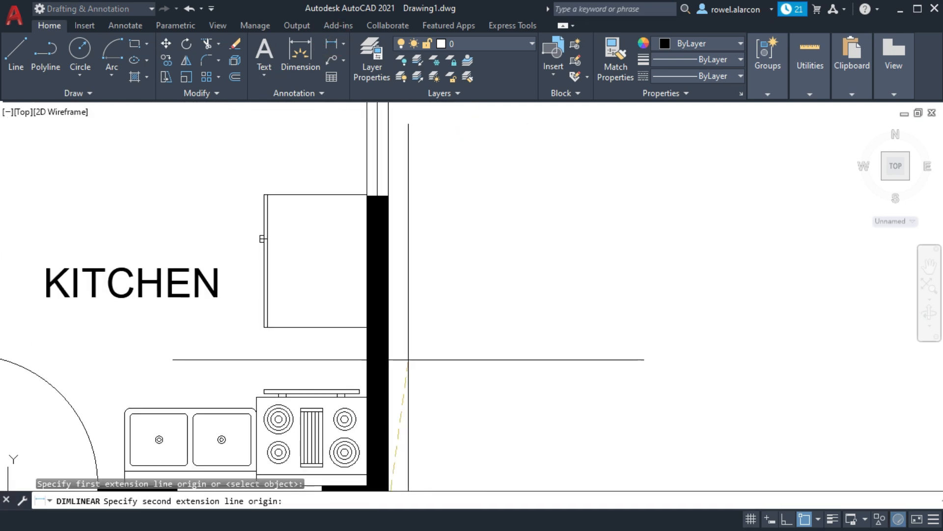
click(388, 196)
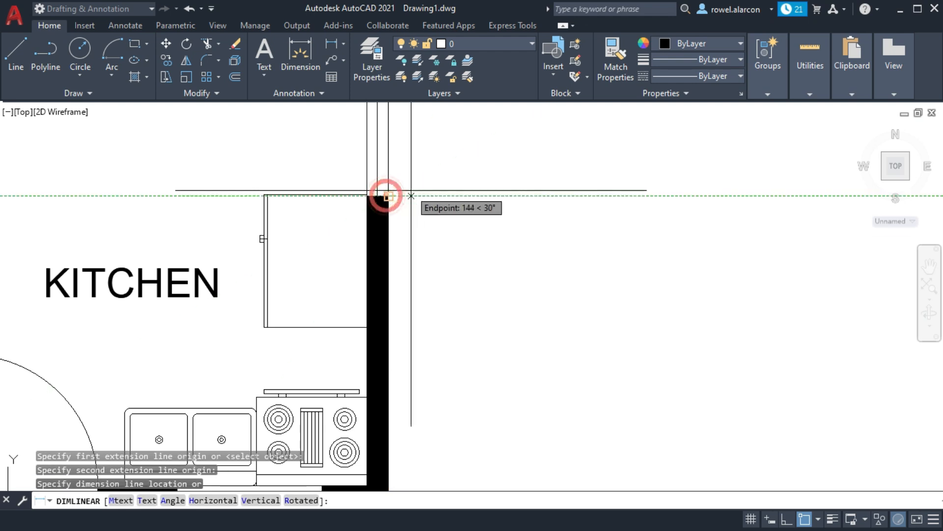
click(439, 195)
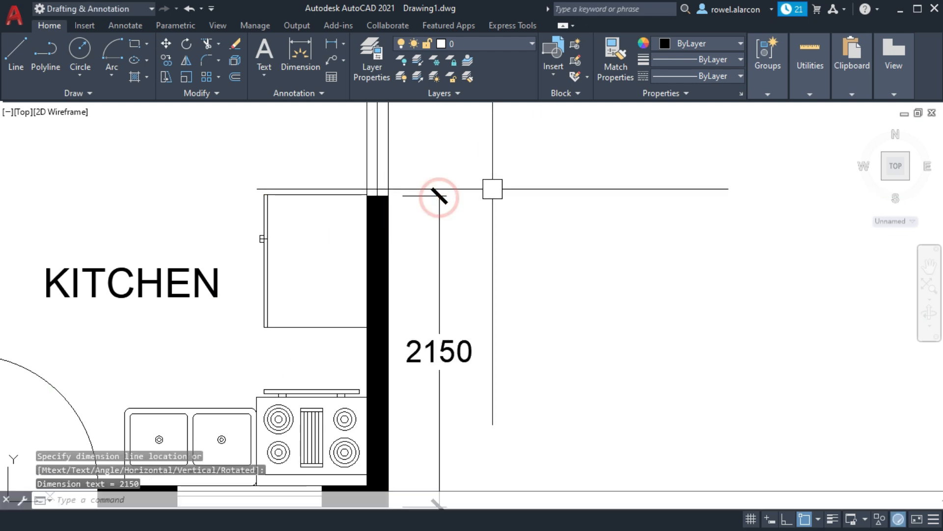
Continue the vertical dimension chain across the kitchen's side window and along the dining-area wall to the living-area window.
text(DIMCO)
key(Return)
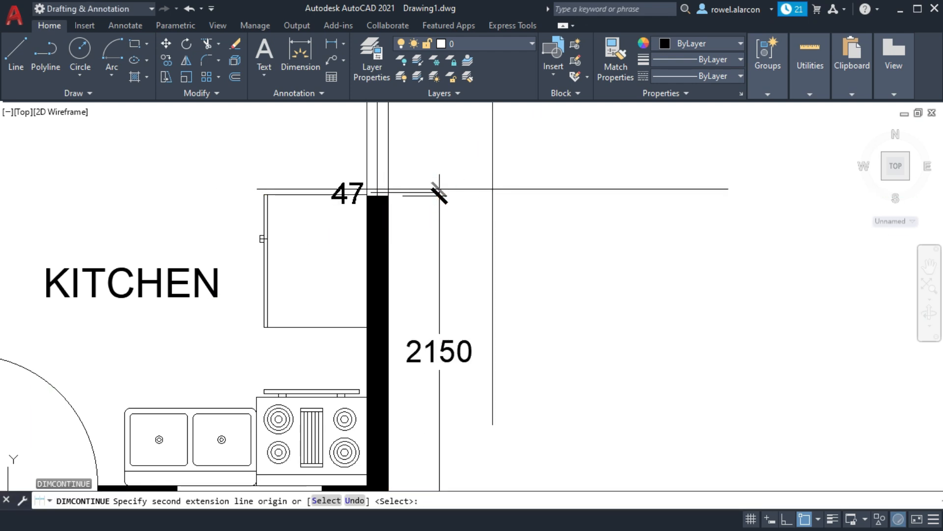
scroll(497, 197, down, 4)
middle_drag(491, 295, 473, 382)
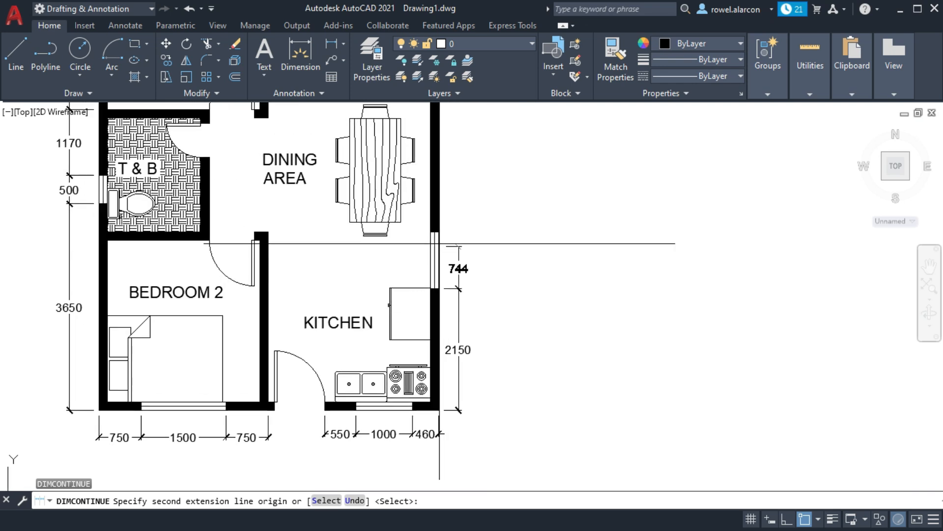
click(439, 234)
middle_drag(439, 233, 442, 391)
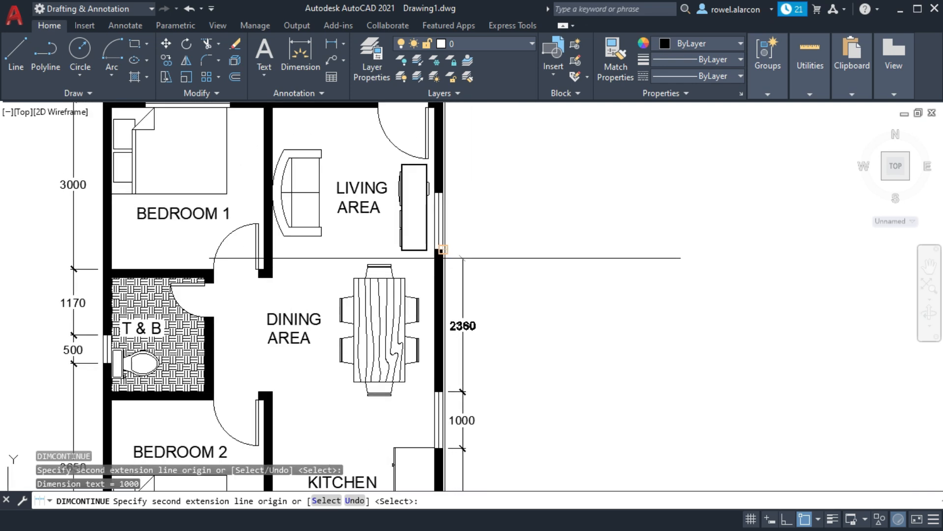
Continue the vertical dimension chain across the living-area window and on to the outer corner of the living area.
click(439, 193)
middle_drag(439, 193, 487, 365)
click(463, 284)
key(Escape)
key(Escape)
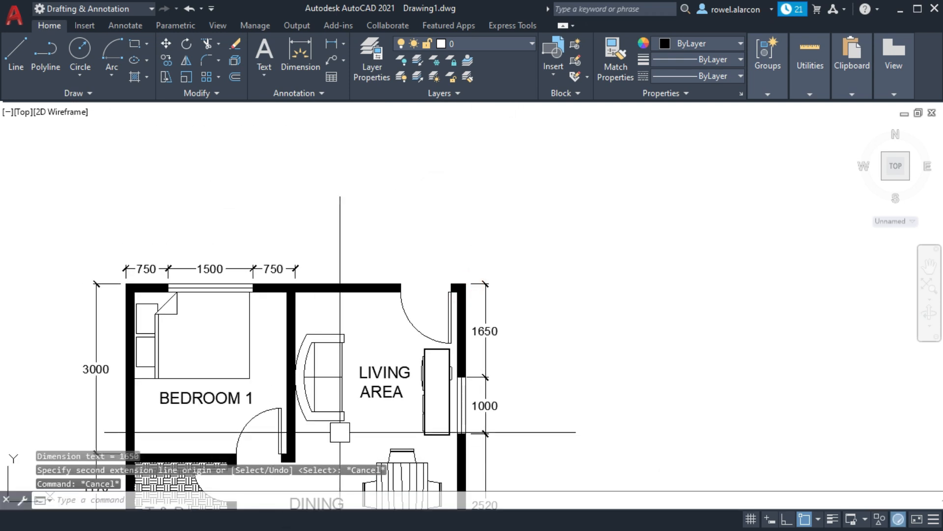
Delete the solid hatch that fills the walls of the floor plan.
scroll(380, 302, up, 2)
click(358, 280)
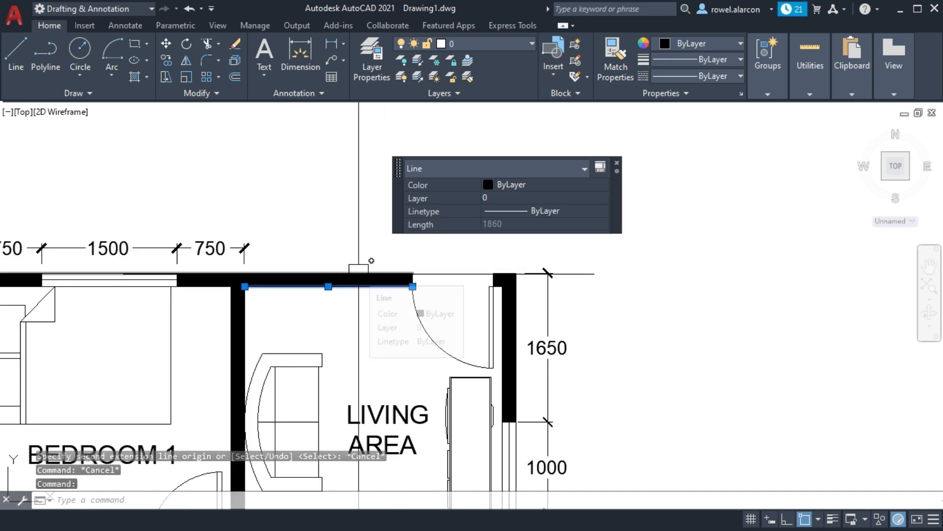
key(Escape)
click(231, 282)
key(Escape)
scroll(329, 317, up, 4)
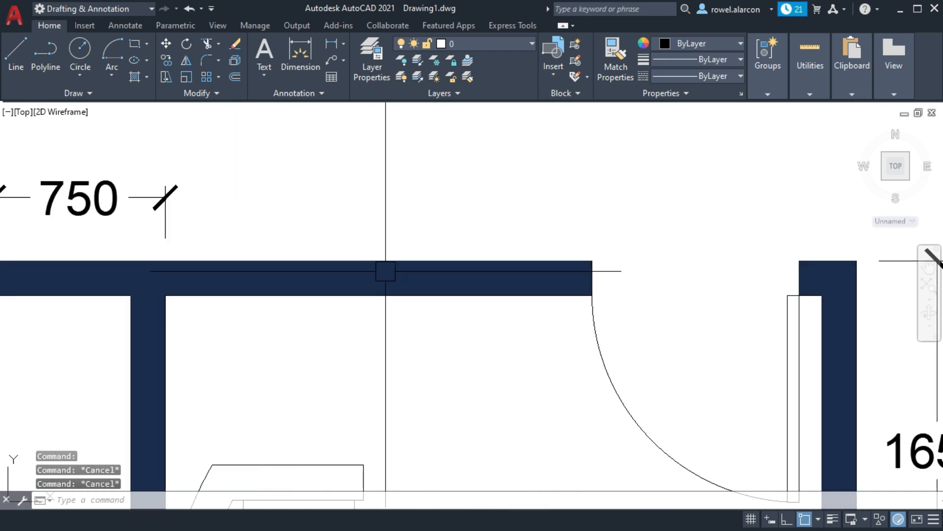
click(385, 271)
key(Delete)
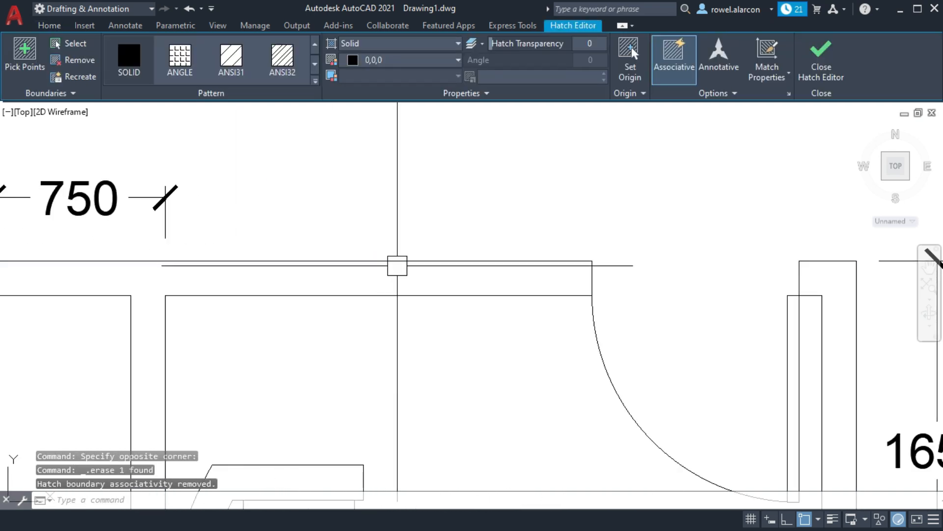
scroll(495, 270, down, 3)
scroll(522, 270, down, 2)
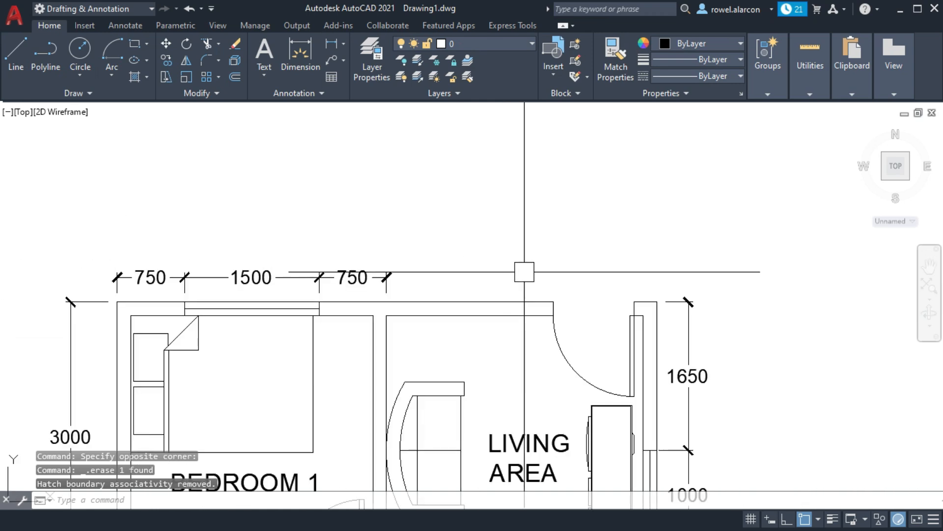
key(Escape)
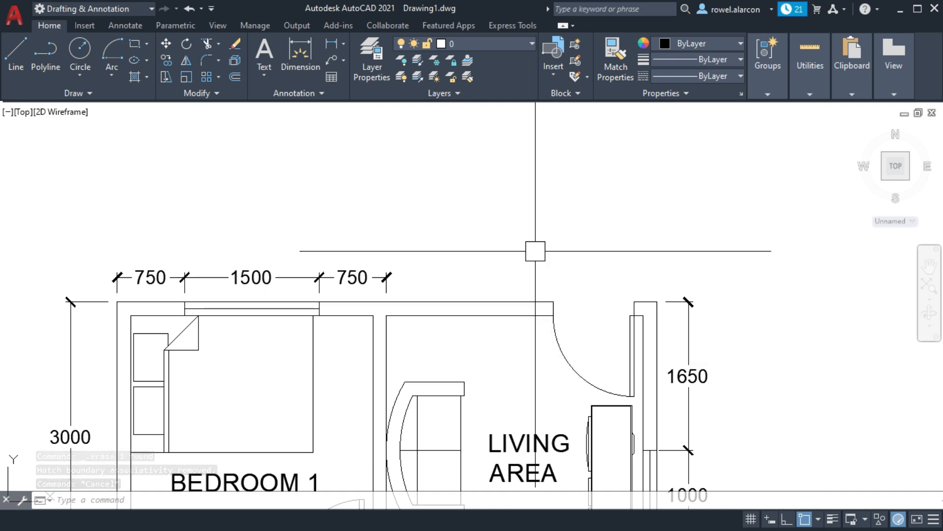
Offset the living-area entrance door's jamb line 550 along the exterior wall toward Bedroom 1.
text(o)
key(Return)
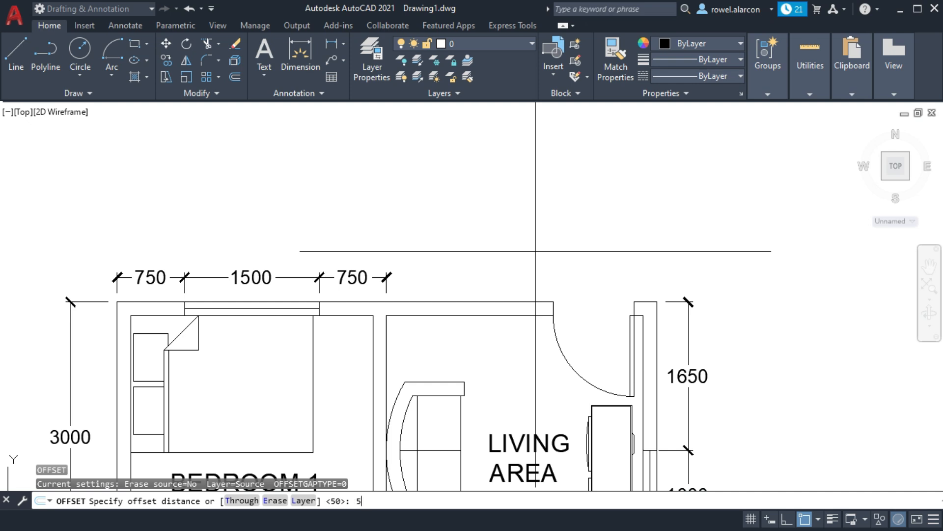
key(Return)
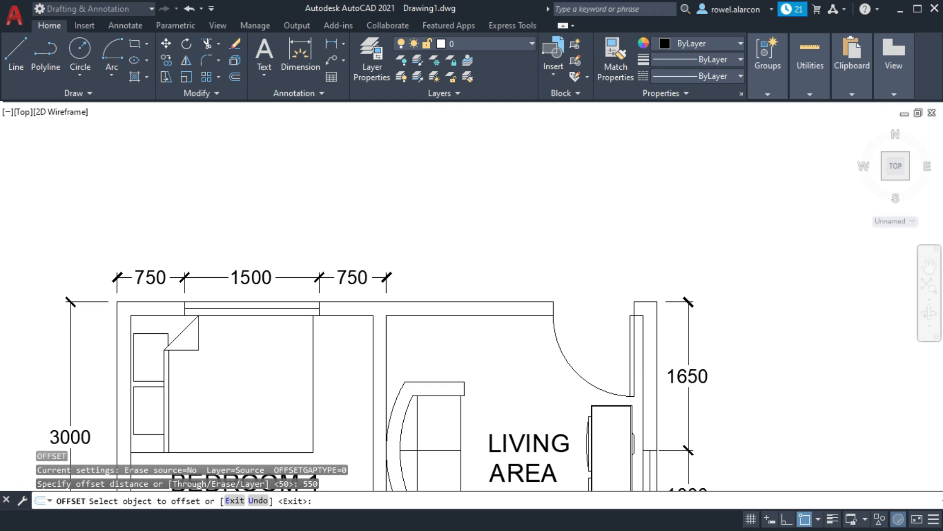
scroll(526, 270, up, 2)
click(564, 326)
click(477, 291)
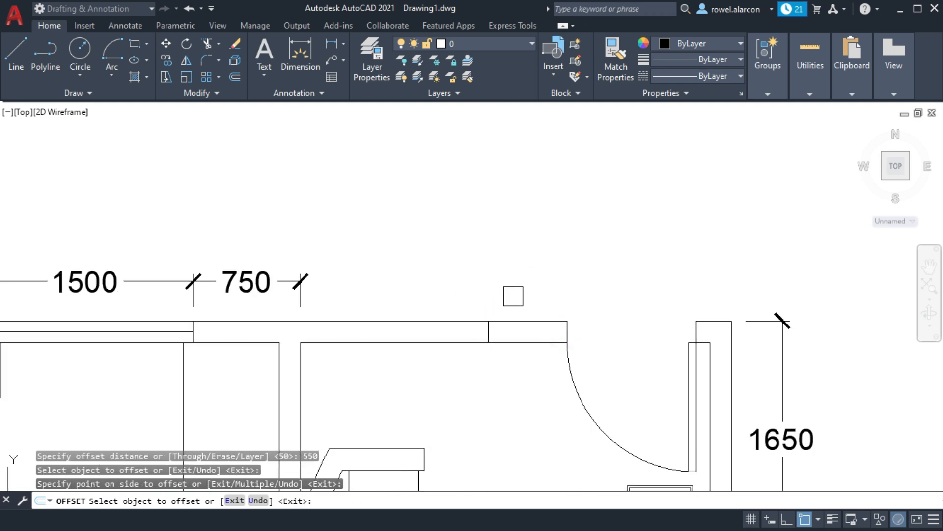
key(Return)
Offset the new jamb line 1000 along the living area's exterior wall toward Bedroom 1 to mark a window opening.
key(Return)
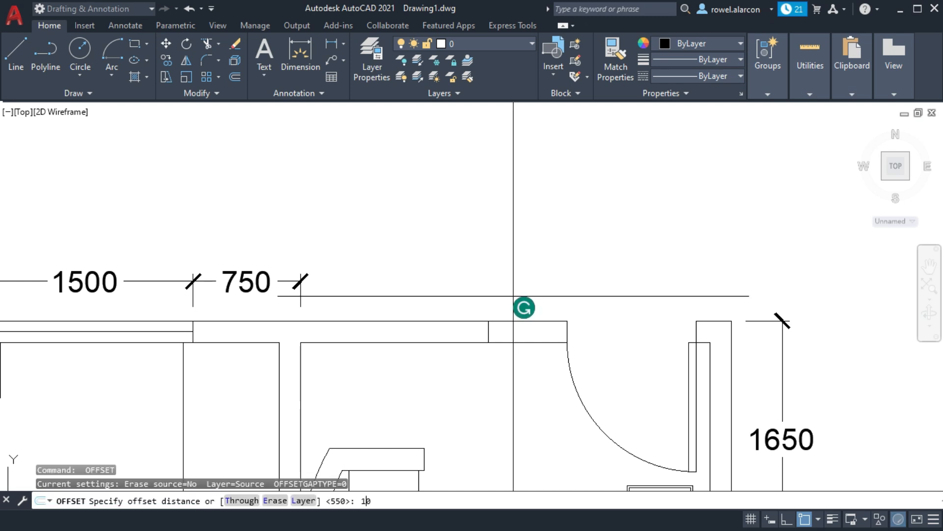
key(Return)
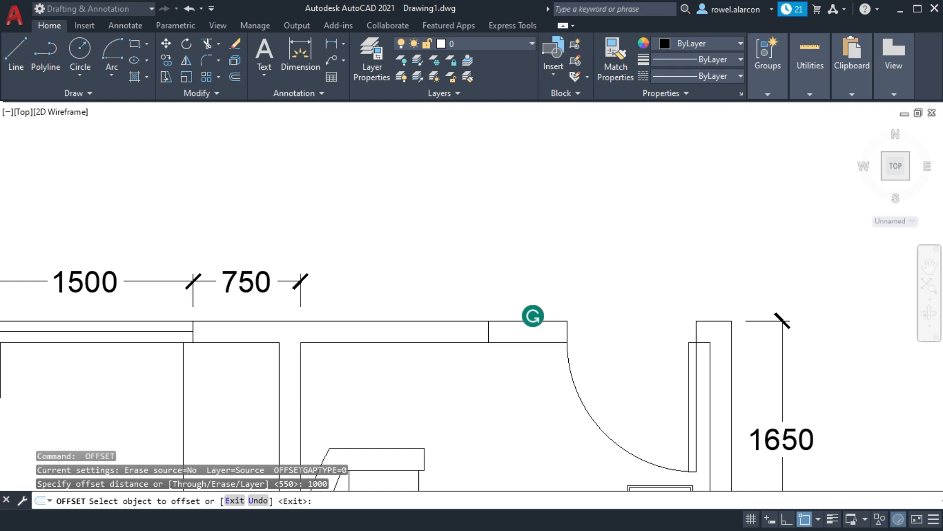
scroll(523, 300, up, 2)
click(470, 347)
click(316, 320)
key(Escape)
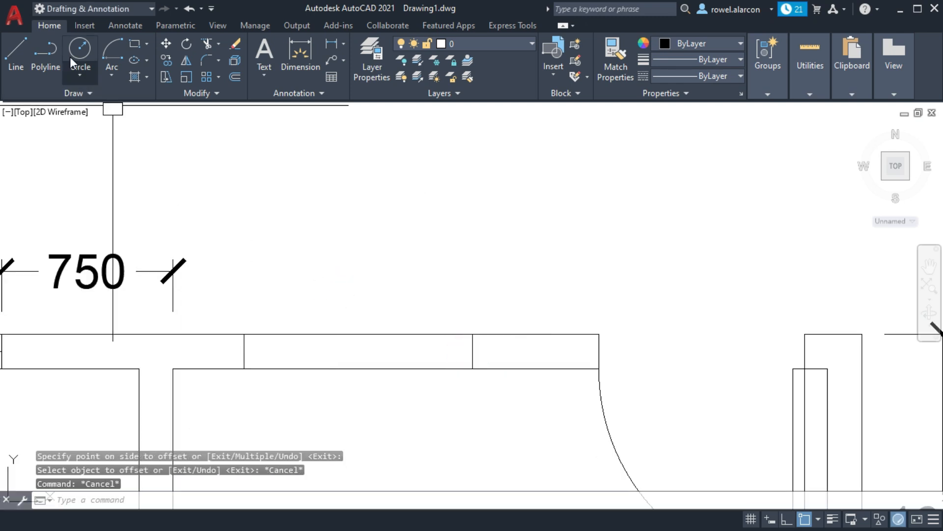
Draw the window's glass line between the midpoints of the two new jamb lines in the living area's entrance wall.
click(19, 51)
click(244, 351)
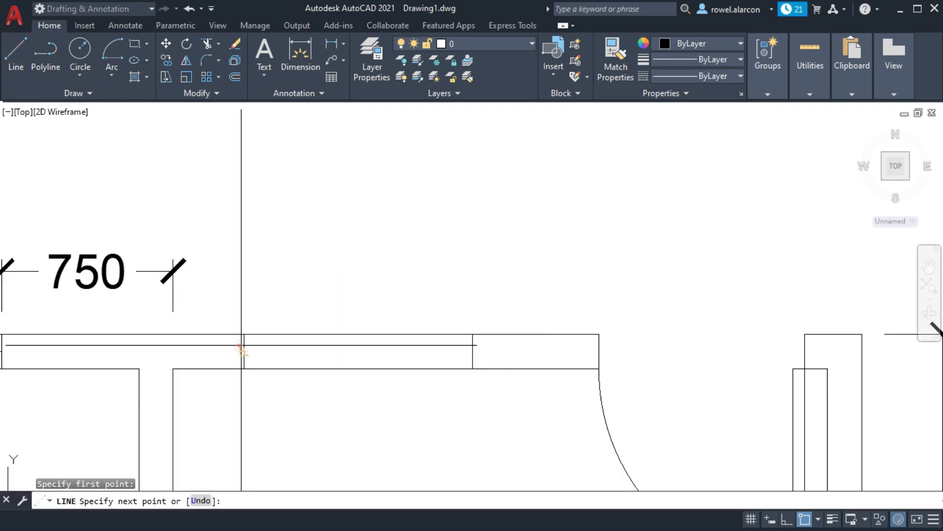
click(473, 350)
key(Escape)
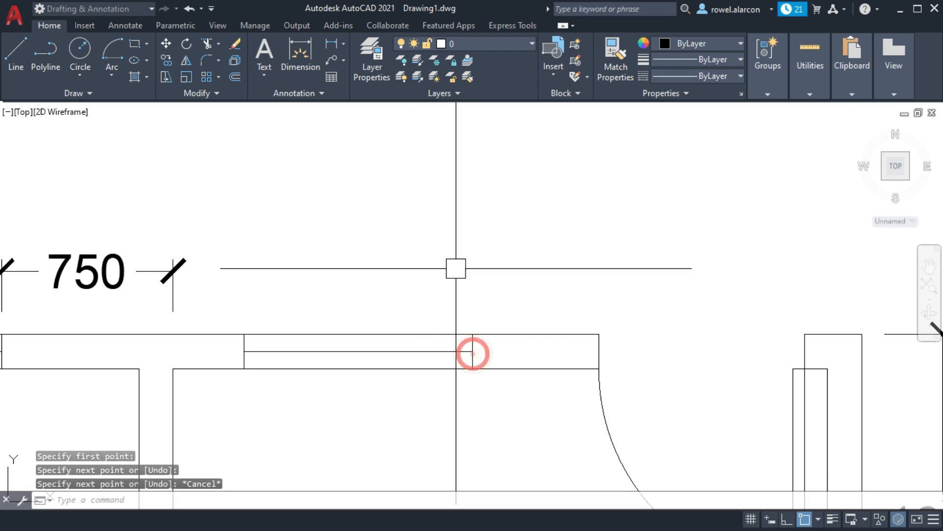
key(Escape)
scroll(490, 267, down, 2)
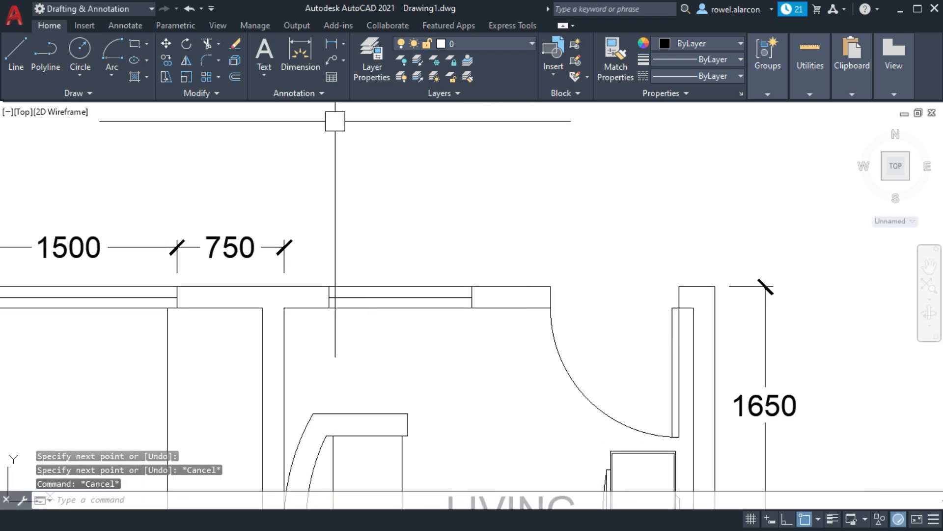
Dimension the wall segment between the living-area entrance door and the new window, in line with the existing dimensions above the plan.
click(330, 42)
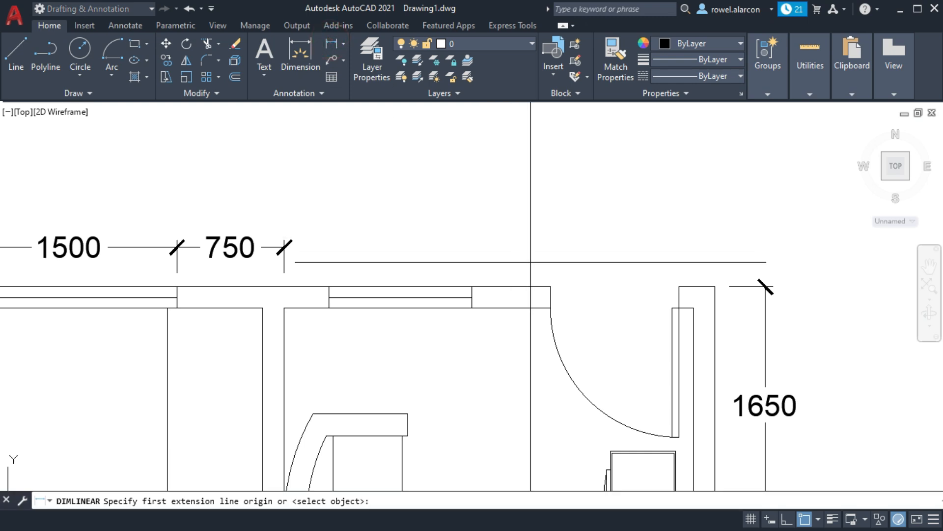
click(550, 286)
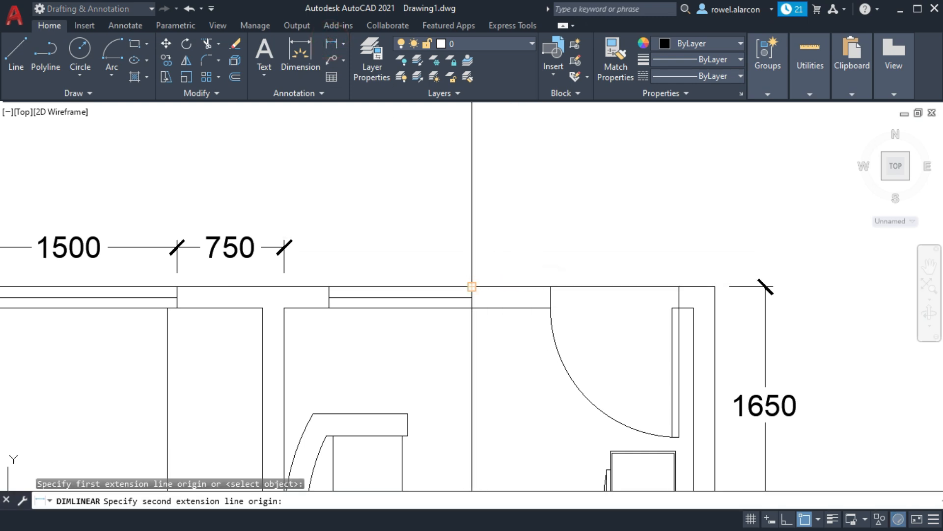
click(471, 287)
click(472, 251)
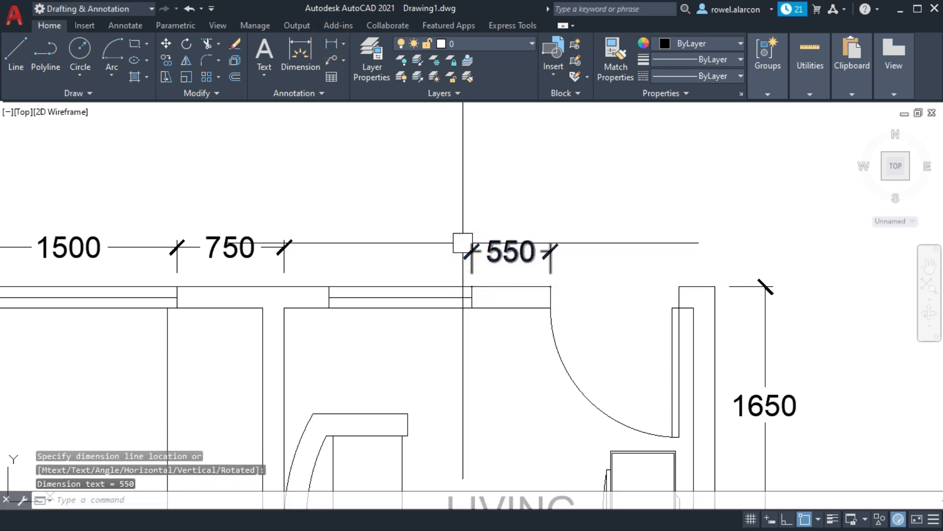
Continue the dimension chain across the new living-area window to its far jamb.
text(DIM)
text(CO)
key(Return)
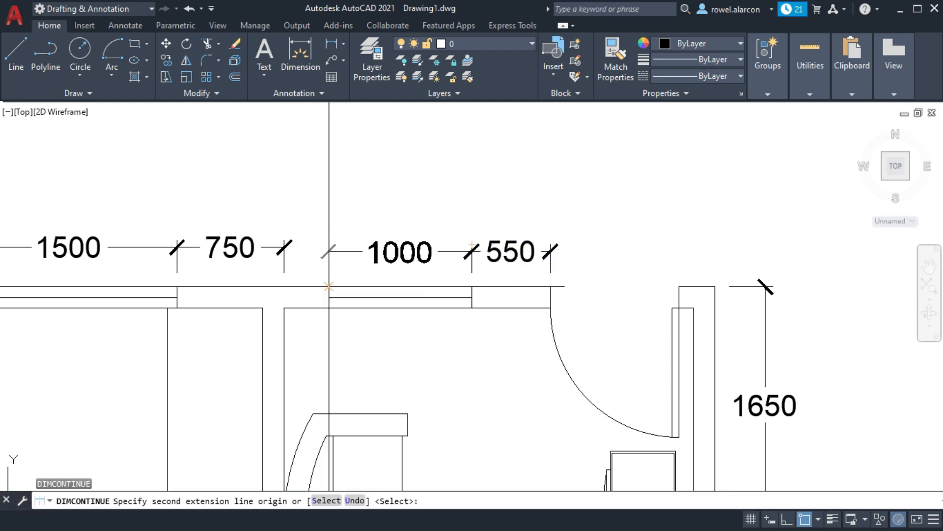
click(329, 286)
key(Escape)
key(Escape)
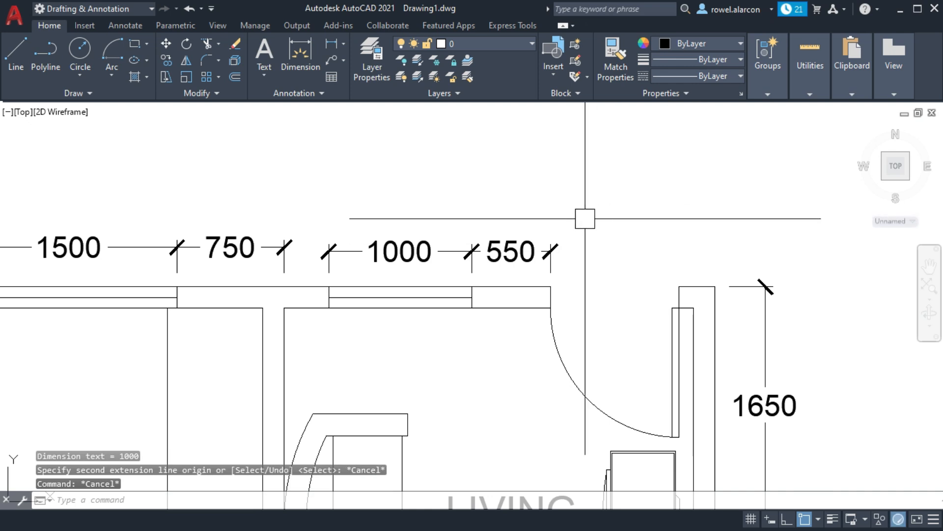
Fill the walls around the new window, the Bedroom 1 partition and the entrance corner wall with a Solid hatch.
middle_drag(584, 217, 591, 169)
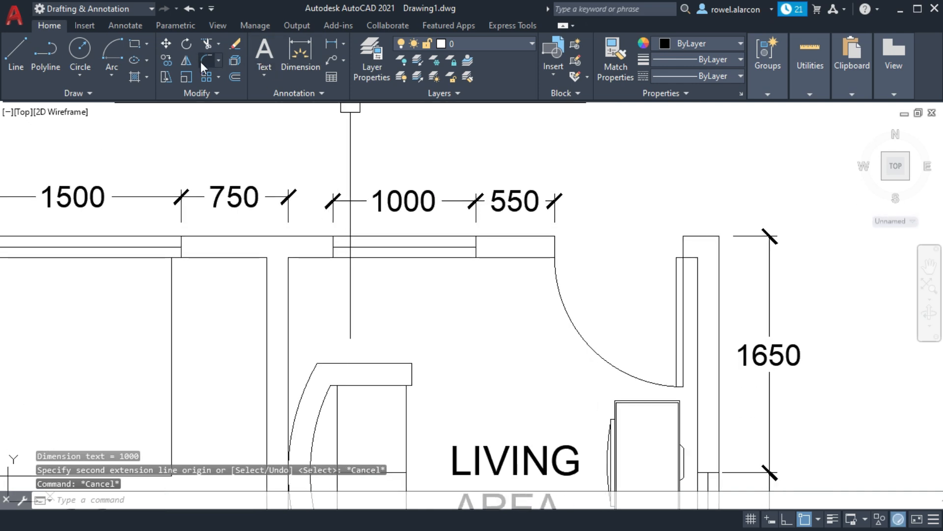
click(146, 77)
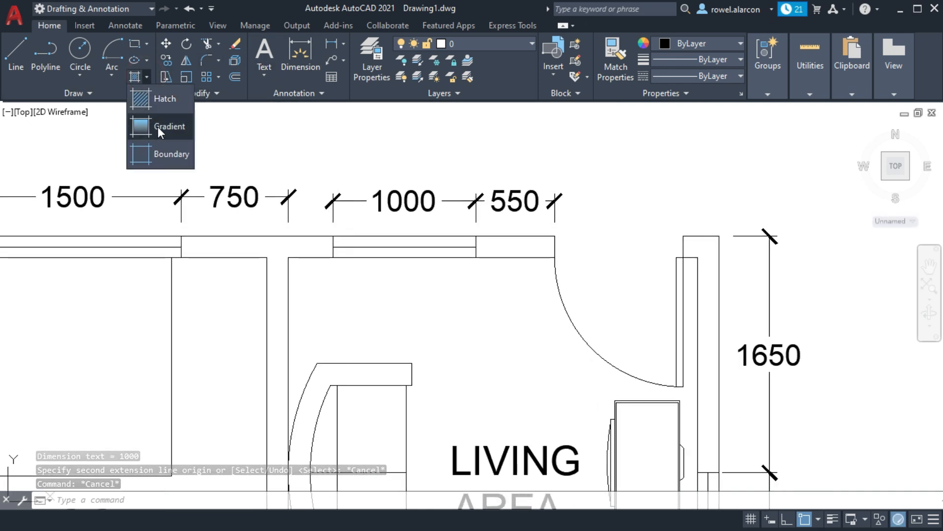
click(166, 98)
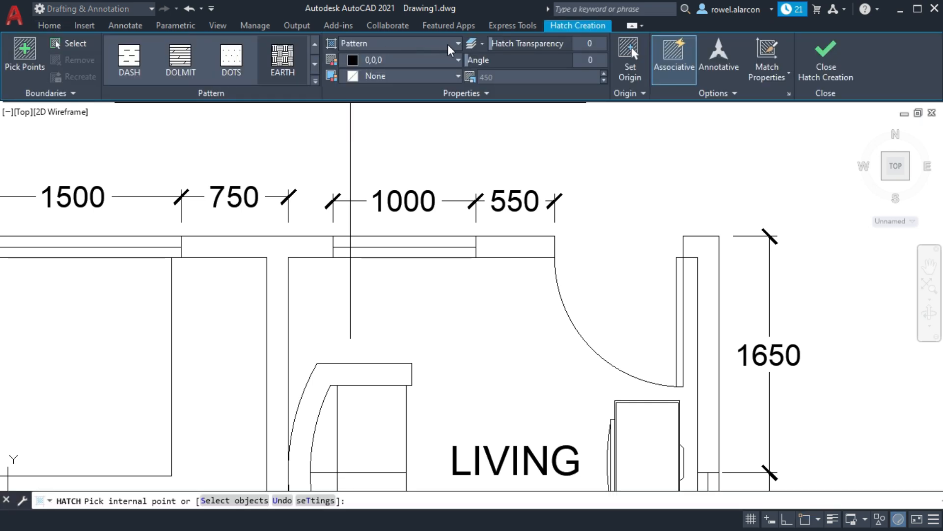
click(363, 55)
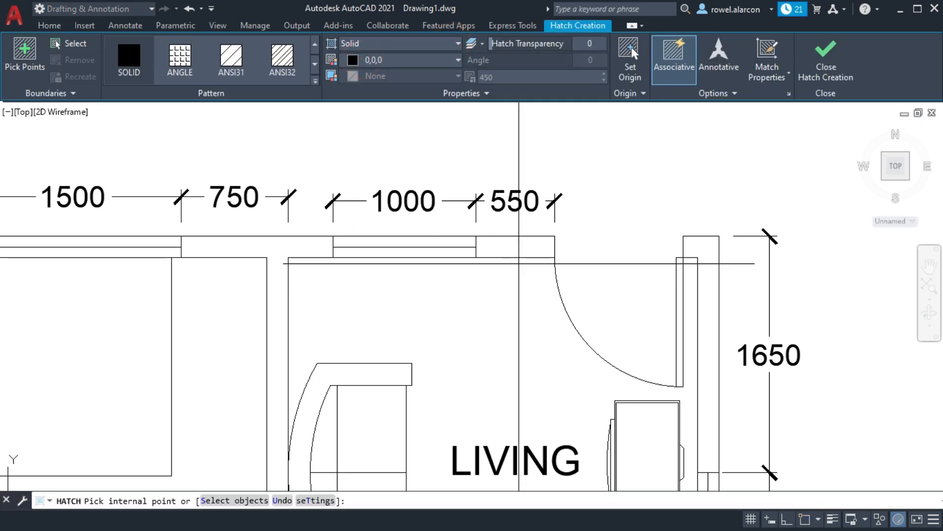
click(519, 245)
click(274, 253)
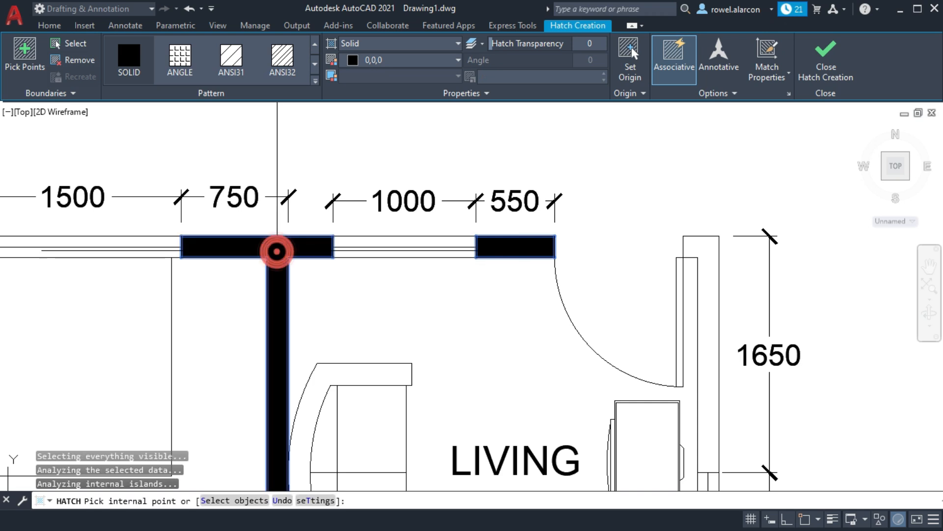
middle_drag(480, 295, 377, 233)
click(608, 245)
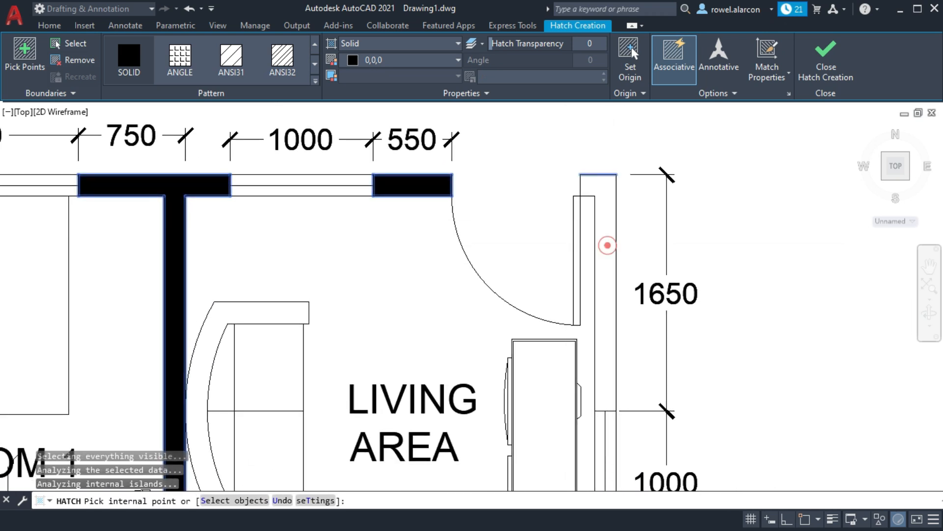
Add the dining area's exterior wall and the kitchen's outer corner wall to the solid hatch.
middle_drag(738, 336, 685, 111)
scroll(677, 241, down, 4)
middle_drag(684, 383, 679, 256)
scroll(648, 260, up, 2)
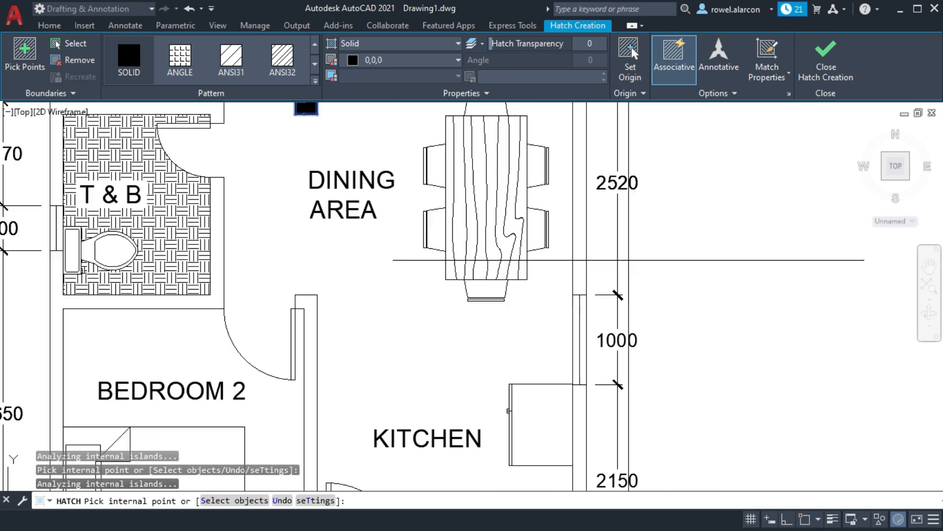
click(580, 228)
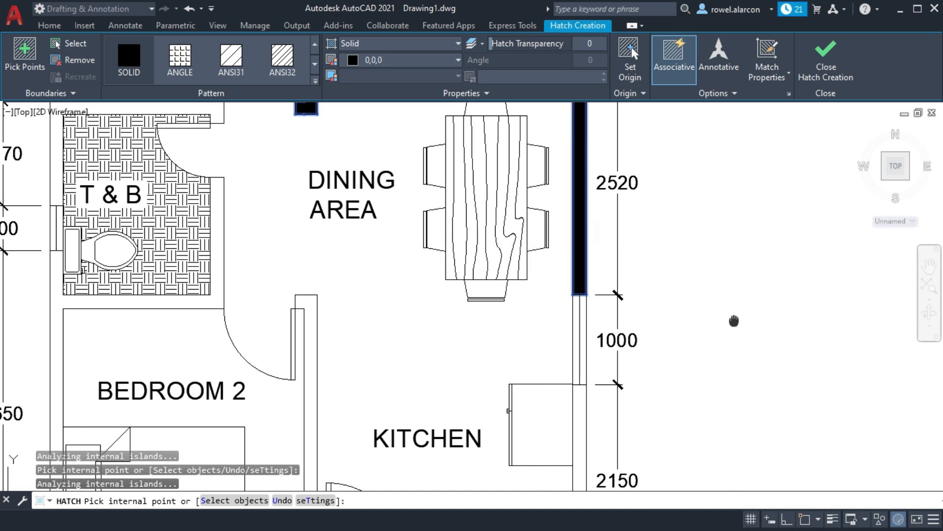
middle_drag(603, 484, 633, 322)
click(608, 315)
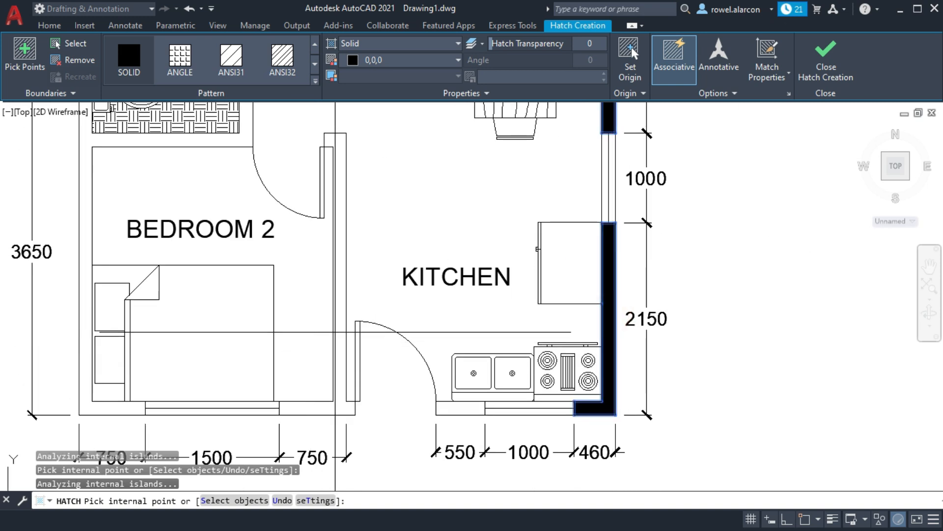
Add the Bedroom 2–kitchen partition and Bedroom 2's outer walls, with the adjoining T & B walls, to the solid hatch.
click(337, 333)
click(123, 415)
click(583, 268)
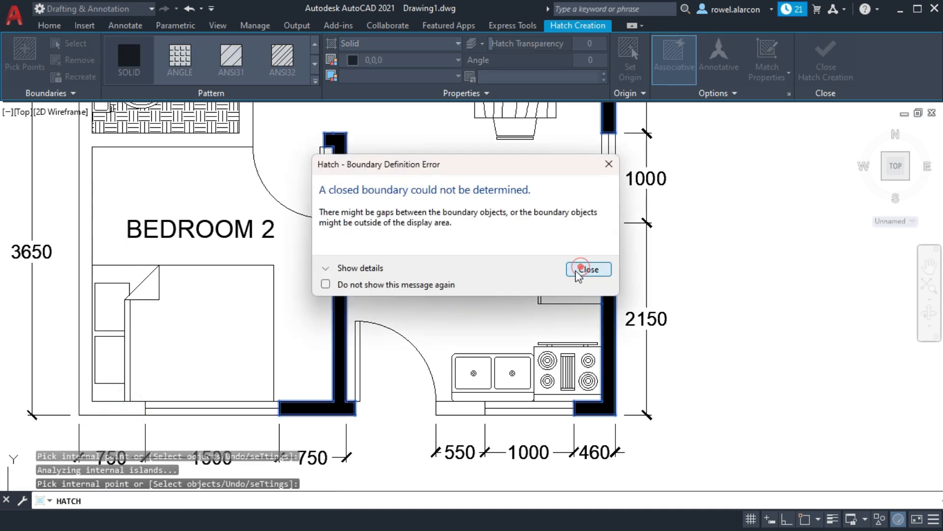
click(128, 415)
click(552, 262)
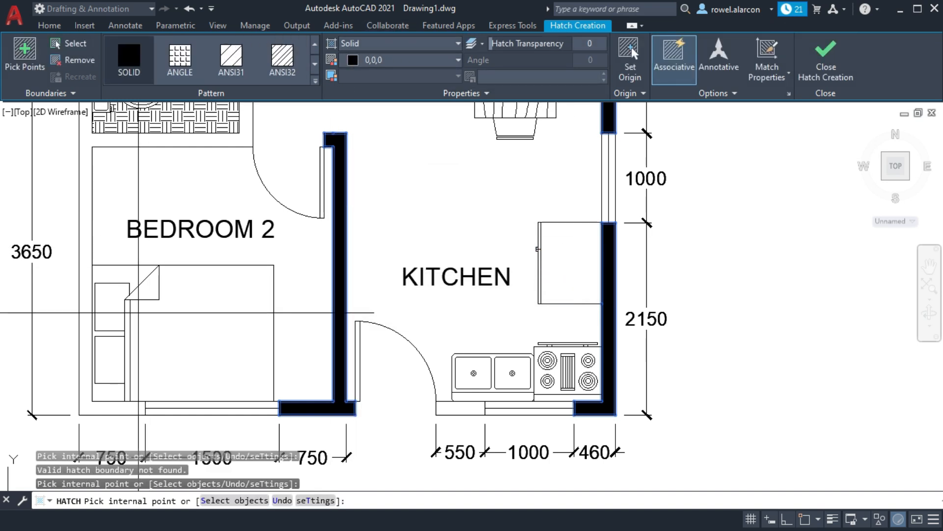
click(85, 285)
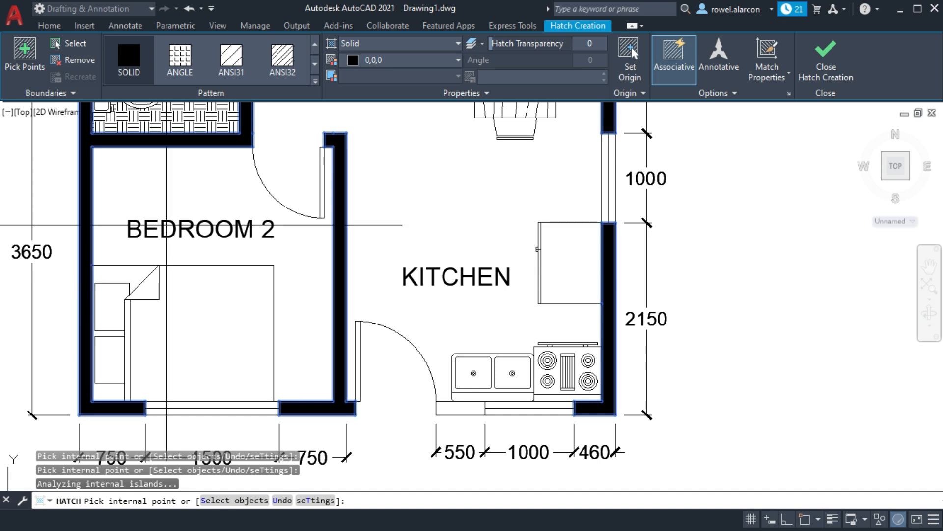
Add Bedroom 1's outer wall and the connected wall along the T & B to the solid hatch, and finish hatching.
middle_drag(168, 225, 194, 354)
mouse_move(293, 205)
middle_down()
mouse_move(367, 331)
mouse_move(413, 360)
middle_up()
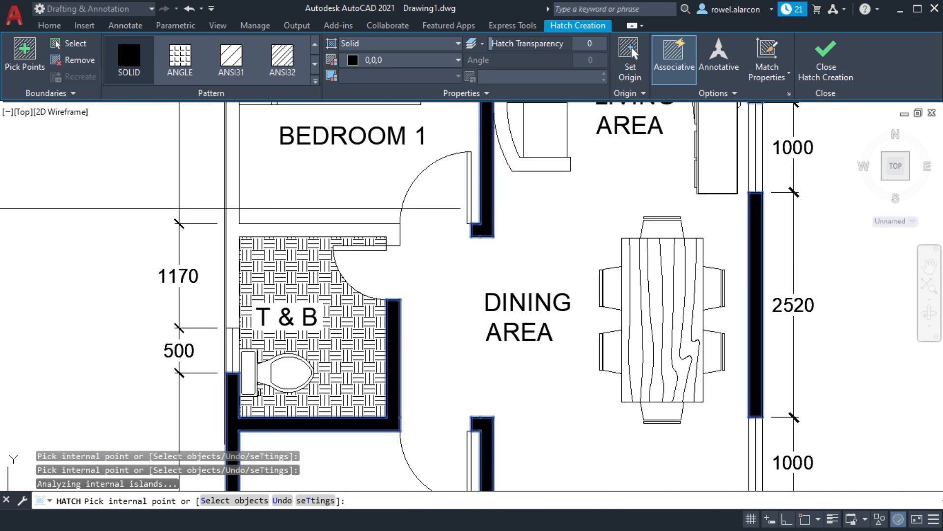
click(230, 206)
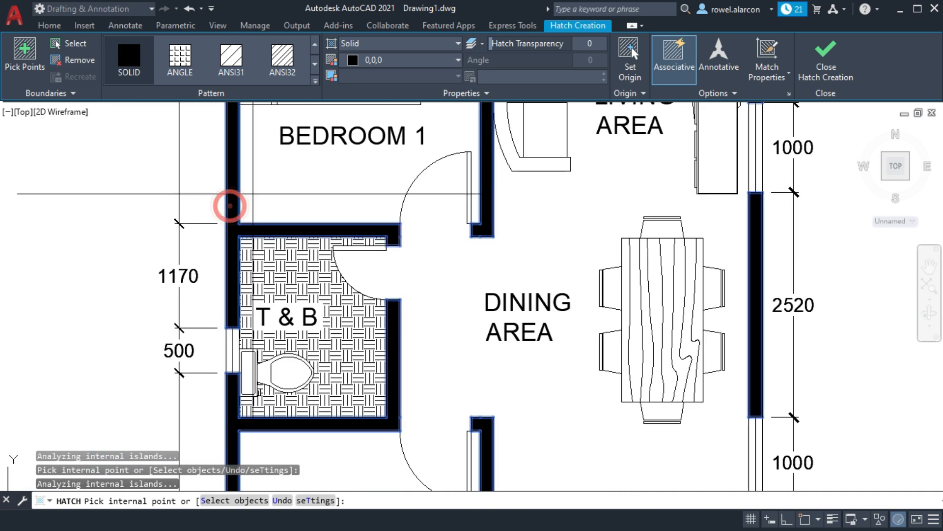
middle_drag(253, 182, 263, 362)
middle_drag(344, 209, 335, 331)
key(Escape)
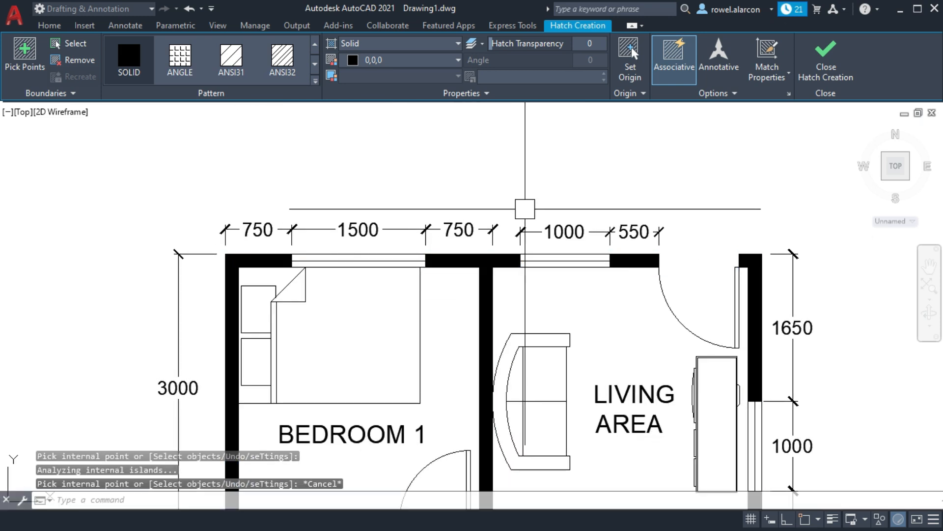
middle_drag(674, 211, 615, 165)
scroll(718, 205, down, 3)
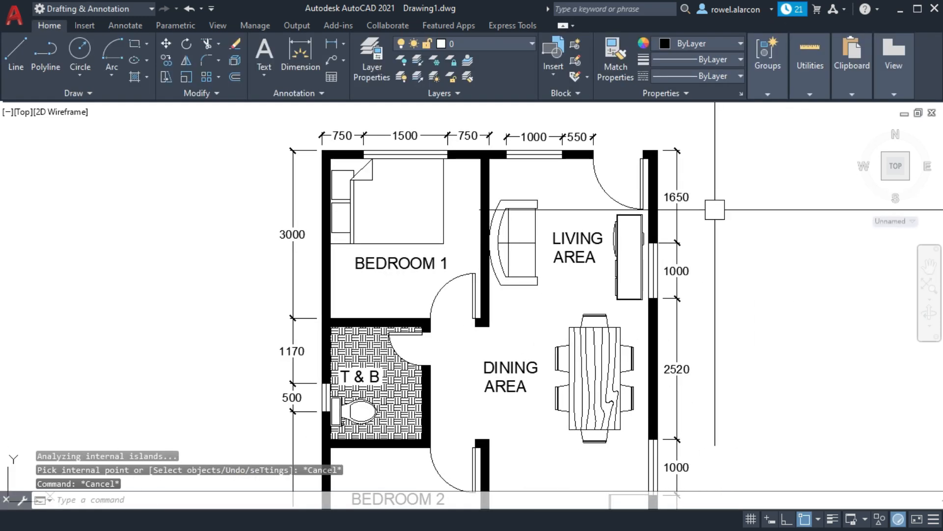
middle_drag(760, 205, 673, 206)
scroll(684, 258, down, 3)
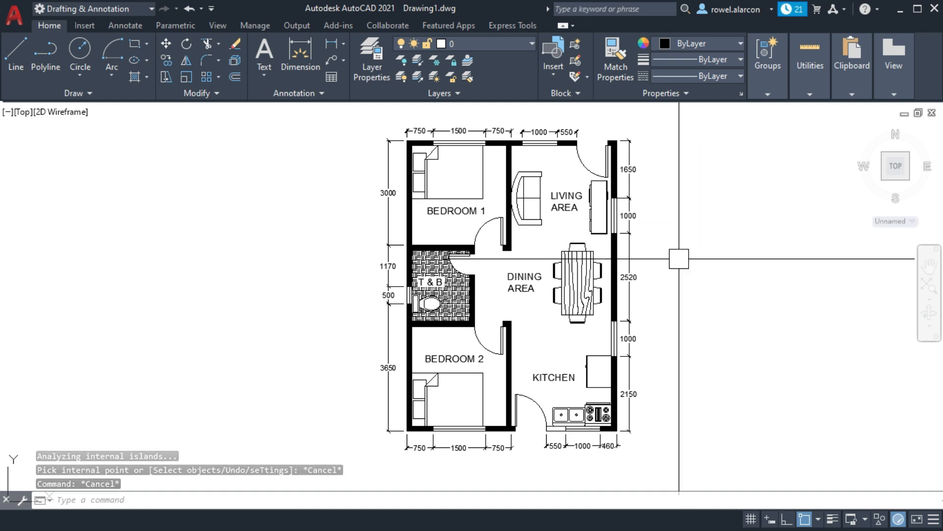
middle_drag(674, 284, 625, 295)
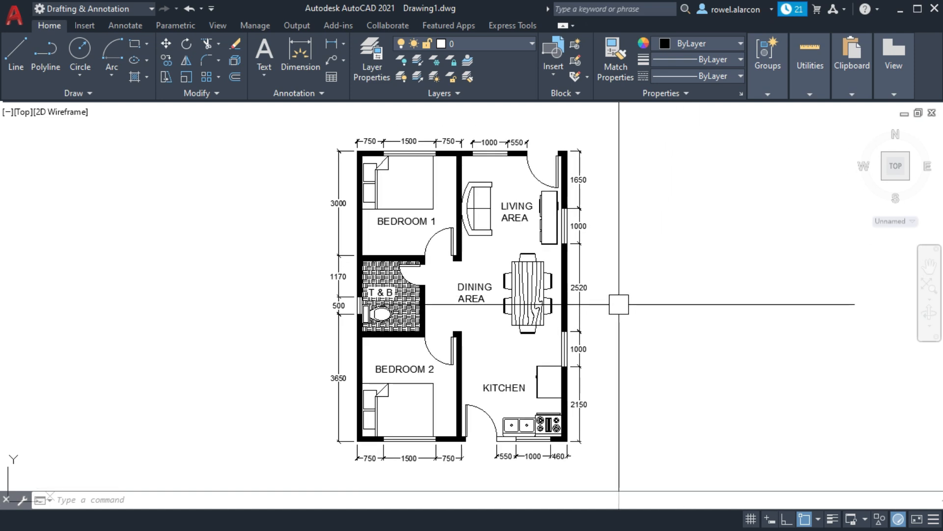